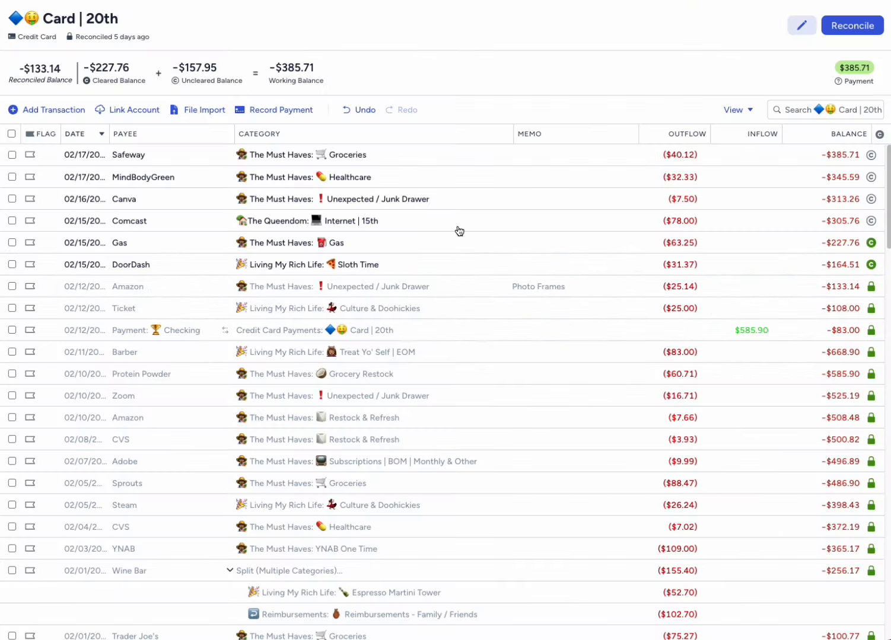
- Mark the Comcast, Canva and MindBodyGreen transactions as cleared in the credit card account
{"action": "left_click", "coordinate": [871, 221]}
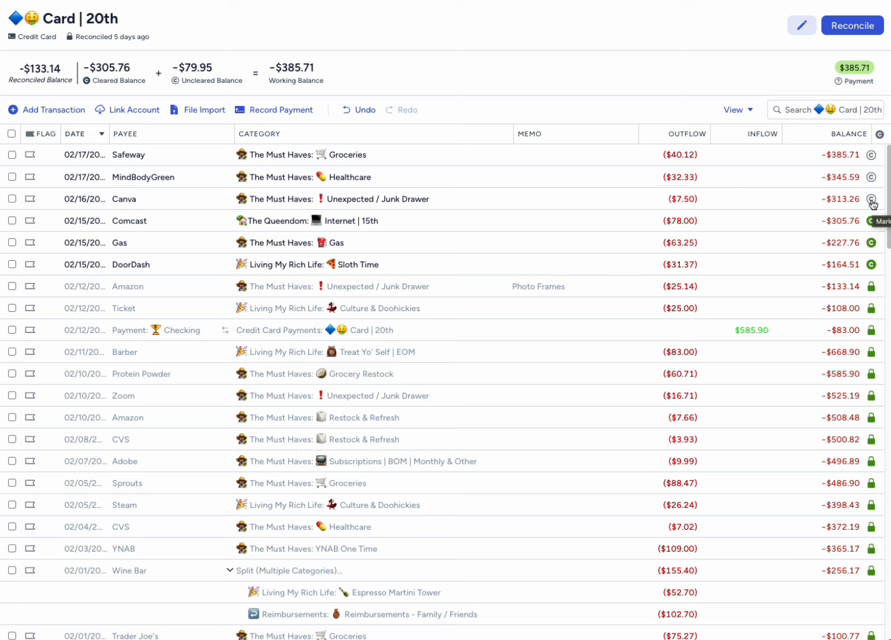
{"action": "left_click", "coordinate": [871, 200]}
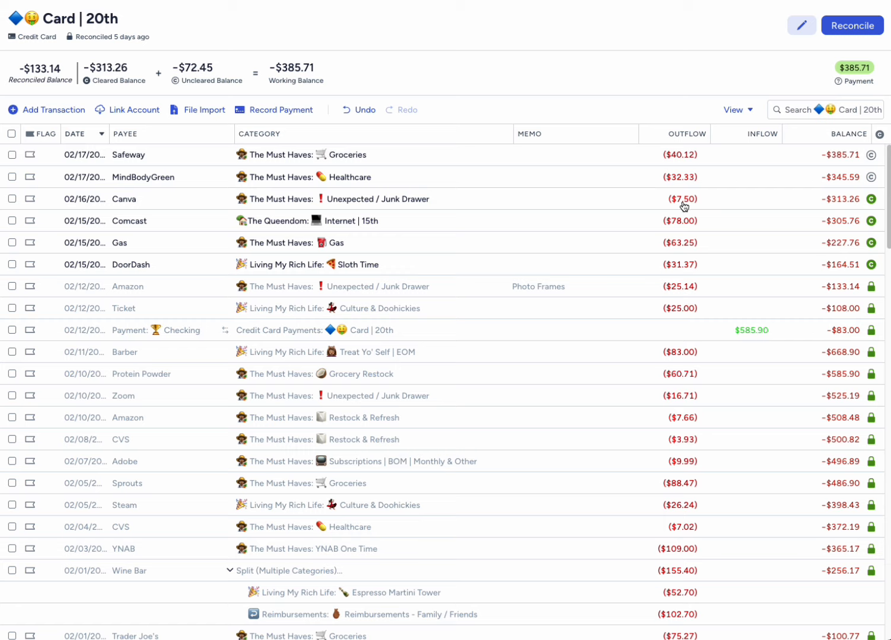
{"action": "left_click", "coordinate": [870, 177]}
- Add the memo "Vitamins" to the MindBodyGreen transaction, save it and deselect the row
{"action": "left_click", "coordinate": [526, 177]}
{"action": "left_click", "coordinate": [527, 177]}
{"action": "type", "text": "Vitamins"}
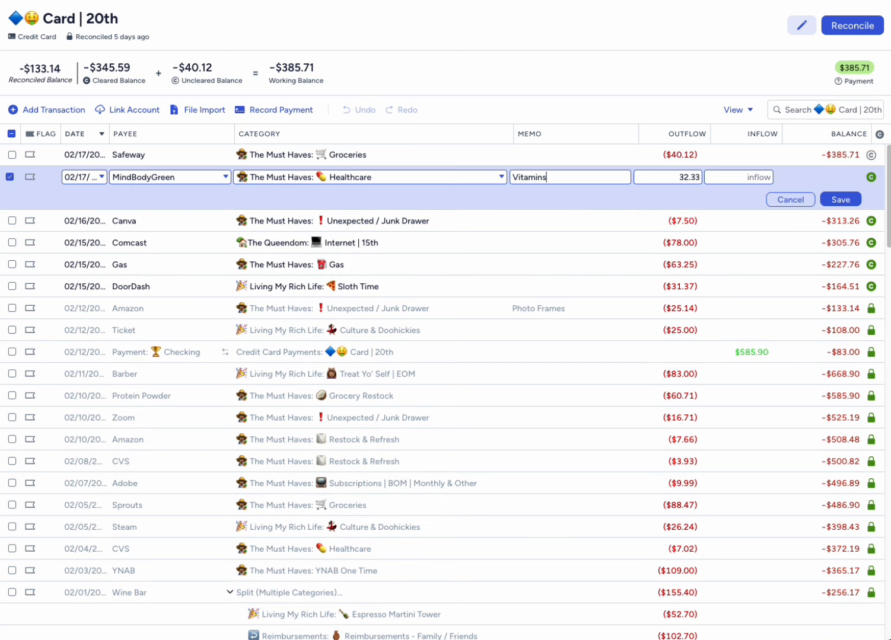
{"action": "left_click", "coordinate": [839, 199]}
{"action": "left_click", "coordinate": [12, 177]}
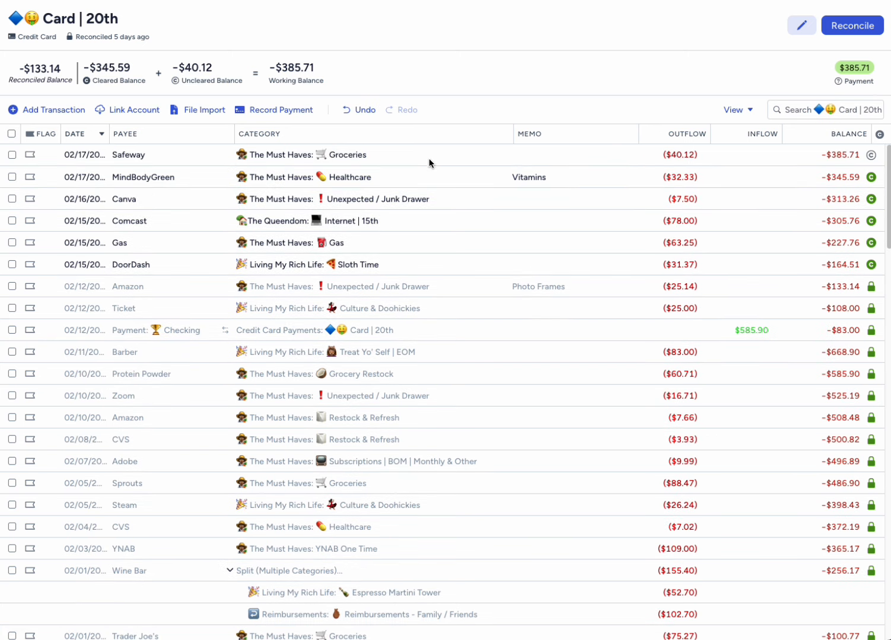
- Mark the Safeway transaction as cleared and reconcile the credit card account
{"action": "left_click", "coordinate": [870, 154]}
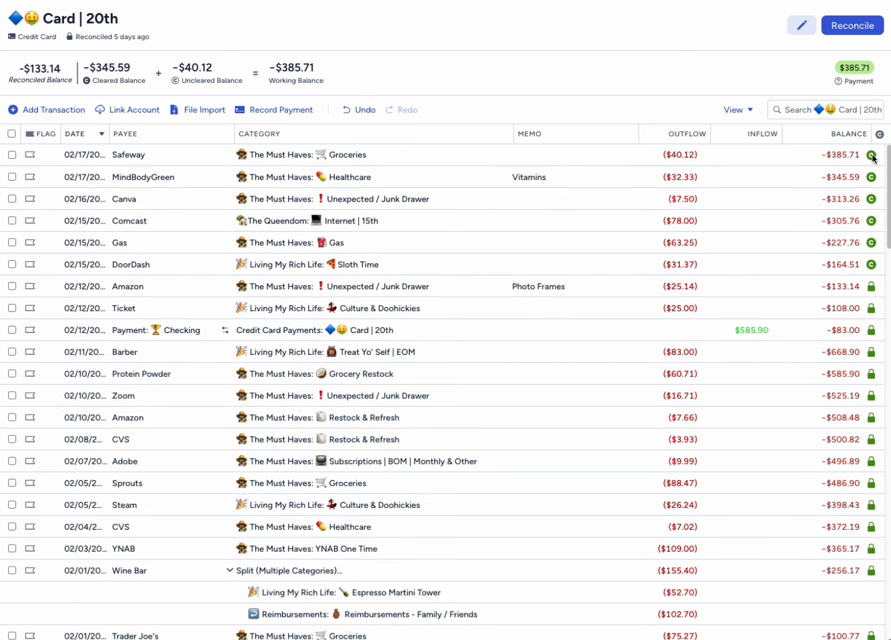
{"action": "left_click", "coordinate": [852, 25]}
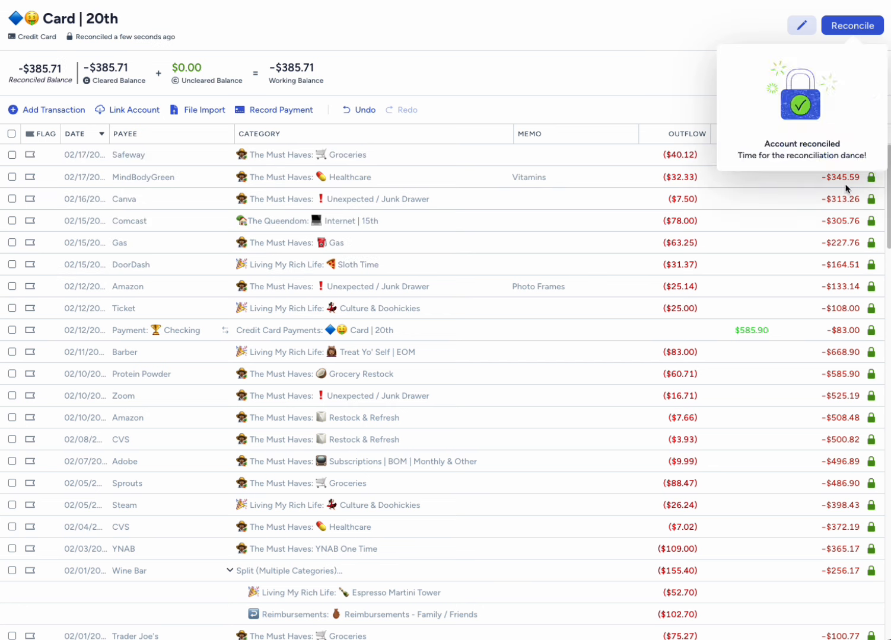
- Add a transaction dated 02/20/2025 for payee Electricity in the Electric | 20th category with an outflow of $95.67
{"action": "left_click", "coordinate": [54, 110]}
{"action": "left_click", "coordinate": [102, 288]}
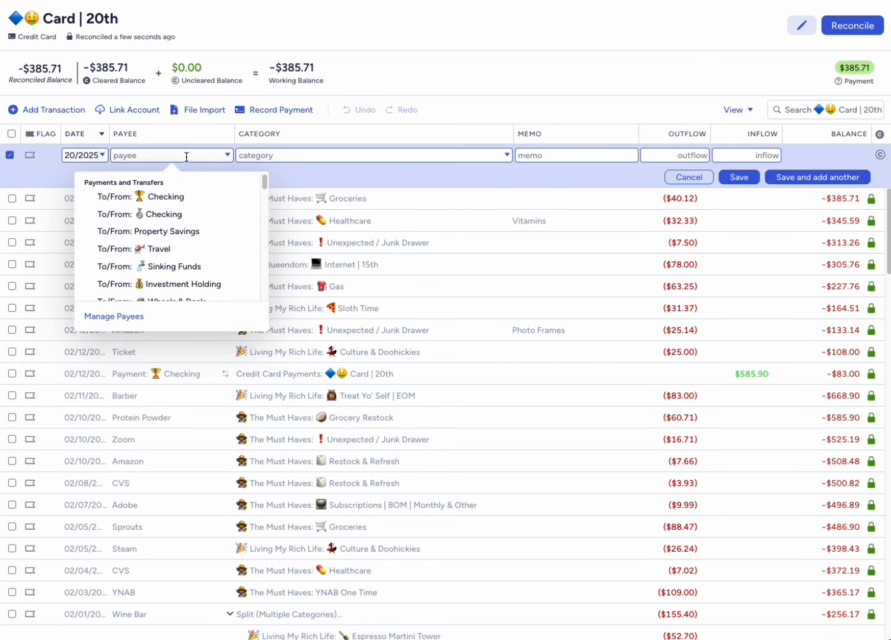
{"action": "type", "text": "Electric"}
{"action": "key", "text": "Return"}
{"action": "left_click", "coordinate": [682, 155]}
{"action": "type", "text": "95.67"}
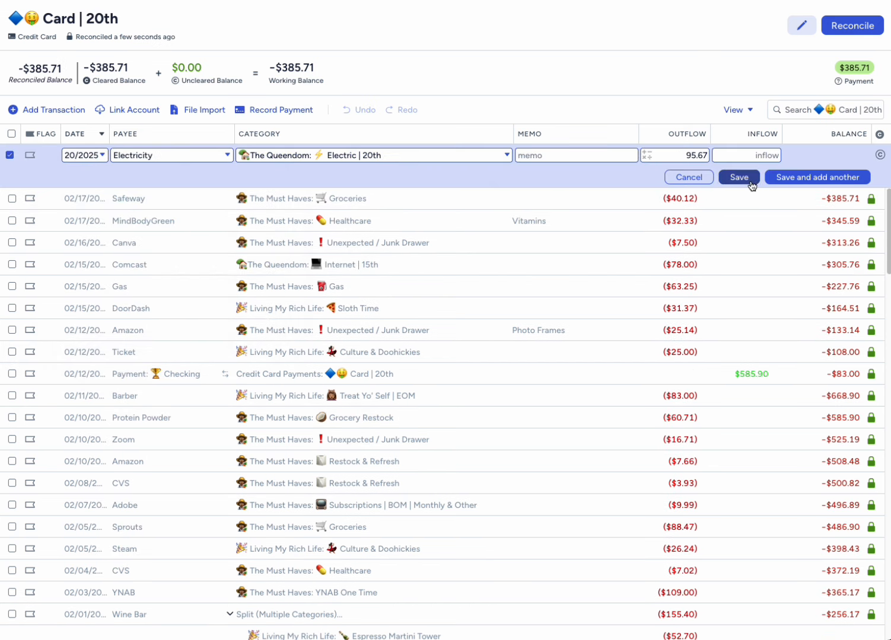
{"action": "left_click", "coordinate": [776, 175]}
- Add a Google One transaction in the Subscriptions | BOM | Monthly & Other category with an outflow of $99.99 and save it
{"action": "left_click", "coordinate": [157, 155]}
{"action": "type", "text": "Google One"}
{"action": "key", "text": "Return"}
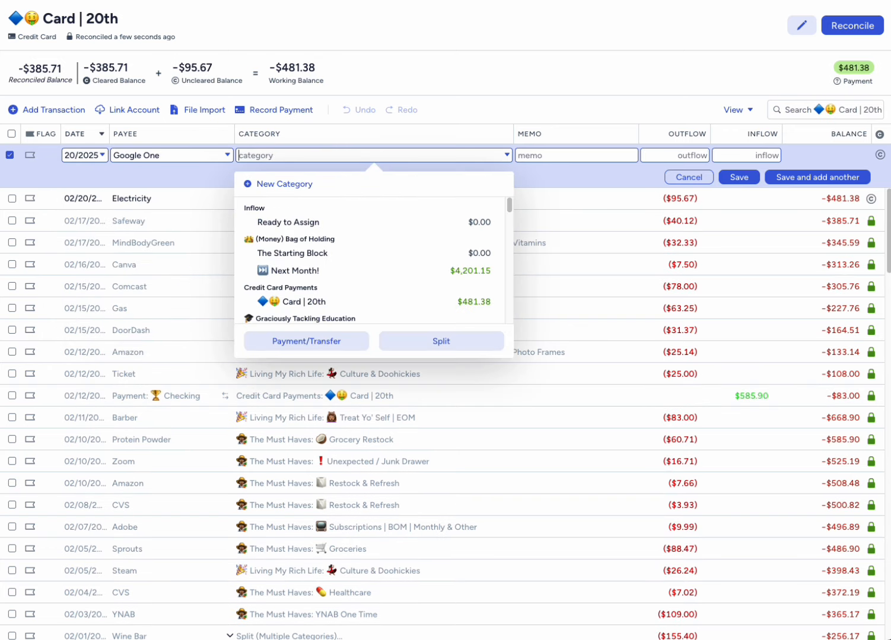
{"action": "type", "text": "Subs"}
{"action": "key", "text": "Return"}
{"action": "type", "text": "99.99"}
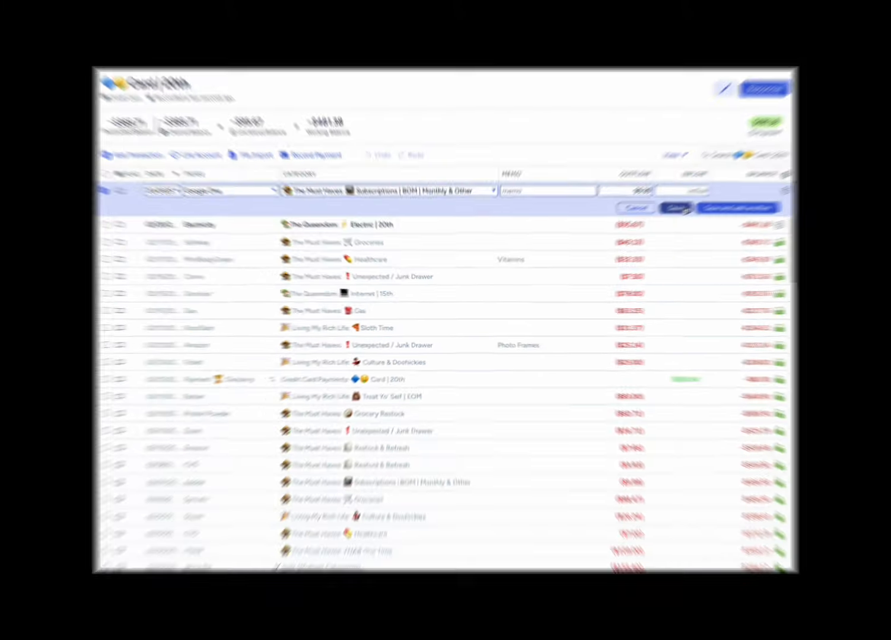
{"action": "left_click", "coordinate": [676, 208]}
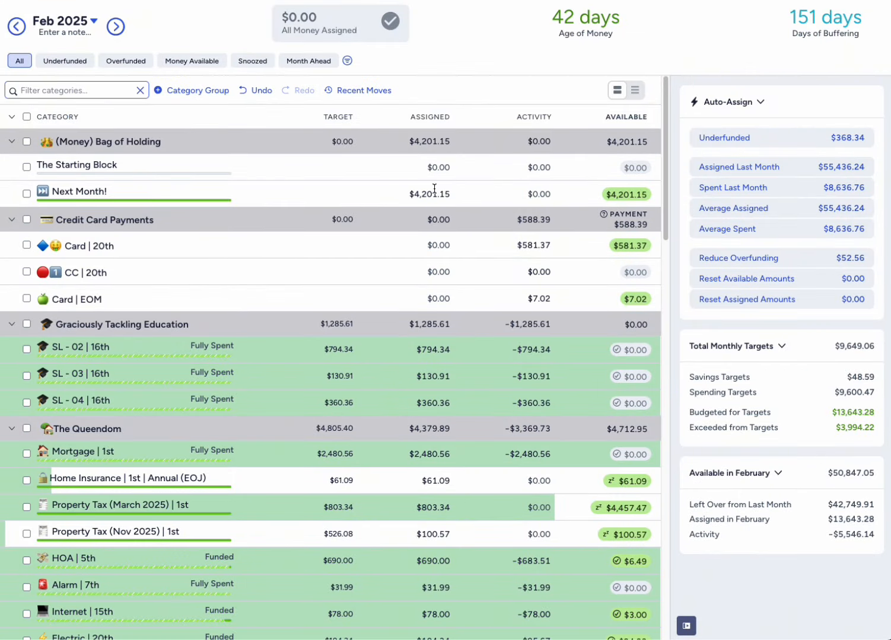
- Move $4,201.15 from the Next Month! category to Ready to Assign in the February budget, leaving the category deselected
{"action": "left_click", "coordinate": [417, 193]}
{"action": "left_click", "coordinate": [417, 193]}
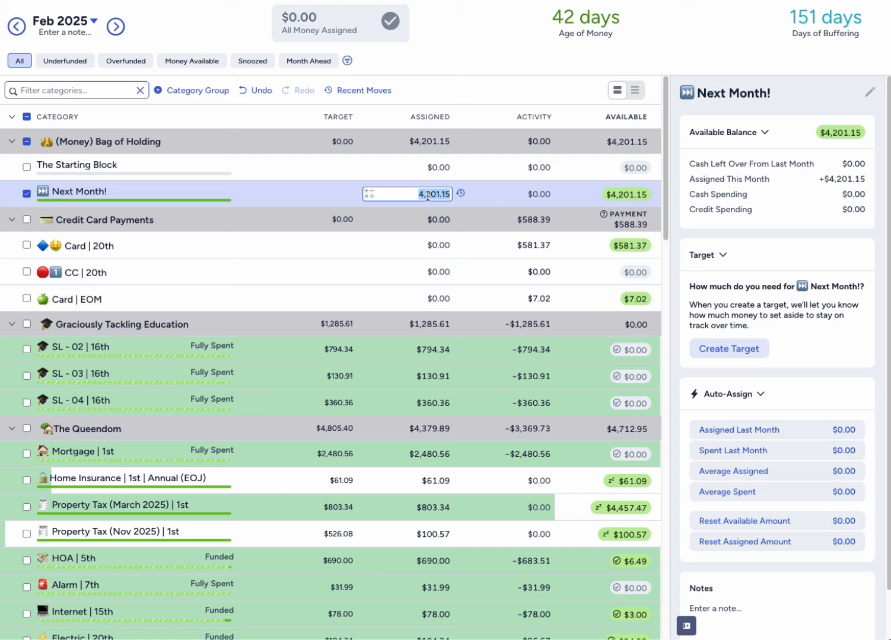
{"action": "left_click", "coordinate": [624, 197]}
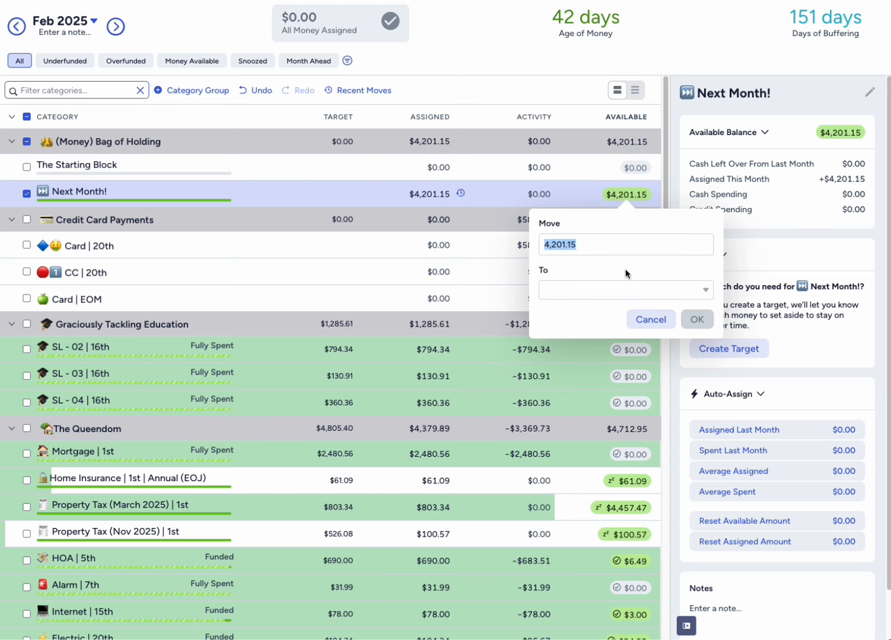
{"action": "left_click", "coordinate": [631, 286]}
{"action": "left_click", "coordinate": [630, 354]}
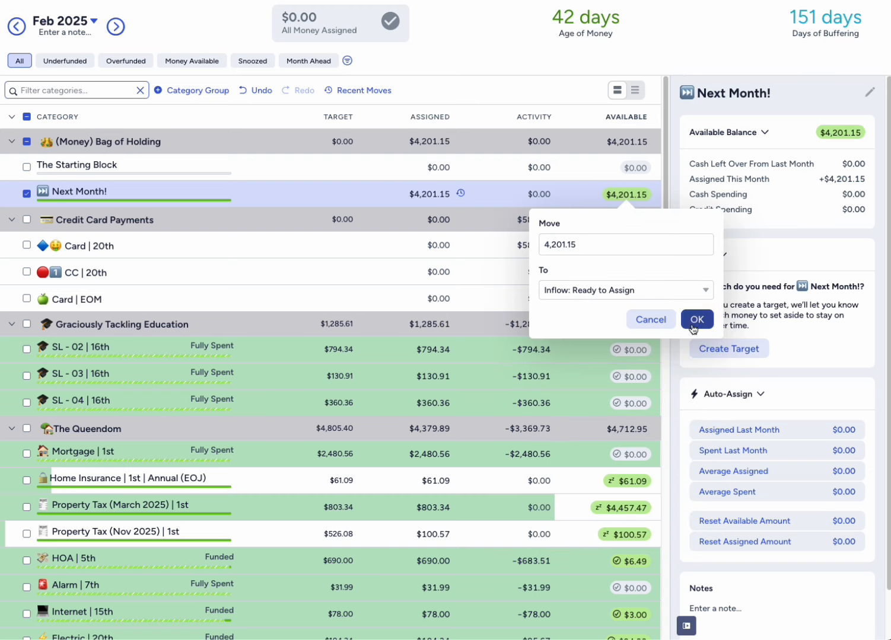
{"action": "left_click", "coordinate": [697, 321]}
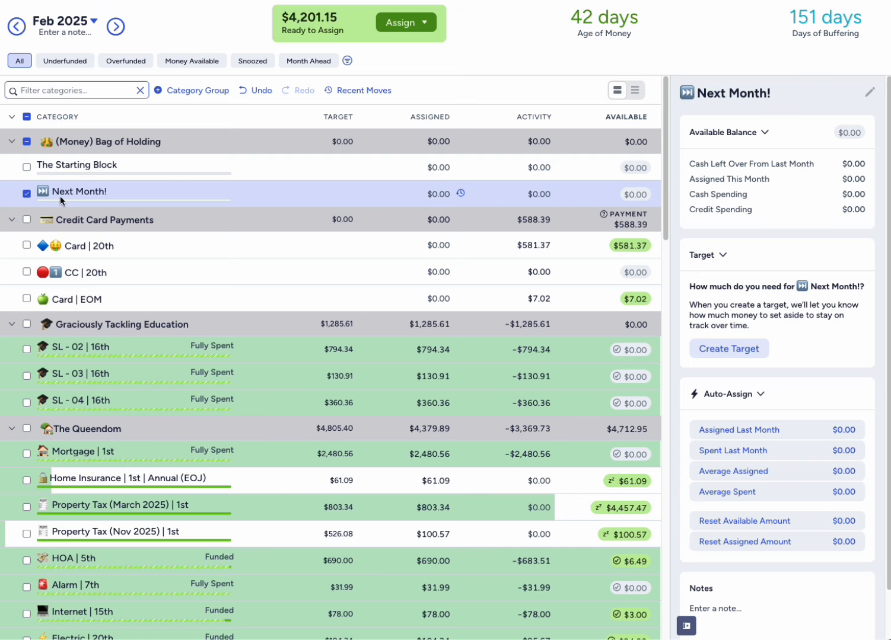
{"action": "left_click", "coordinate": [31, 194]}
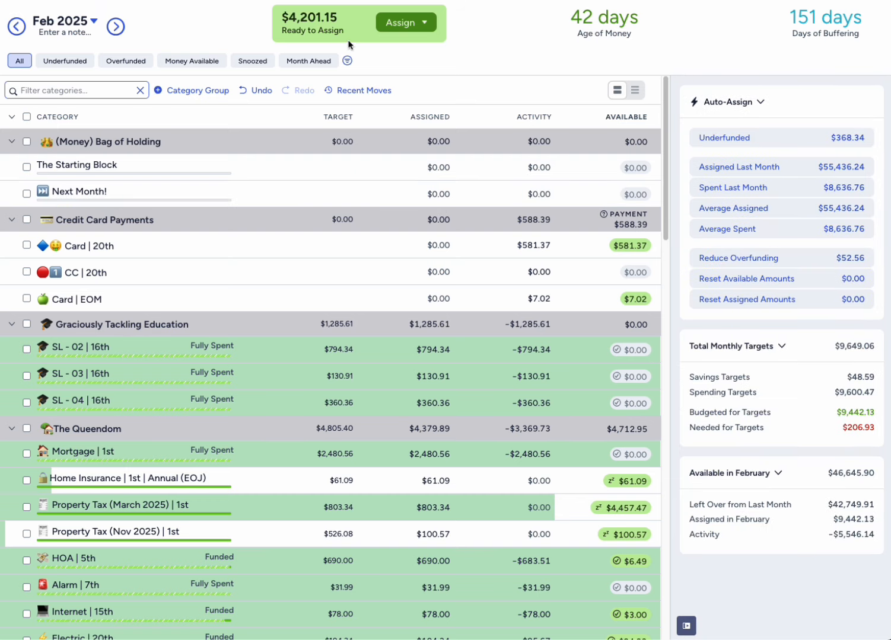
- Show the March 2025 budget with only the Graciously Tackling Education and The Queendom category groups expanded
{"action": "left_click", "coordinate": [113, 31]}
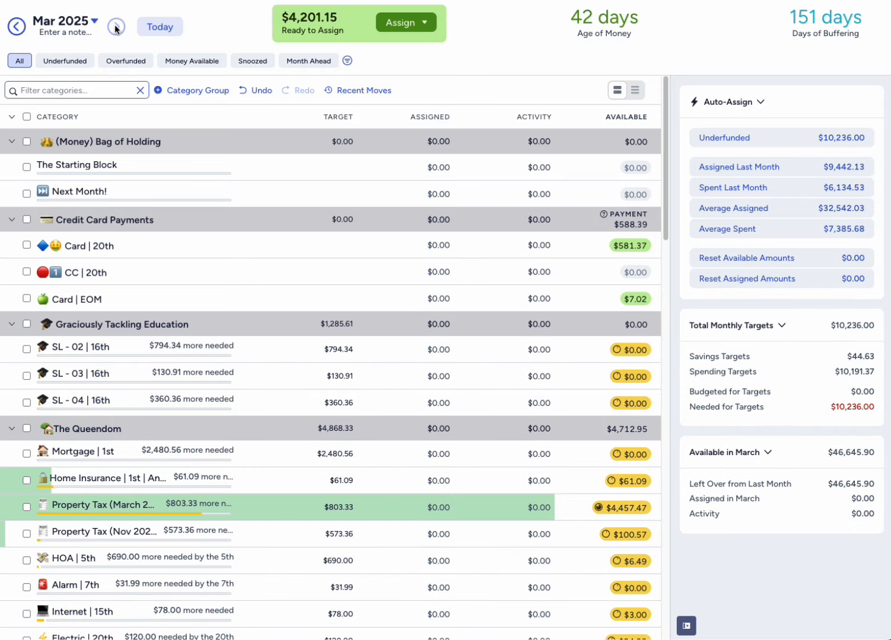
{"action": "left_click", "coordinate": [12, 118]}
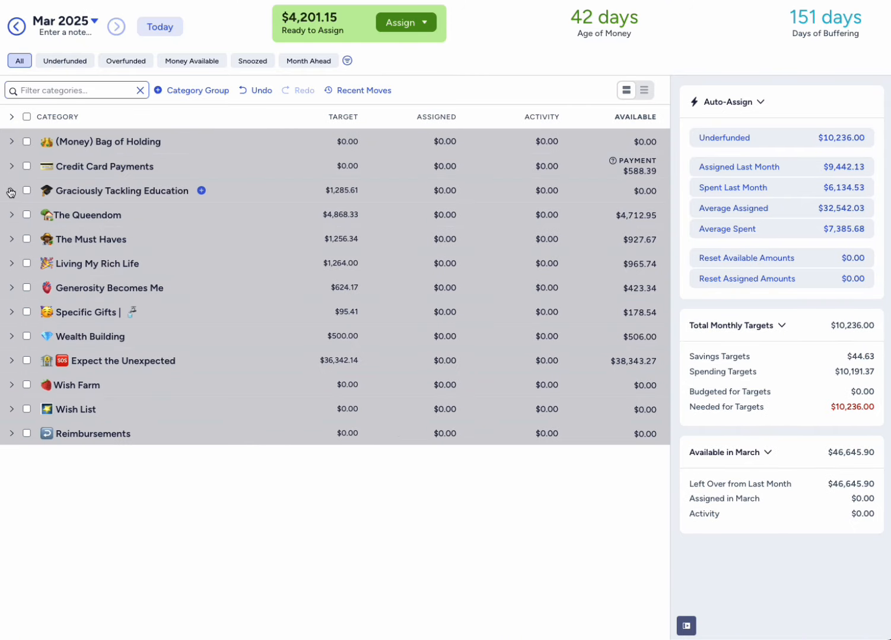
{"action": "left_click", "coordinate": [12, 191]}
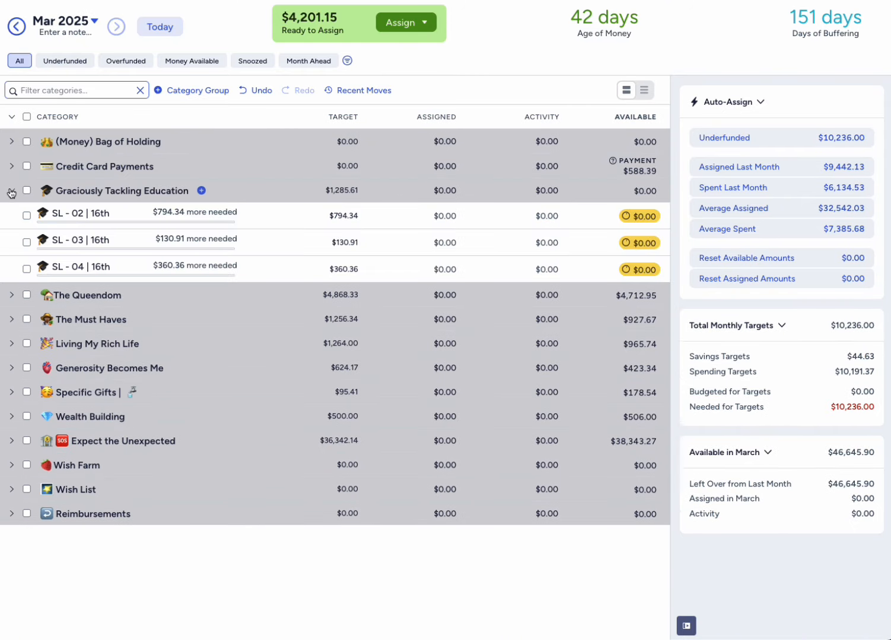
{"action": "left_click", "coordinate": [11, 297]}
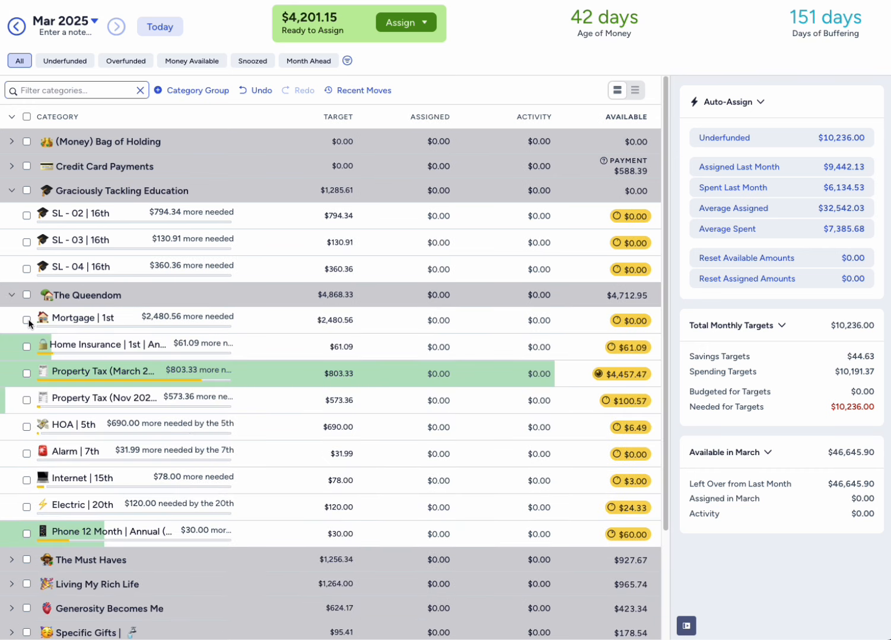
- Auto-assign the underfunded $2,480.56 to the Mortgage | 1st category for March and deselect it
{"action": "left_click", "coordinate": [26, 320]}
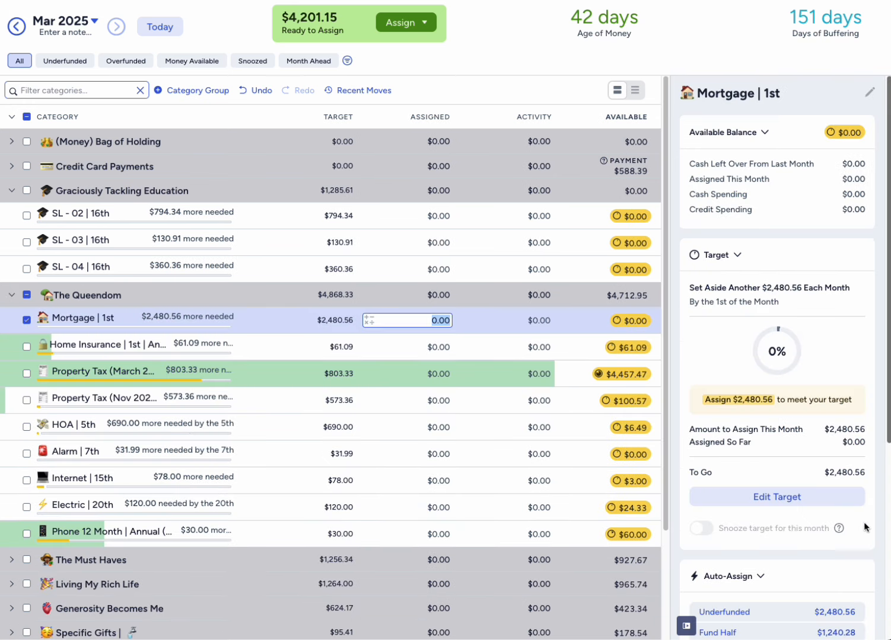
{"action": "left_click", "coordinate": [798, 614]}
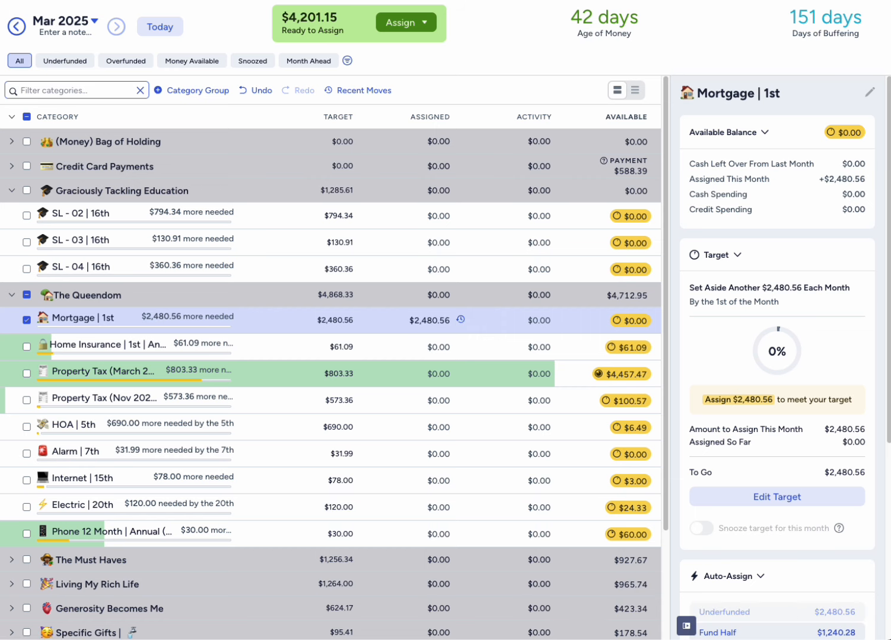
{"action": "left_click", "coordinate": [28, 321]}
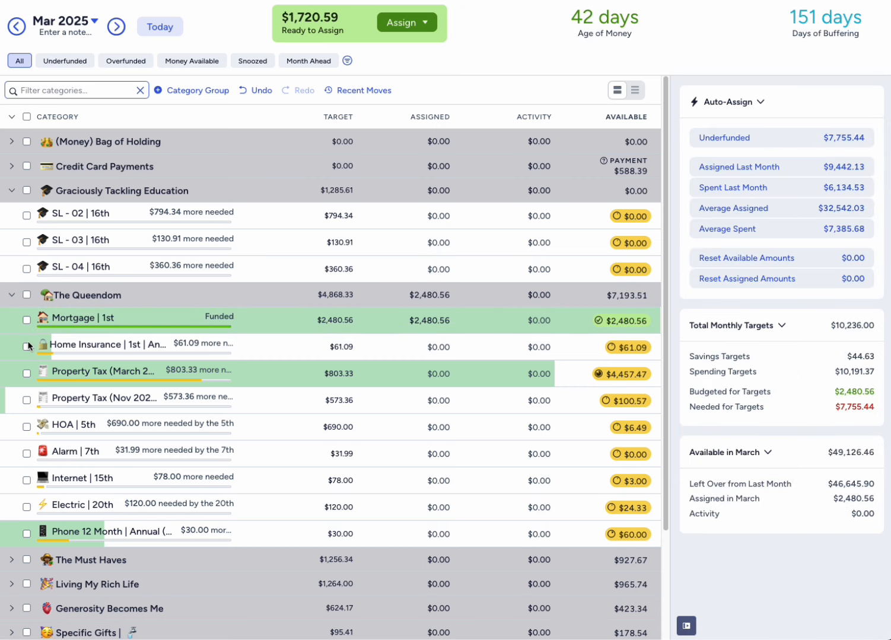
- Auto-assign the underfunded $61.09 to the Home Insurance | 1st category for March and deselect it
{"action": "left_click", "coordinate": [27, 347]}
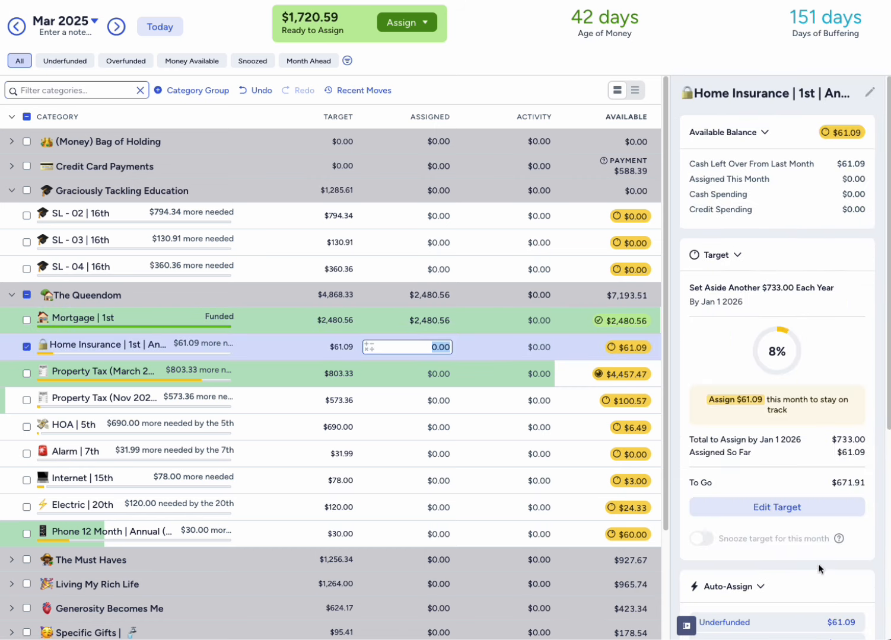
{"action": "scroll", "coordinate": [811, 590], "scroll_direction": "down", "scroll_amount": 1}
{"action": "left_click", "coordinate": [798, 560]}
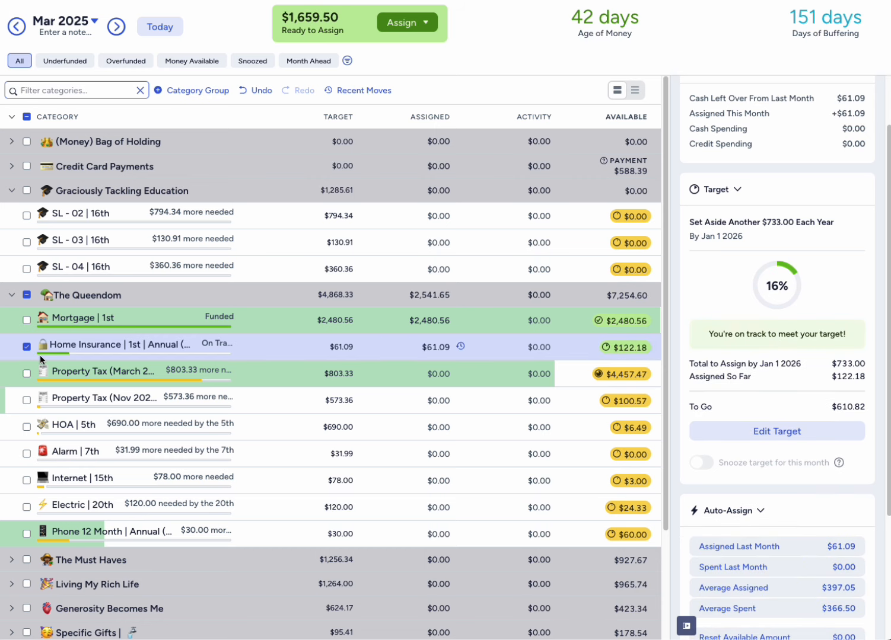
{"action": "left_click", "coordinate": [26, 348]}
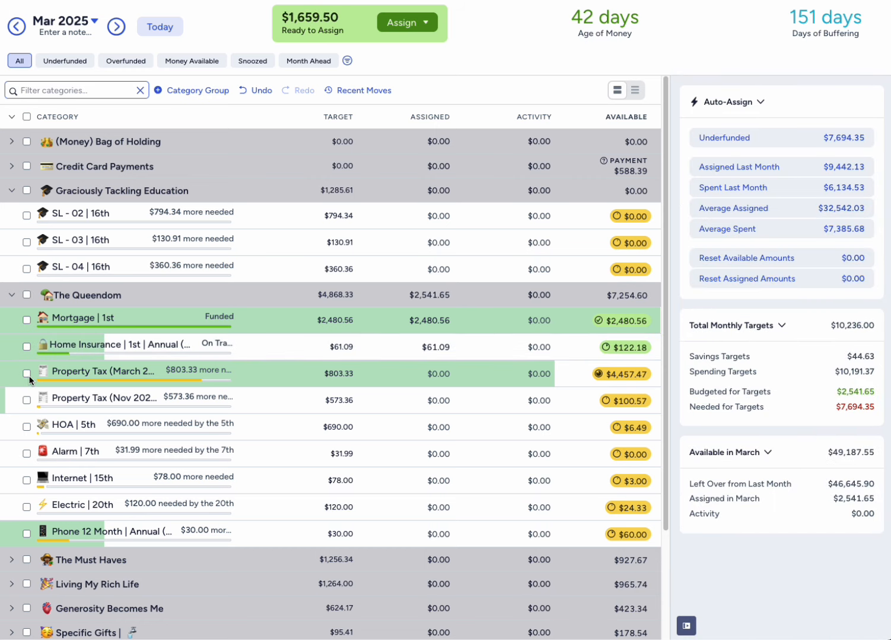
- Auto-assign the underfunded $803.33 to the Property Tax (March 2025) category and deselect it
{"action": "left_click", "coordinate": [27, 374]}
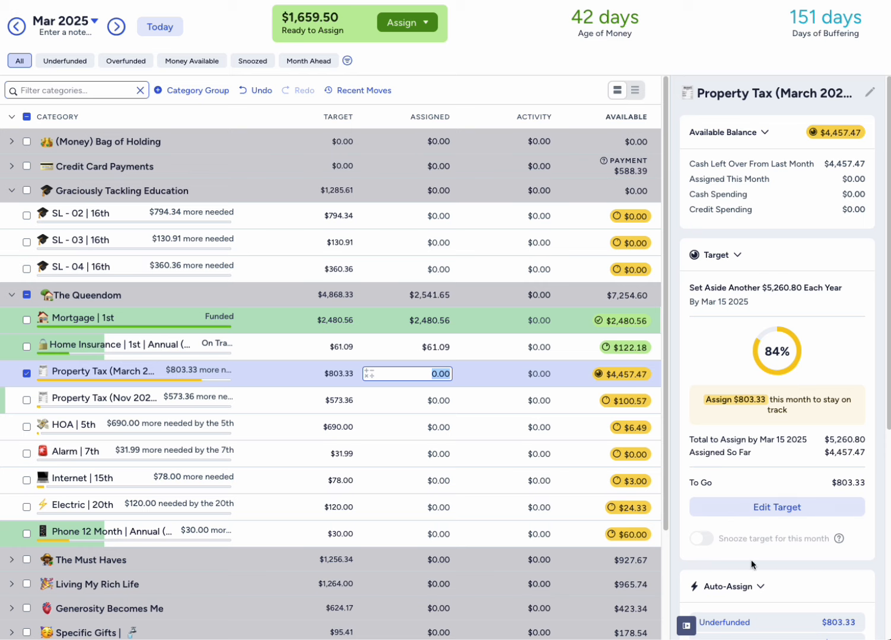
{"action": "scroll", "coordinate": [752, 559], "scroll_direction": "down", "scroll_amount": 3}
{"action": "left_click", "coordinate": [762, 528]}
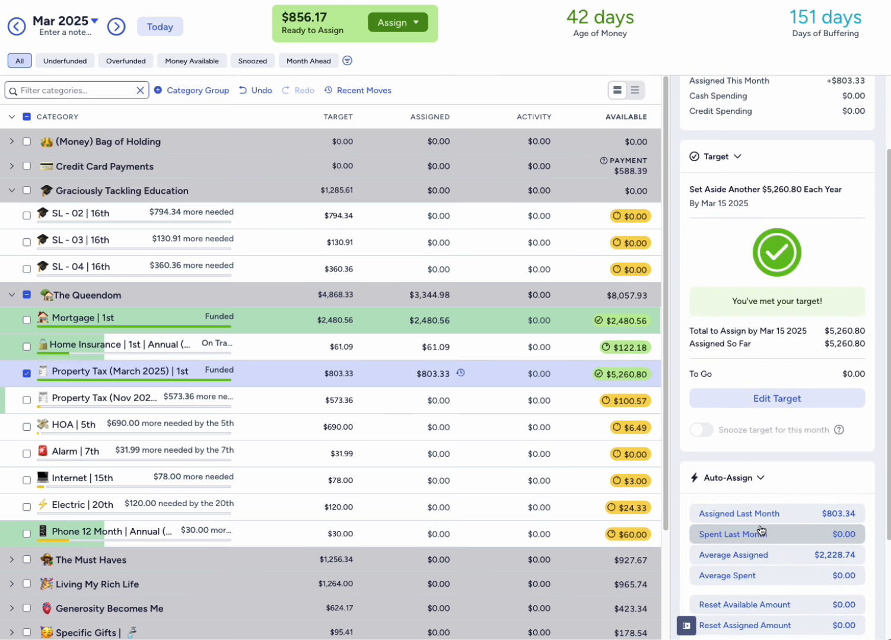
{"action": "left_click", "coordinate": [26, 373]}
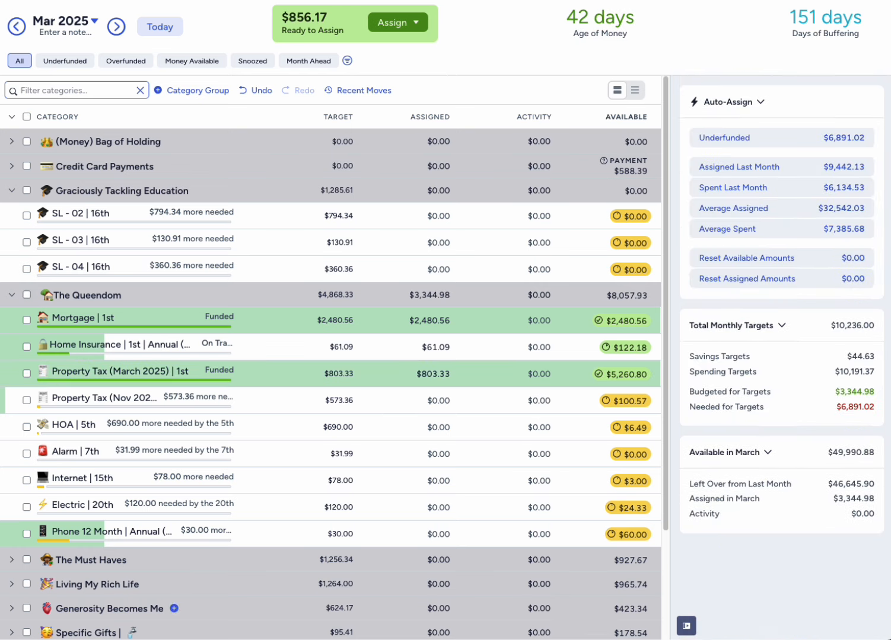
- Bring up the Calculator off to the side, and assign $100.58 to the Property Tax (Nov 2025) category for March
{"action": "key", "text": "super+Tab"}
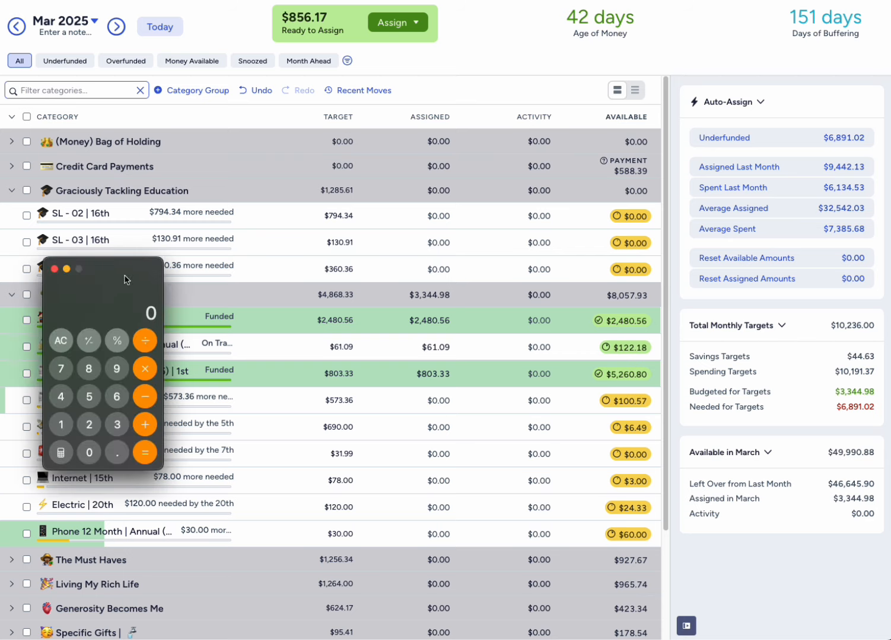
{"action": "left_click_drag", "start_coordinate": [124, 275], "coordinate": [0, 276]}
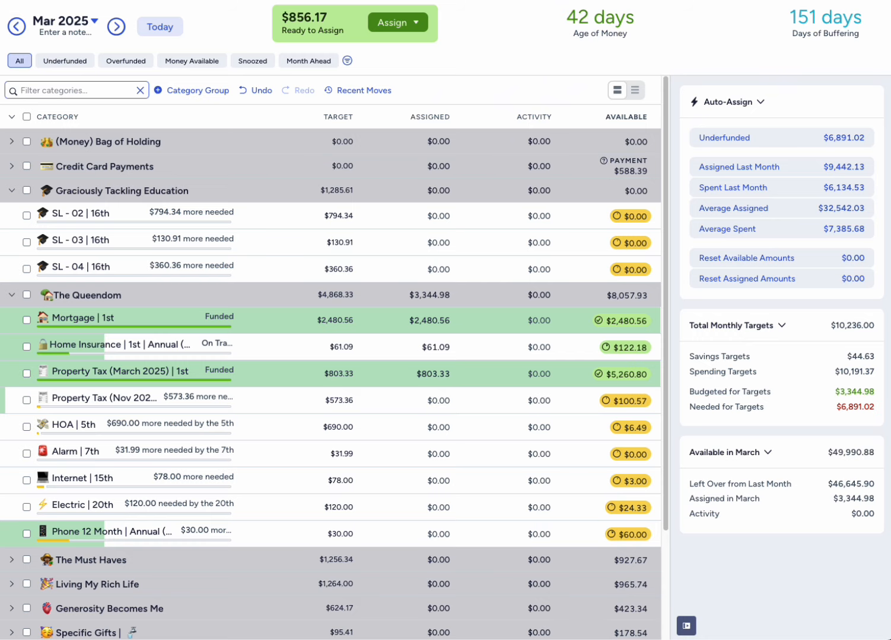
{"action": "left_click", "coordinate": [430, 402]}
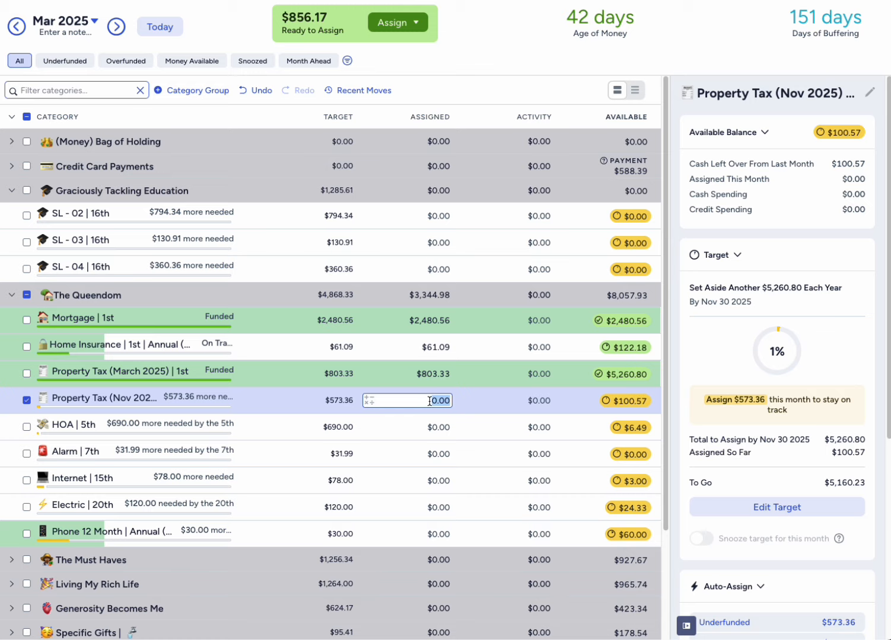
{"action": "type", "text": "100.58"}
{"action": "key", "text": "Return"}
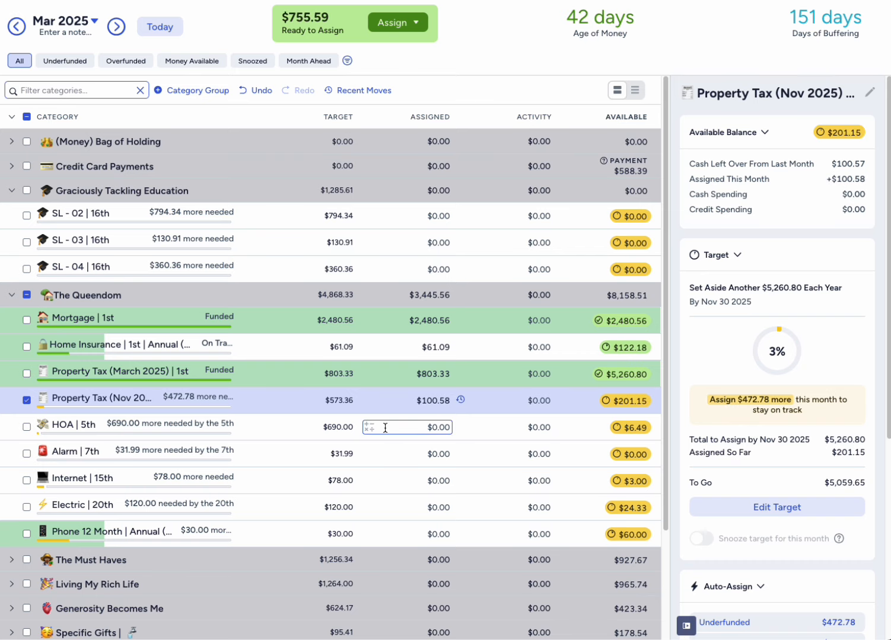
{"action": "left_click", "coordinate": [26, 402]}
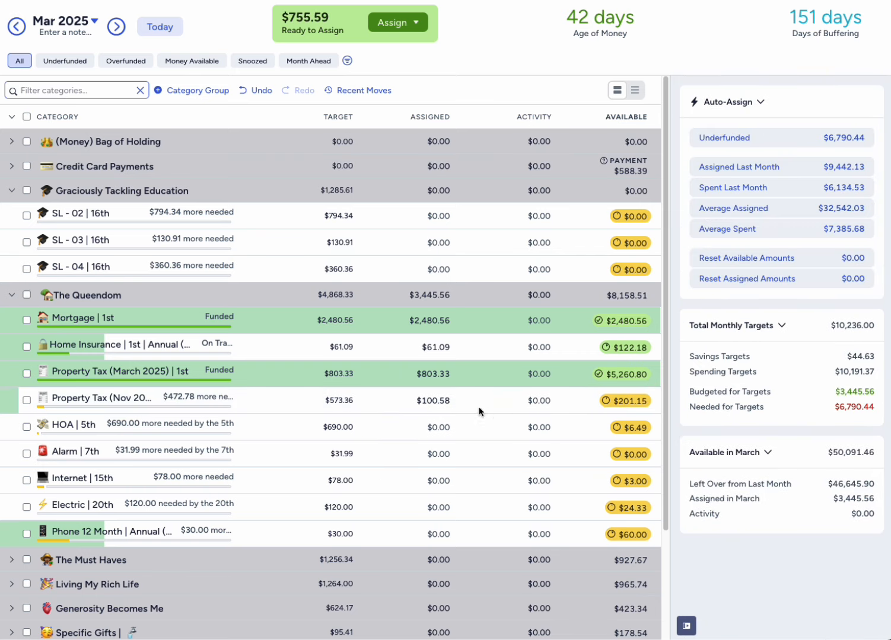
- Auto-assign the underfunded $690.00 to the HOA | 5th category for March
{"action": "left_click", "coordinate": [424, 401]}
{"action": "left_click", "coordinate": [27, 428]}
{"action": "left_click", "coordinate": [795, 610]}
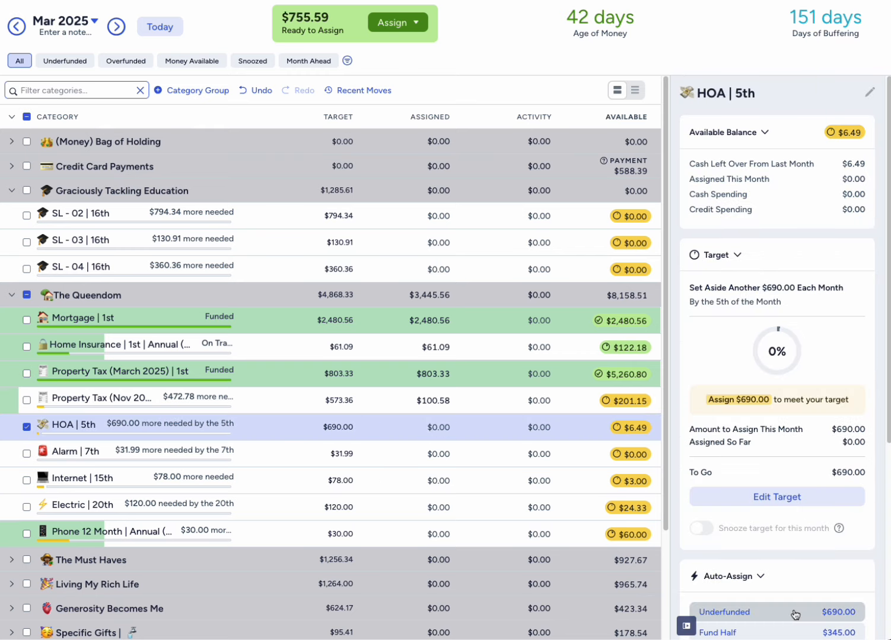
- Deselect HOA | 5th, auto-assign the underfunded $31.99 to the Alarm | 7th category for March, and deselect it
{"action": "left_click", "coordinate": [26, 429]}
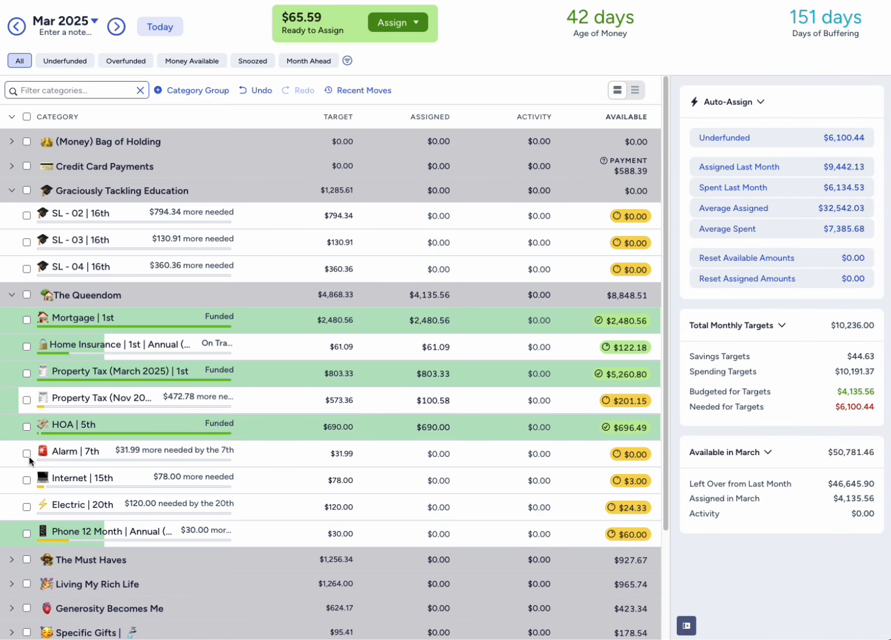
{"action": "left_click", "coordinate": [28, 456]}
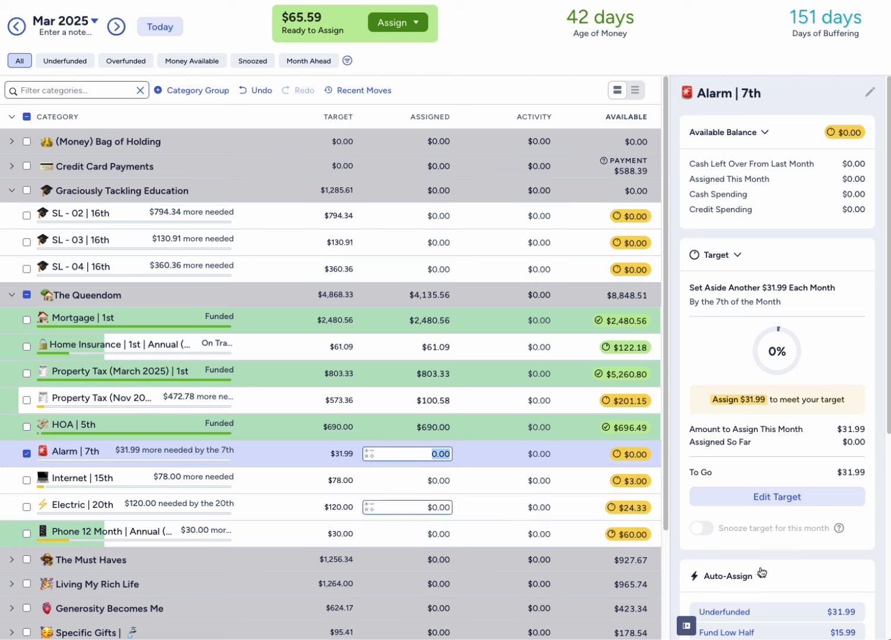
{"action": "scroll", "coordinate": [798, 576], "scroll_direction": "down", "scroll_amount": 1}
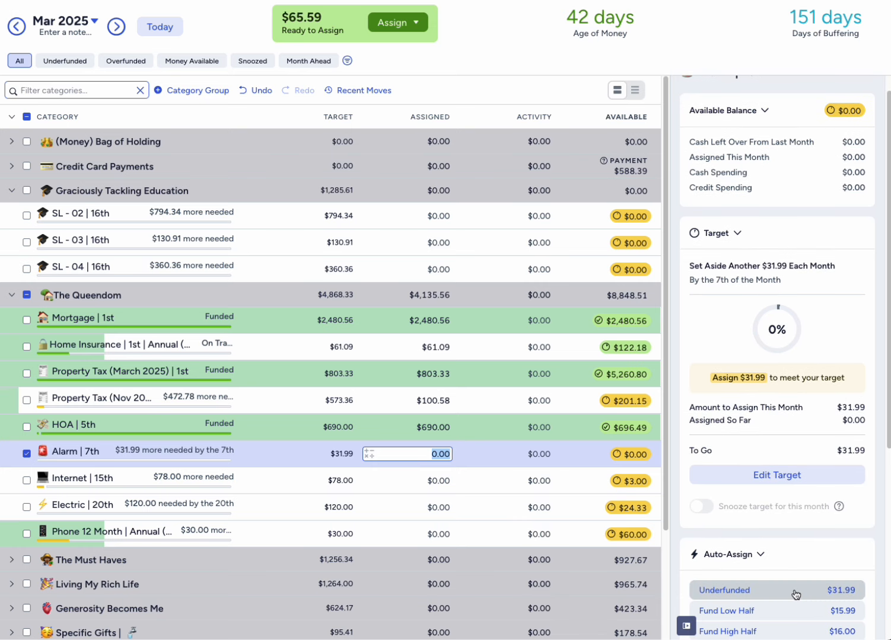
{"action": "left_click", "coordinate": [795, 594]}
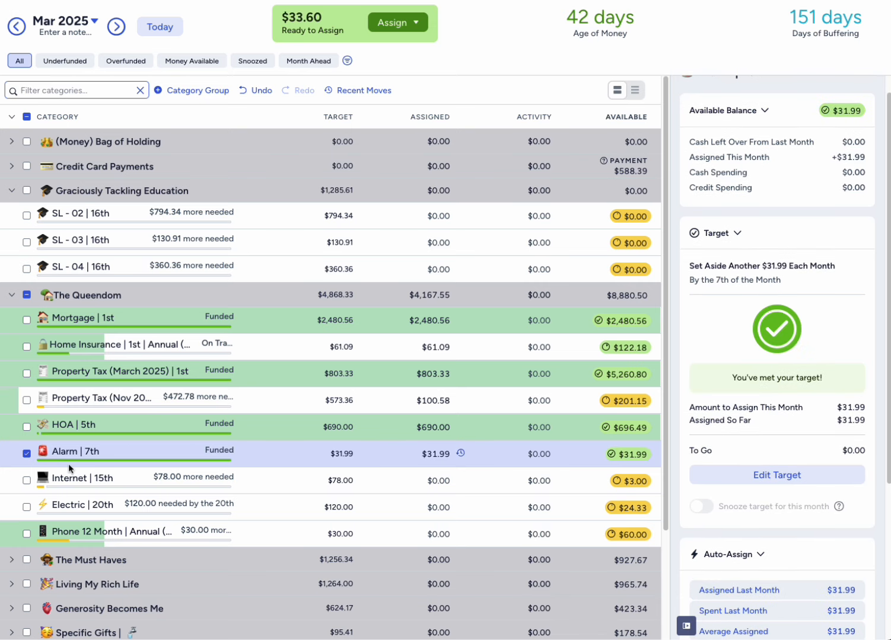
{"action": "left_click", "coordinate": [27, 455]}
- Auto-assign the underfunded $30.00 to the Phone 12 Month | Annual (Dec) category for March and deselect it
{"action": "scroll", "coordinate": [33, 490], "scroll_direction": "down", "scroll_amount": 1}
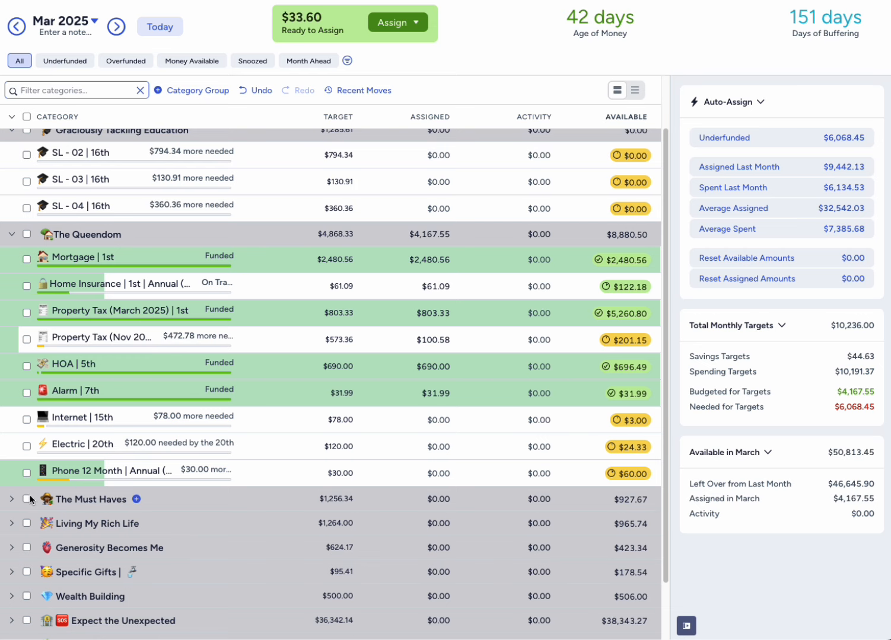
{"action": "left_click", "coordinate": [27, 473]}
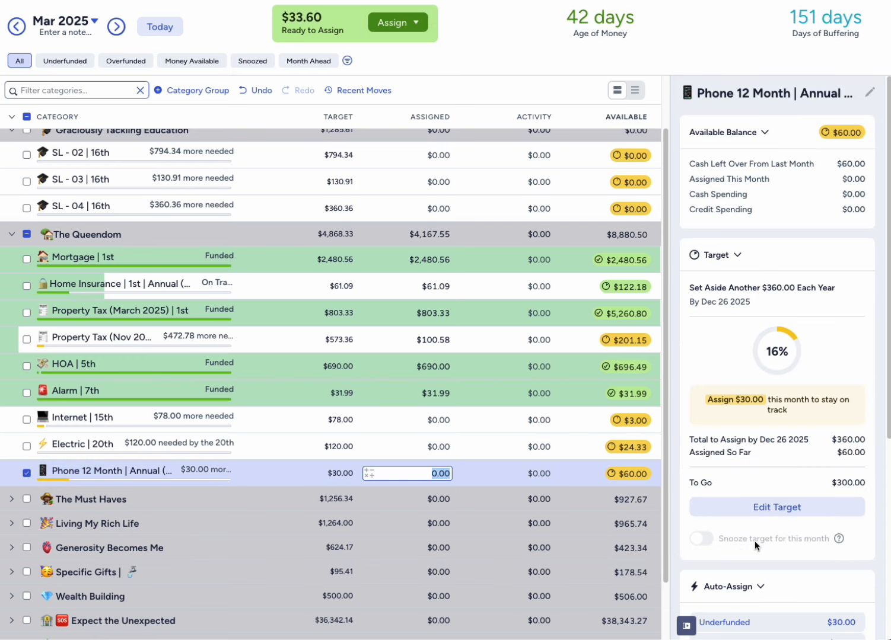
{"action": "scroll", "coordinate": [754, 541], "scroll_direction": "down", "scroll_amount": 1}
{"action": "left_click", "coordinate": [750, 567]}
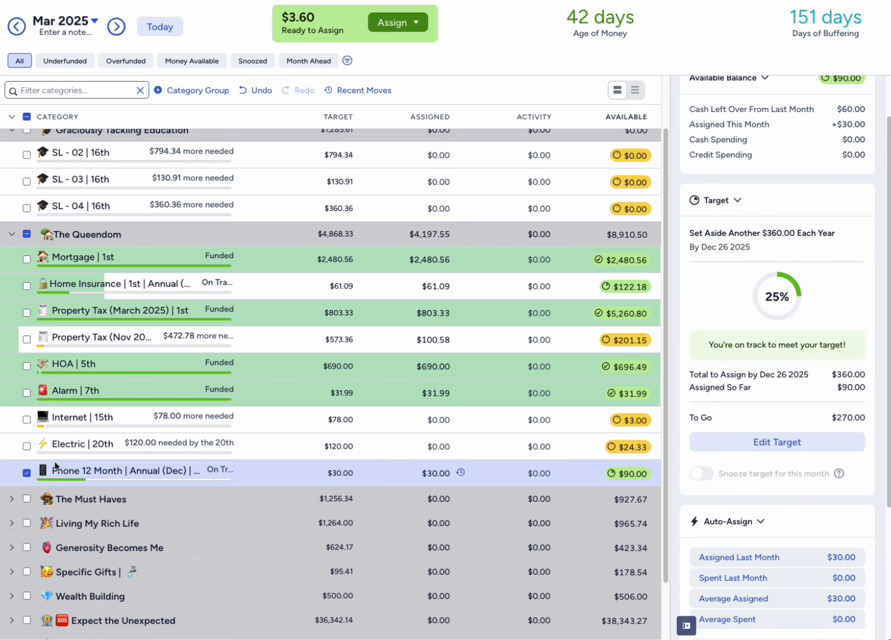
{"action": "left_click", "coordinate": [27, 473]}
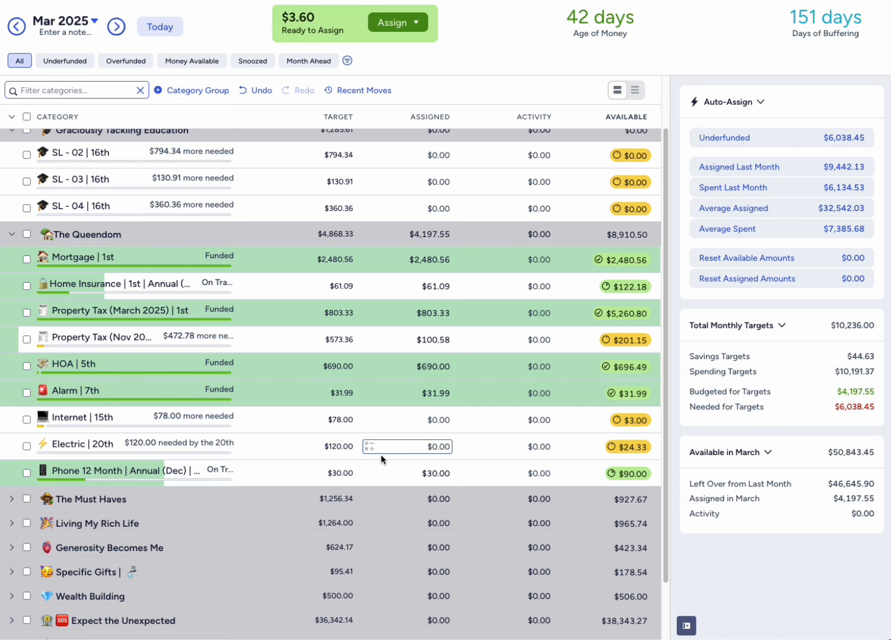
- Collapse the Graciously Tackling Education and The Queendom category groups
{"action": "scroll", "coordinate": [380, 455], "scroll_direction": "down", "scroll_amount": 2}
{"action": "scroll", "coordinate": [391, 446], "scroll_direction": "up", "scroll_amount": 3}
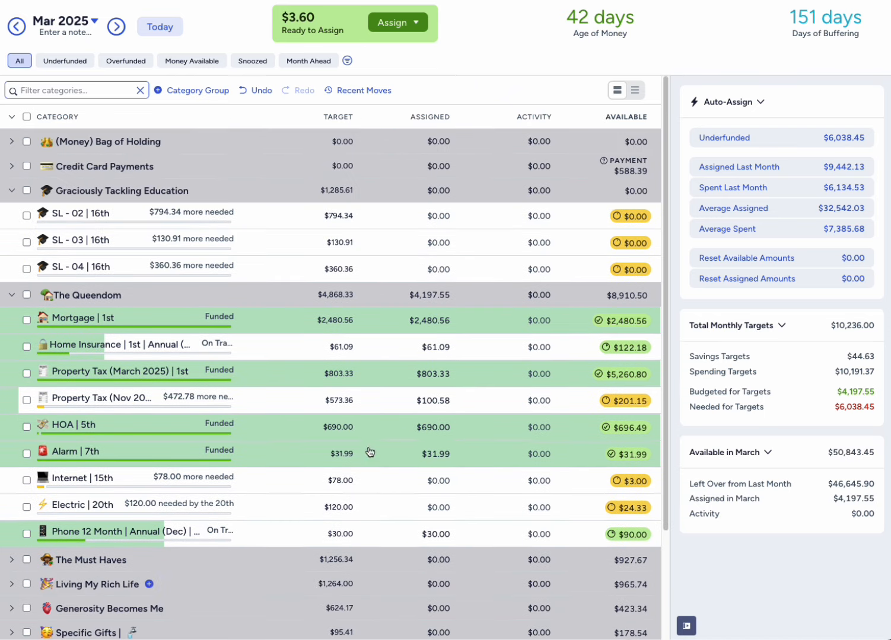
{"action": "left_click", "coordinate": [369, 453]}
{"action": "left_click", "coordinate": [12, 191]}
{"action": "left_click", "coordinate": [12, 216]}
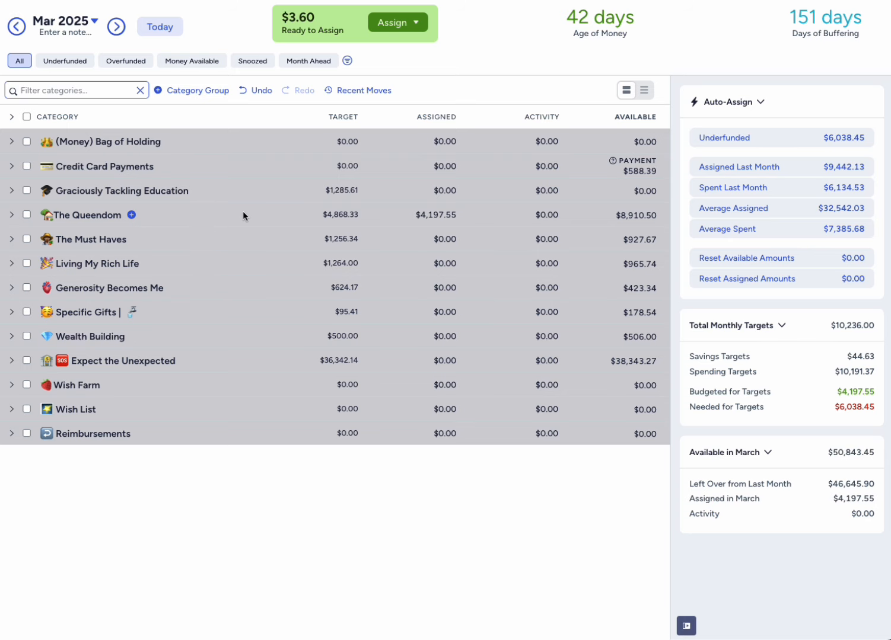
{"action": "left_click", "coordinate": [15, 215]}
{"action": "left_click", "coordinate": [12, 215]}
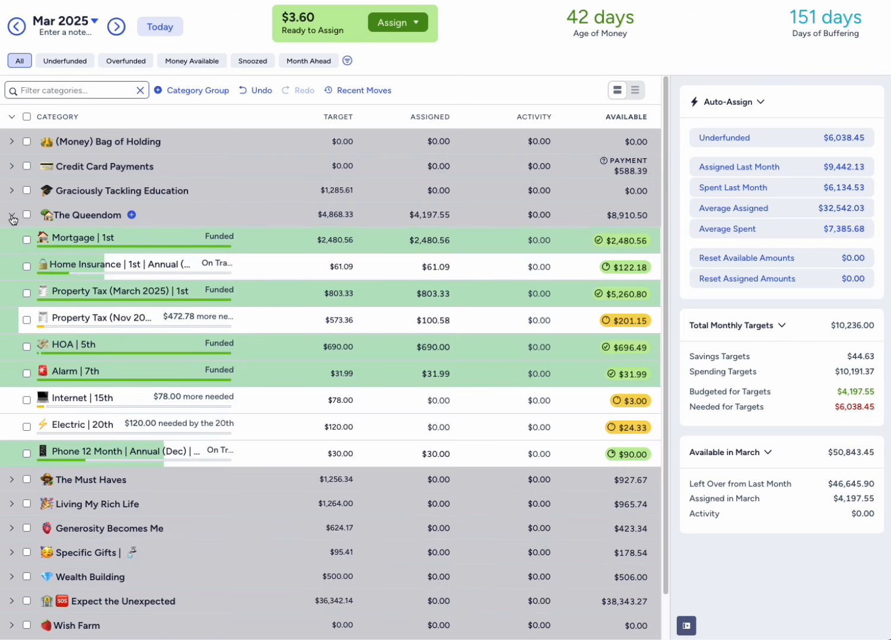
{"action": "left_click", "coordinate": [12, 216]}
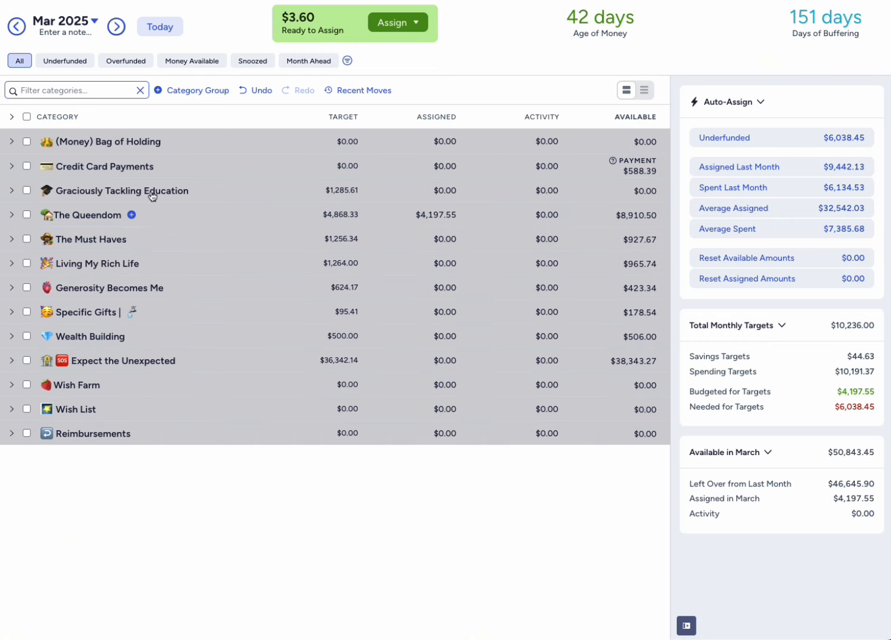
- Expand the (Money) Bag of Holding group and manually assign the leftover $3.60 to The Starting Block for March
{"action": "left_click", "coordinate": [12, 143]}
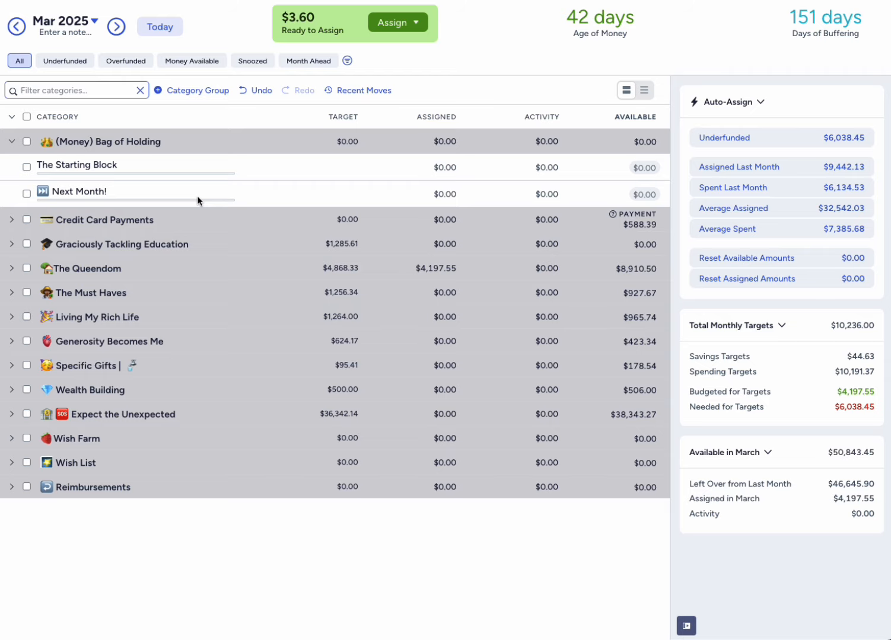
{"action": "left_click", "coordinate": [394, 24]}
{"action": "left_click", "coordinate": [388, 157]}
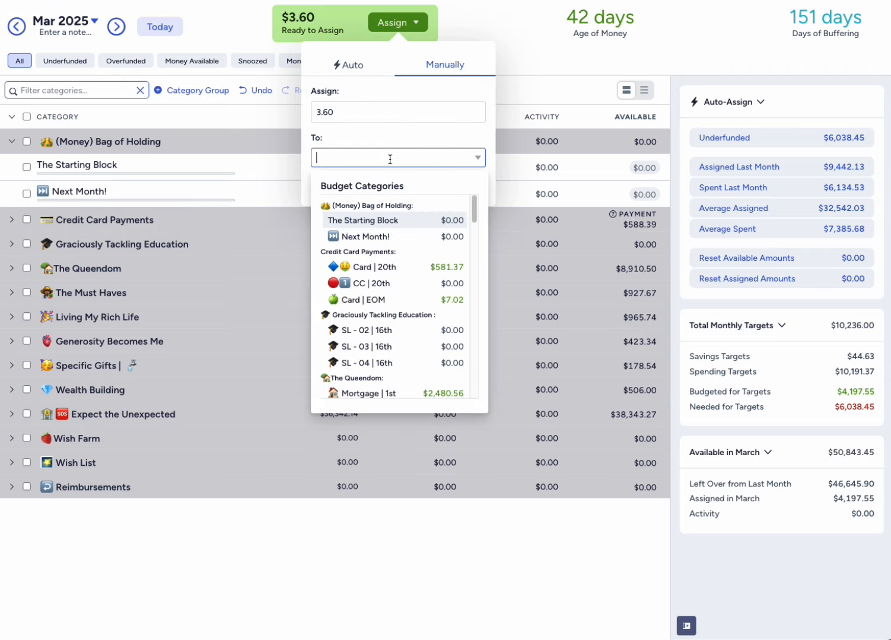
{"action": "left_click", "coordinate": [429, 240]}
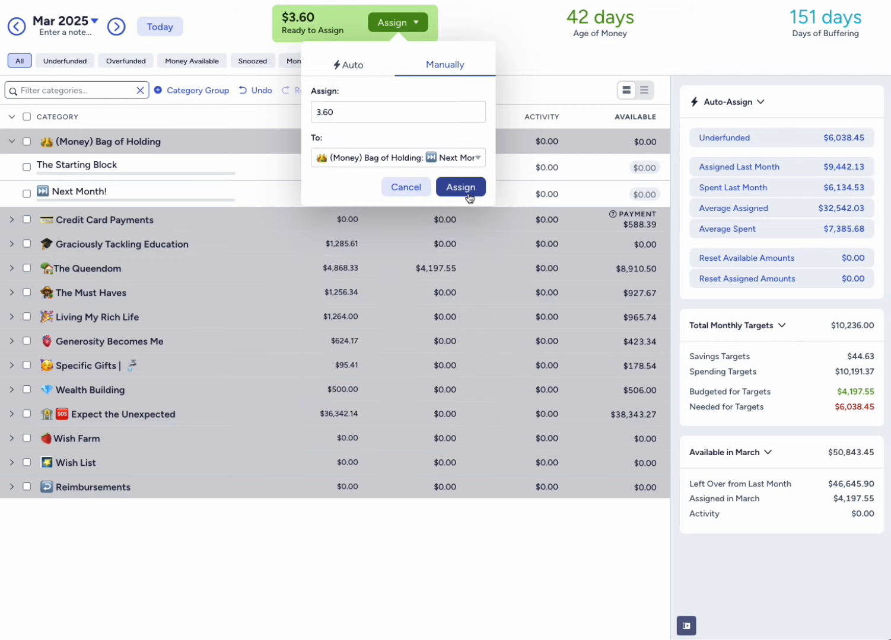
{"action": "left_click", "coordinate": [472, 159]}
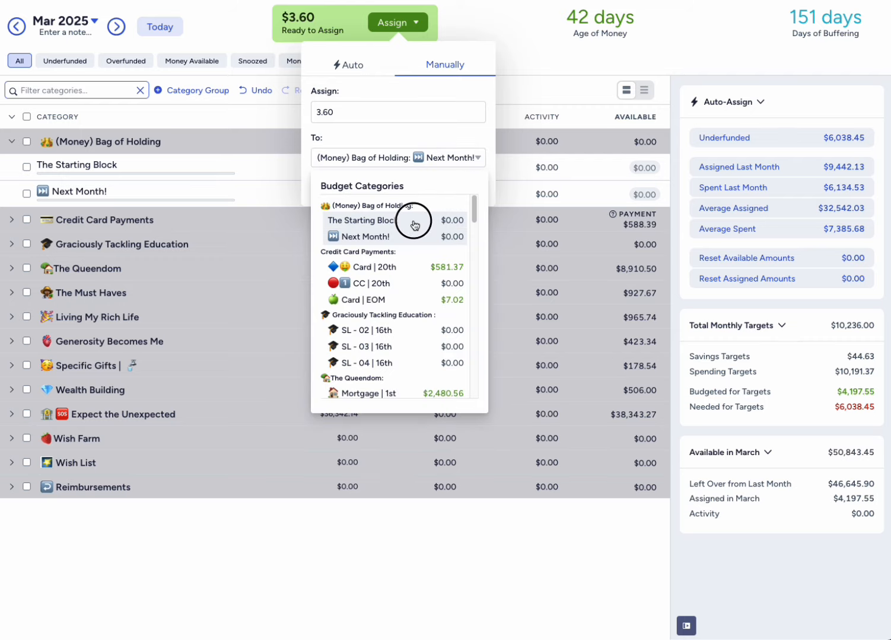
{"action": "left_click", "coordinate": [417, 220]}
{"action": "left_click", "coordinate": [461, 187]}
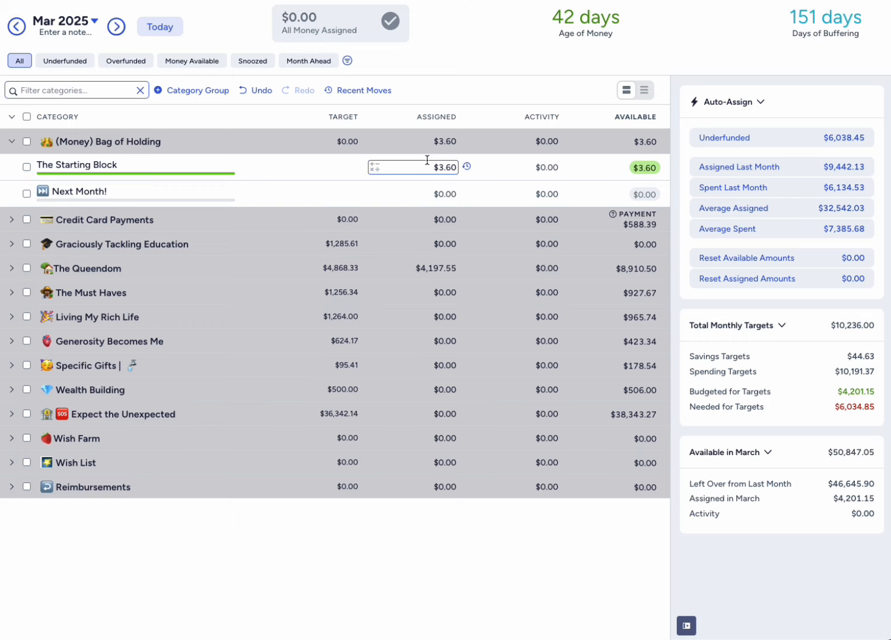
- Switch the budget to February 2025, collapse (Money) Bag of Holding, and expand all category groups
{"action": "left_click", "coordinate": [18, 27]}
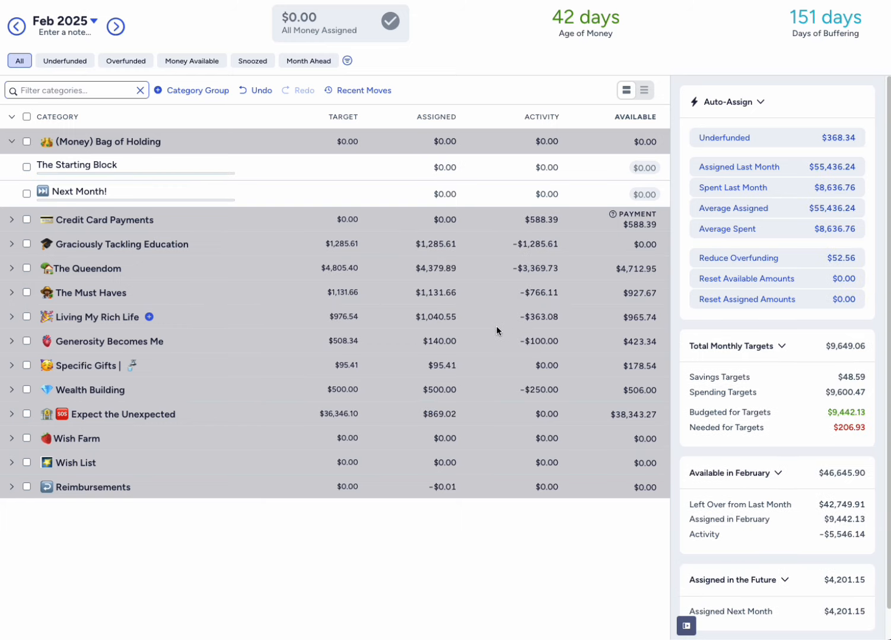
{"action": "left_click", "coordinate": [11, 141]}
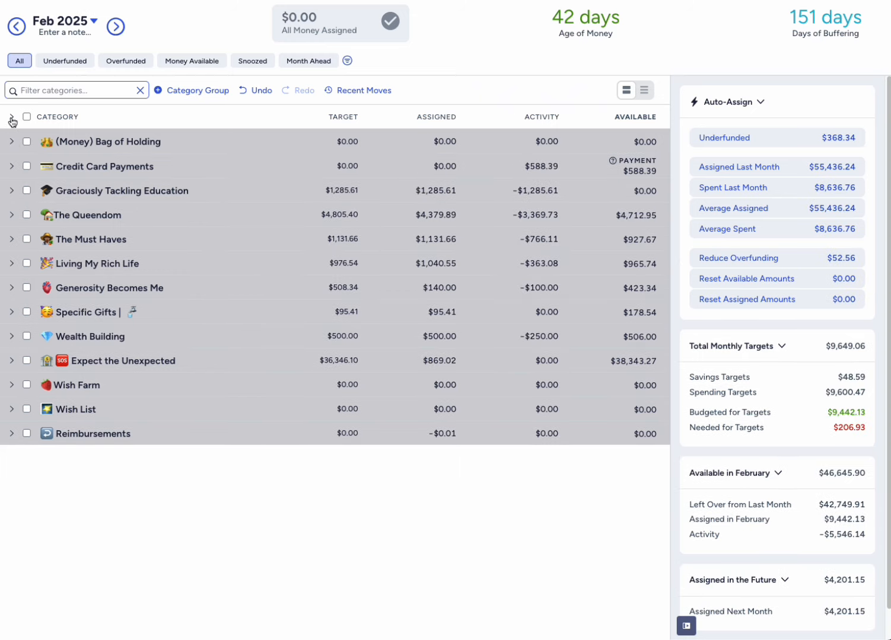
{"action": "left_click", "coordinate": [11, 116]}
{"action": "scroll", "coordinate": [553, 406], "scroll_direction": "down", "scroll_amount": 4}
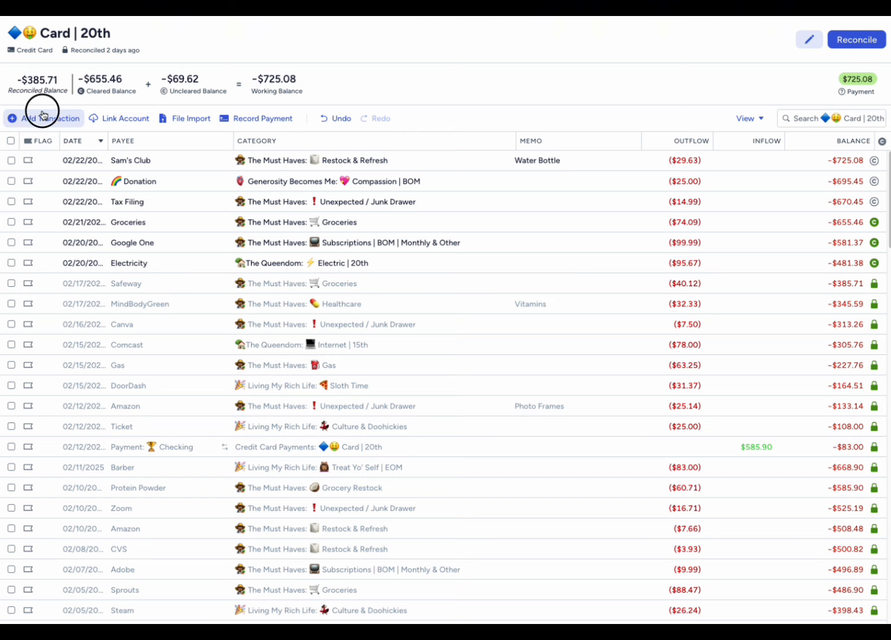
- Add a transaction to the Card | 20th account with payee Auto Shop, category Wheels & Deals | Auto 1st and outflow $705.10
{"action": "left_click", "coordinate": [15, 116]}
{"action": "left_click", "coordinate": [133, 286]}
{"action": "key", "text": "Tab"}
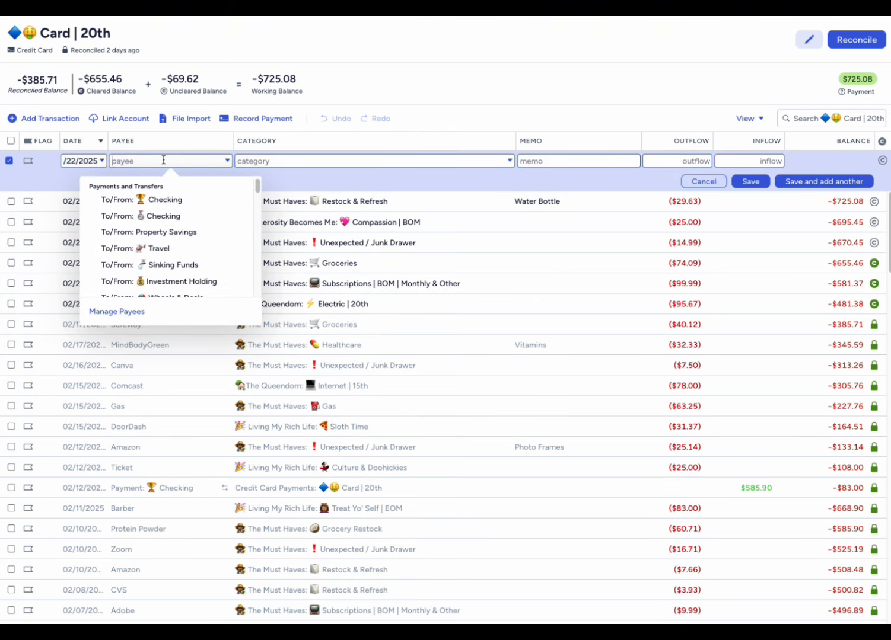
{"action": "type", "text": "Auto Shop"}
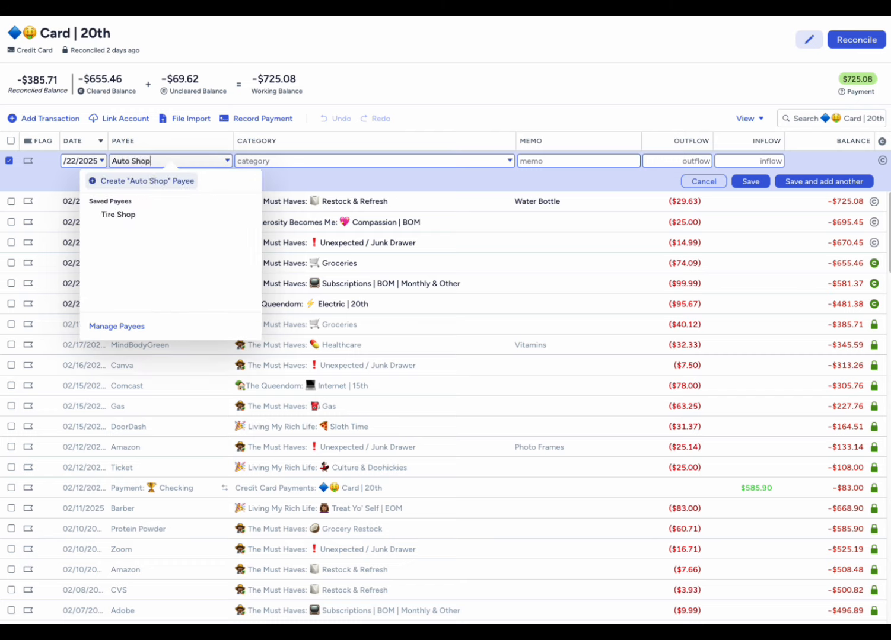
{"action": "key", "text": "Tab"}
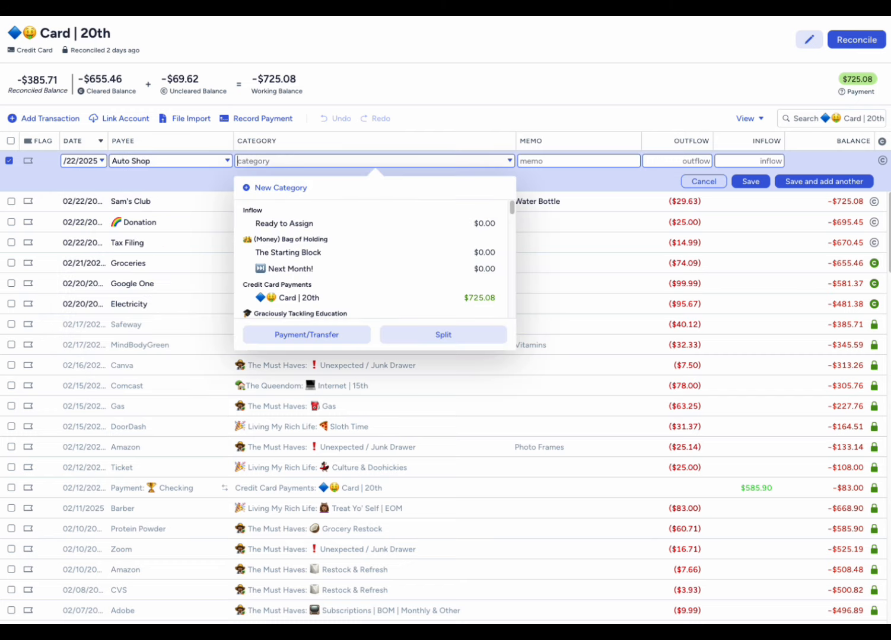
{"action": "type", "text": "whe"}
{"action": "key", "text": "Tab"}
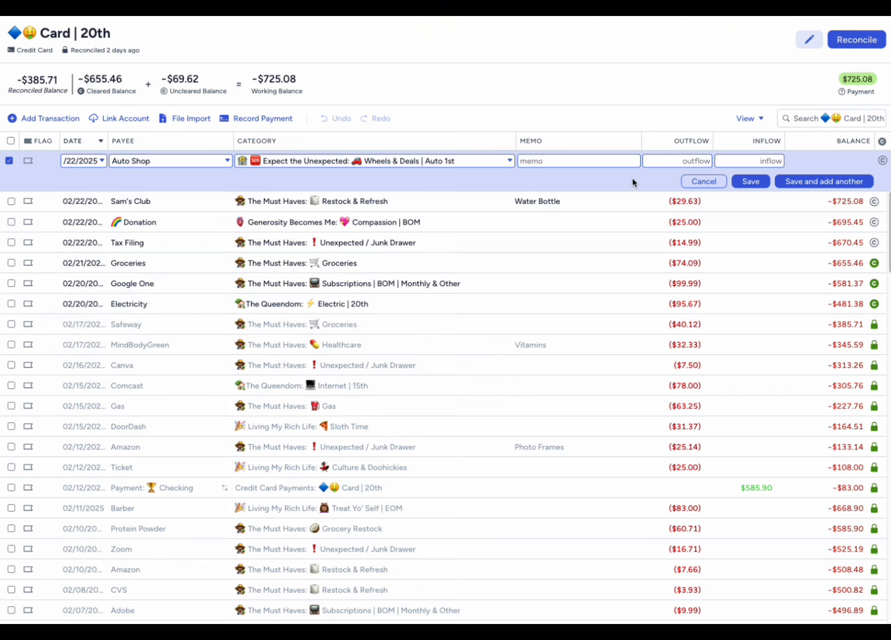
{"action": "left_click", "coordinate": [662, 161]}
{"action": "type", "text": "705.10"}
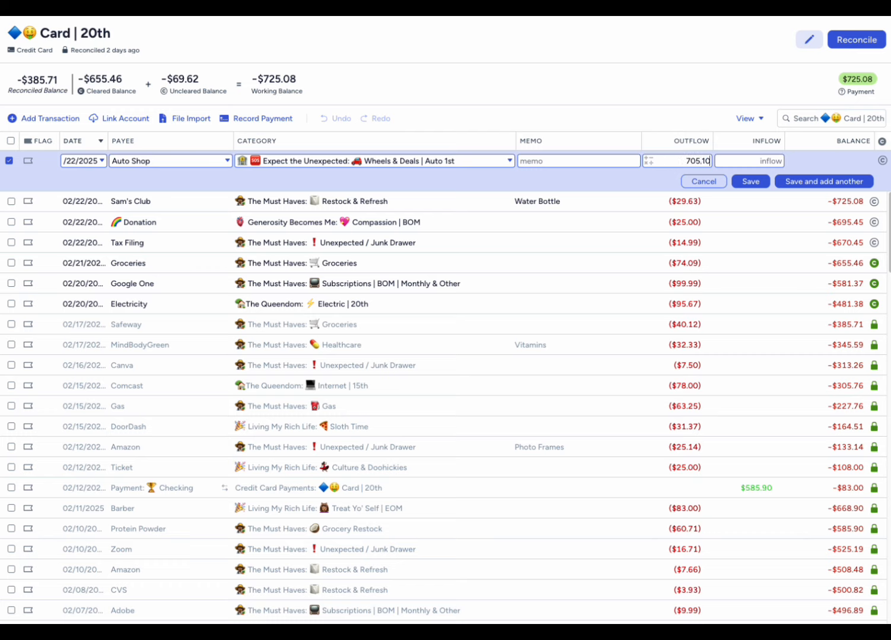
{"action": "left_click", "coordinate": [750, 181]}
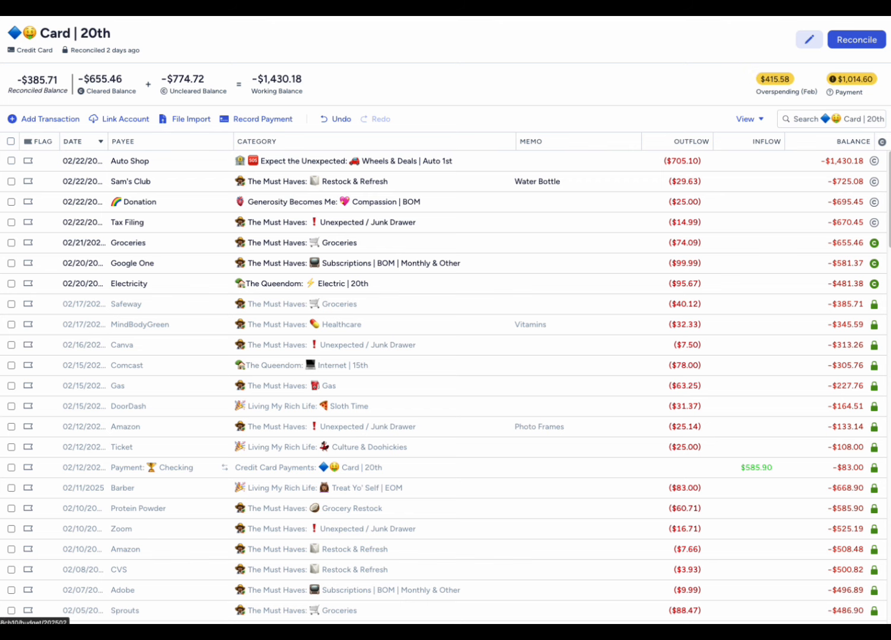
- Return to the February 2025 budget and examine the Wheels & Deals | Auto 1st category for overspending
{"action": "left_click", "coordinate": [0, 95]}
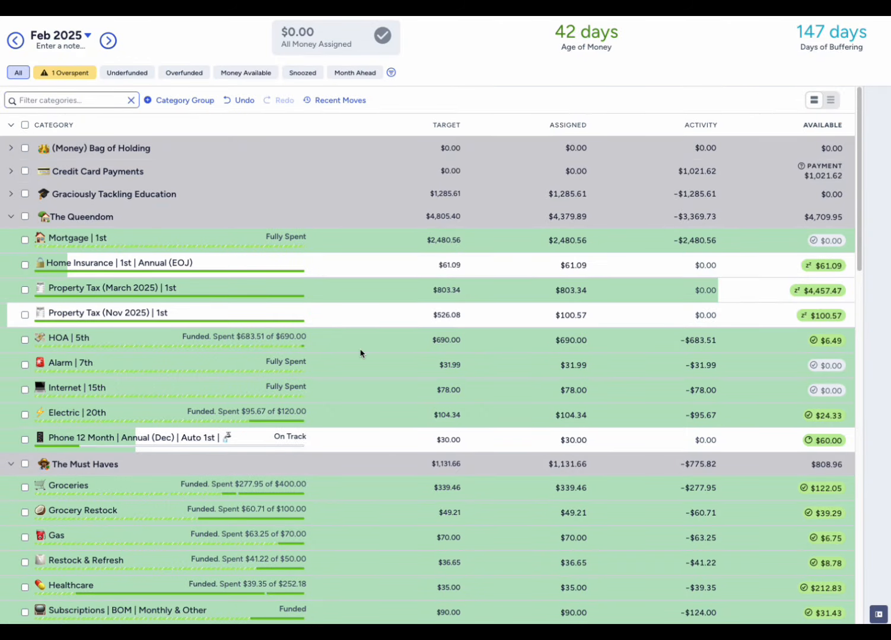
{"action": "scroll", "coordinate": [360, 353], "scroll_direction": "down", "scroll_amount": 10}
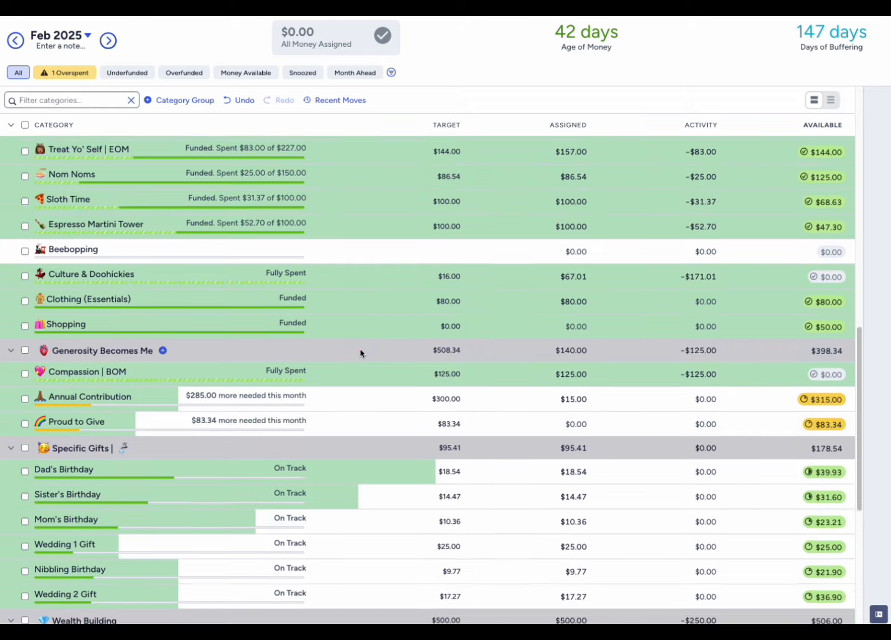
{"action": "scroll", "coordinate": [360, 354], "scroll_direction": "down", "scroll_amount": 2}
{"action": "scroll", "coordinate": [360, 354], "scroll_direction": "down", "scroll_amount": 4}
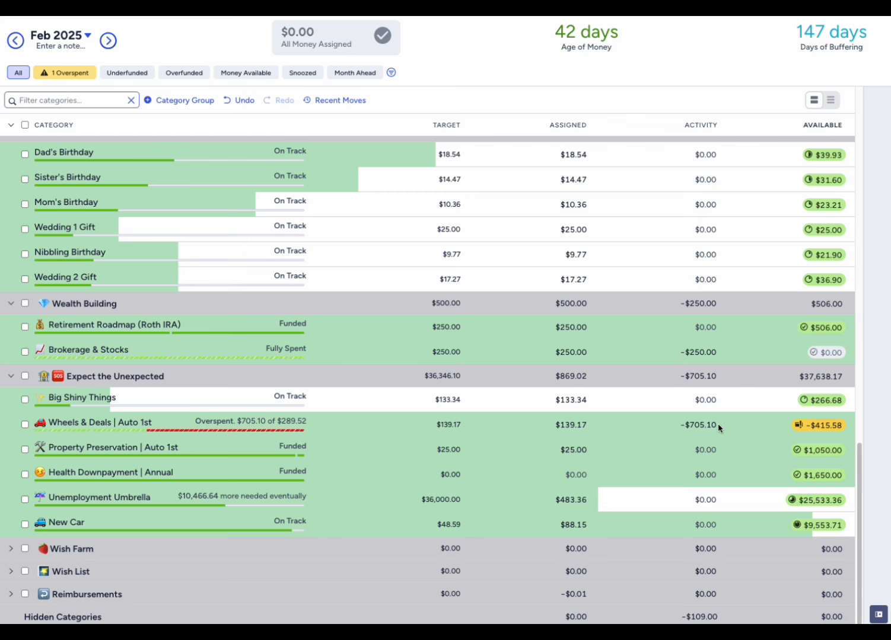
{"action": "left_click", "coordinate": [548, 450]}
- Move $80.00 from Clothing (Essentials) to the Wheels & Deals | Auto 1st category in February
{"action": "scroll", "coordinate": [550, 468], "scroll_direction": "up", "scroll_amount": 5}
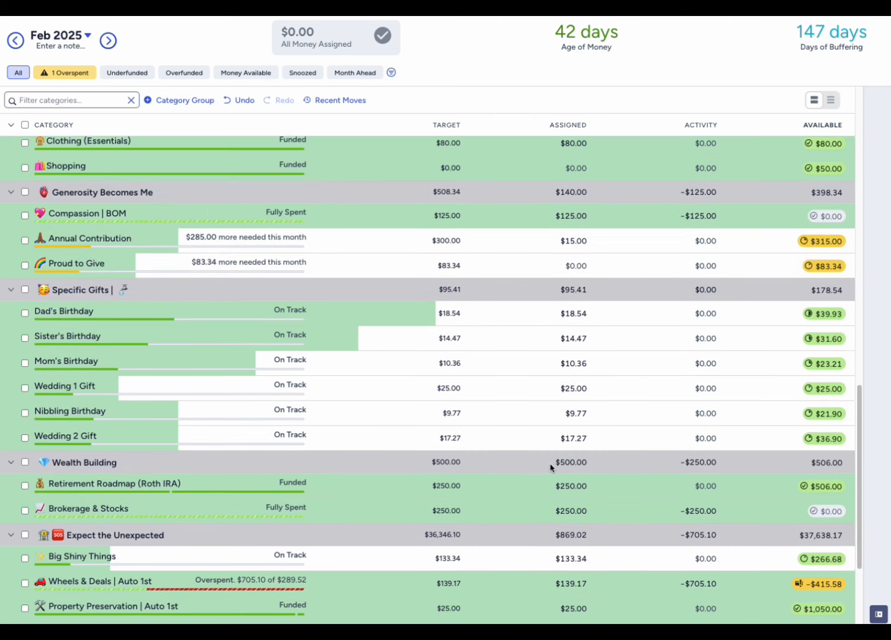
{"action": "scroll", "coordinate": [550, 468], "scroll_direction": "up", "scroll_amount": 2}
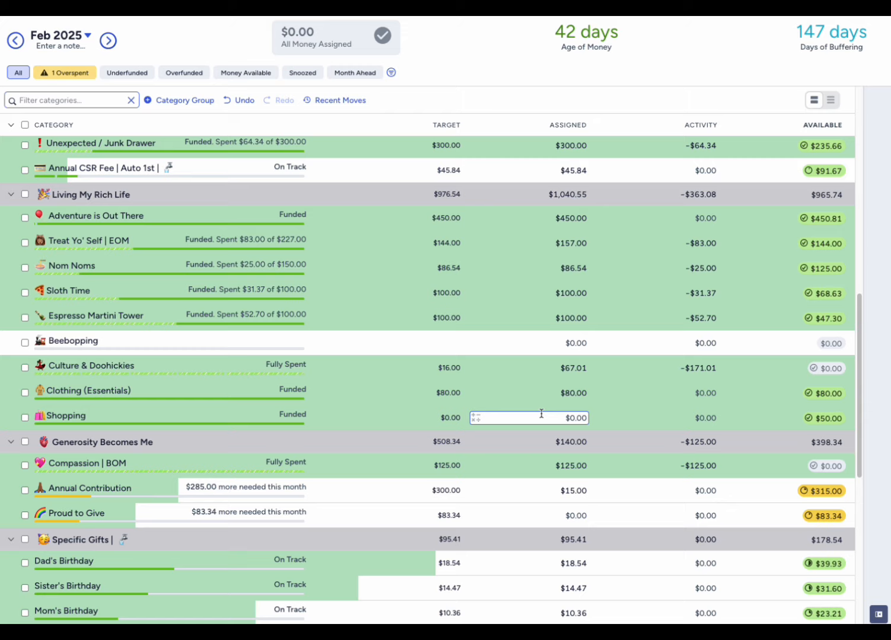
{"action": "left_click", "coordinate": [811, 396]}
{"action": "left_click", "coordinate": [783, 475]}
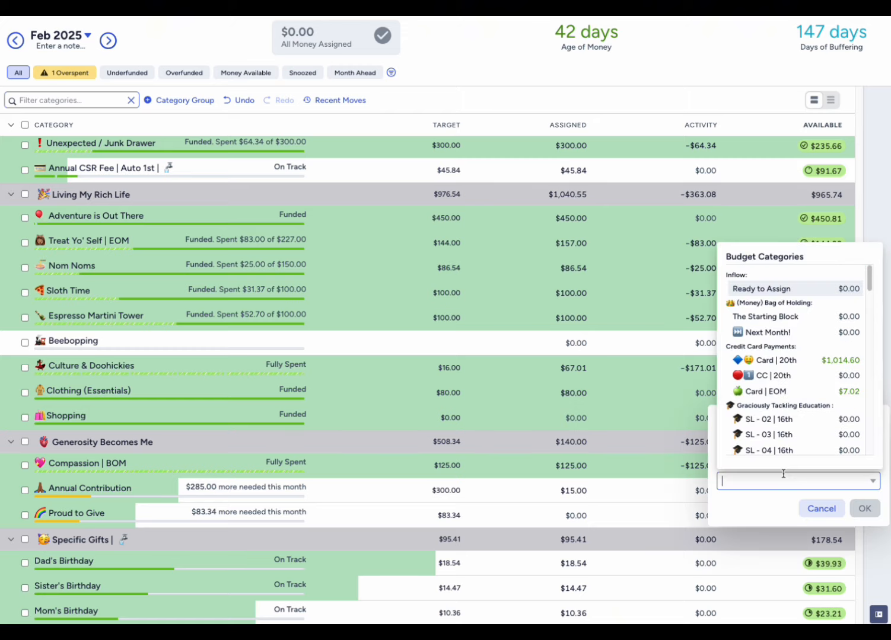
{"action": "type", "text": "whee"}
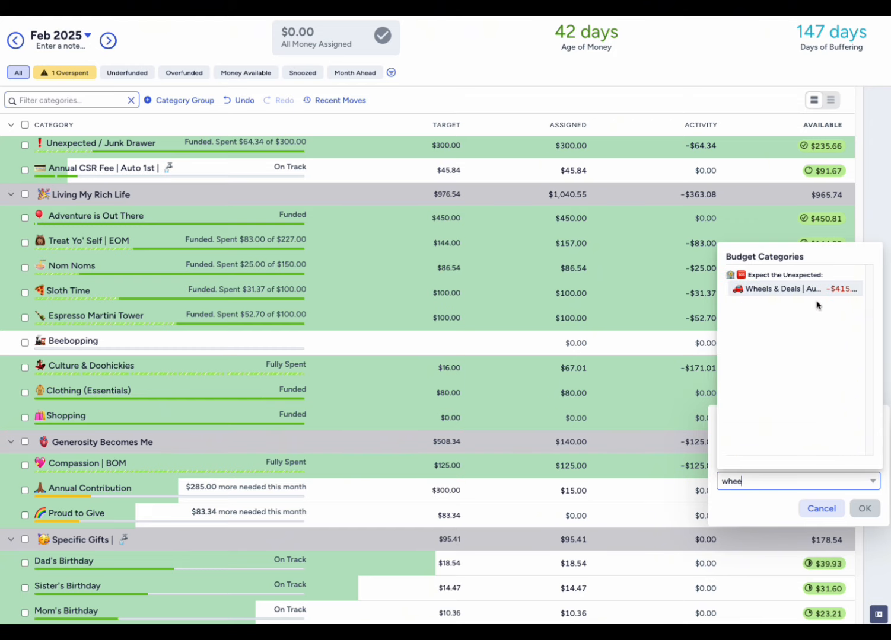
{"action": "left_click", "coordinate": [818, 289]}
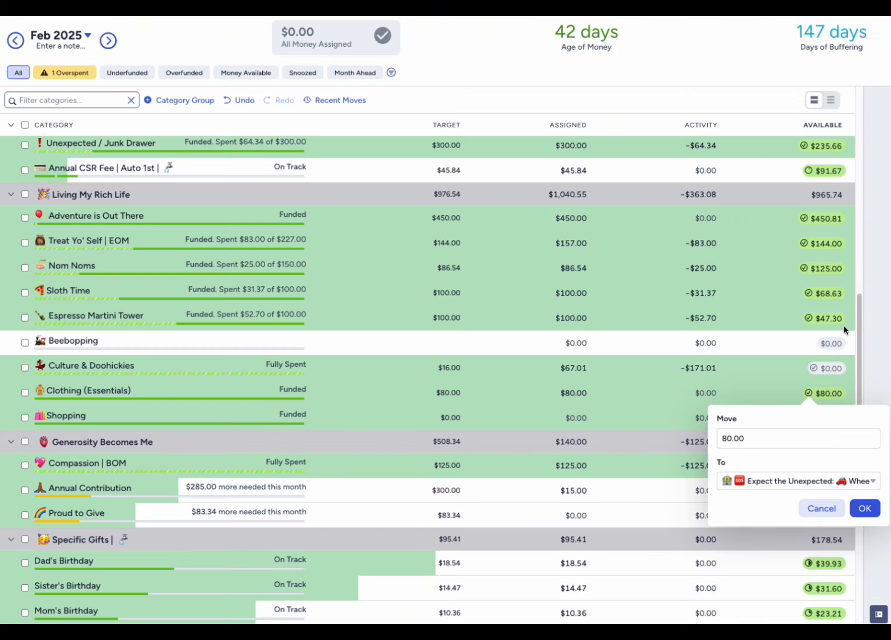
{"action": "left_click", "coordinate": [865, 509]}
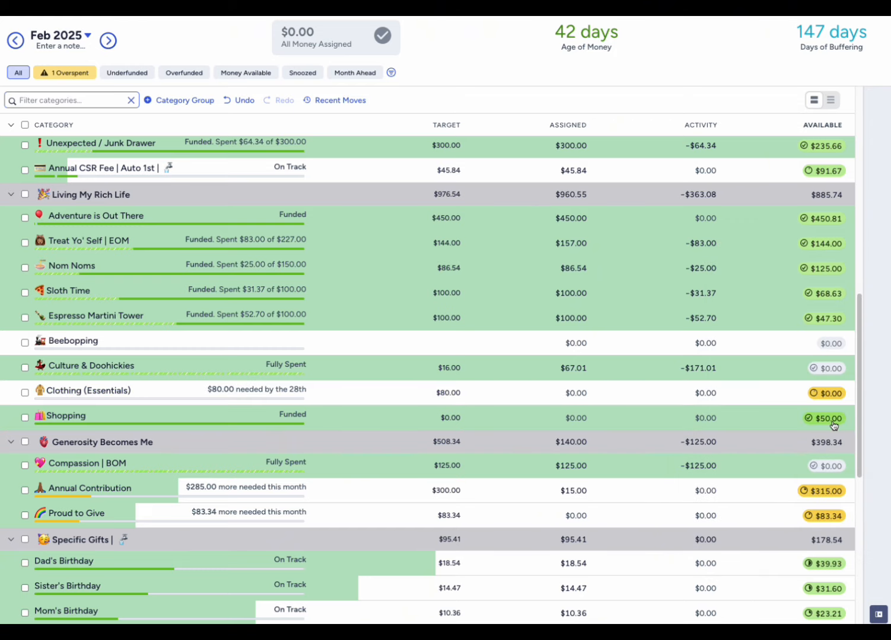
- Move $50.00 from Shopping to the Wheels & Deals | Auto 1st category in February
{"action": "left_click", "coordinate": [831, 419]}
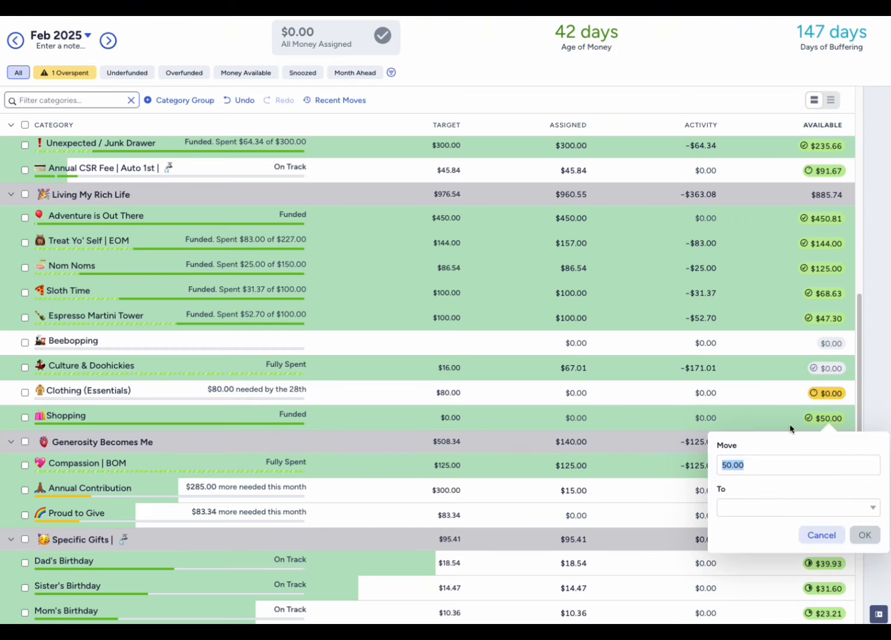
{"action": "left_click", "coordinate": [759, 508]}
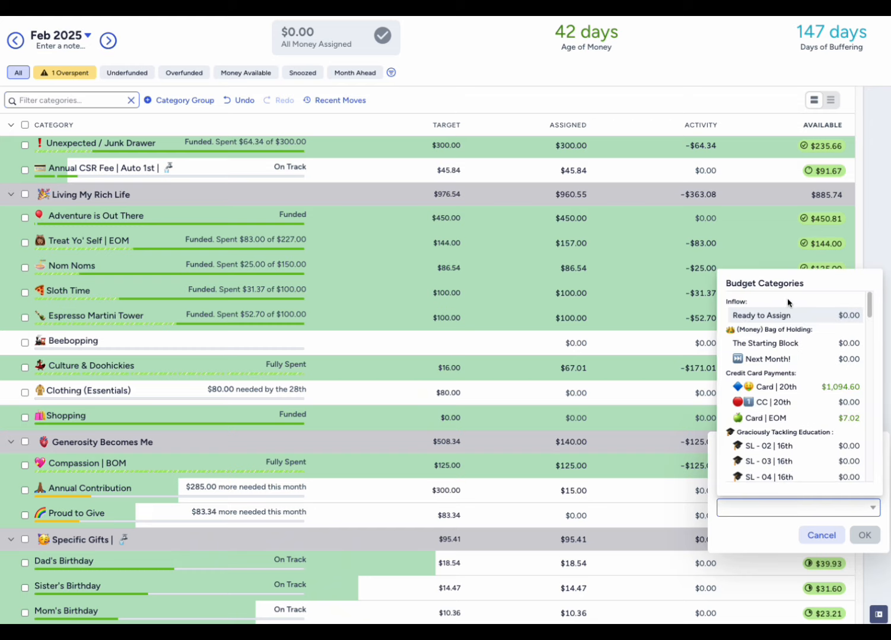
{"action": "type", "text": "wheel"}
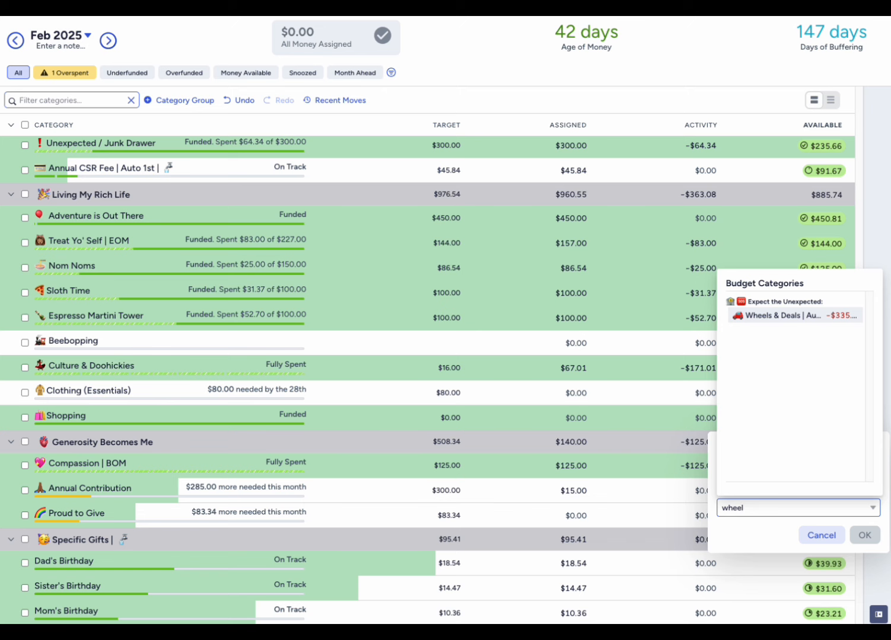
{"action": "left_click", "coordinate": [789, 317]}
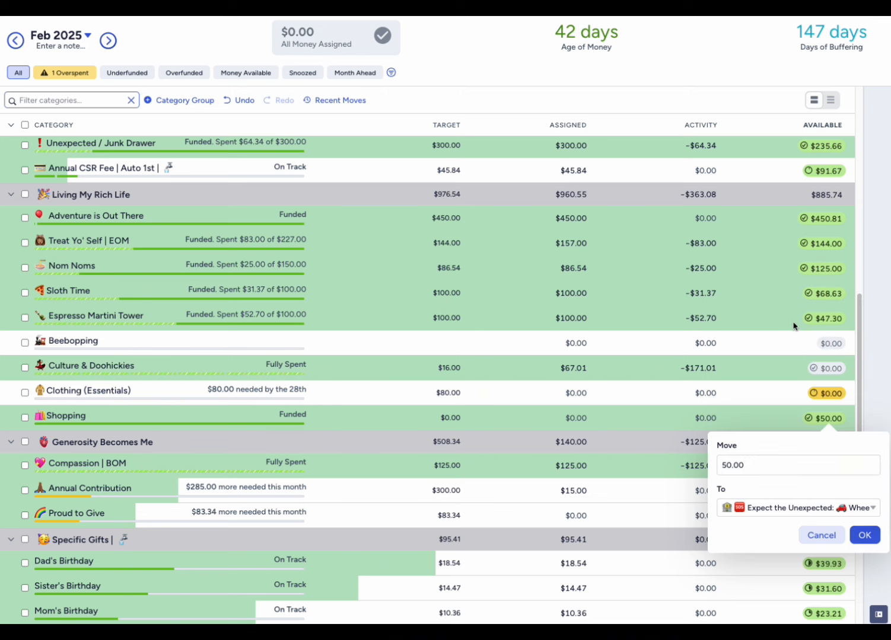
{"action": "left_click", "coordinate": [864, 535]}
- Move $47.30 from Espresso Martini Tower to the Wheels & Deals | Auto 1st category in February
{"action": "scroll", "coordinate": [714, 406], "scroll_direction": "down", "scroll_amount": 7}
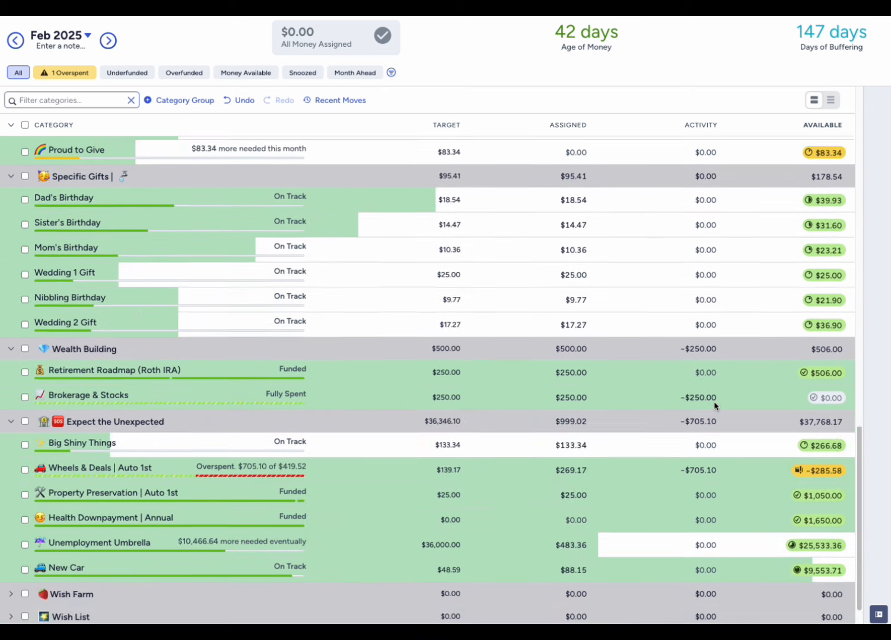
{"action": "scroll", "coordinate": [801, 430], "scroll_direction": "up", "scroll_amount": 7}
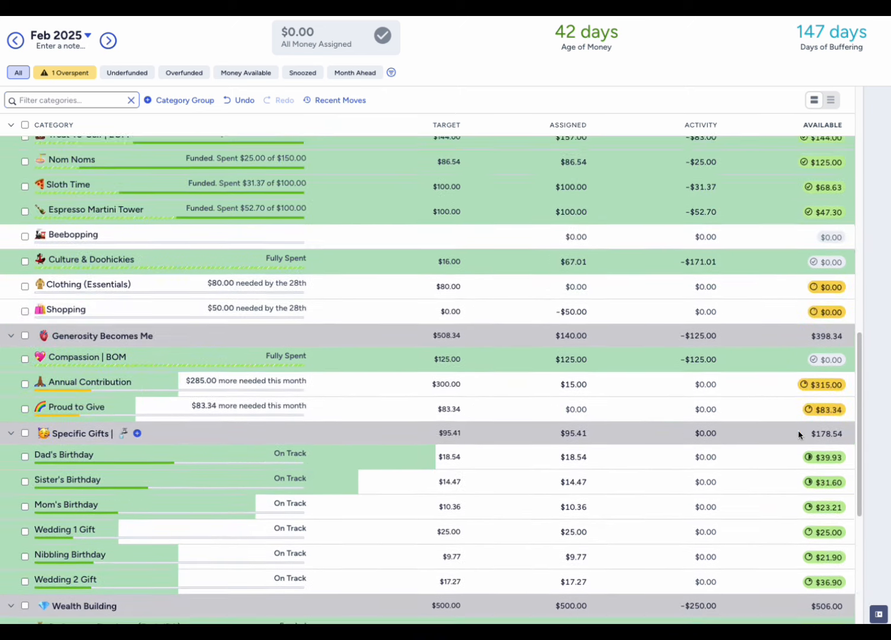
{"action": "scroll", "coordinate": [750, 444], "scroll_direction": "up", "scroll_amount": 1}
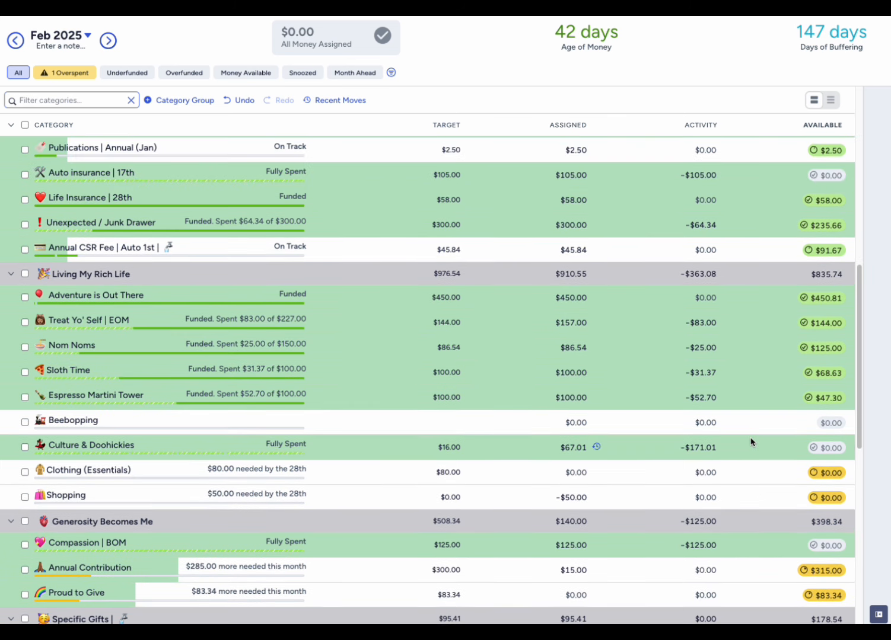
{"action": "scroll", "coordinate": [751, 443], "scroll_direction": "up", "scroll_amount": 1}
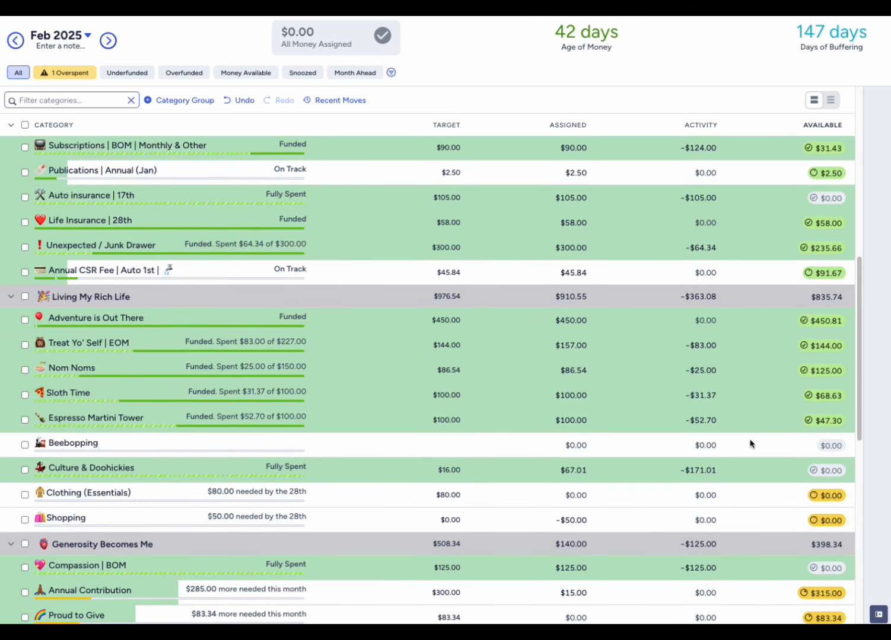
{"action": "left_click", "coordinate": [821, 422]}
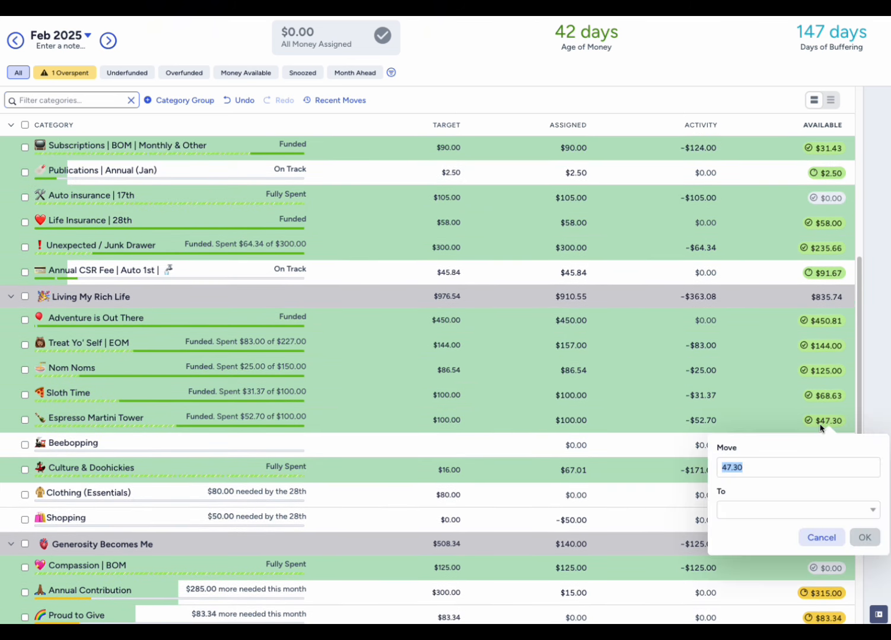
{"action": "left_click", "coordinate": [748, 510]}
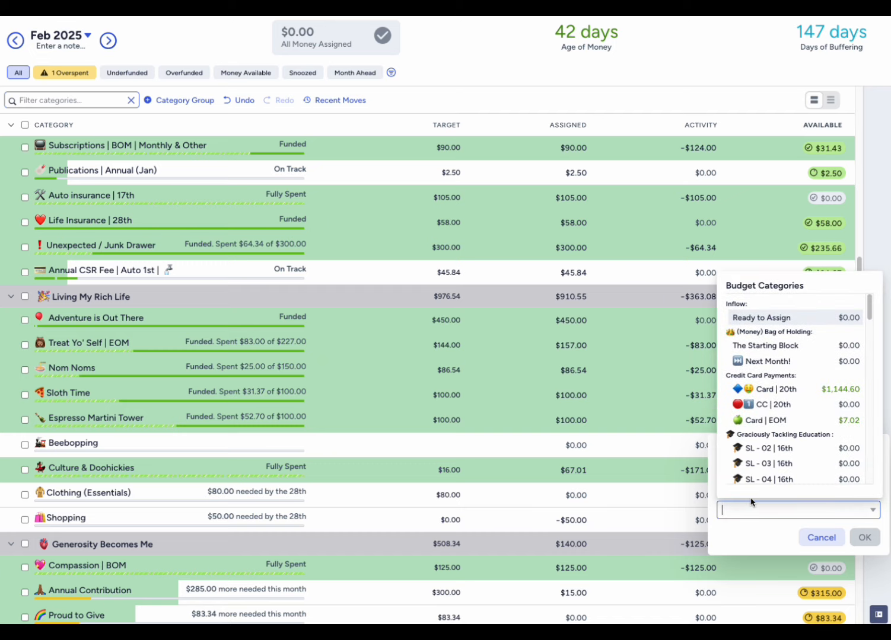
{"action": "type", "text": "whee"}
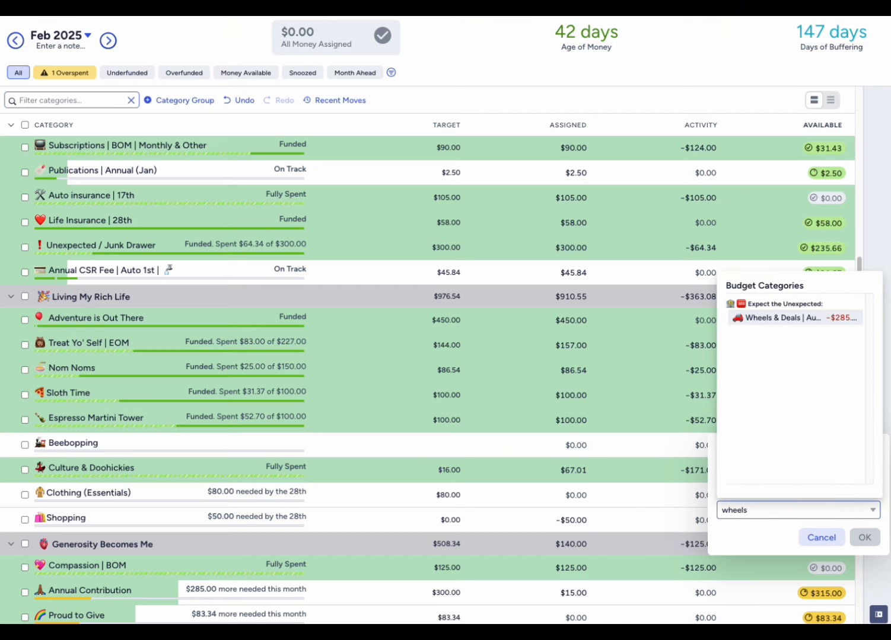
{"action": "type", "text": "ls"}
{"action": "left_click", "coordinate": [773, 320]}
{"action": "left_click", "coordinate": [872, 542]}
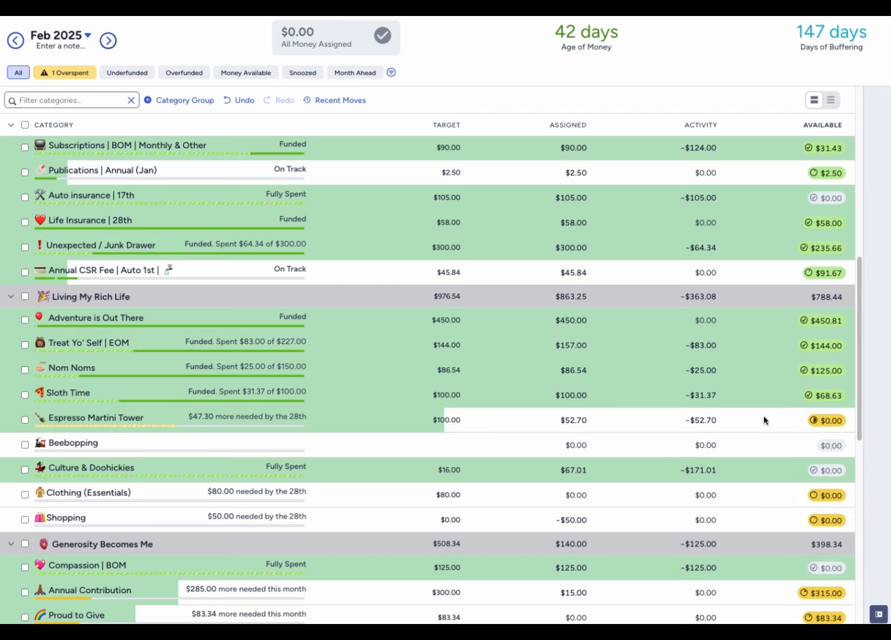
- Move $68.63 from Sloth Time to the Wheels & Deals | Auto 1st category in February
{"action": "mouse_move", "coordinate": [821, 401]}
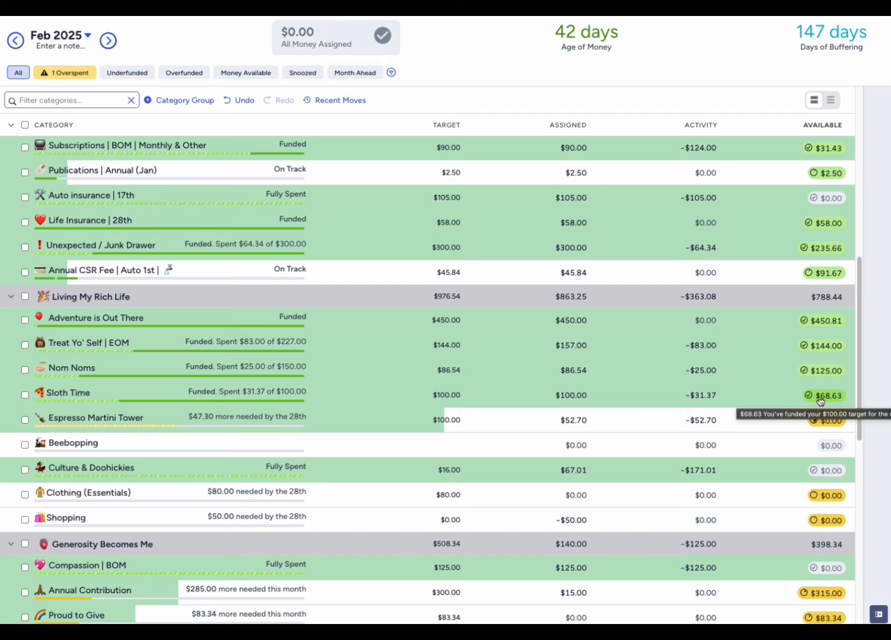
{"action": "left_click", "coordinate": [820, 397]}
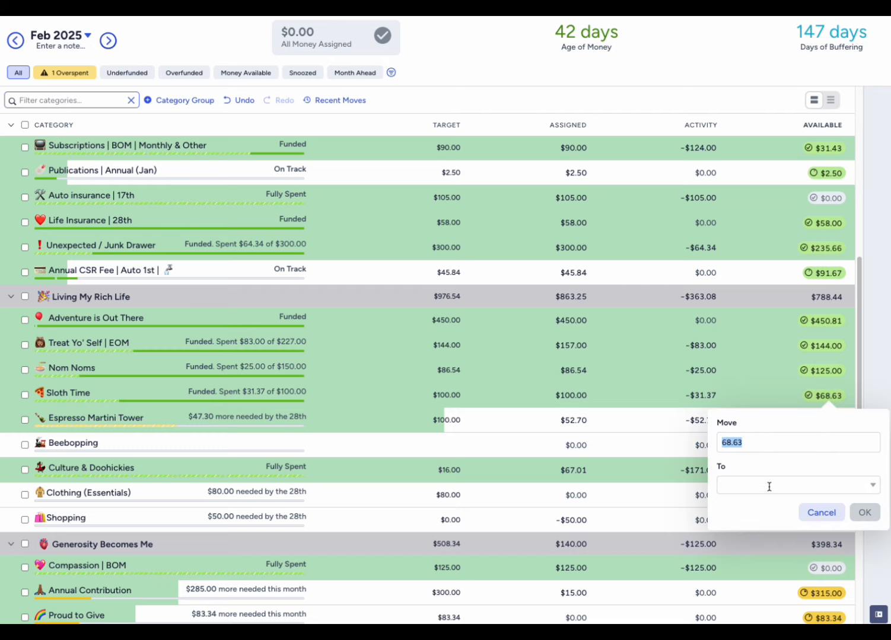
{"action": "left_click", "coordinate": [768, 486]}
{"action": "type", "text": "whe"}
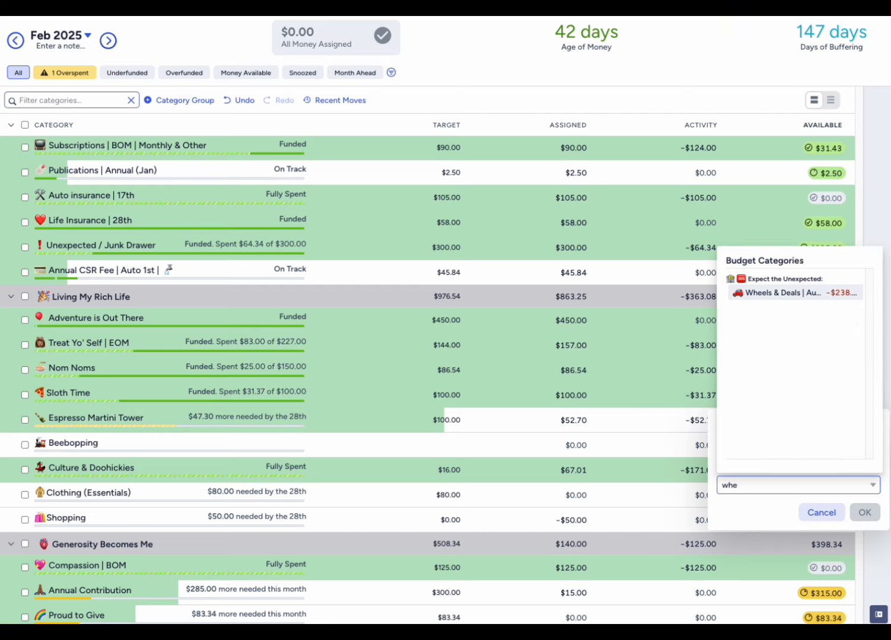
{"action": "type", "text": "els"}
{"action": "left_click", "coordinate": [804, 294]}
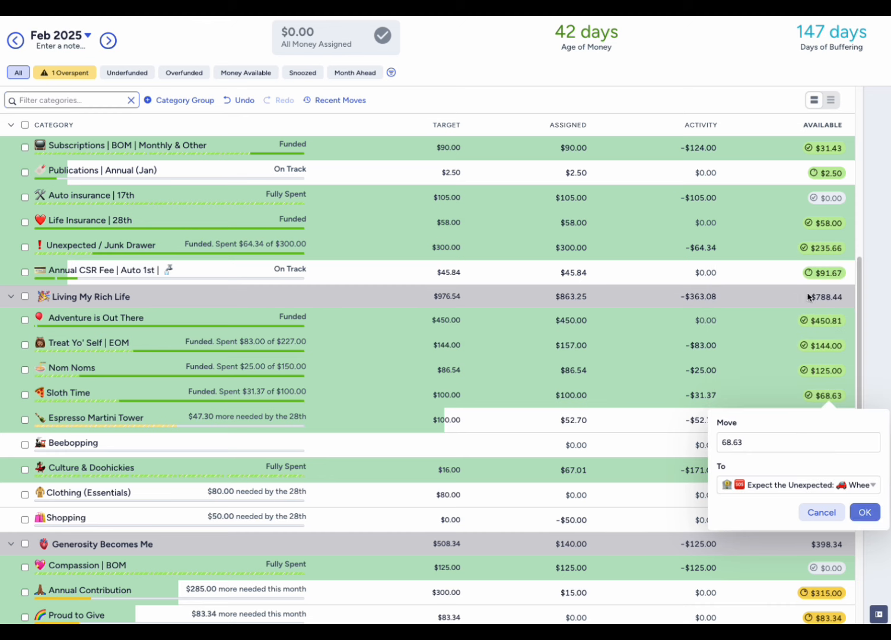
{"action": "left_click", "coordinate": [864, 513]}
- Check the remaining Wheels & Deals | Auto 1st shortfall and examine Treat Yo' Self | EOM, Nom Noms and The Must Haves as possible funding sources
{"action": "scroll", "coordinate": [728, 483], "scroll_direction": "down", "scroll_amount": 9}
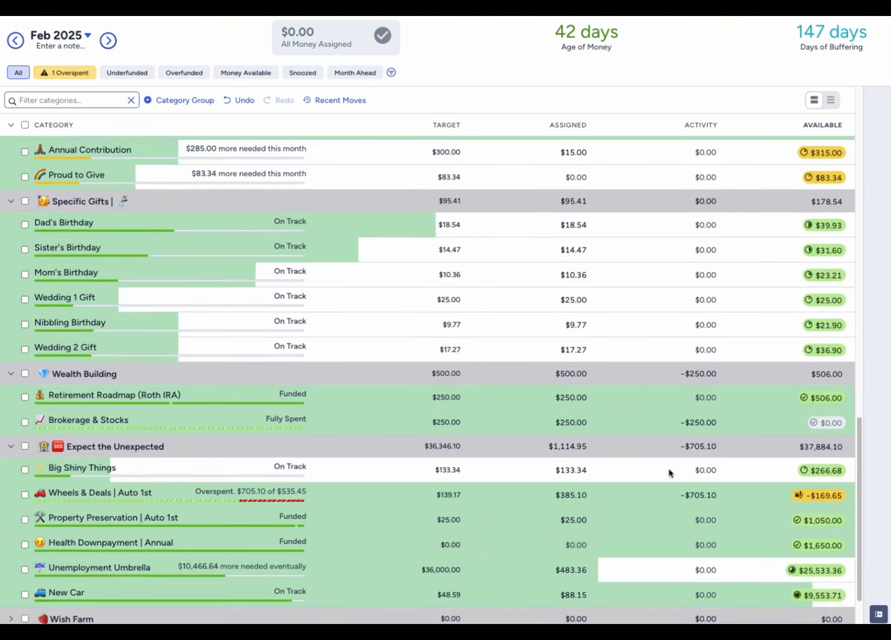
{"action": "scroll", "coordinate": [718, 473], "scroll_direction": "up", "scroll_amount": 7}
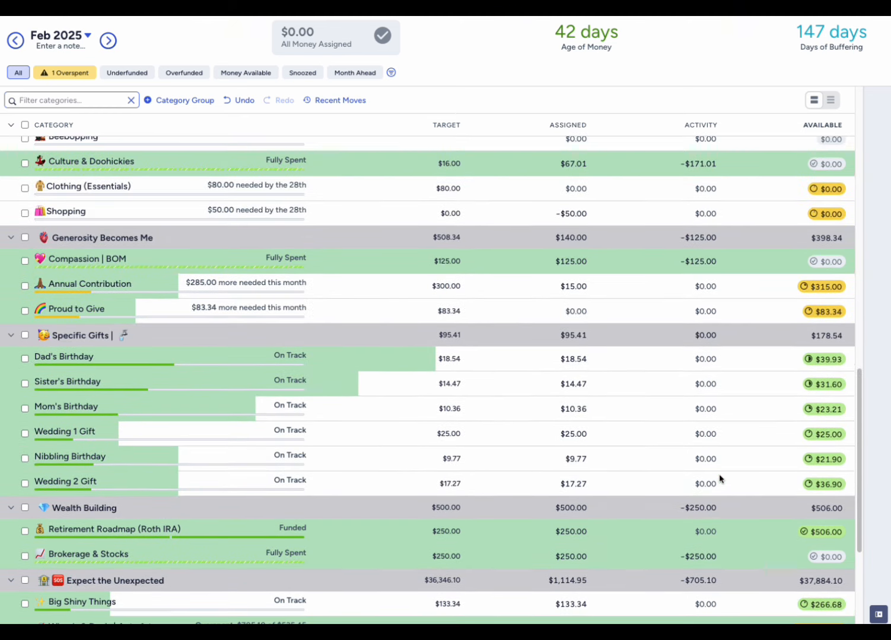
{"action": "scroll", "coordinate": [718, 474], "scroll_direction": "up", "scroll_amount": 3}
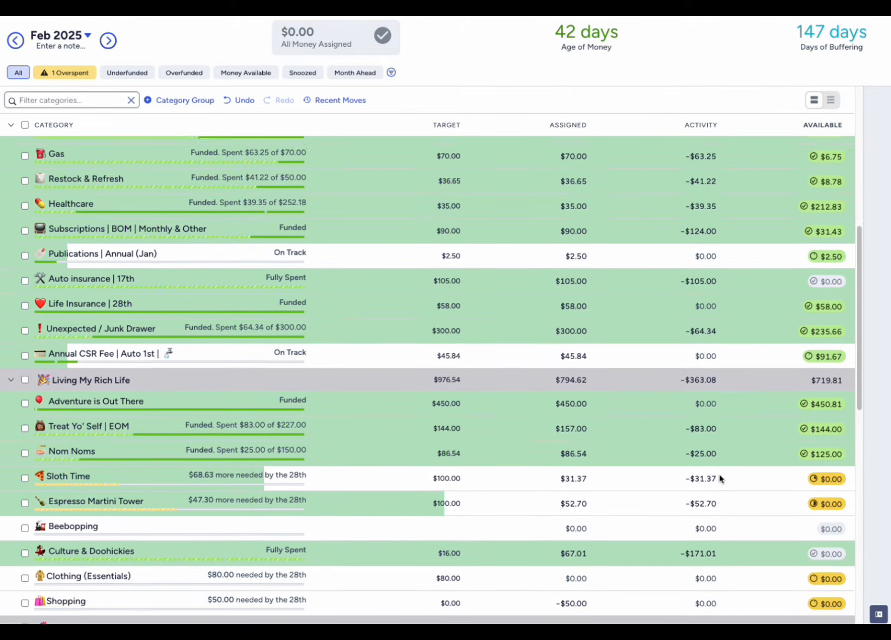
{"action": "scroll", "coordinate": [719, 474], "scroll_direction": "up", "scroll_amount": 1}
{"action": "mouse_move", "coordinate": [819, 387]}
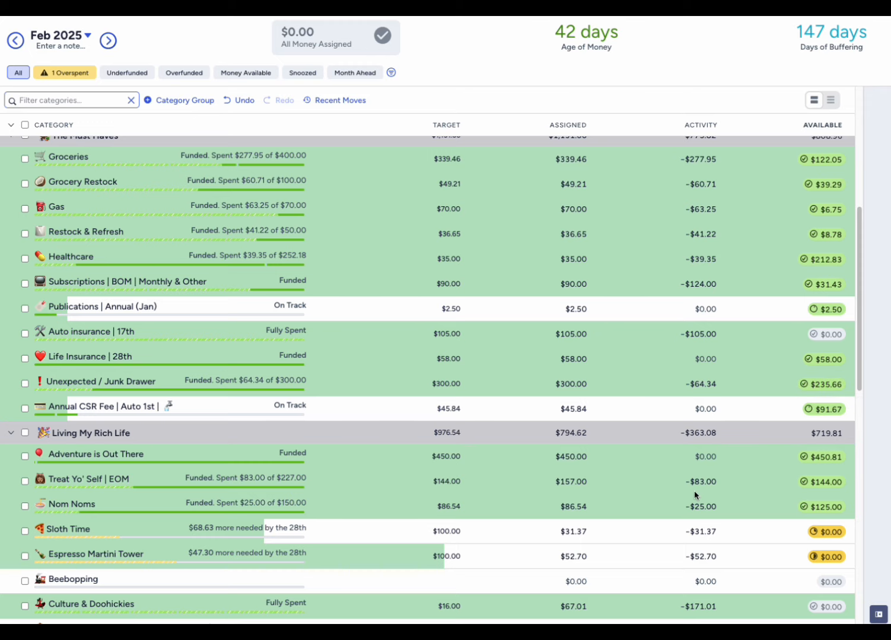
{"action": "scroll", "coordinate": [695, 493], "scroll_direction": "down", "scroll_amount": 5}
{"action": "scroll", "coordinate": [694, 495], "scroll_direction": "up", "scroll_amount": 4}
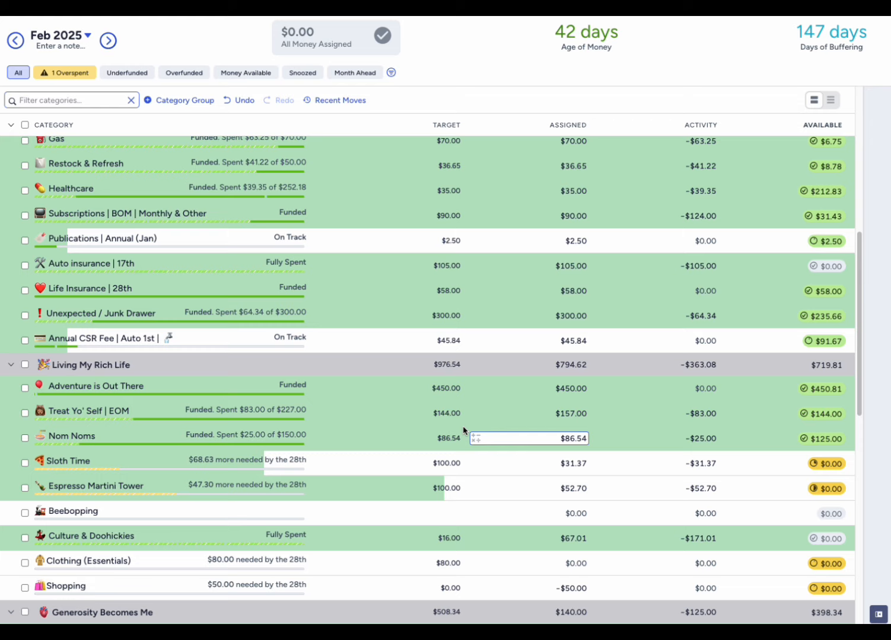
{"action": "left_click", "coordinate": [24, 414]}
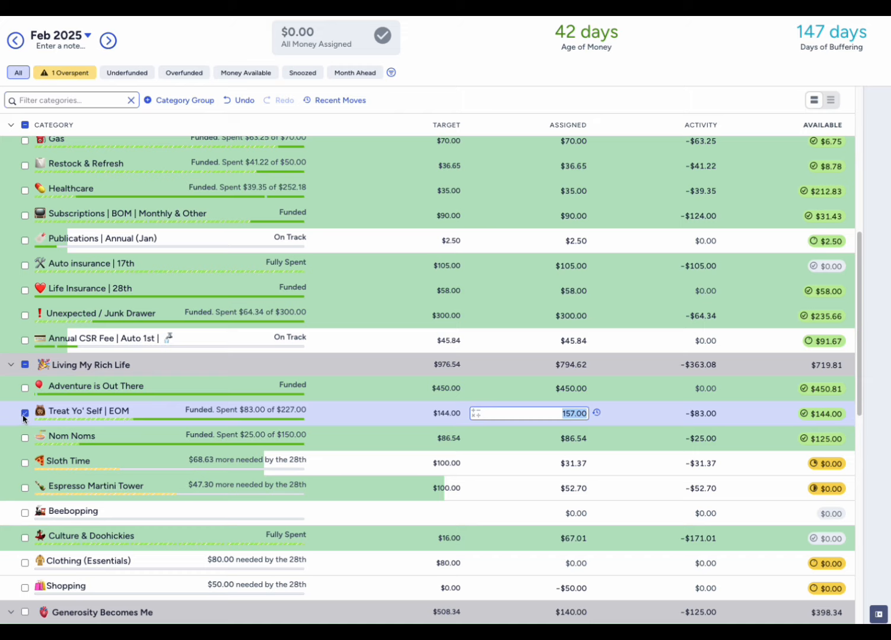
{"action": "left_click", "coordinate": [24, 414]}
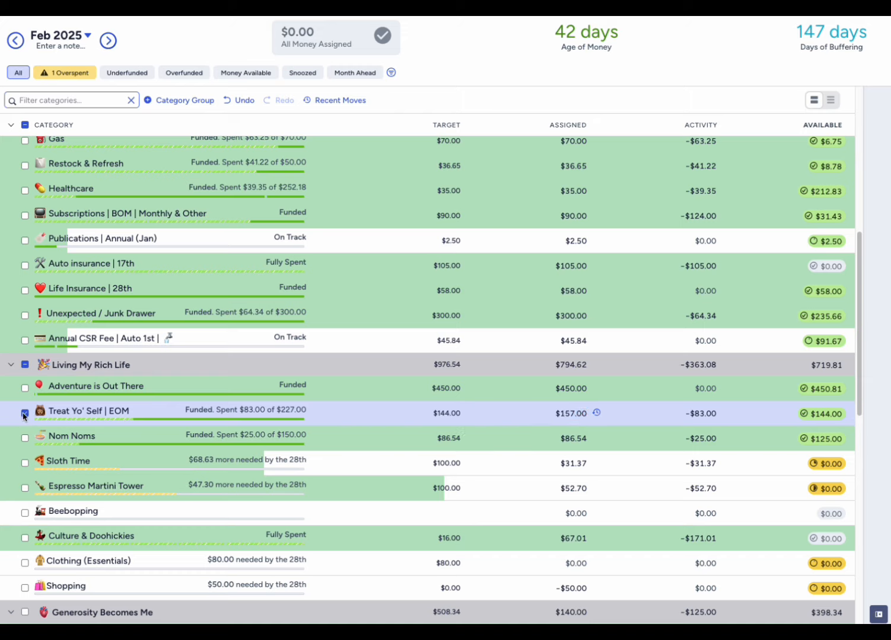
{"action": "left_click", "coordinate": [24, 414]}
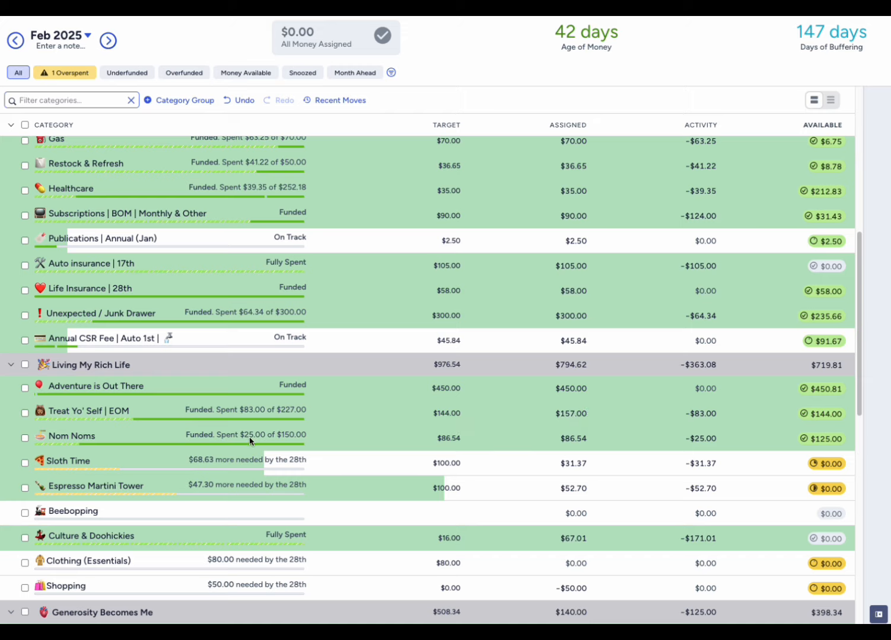
{"action": "left_click", "coordinate": [25, 439]}
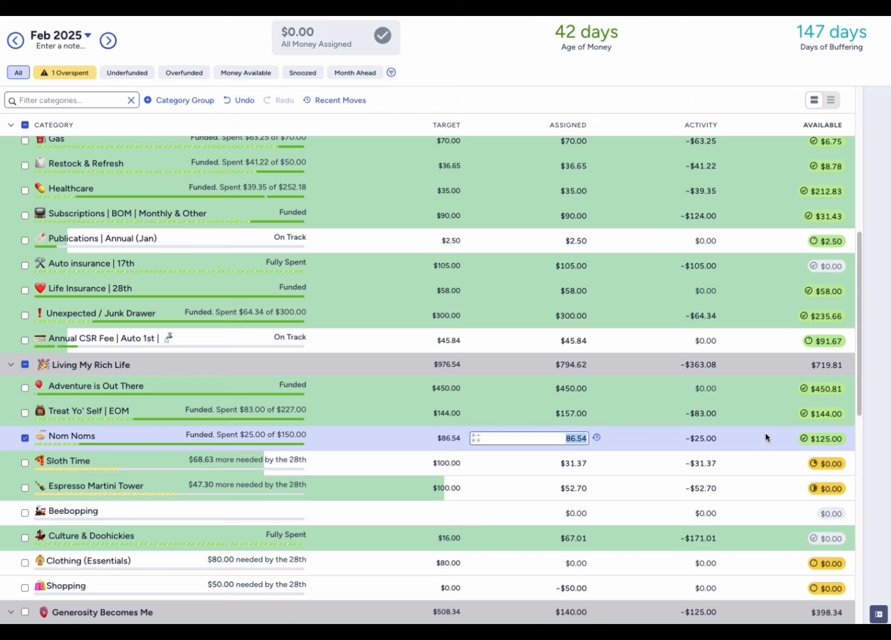
{"action": "left_click", "coordinate": [25, 440]}
{"action": "scroll", "coordinate": [627, 371], "scroll_direction": "up", "scroll_amount": 2}
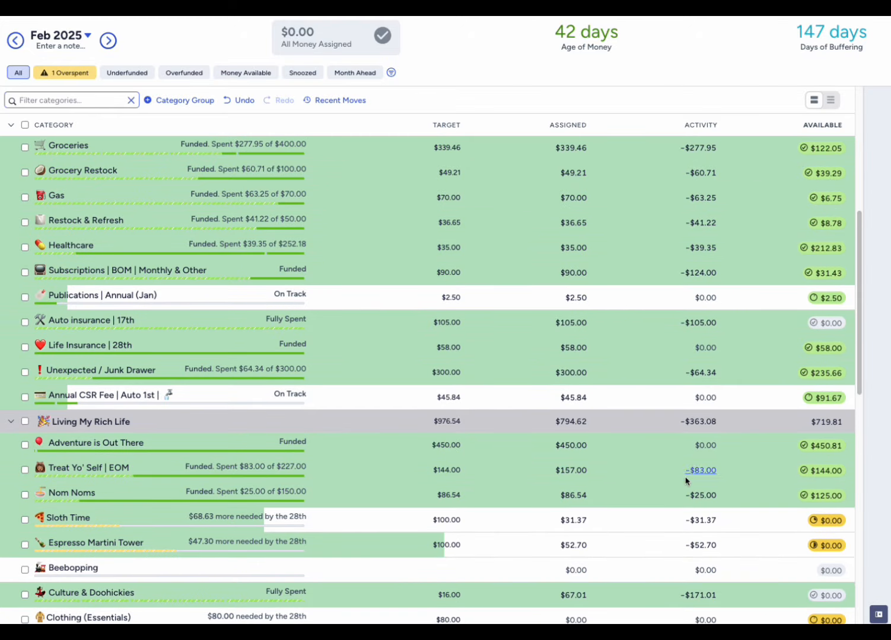
- Show only overspent categories and cover the Wheels & Deals | Auto 1st overspending with money from Unexpected / Junk Drawer
{"action": "left_click", "coordinate": [80, 79]}
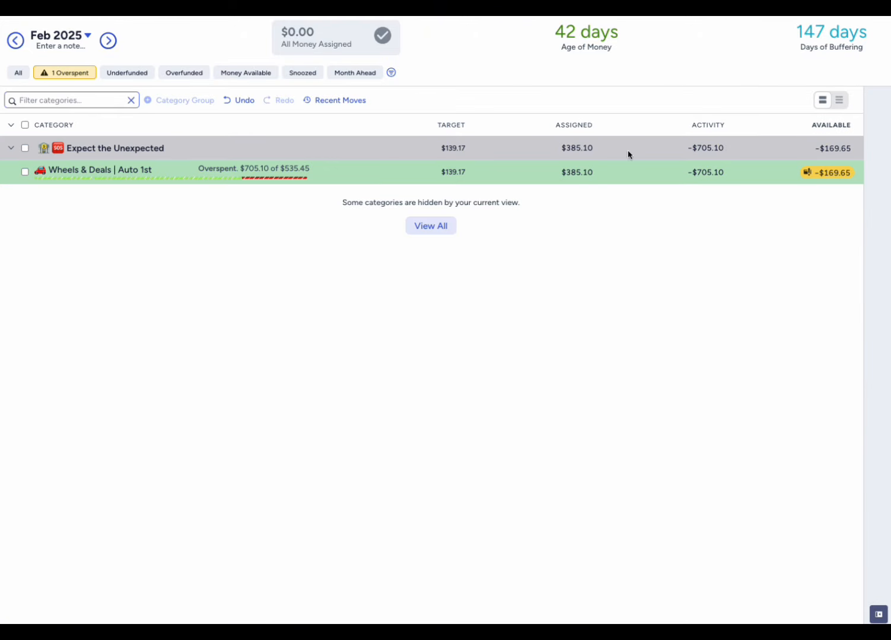
{"action": "left_click", "coordinate": [837, 176]}
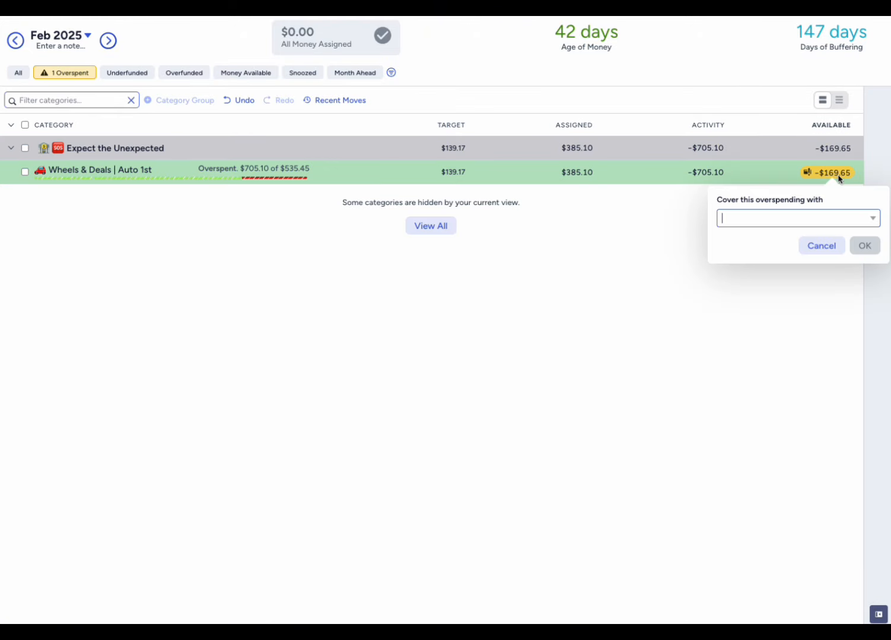
{"action": "left_click", "coordinate": [875, 219]}
{"action": "left_click", "coordinate": [825, 217]}
{"action": "type", "text": "junk"}
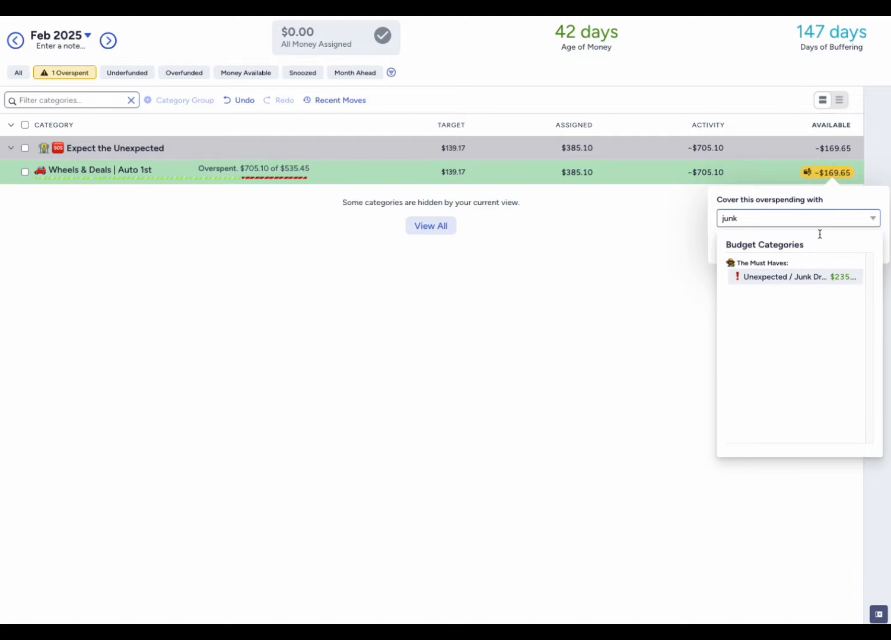
{"action": "left_click", "coordinate": [811, 280]}
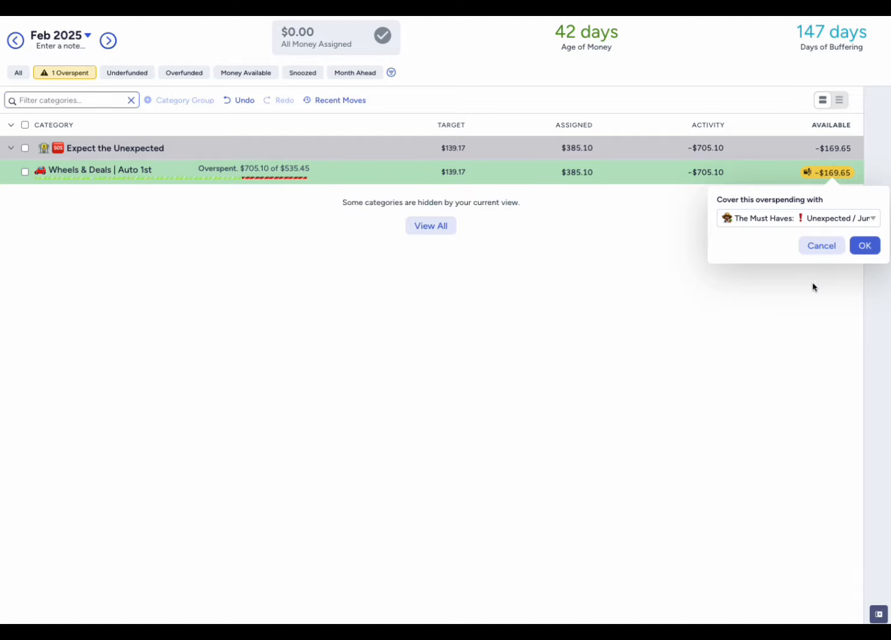
{"action": "left_click", "coordinate": [862, 245]}
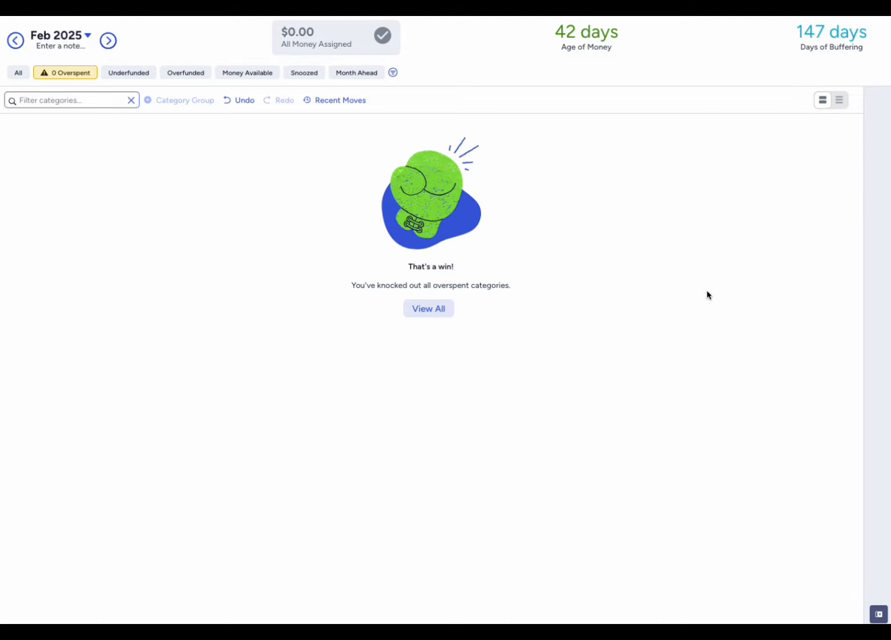
- Show all categories again and examine the balance and target details of the Unexpected / Junk Drawer category
{"action": "left_click", "coordinate": [21, 73]}
{"action": "scroll", "coordinate": [692, 438], "scroll_direction": "down", "scroll_amount": 2}
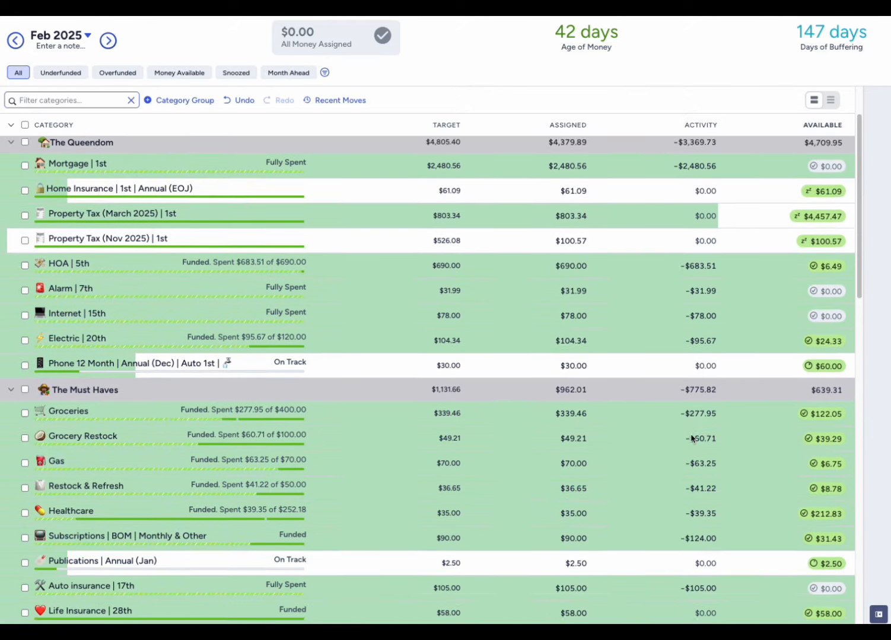
{"action": "scroll", "coordinate": [692, 439], "scroll_direction": "down", "scroll_amount": 5}
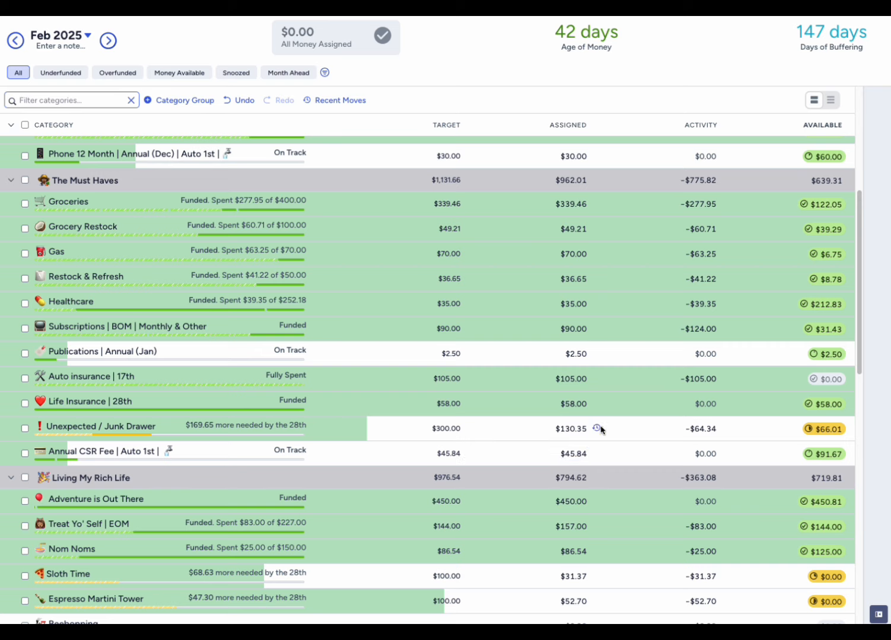
{"action": "left_click", "coordinate": [577, 431]}
{"action": "key", "text": "Escape"}
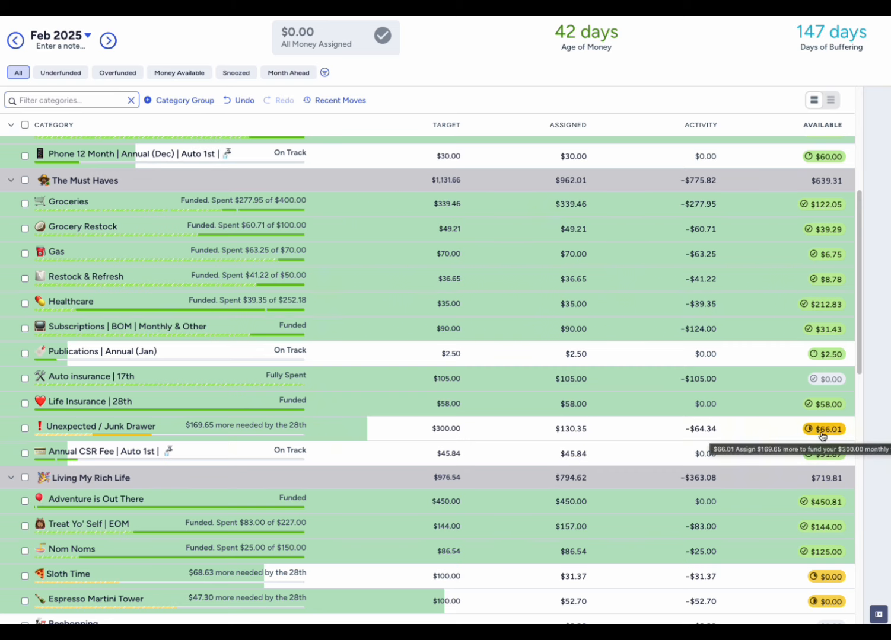
{"action": "left_click", "coordinate": [24, 428]}
{"action": "left_click", "coordinate": [872, 612]}
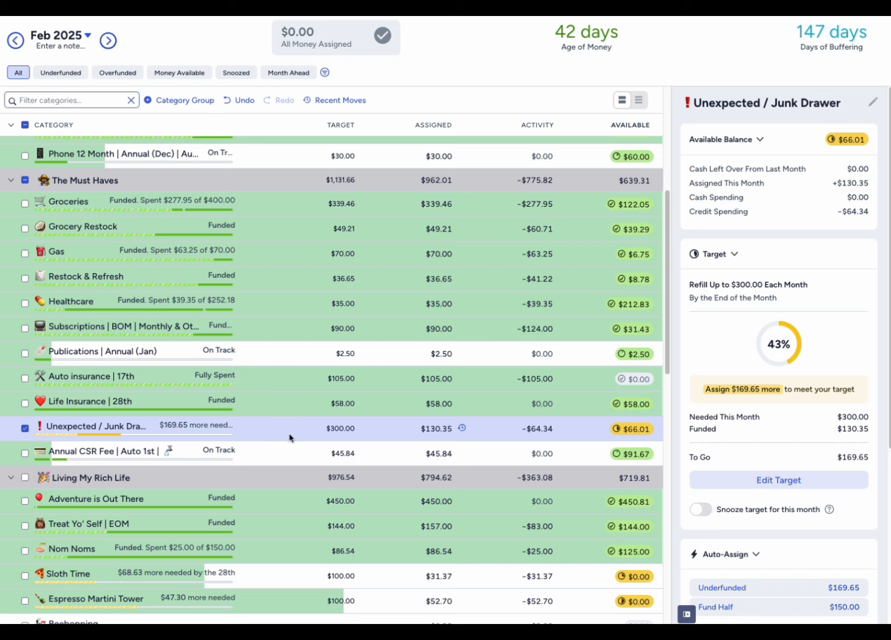
{"action": "left_click", "coordinate": [686, 614]}
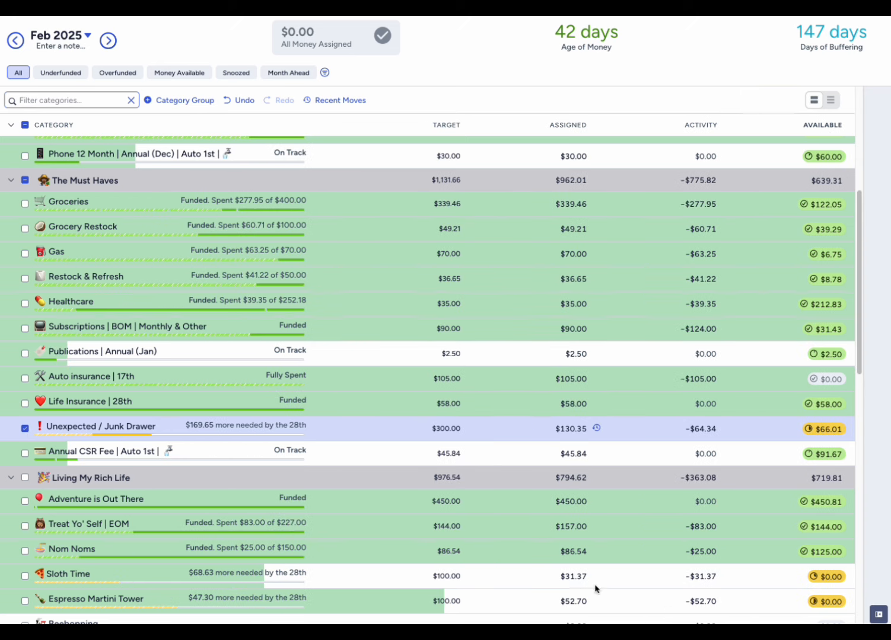
- Deselect Unexpected / Junk Drawer and review February's remaining category groups, including Wheels & Deals | Auto 1st
{"action": "left_click", "coordinate": [25, 427]}
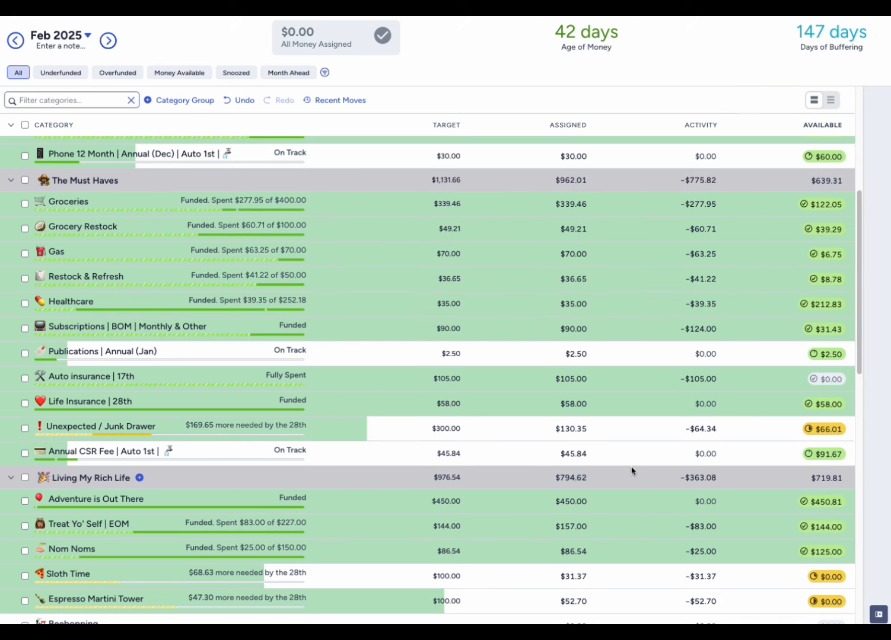
{"action": "scroll", "coordinate": [631, 472], "scroll_direction": "down", "scroll_amount": 2}
{"action": "scroll", "coordinate": [631, 472], "scroll_direction": "down", "scroll_amount": 5}
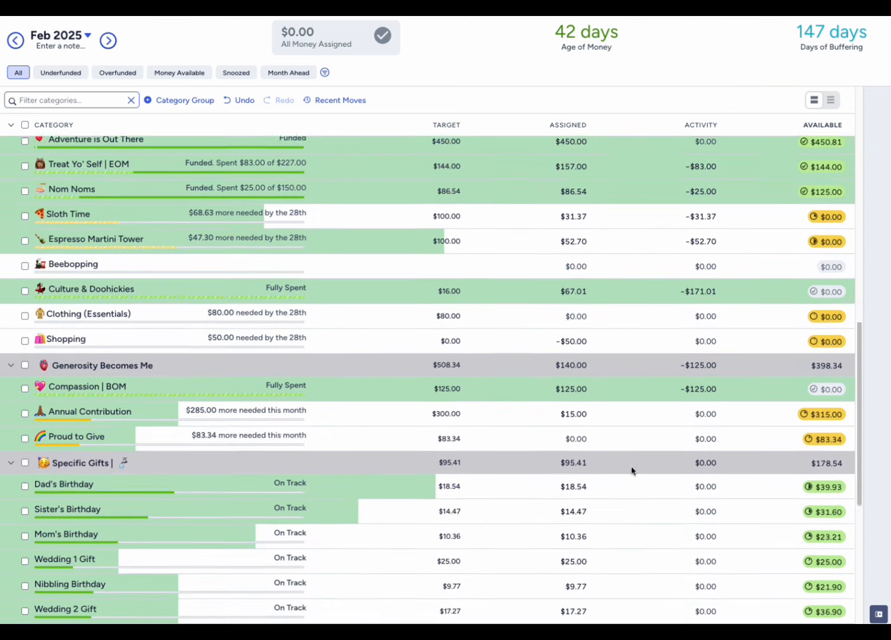
{"action": "scroll", "coordinate": [631, 472], "scroll_direction": "down", "scroll_amount": 4}
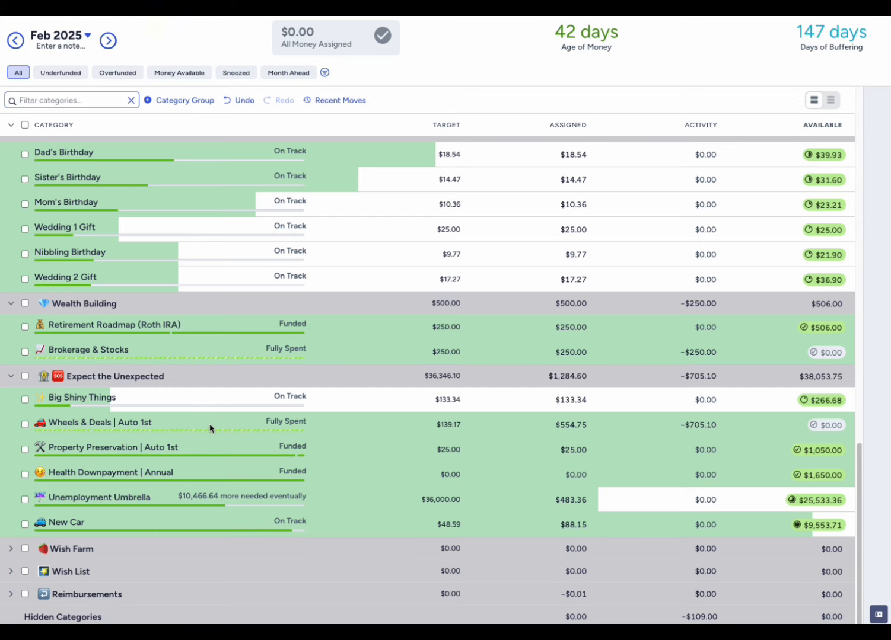
{"action": "scroll", "coordinate": [279, 454], "scroll_direction": "up", "scroll_amount": 2}
{"action": "scroll", "coordinate": [278, 454], "scroll_direction": "up", "scroll_amount": 4}
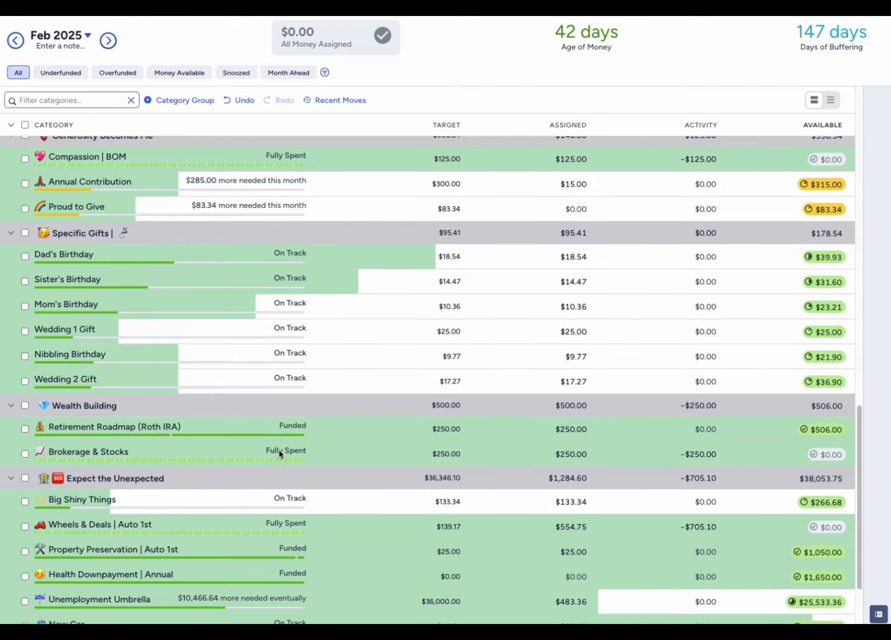
{"action": "scroll", "coordinate": [279, 454], "scroll_direction": "up", "scroll_amount": 15}
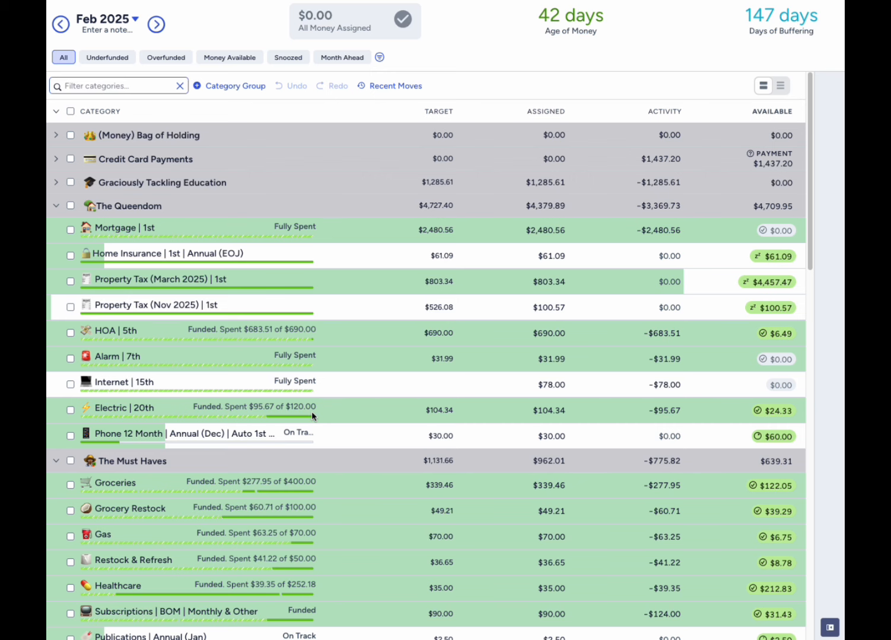
- Look through the February category groups and check the funds in Health Downpayment | Annual under Expect the Unexpected
{"action": "scroll", "coordinate": [312, 412], "scroll_direction": "down", "scroll_amount": 2}
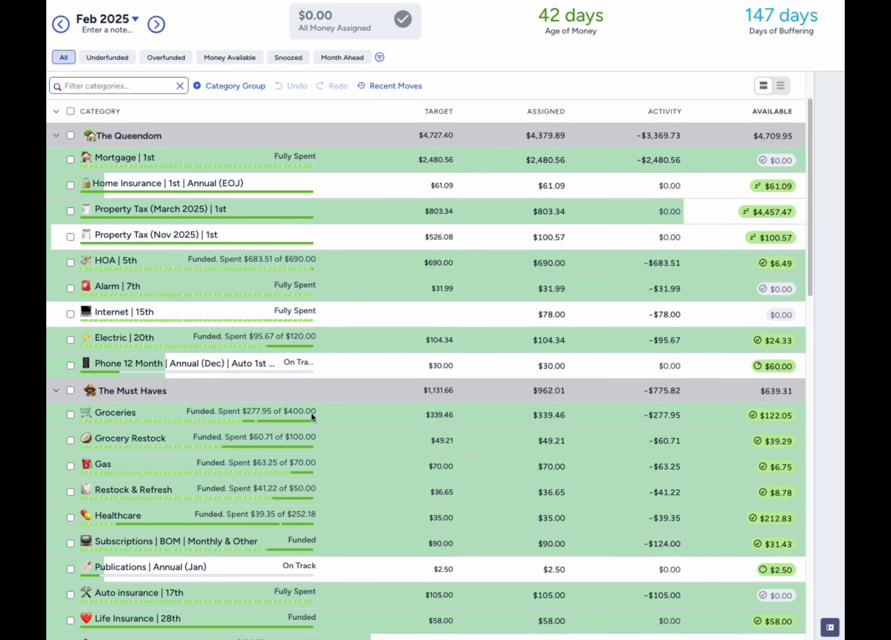
{"action": "scroll", "coordinate": [298, 444], "scroll_direction": "up", "scroll_amount": 1}
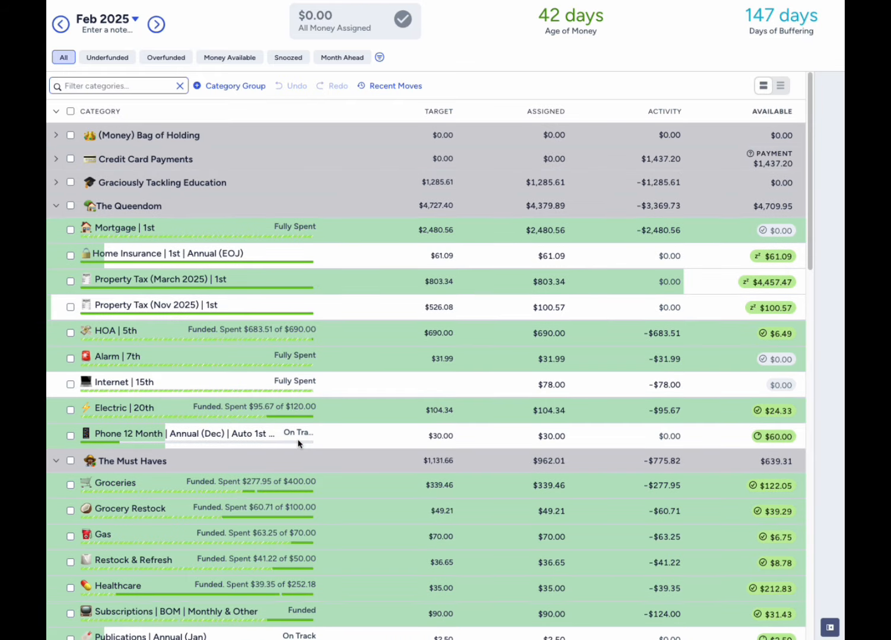
{"action": "scroll", "coordinate": [298, 444], "scroll_direction": "down", "scroll_amount": 8}
{"action": "scroll", "coordinate": [298, 444], "scroll_direction": "down", "scroll_amount": 10}
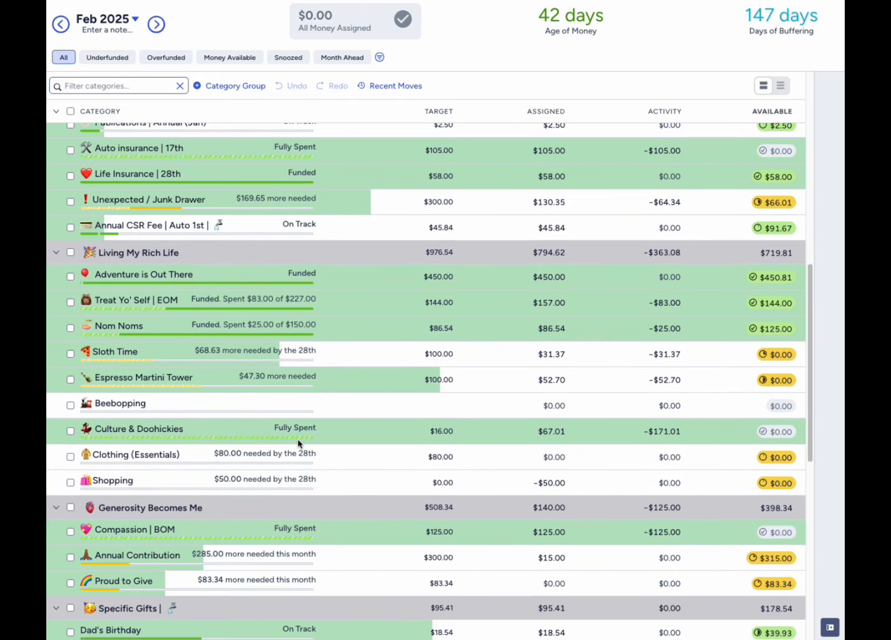
{"action": "scroll", "coordinate": [298, 444], "scroll_direction": "down", "scroll_amount": 2}
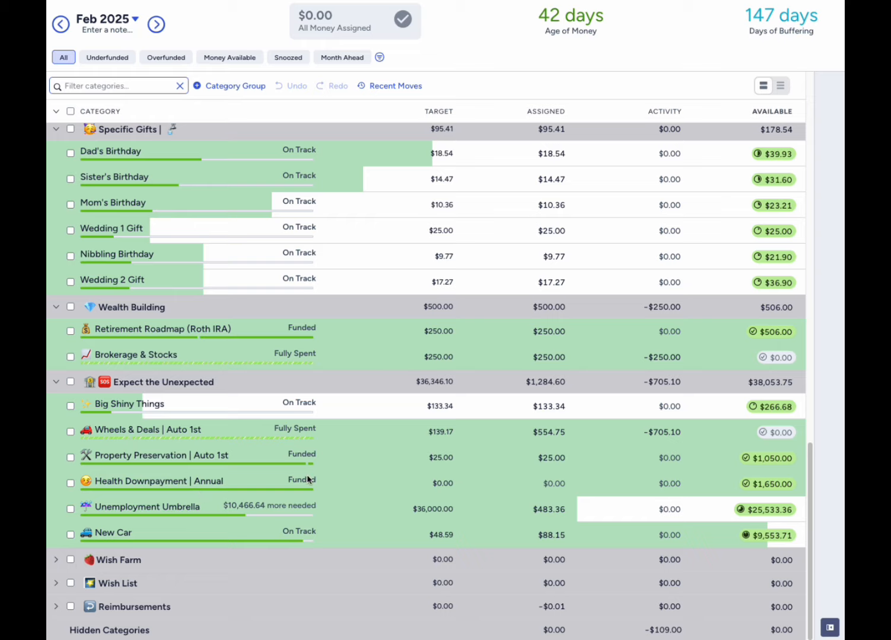
{"action": "left_click", "coordinate": [70, 484]}
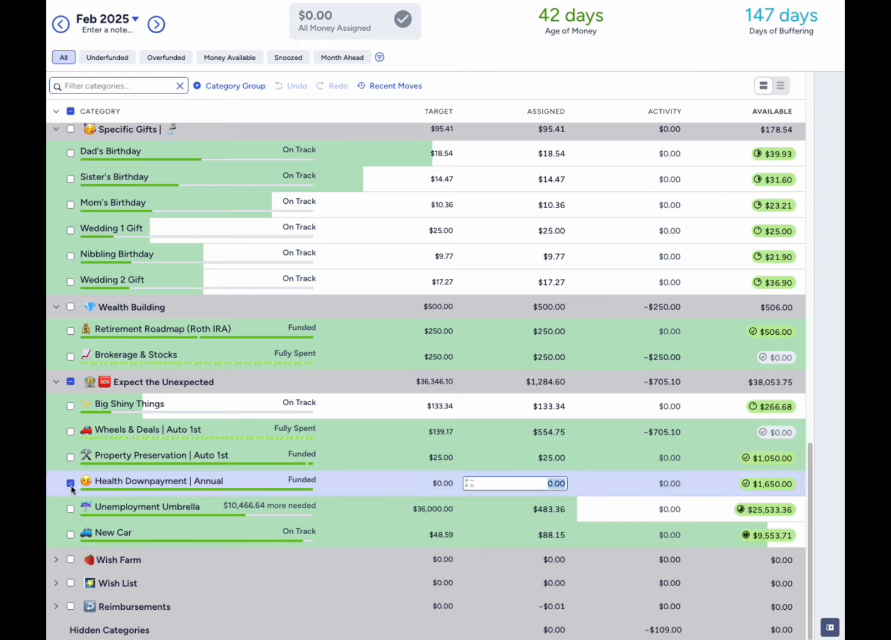
{"action": "left_click", "coordinate": [71, 487]}
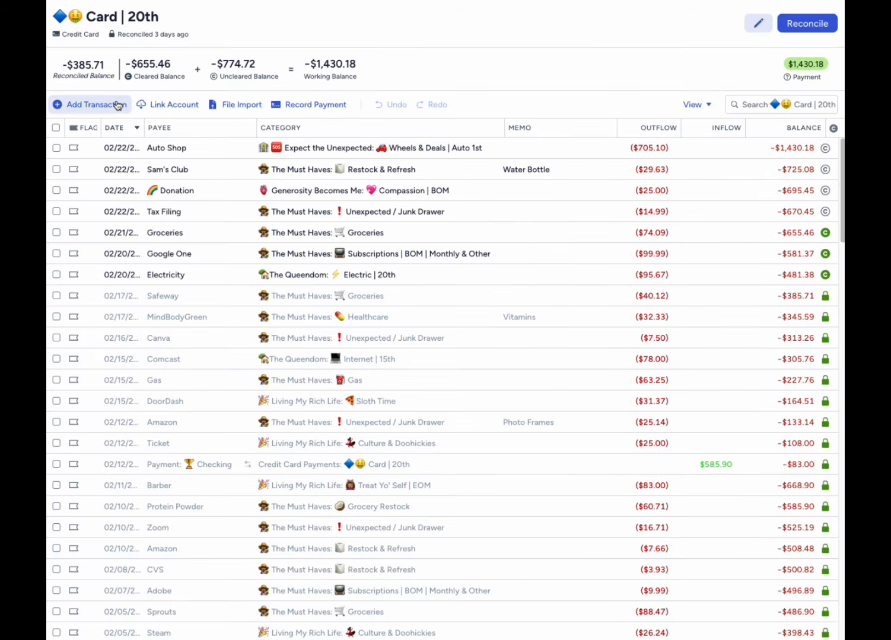
- Start a 2/23/2025 transaction in the Card | 20th account with payee Health Plan and category Health Downpayment | Annual
{"action": "left_click", "coordinate": [117, 105]}
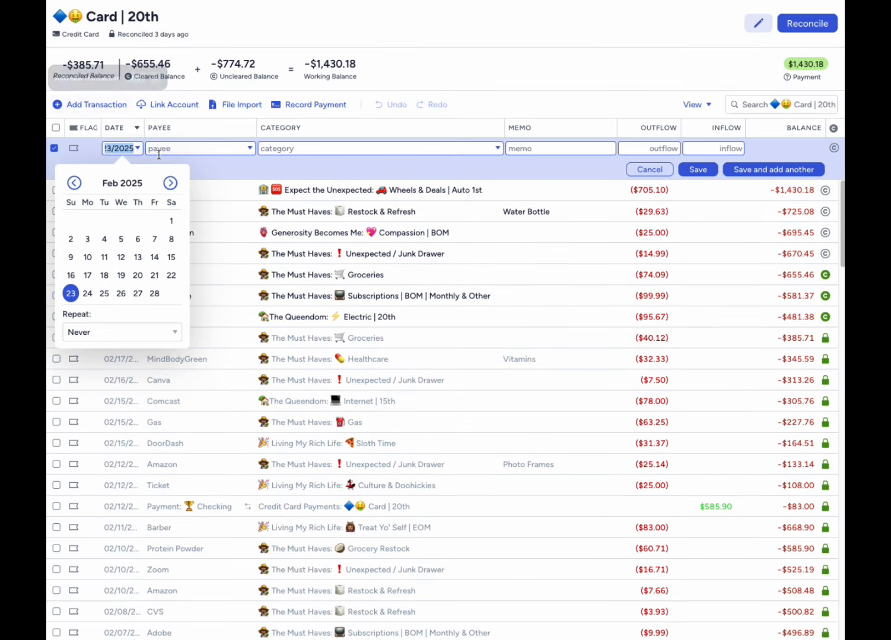
{"action": "left_click", "coordinate": [197, 146]}
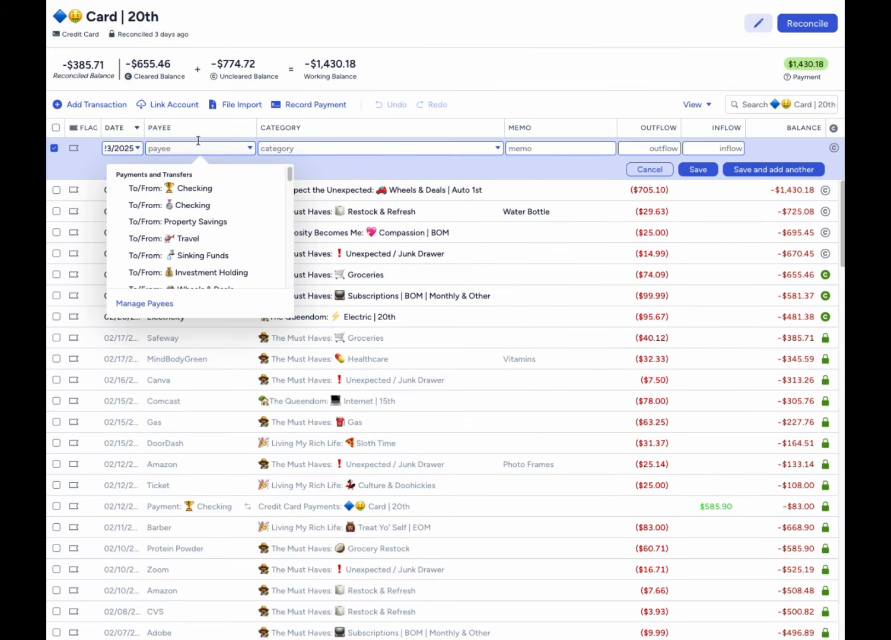
{"action": "type", "text": "Health Plan"}
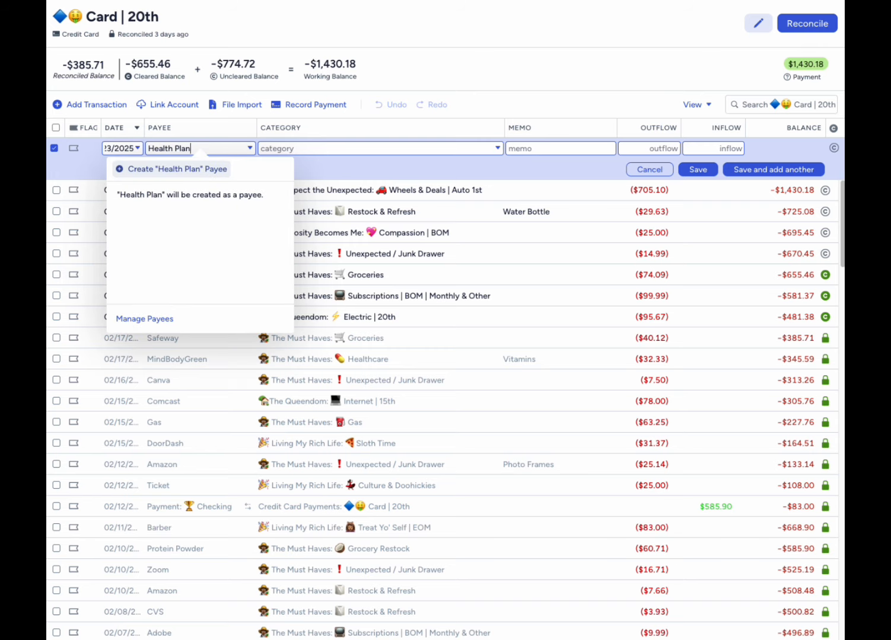
{"action": "key", "text": "Tab"}
{"action": "type", "text": "hd"}
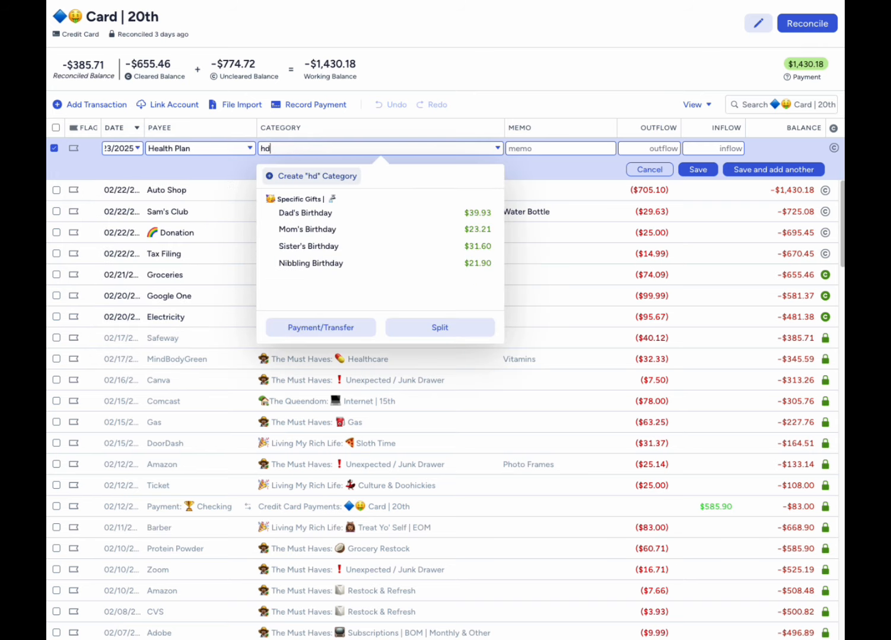
{"action": "key", "text": "BackSpace"}
{"action": "key", "text": "BackSpace"}
{"action": "type", "text": "healt"}
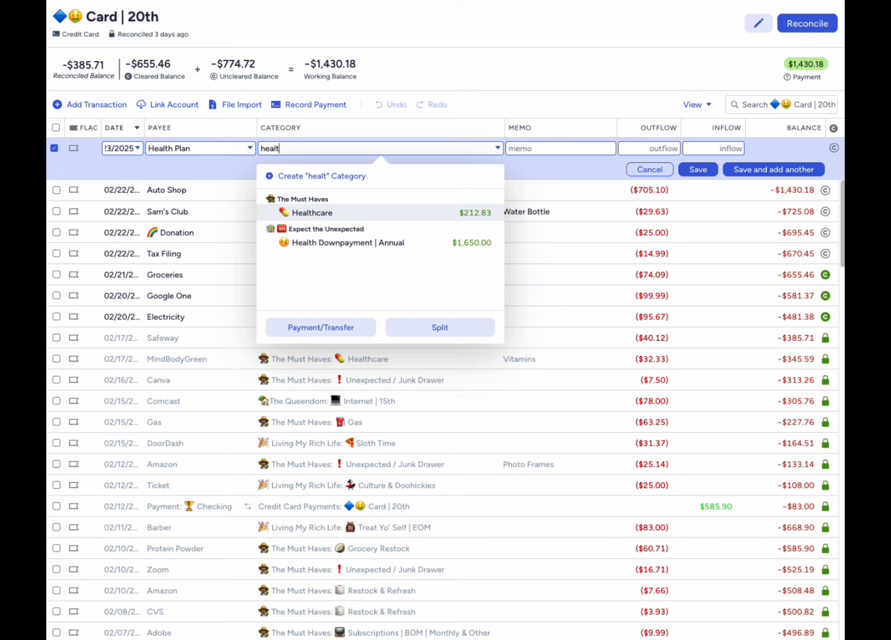
{"action": "left_click", "coordinate": [428, 243]}
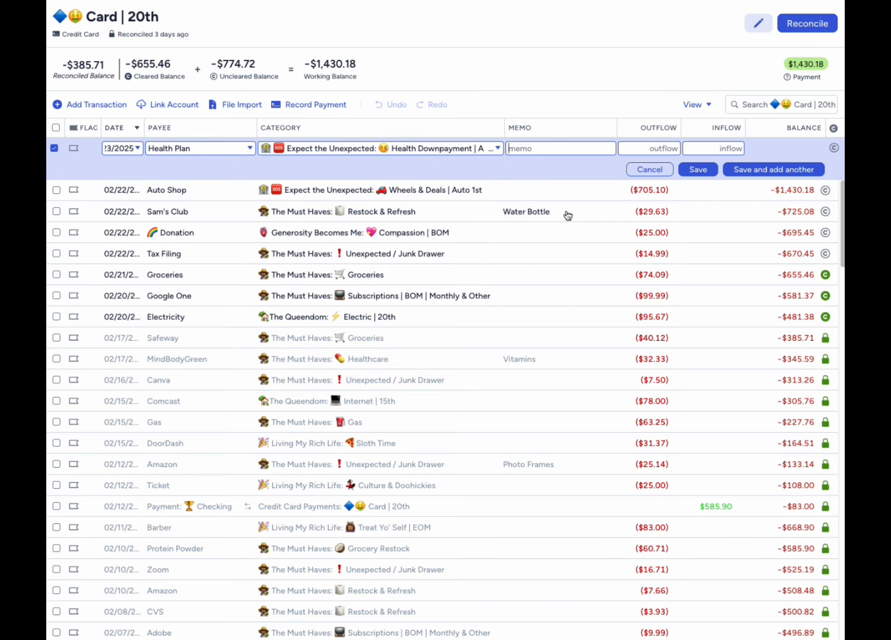
- Set the Health Plan transaction's outflow to $1,288.51 and save it
{"action": "left_click", "coordinate": [653, 148]}
{"action": "type", "text": "1288.51"}
{"action": "left_click_drag", "start_coordinate": [655, 149], "coordinate": [694, 149]}
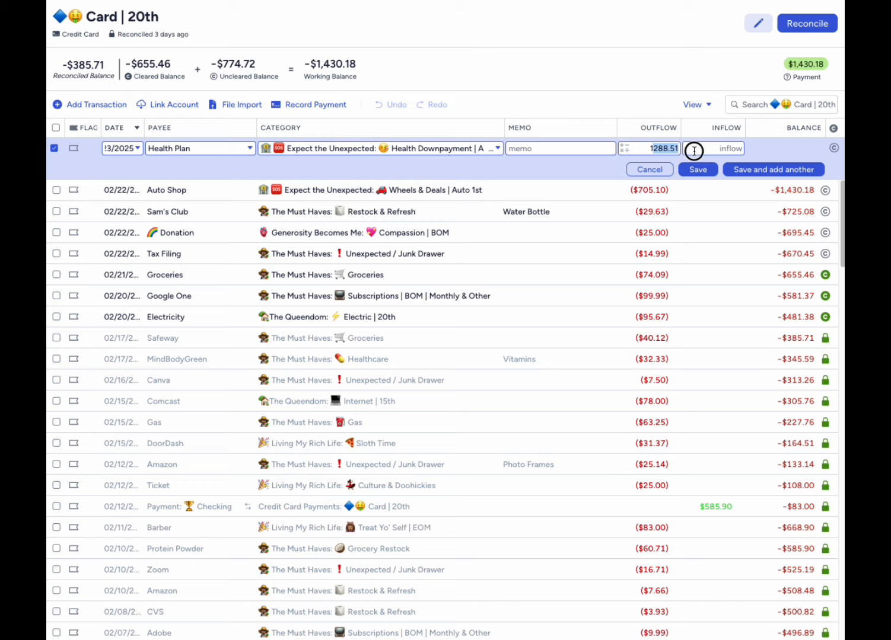
{"action": "left_click", "coordinate": [708, 174]}
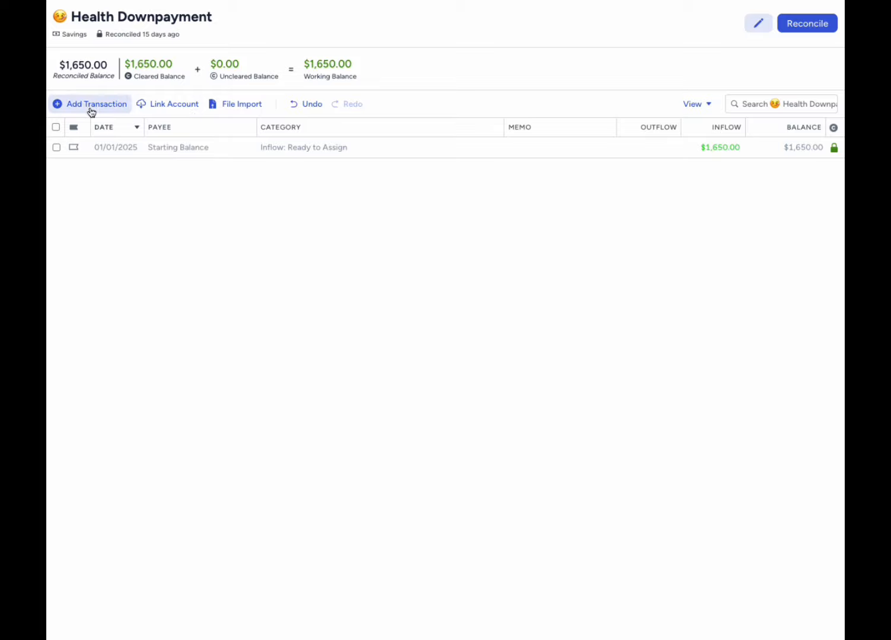
- Record a $1,288.51 transfer from Health Downpayment to the trophy-marked Checking account dated 2/23/2025 and mark it cleared
{"action": "left_click", "coordinate": [90, 108]}
{"action": "left_click", "coordinate": [196, 148]}
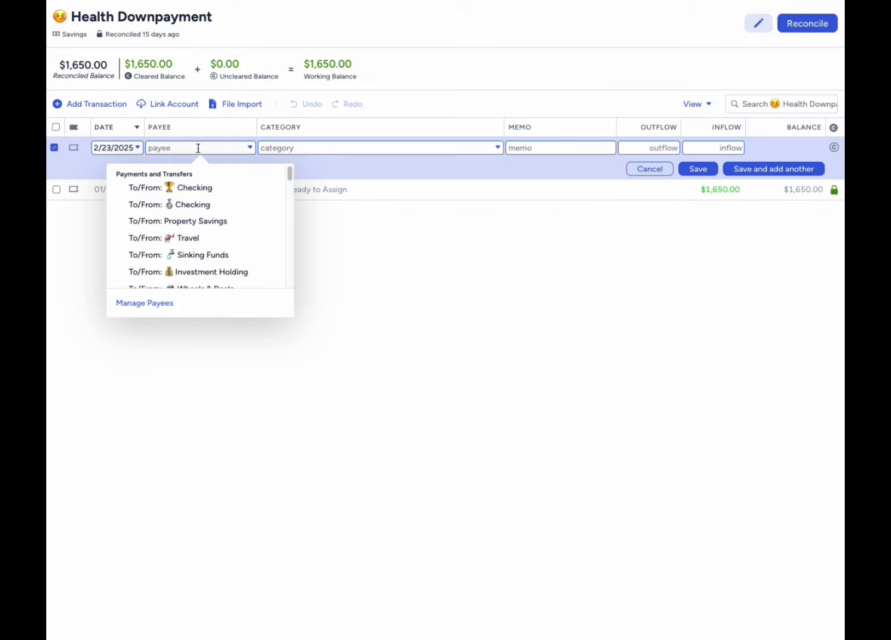
{"action": "left_click", "coordinate": [193, 187]}
{"action": "left_click", "coordinate": [632, 144]}
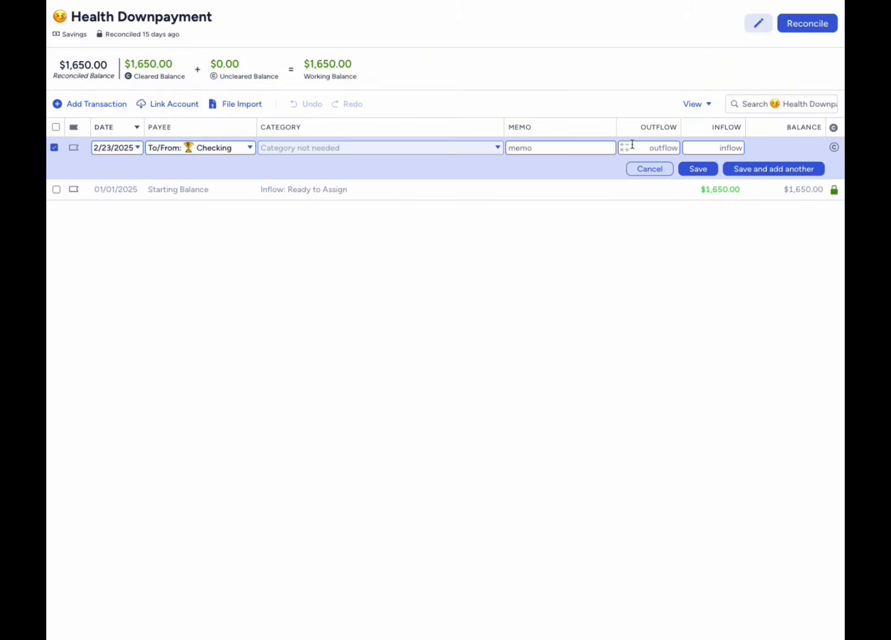
{"action": "type", "text": "1288.51"}
{"action": "left_click", "coordinate": [696, 169]}
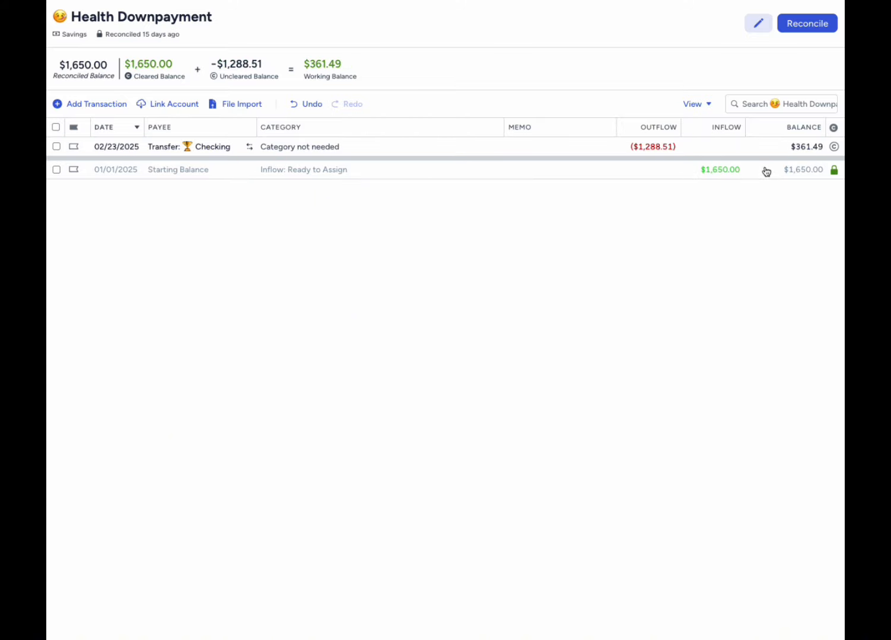
{"action": "left_click", "coordinate": [833, 148]}
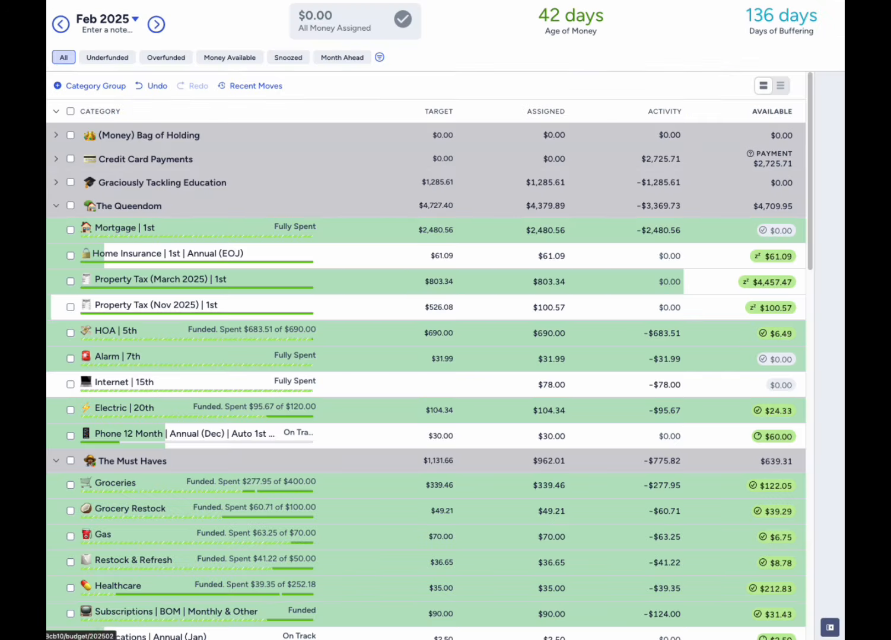
- Check the activity and available balance of Health Downpayment | Annual in the February budget
{"action": "scroll", "coordinate": [455, 445], "scroll_direction": "down", "scroll_amount": 5}
{"action": "scroll", "coordinate": [456, 446], "scroll_direction": "down", "scroll_amount": 8}
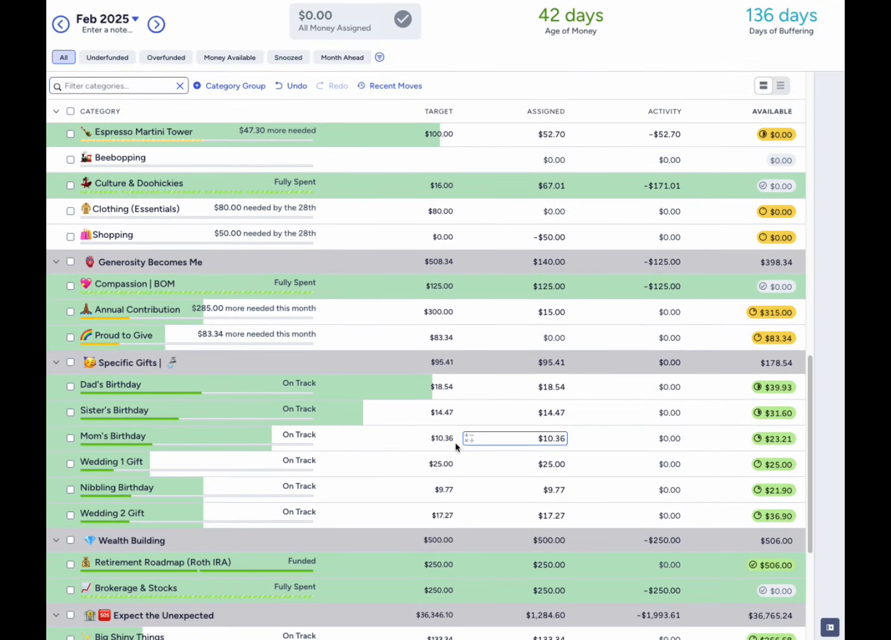
{"action": "scroll", "coordinate": [455, 442], "scroll_direction": "down", "scroll_amount": 4}
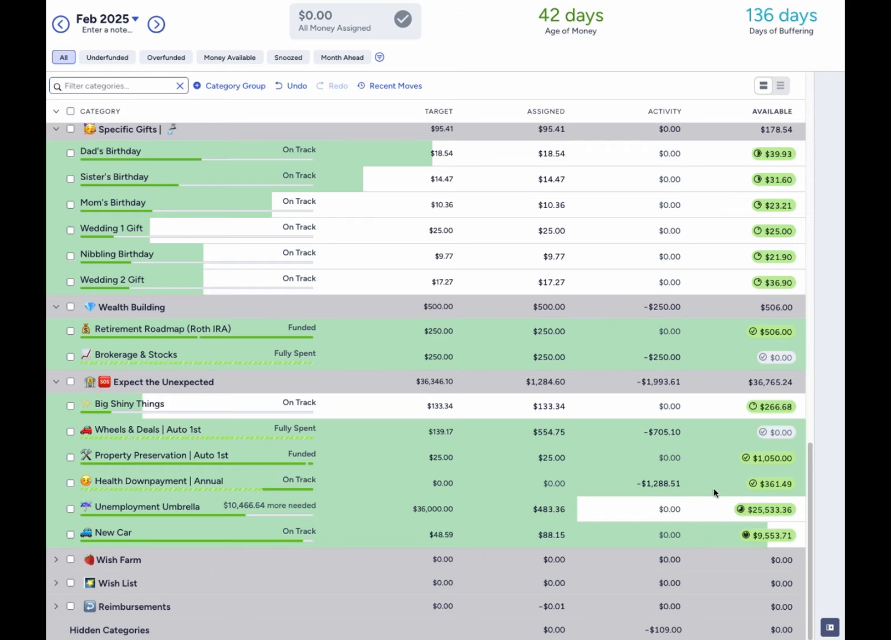
{"action": "mouse_move", "coordinate": [759, 488]}
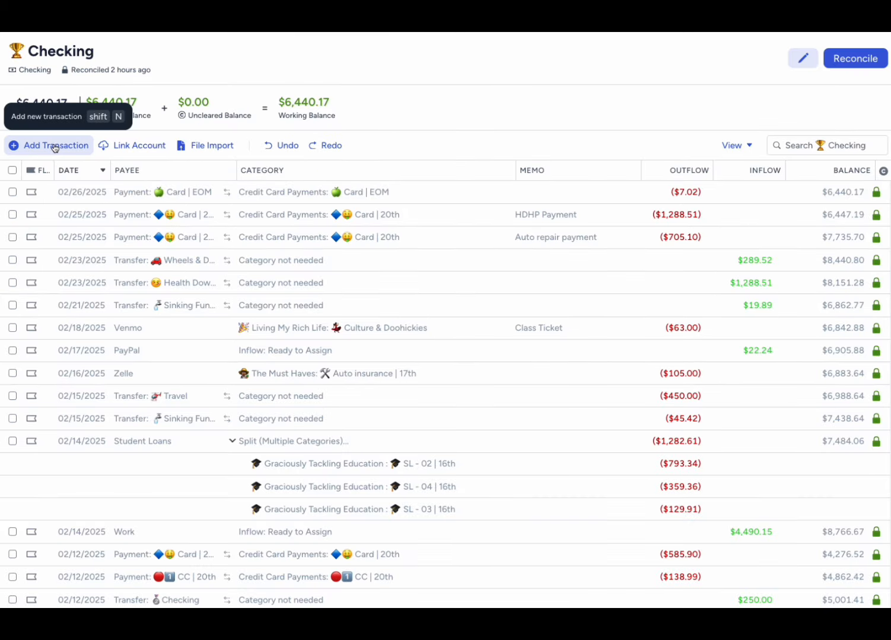
- Record a $3,393 inflow from State Tax Return to Ready to Assign in Checking, dated 2/27/2025, and return to the February budget
{"action": "left_click", "coordinate": [55, 146]}
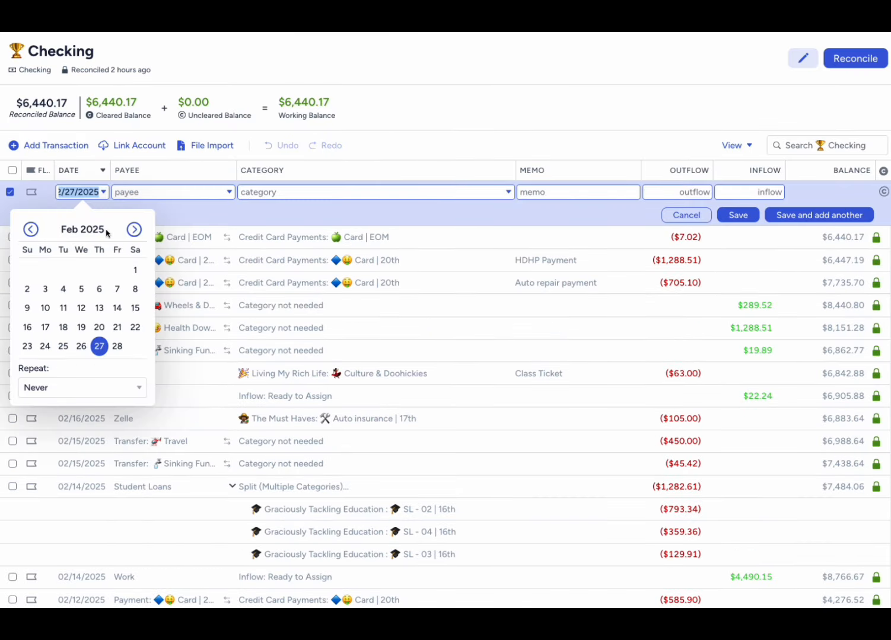
{"action": "left_click", "coordinate": [99, 345]}
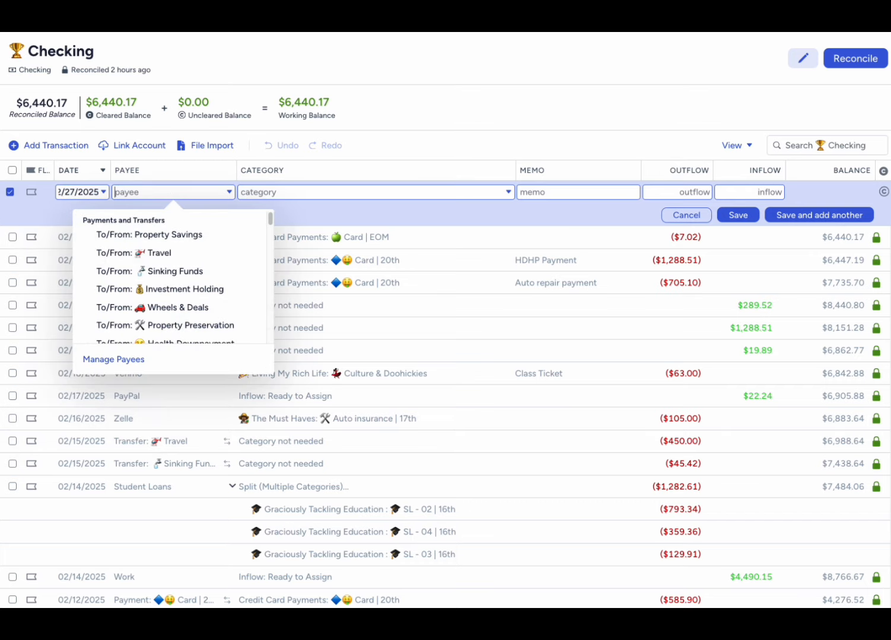
{"action": "type", "text": "State T"}
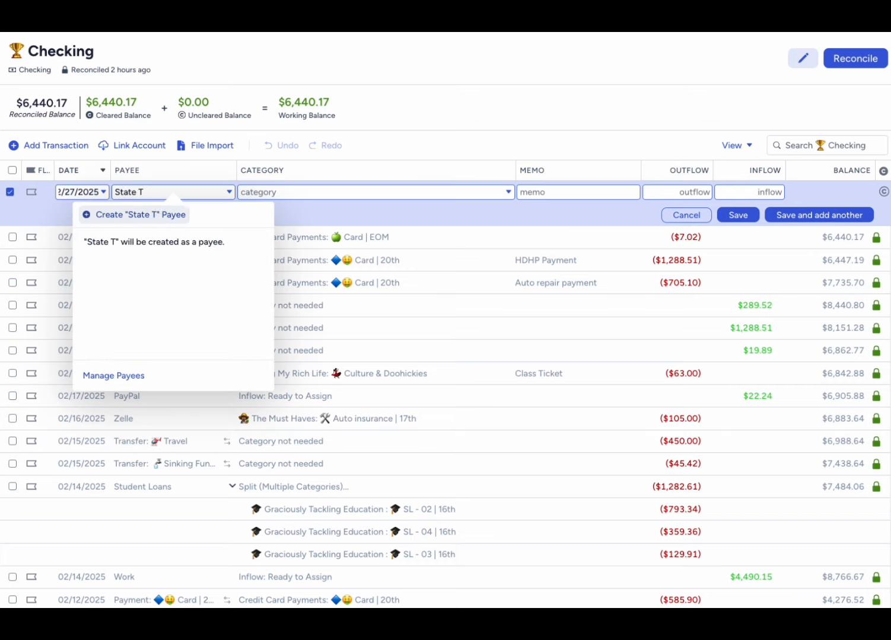
{"action": "type", "text": "ax Return"}
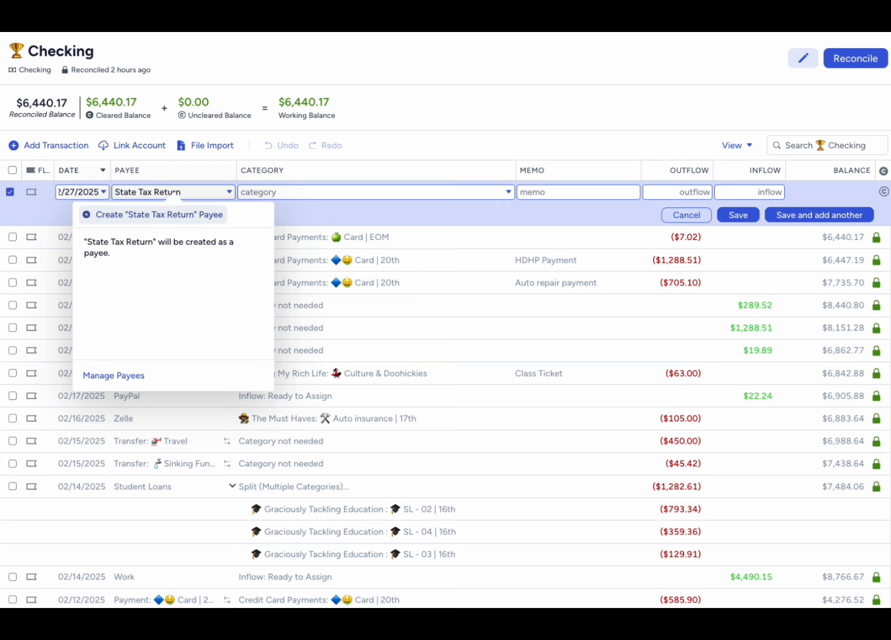
{"action": "key", "text": "Tab"}
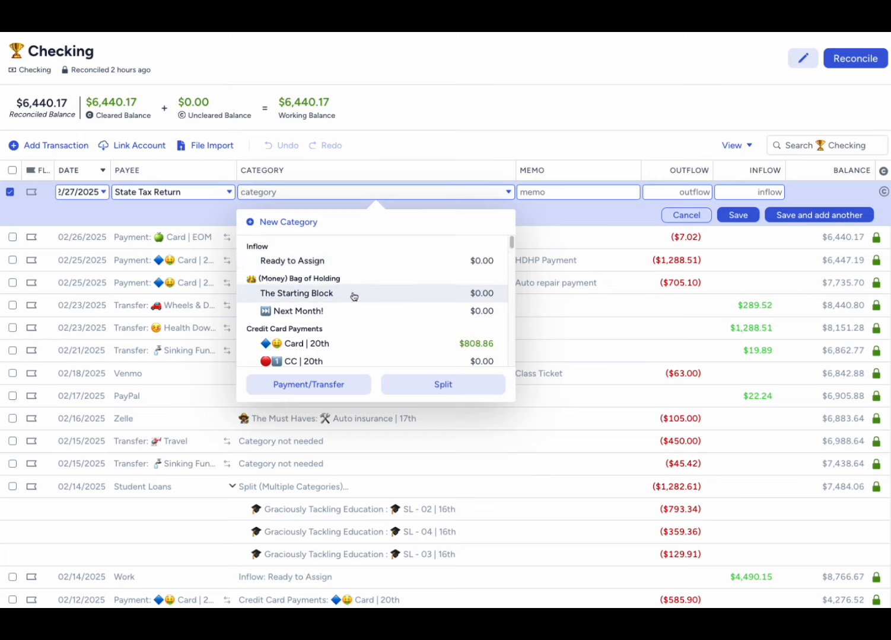
{"action": "left_click", "coordinate": [356, 262]}
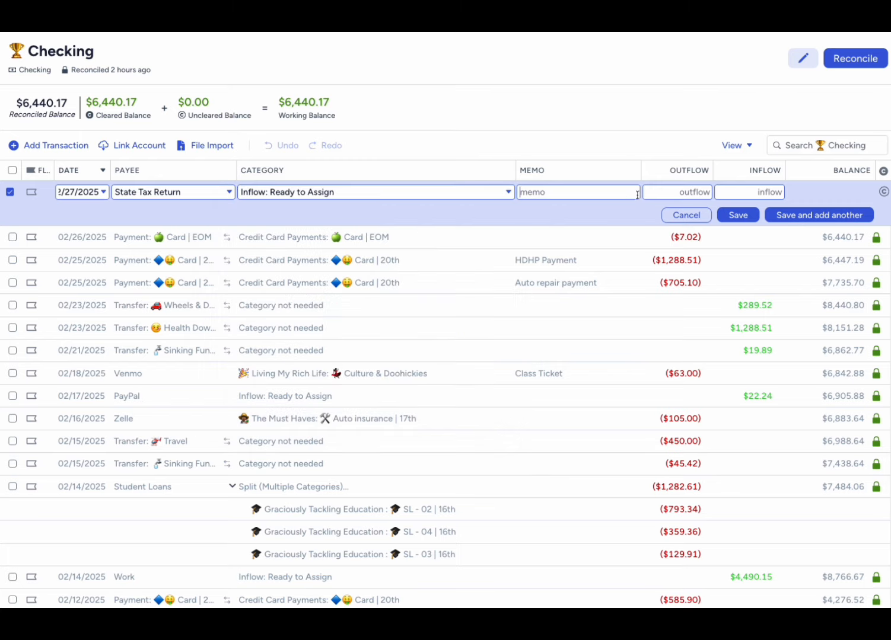
{"action": "left_click", "coordinate": [752, 192]}
{"action": "type", "text": "3393"}
{"action": "left_click", "coordinate": [738, 215]}
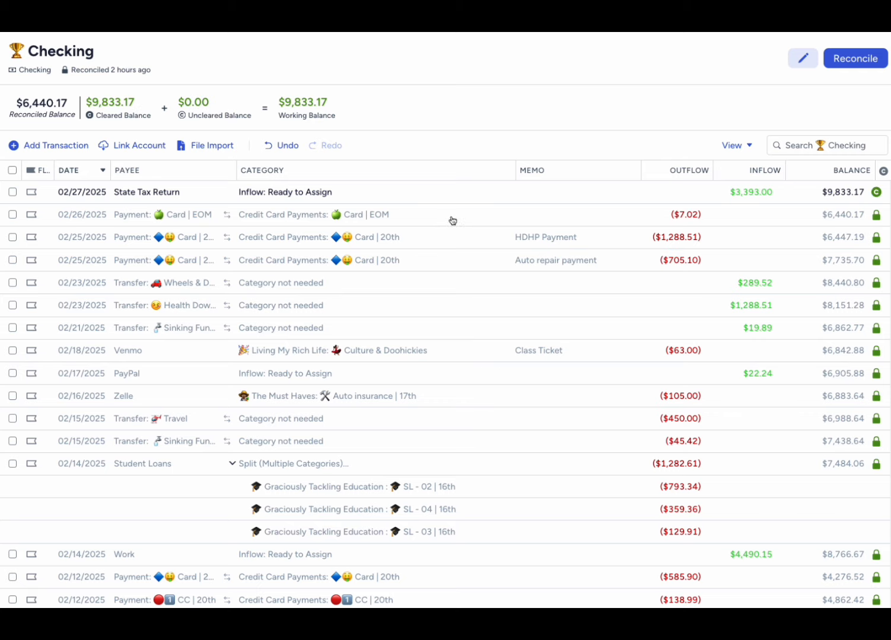
{"action": "left_click", "coordinate": [1, 59]}
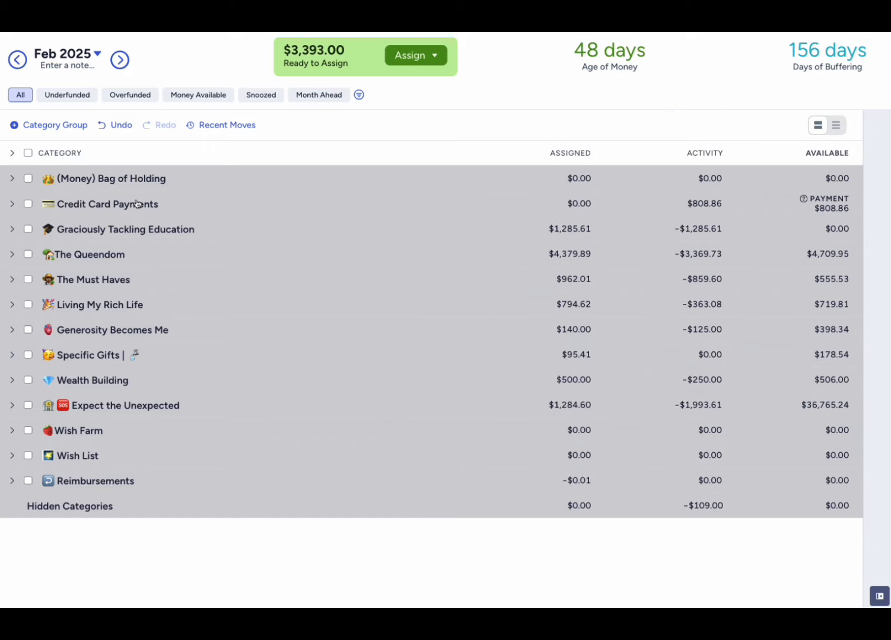
- Assign the $3,393.00 in Ready to Assign to The Starting Block in the (Money) Bag of Holding group
{"action": "left_click", "coordinate": [411, 55]}
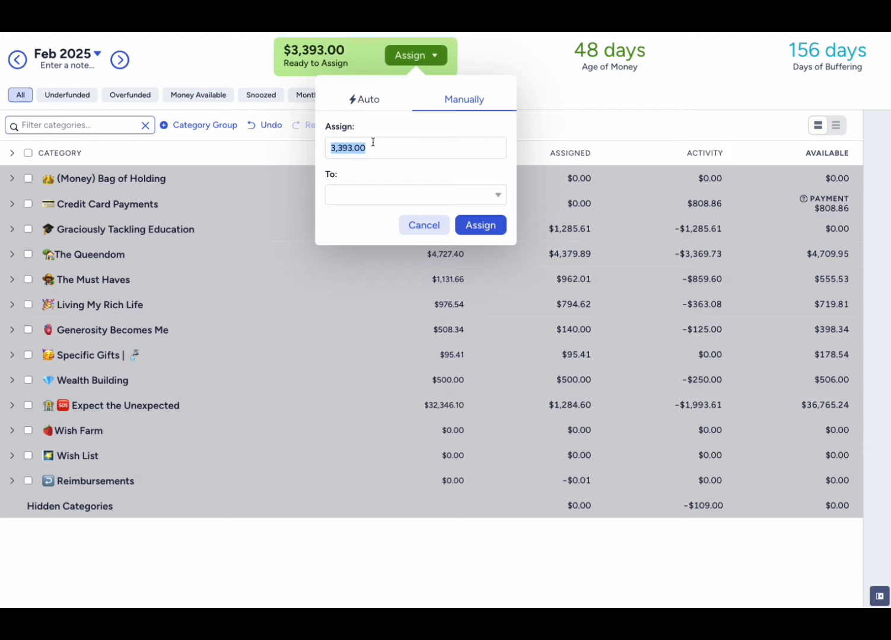
{"action": "left_click", "coordinate": [370, 192]}
{"action": "type", "text": "start"}
{"action": "left_click", "coordinate": [394, 264]}
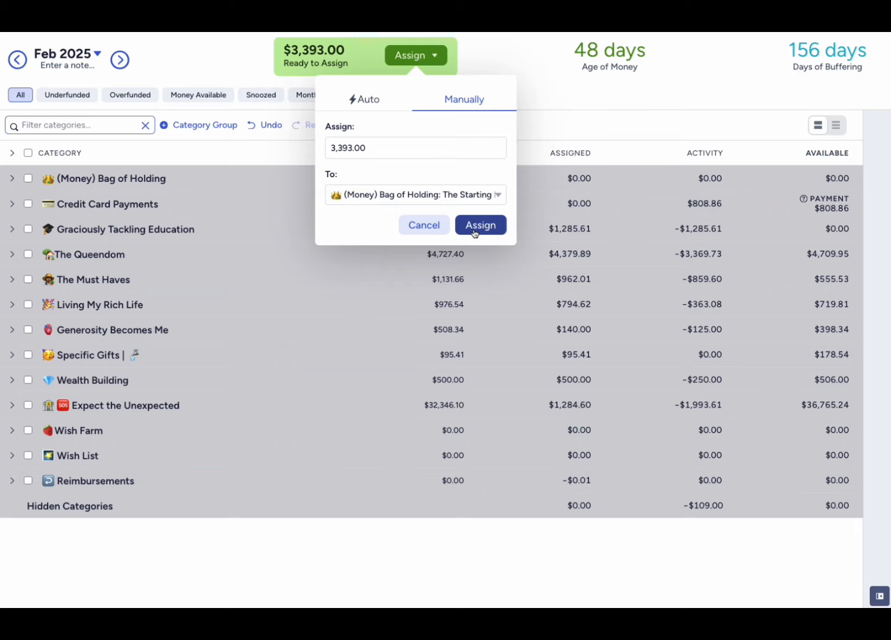
{"action": "left_click", "coordinate": [474, 231]}
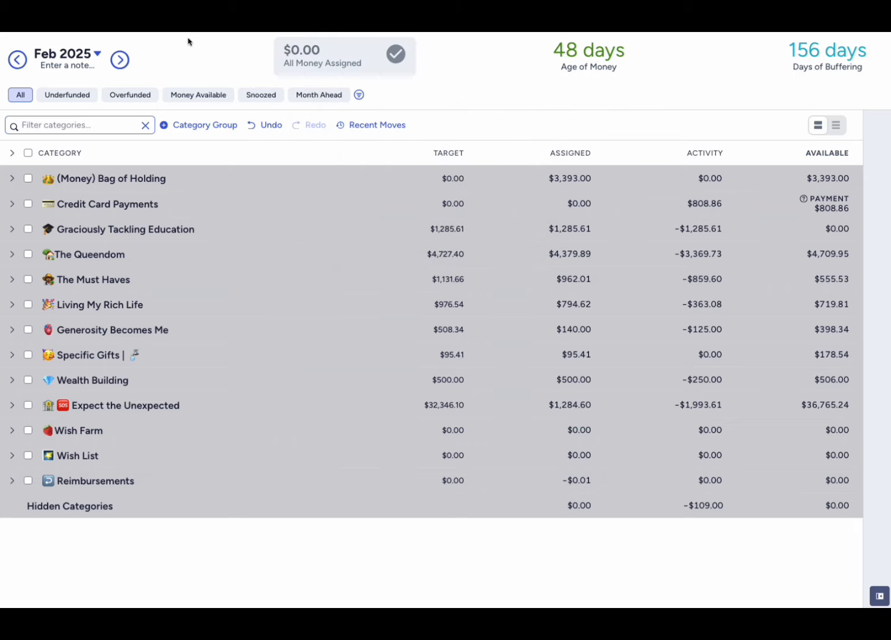
- Record a $4,490.13 inflow from Work to Ready to Assign in the trophy-marked Checking account, dated 2/27/2025
{"action": "left_click", "coordinate": [1, 181]}
{"action": "left_click", "coordinate": [72, 145]}
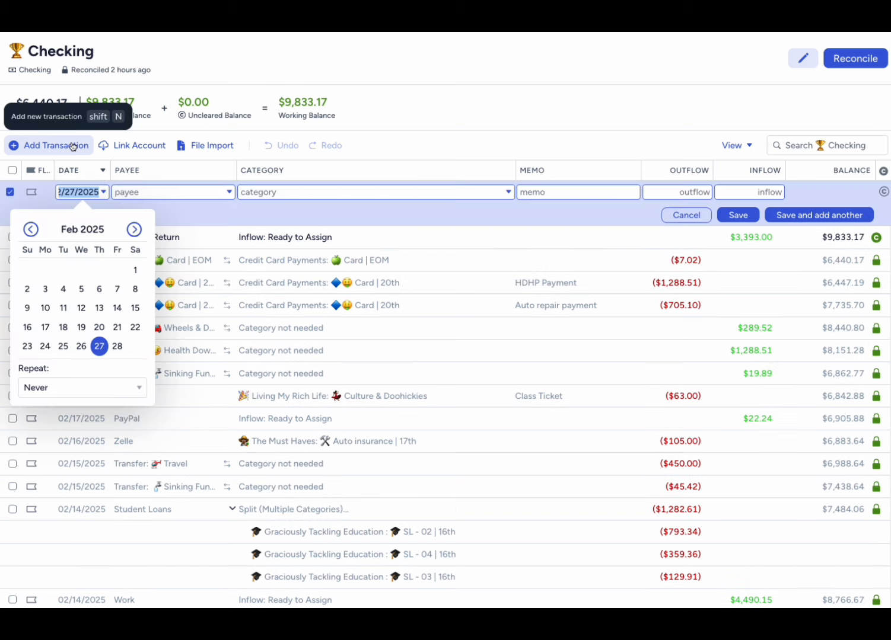
{"action": "left_click", "coordinate": [117, 346]}
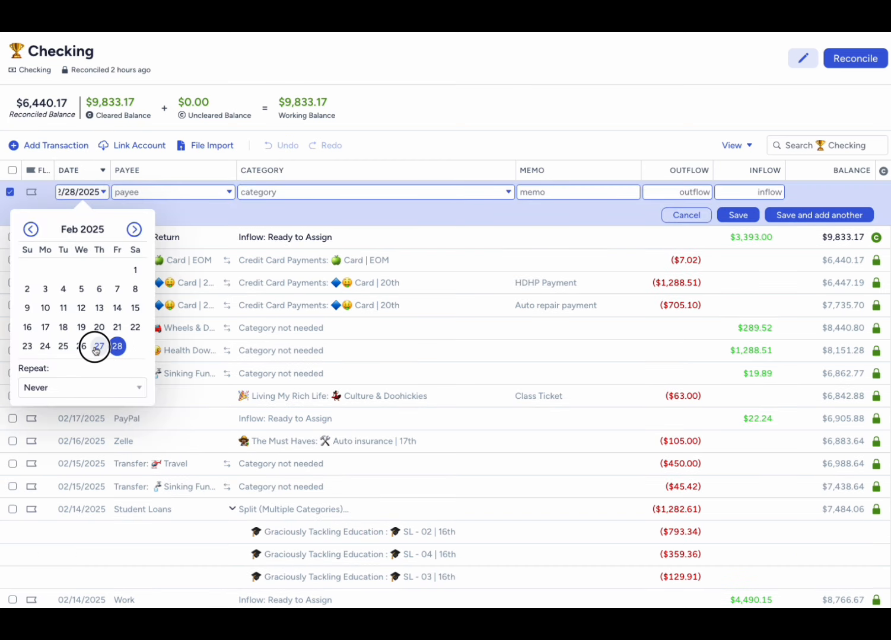
{"action": "left_click", "coordinate": [95, 348]}
{"action": "left_click", "coordinate": [178, 194]}
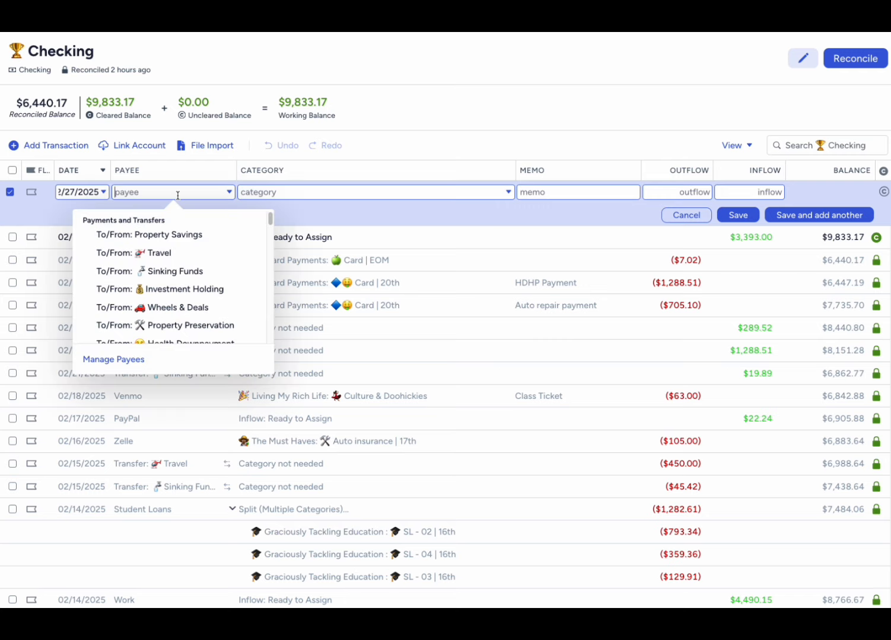
{"action": "type", "text": "Work"}
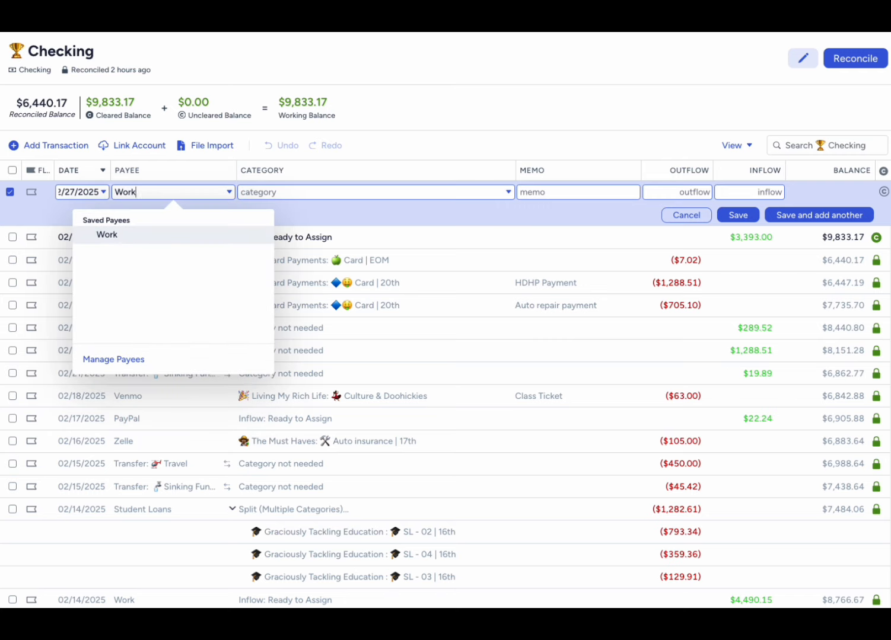
{"action": "key", "text": "Tab"}
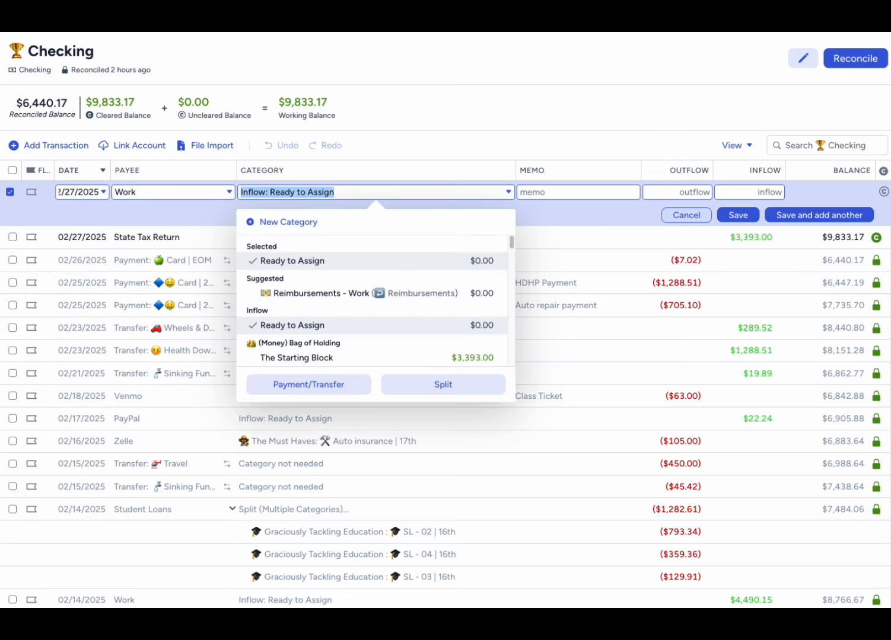
{"action": "key", "text": "Tab"}
{"action": "key", "text": "Tab"}
{"action": "key", "text": "Tab"}
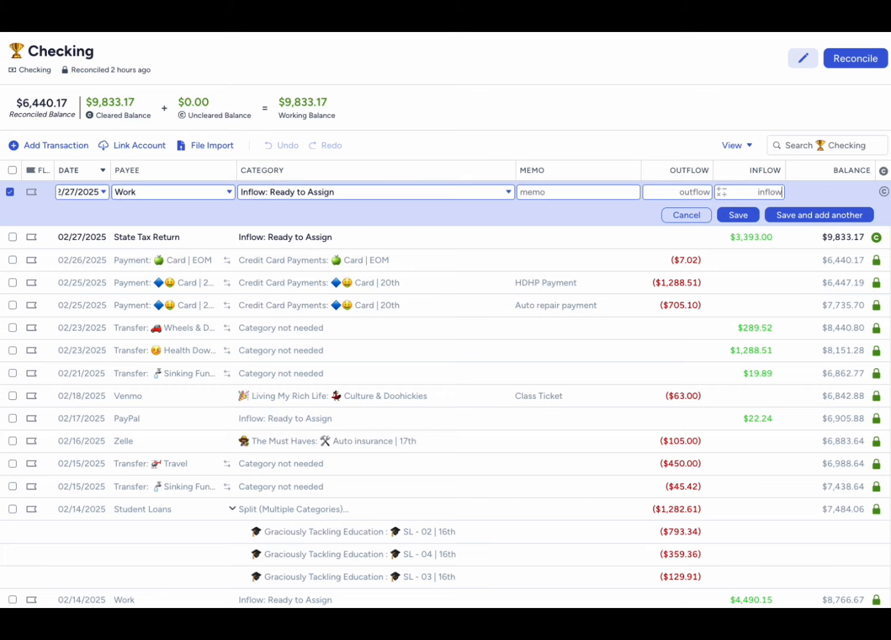
{"action": "type", "text": "4490.13"}
{"action": "left_click", "coordinate": [737, 215]}
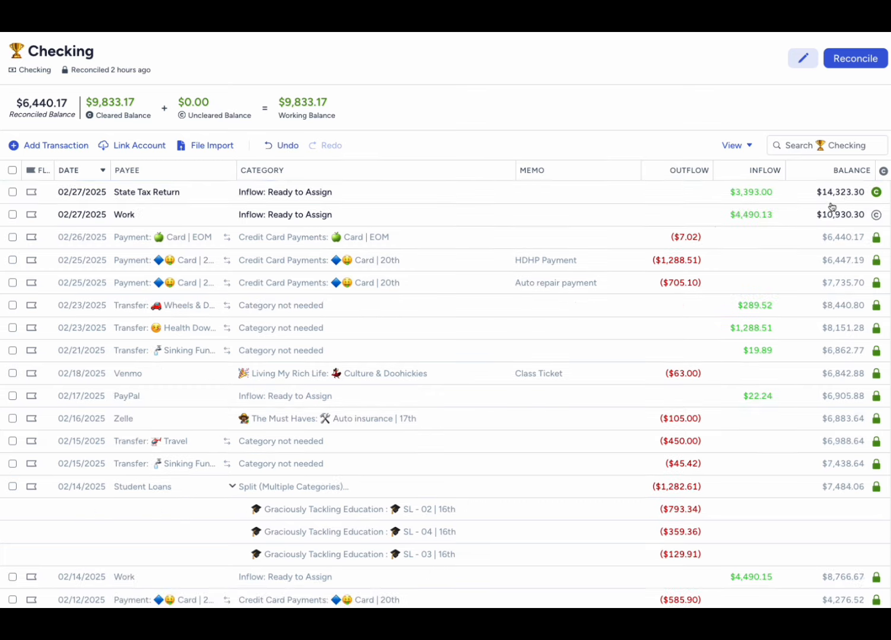
- Mark the new Work inflow as cleared and reconcile the Checking account
{"action": "left_click", "coordinate": [874, 215]}
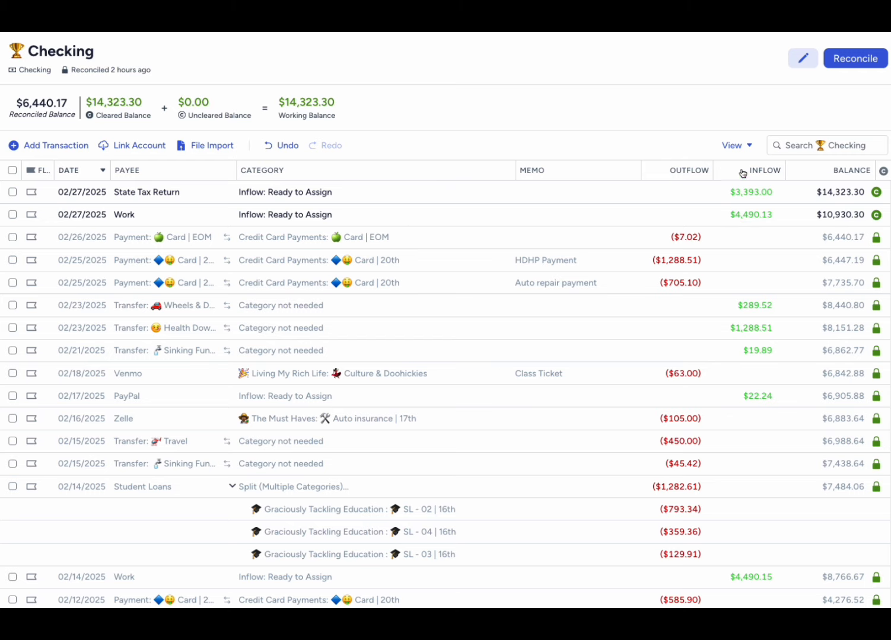
{"action": "left_click", "coordinate": [843, 64]}
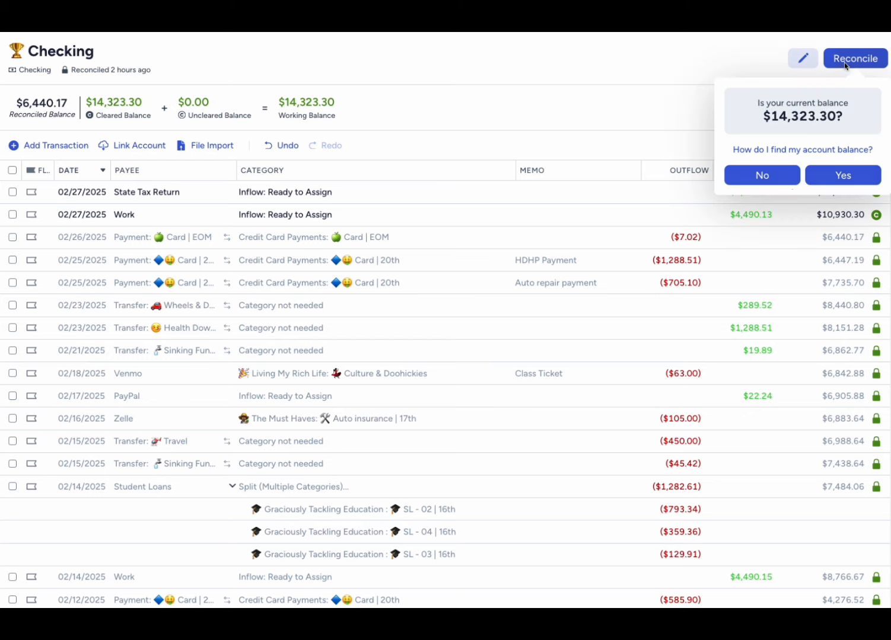
{"action": "left_click", "coordinate": [855, 187]}
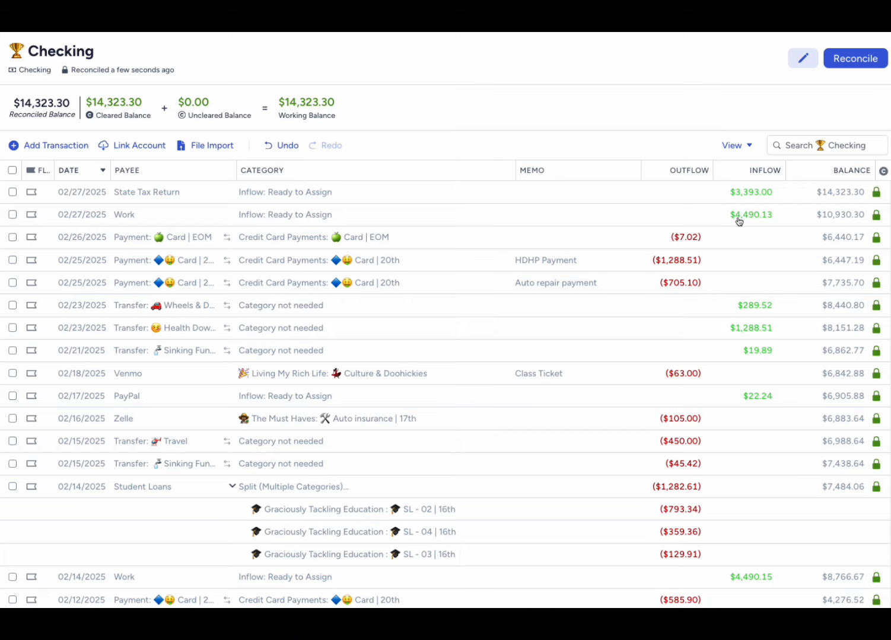
- In the March 2025 budget, auto-assign the underfunded amounts to the three Graciously Tackling Education categories and collapse that group
{"action": "left_click", "coordinate": [1, 89]}
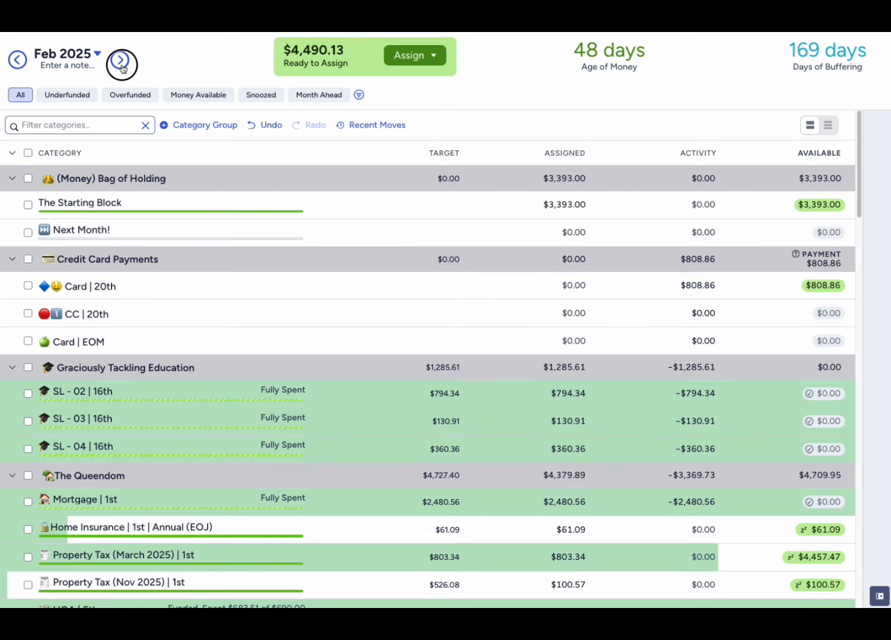
{"action": "left_click", "coordinate": [118, 61]}
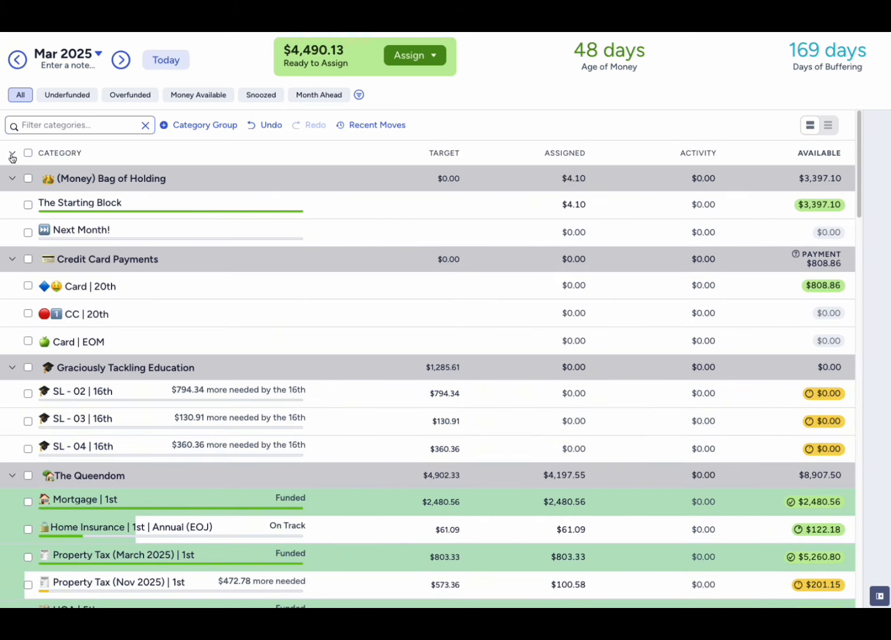
{"action": "left_click", "coordinate": [12, 179]}
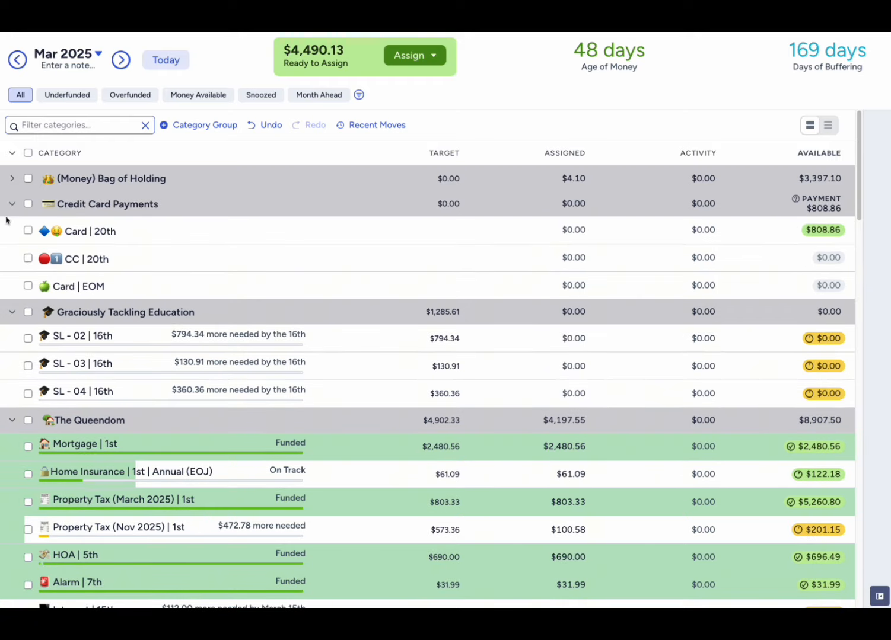
{"action": "left_click", "coordinate": [11, 205]}
{"action": "left_click", "coordinate": [28, 229]}
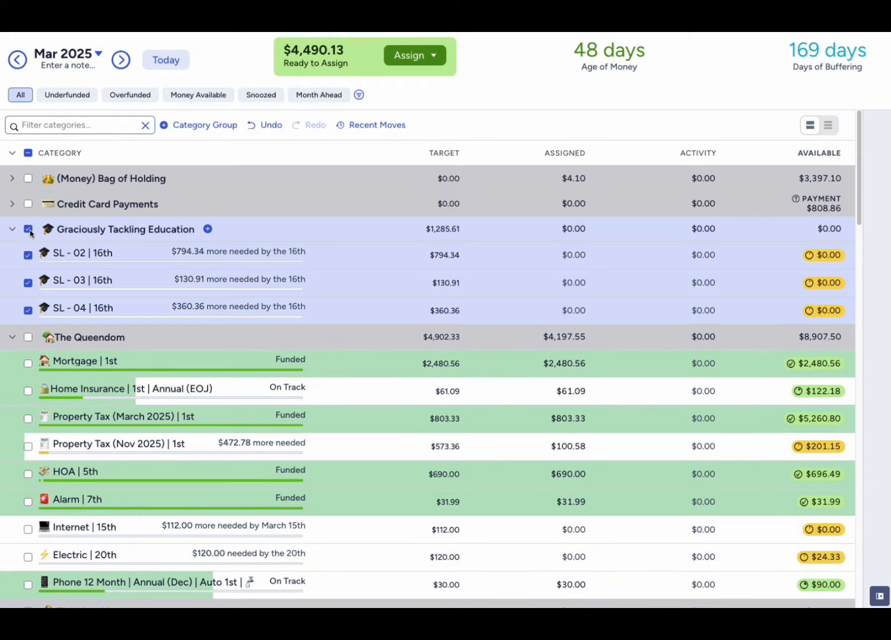
{"action": "left_click", "coordinate": [879, 596]}
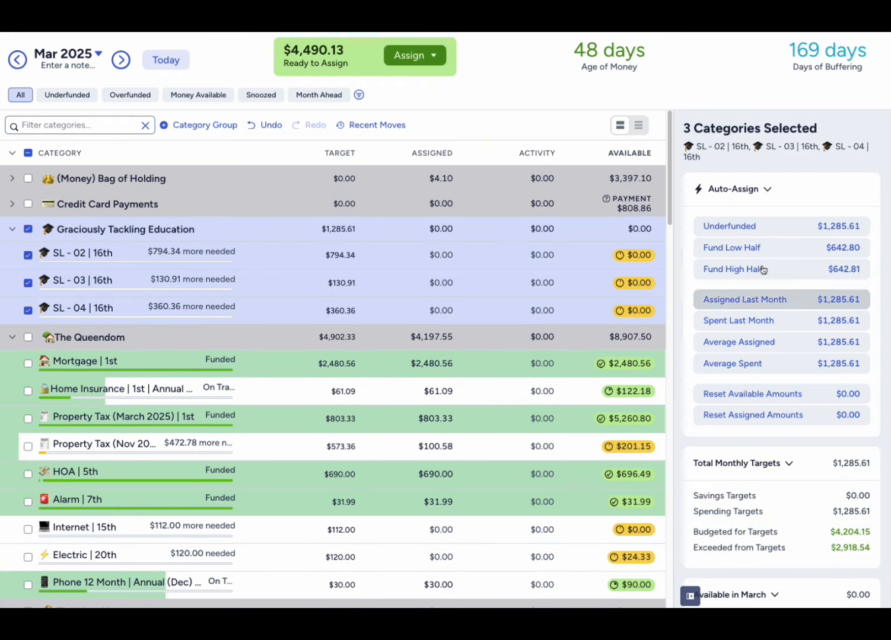
{"action": "left_click", "coordinate": [759, 234]}
{"action": "left_click", "coordinate": [690, 596]}
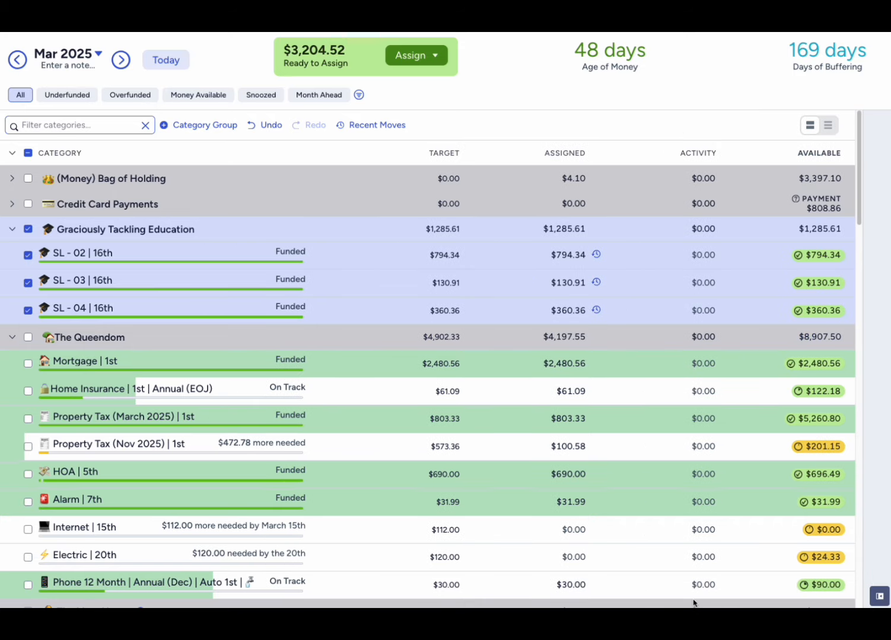
{"action": "left_click", "coordinate": [27, 230]}
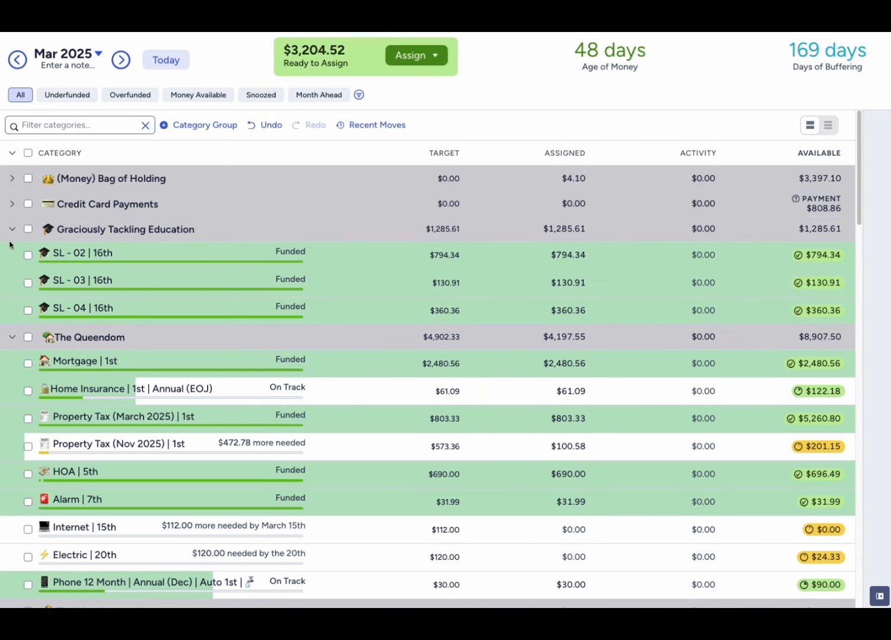
{"action": "left_click", "coordinate": [13, 231]}
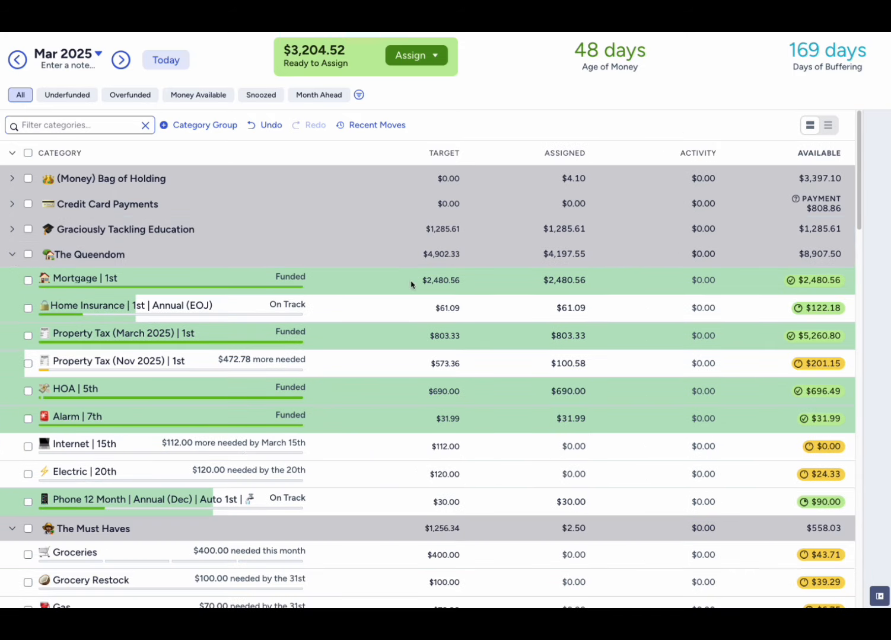
- Review the March assigned and available amounts in The Queendom from Mortgage through Alarm
{"action": "left_click", "coordinate": [524, 287]}
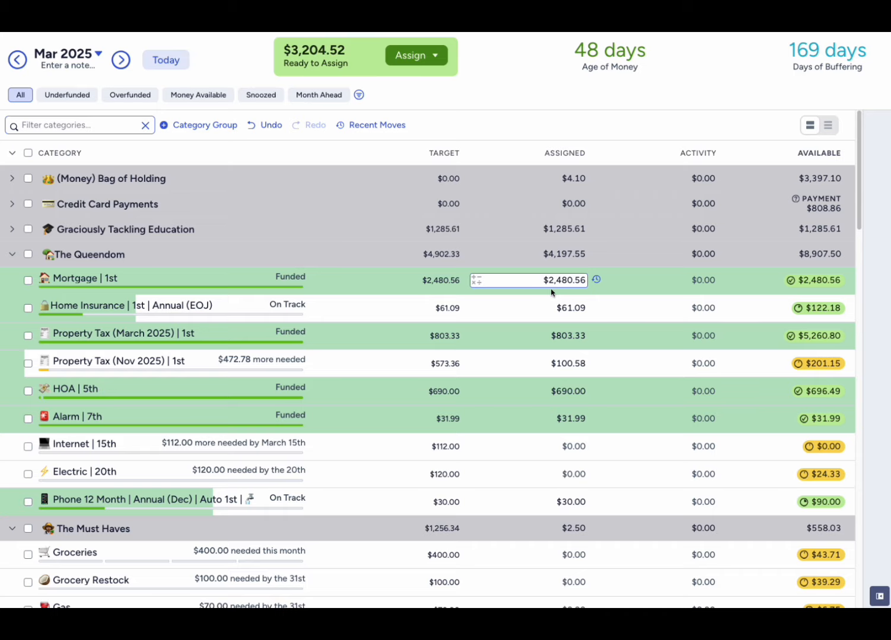
{"action": "left_click", "coordinate": [536, 308]}
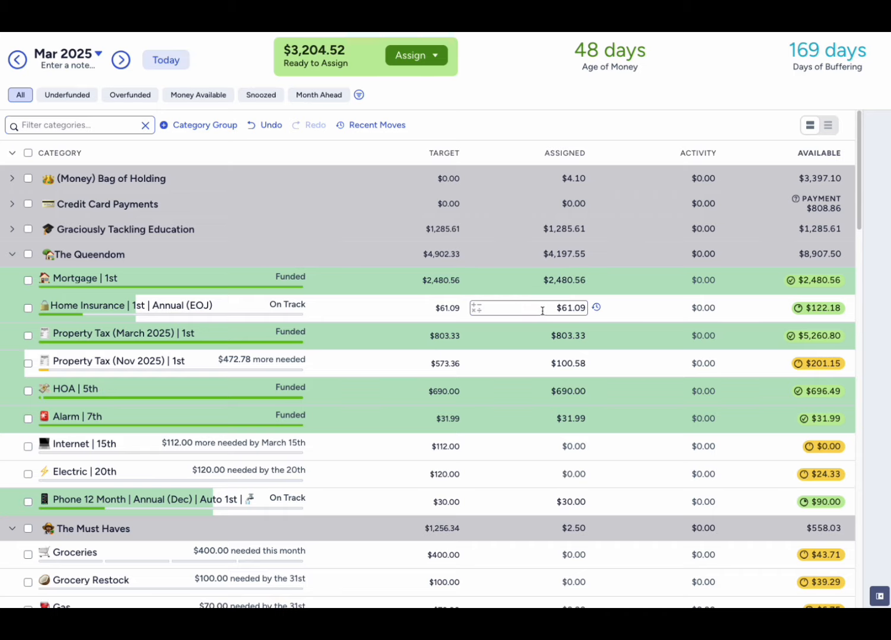
{"action": "key", "text": "Down"}
{"action": "key", "text": "Down"}
{"action": "left_click", "coordinate": [565, 306]}
{"action": "left_click", "coordinate": [571, 365]}
{"action": "left_click", "coordinate": [568, 393]}
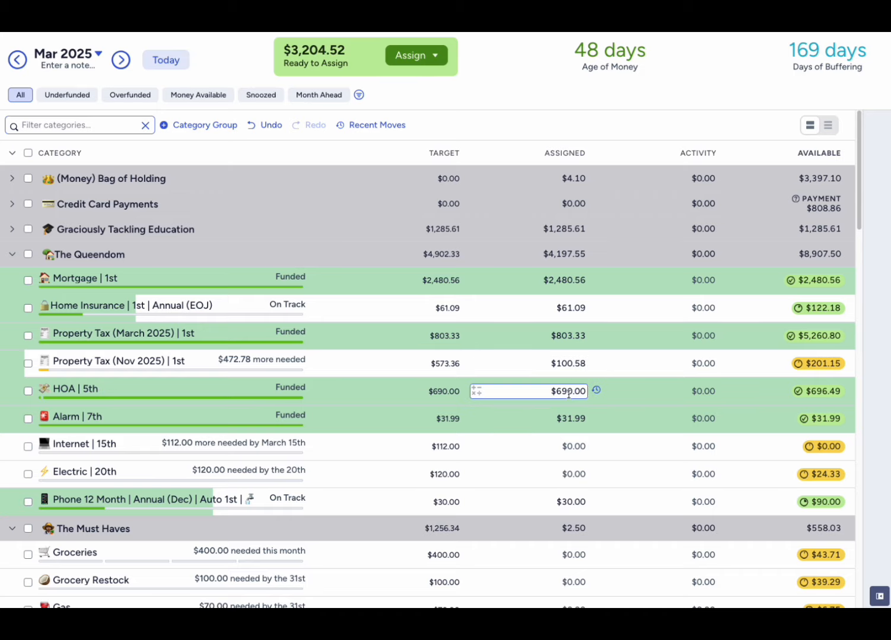
{"action": "left_click", "coordinate": [533, 425]}
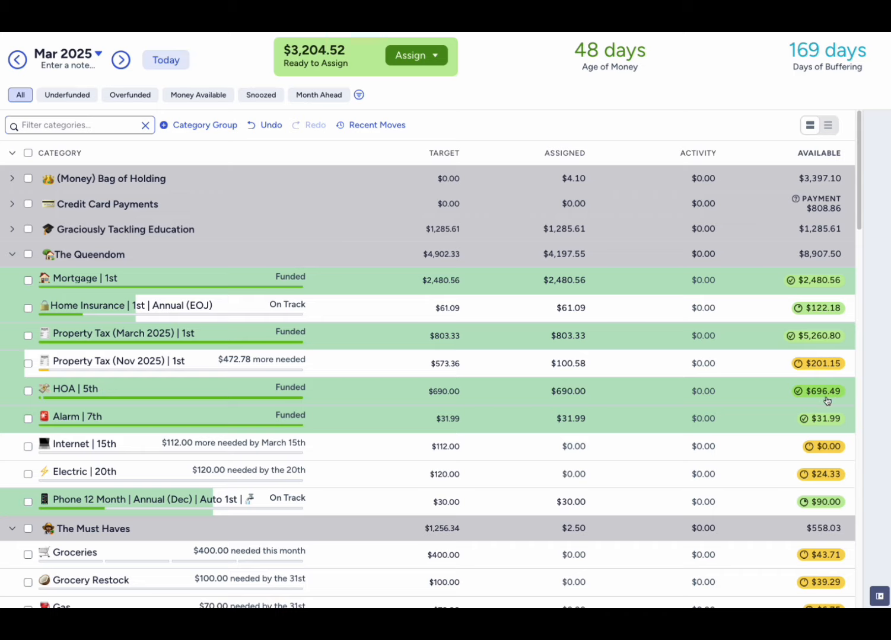
{"action": "mouse_move", "coordinate": [828, 400]}
- Assign $112 to Internet | 15th in the March budget and deselect the category
{"action": "scroll", "coordinate": [533, 388], "scroll_direction": "down", "scroll_amount": 1}
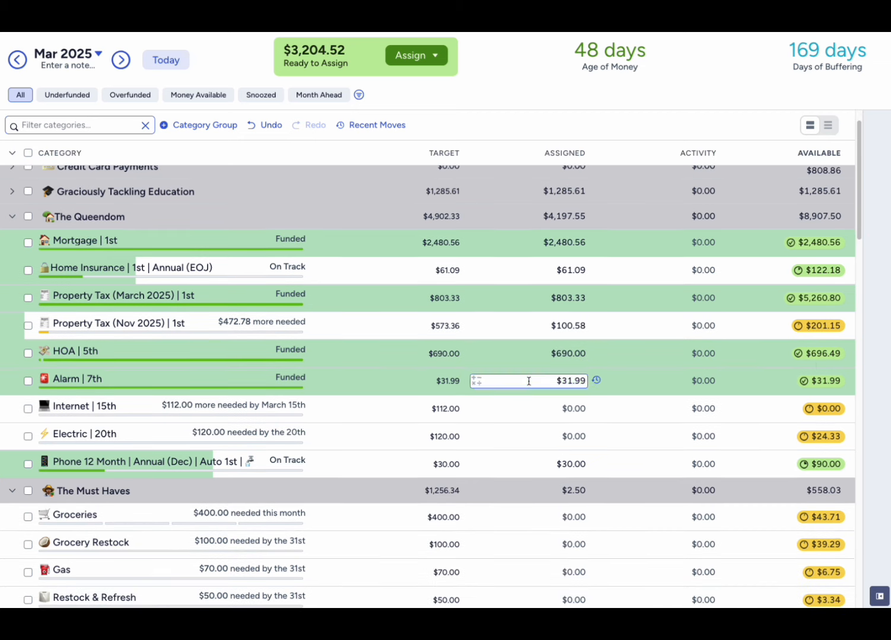
{"action": "left_click", "coordinate": [553, 407]}
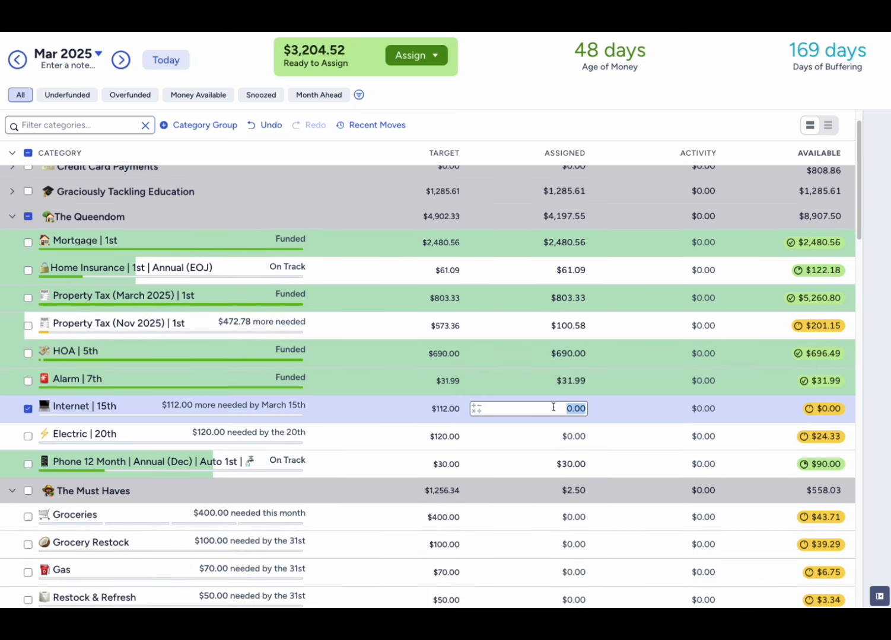
{"action": "type", "text": "112"}
{"action": "left_click", "coordinate": [594, 108]}
{"action": "left_click", "coordinate": [541, 437]}
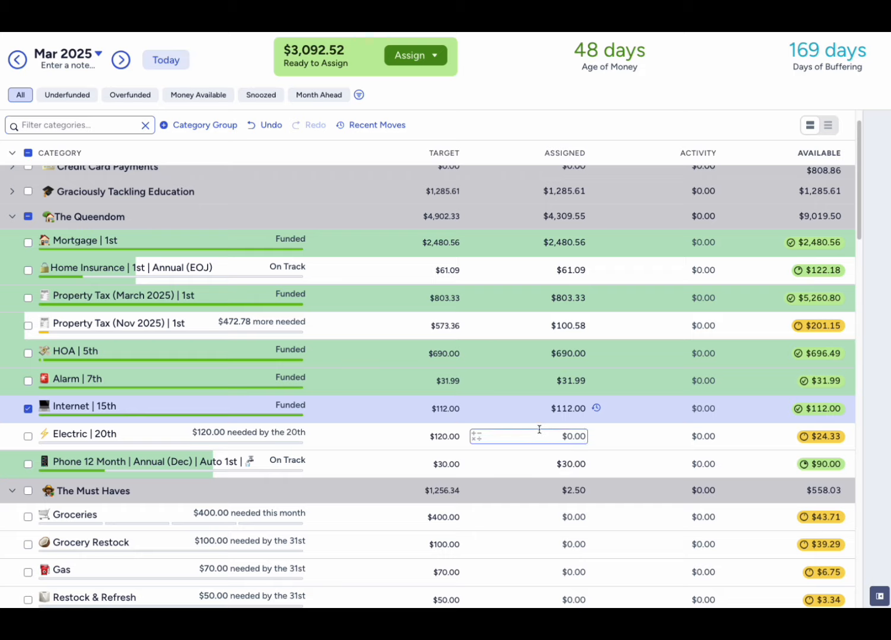
{"action": "left_click", "coordinate": [550, 409]}
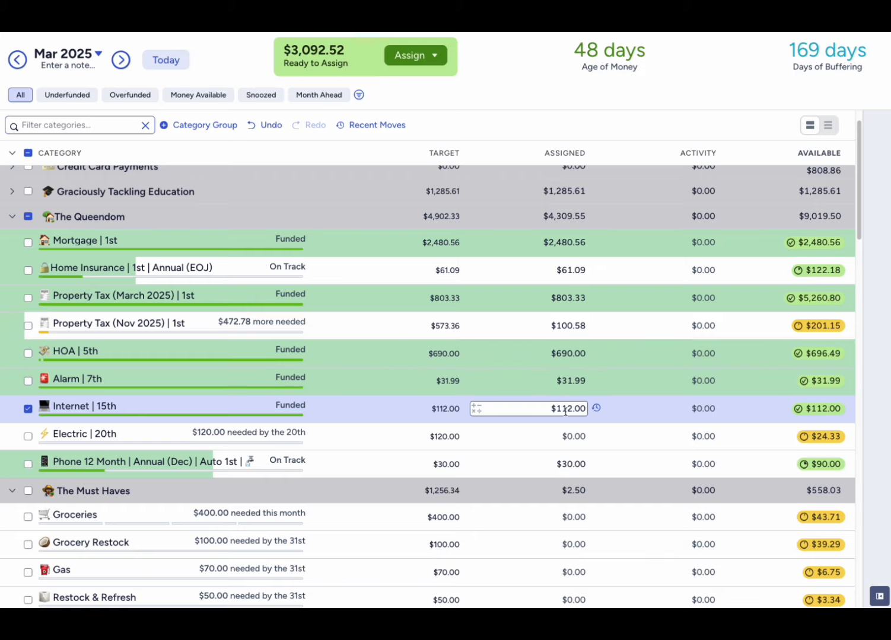
{"action": "left_click", "coordinate": [28, 408]}
- Check the available balance and target details of the Electric | 20th category
{"action": "scroll", "coordinate": [362, 432], "scroll_direction": "down", "scroll_amount": 1}
{"action": "left_click", "coordinate": [574, 388]}
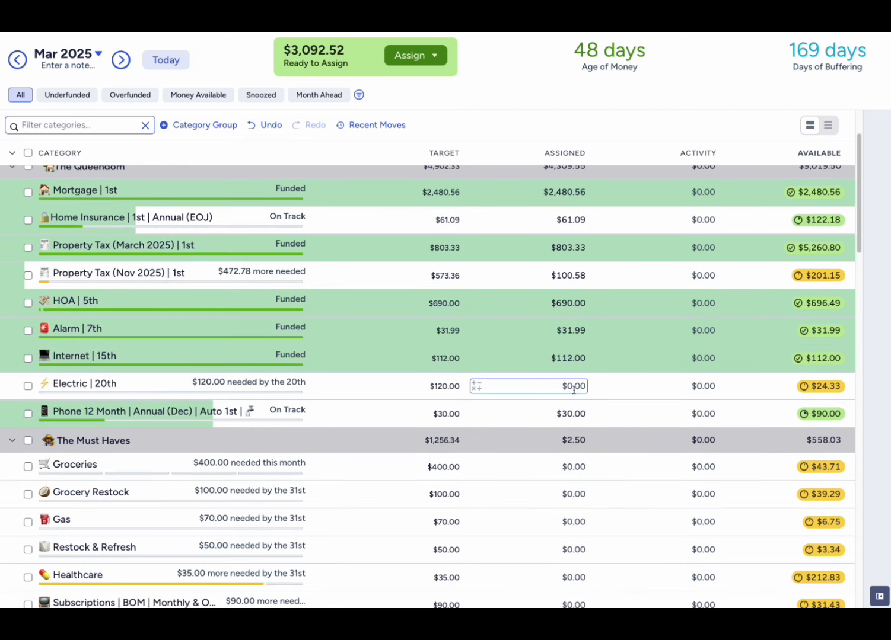
{"action": "key", "text": "Escape"}
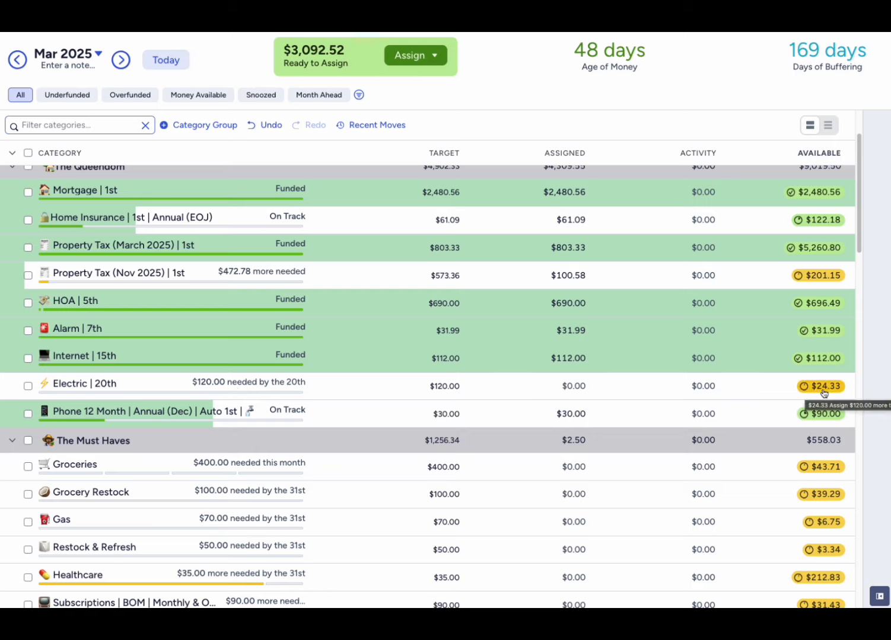
{"action": "left_click", "coordinate": [28, 387]}
{"action": "left_click", "coordinate": [879, 596]}
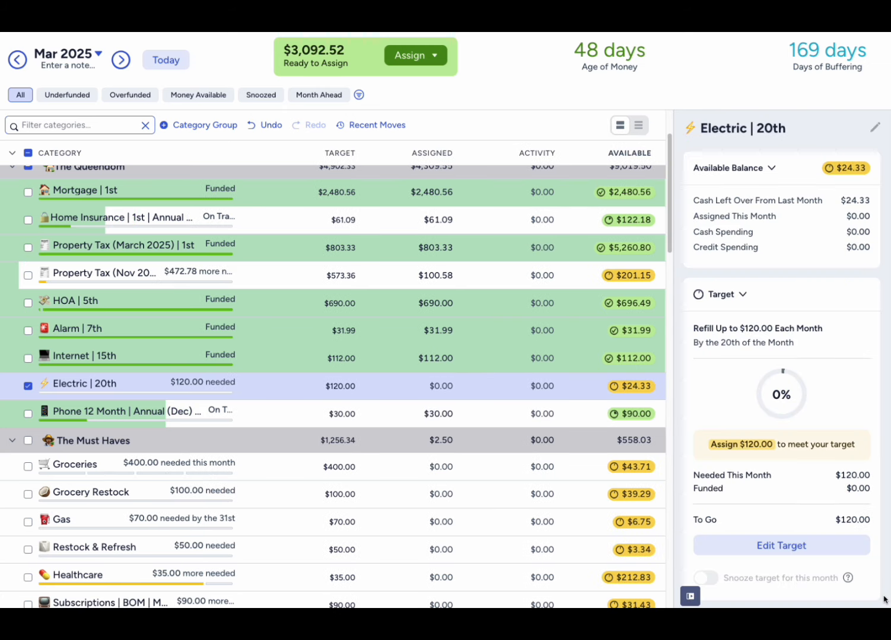
{"action": "scroll", "coordinate": [815, 436], "scroll_direction": "down", "scroll_amount": 2}
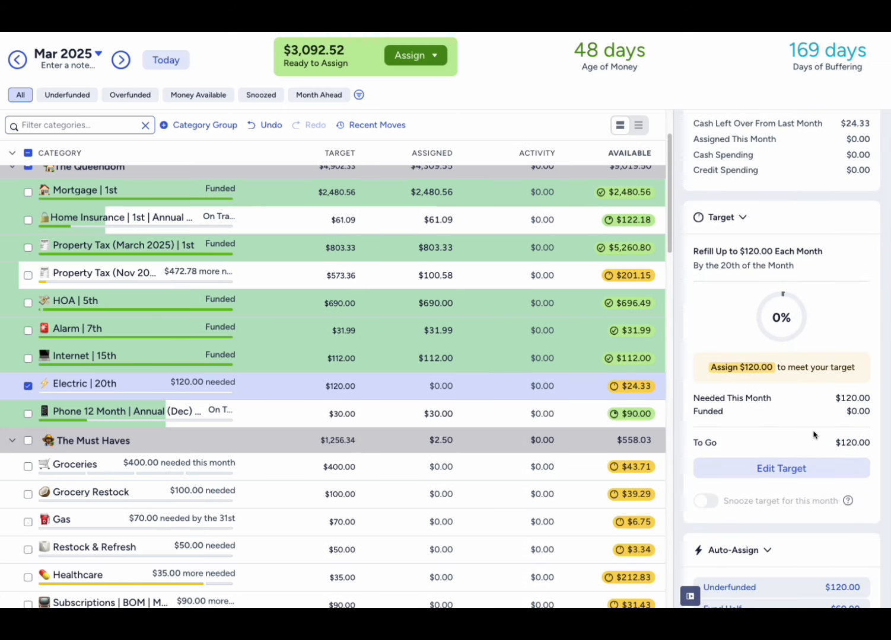
{"action": "scroll", "coordinate": [814, 436], "scroll_direction": "up", "scroll_amount": 2}
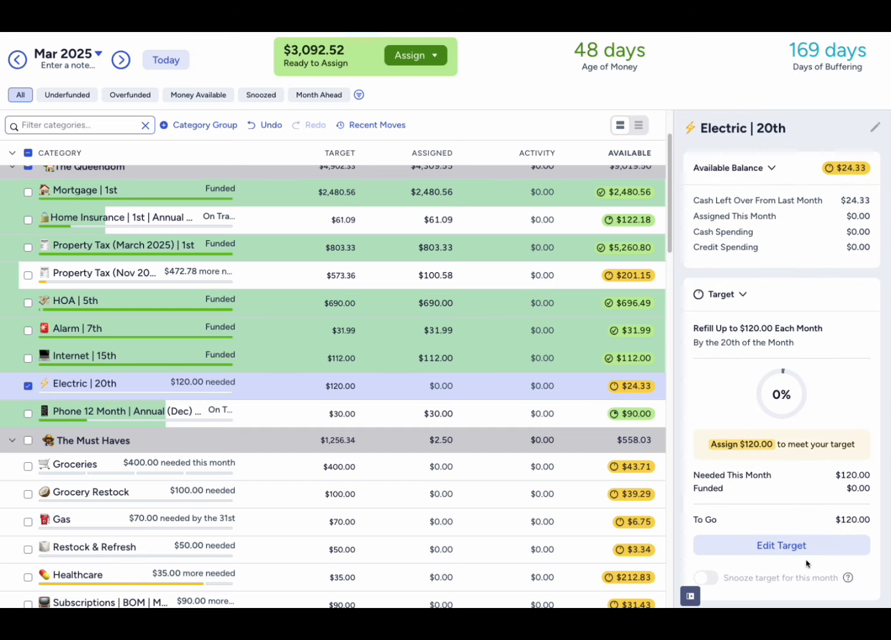
{"action": "left_click", "coordinate": [689, 596]}
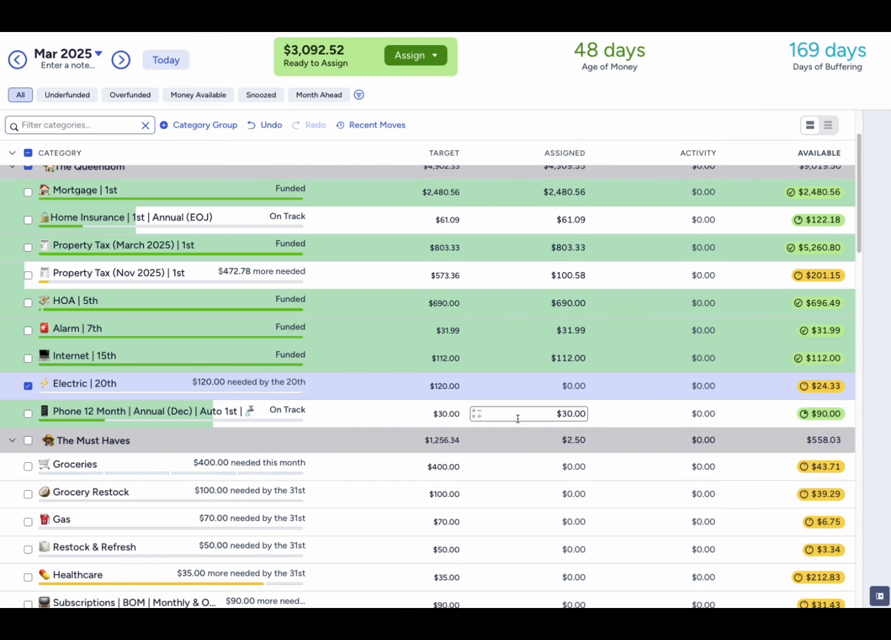
- Assign $95.67 to Electric | 20th by subtracting the available $24.33 from $120, deselect it and collapse The Queendom group
{"action": "left_click", "coordinate": [569, 386]}
{"action": "type", "text": "120"}
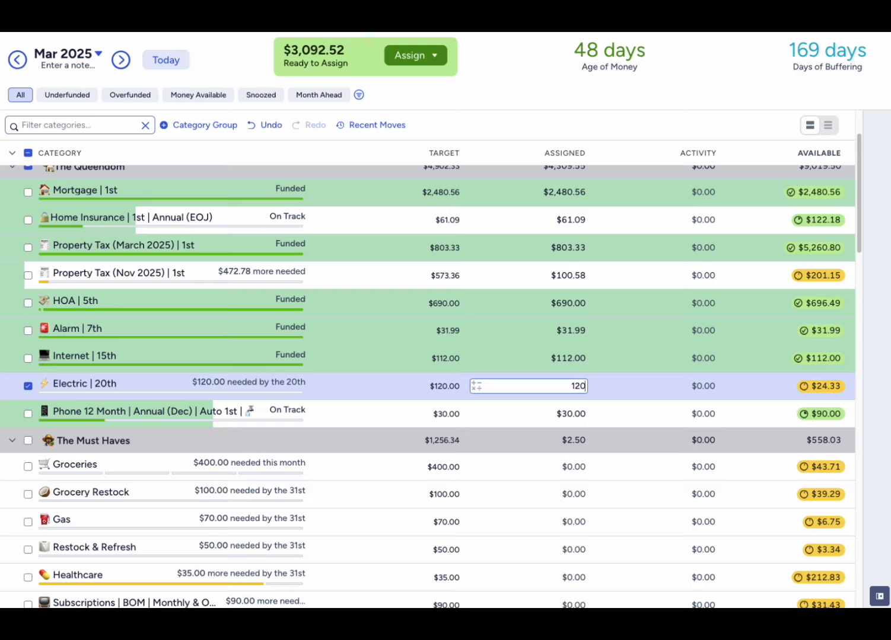
{"action": "type", "text": "-24.33"}
{"action": "key", "text": "Return"}
{"action": "left_click", "coordinate": [29, 386]}
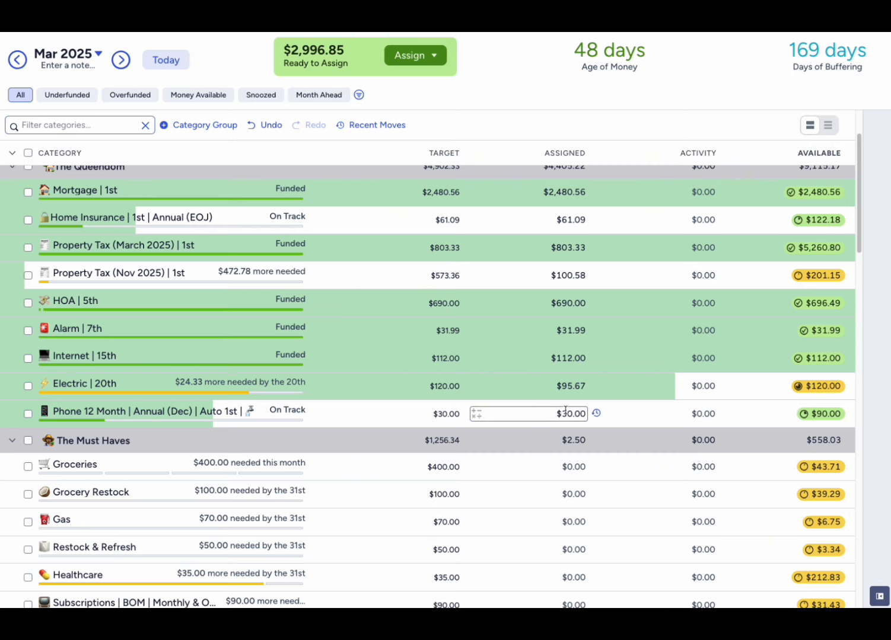
{"action": "scroll", "coordinate": [564, 410], "scroll_direction": "down", "scroll_amount": 2}
{"action": "scroll", "coordinate": [404, 332], "scroll_direction": "up", "scroll_amount": 4}
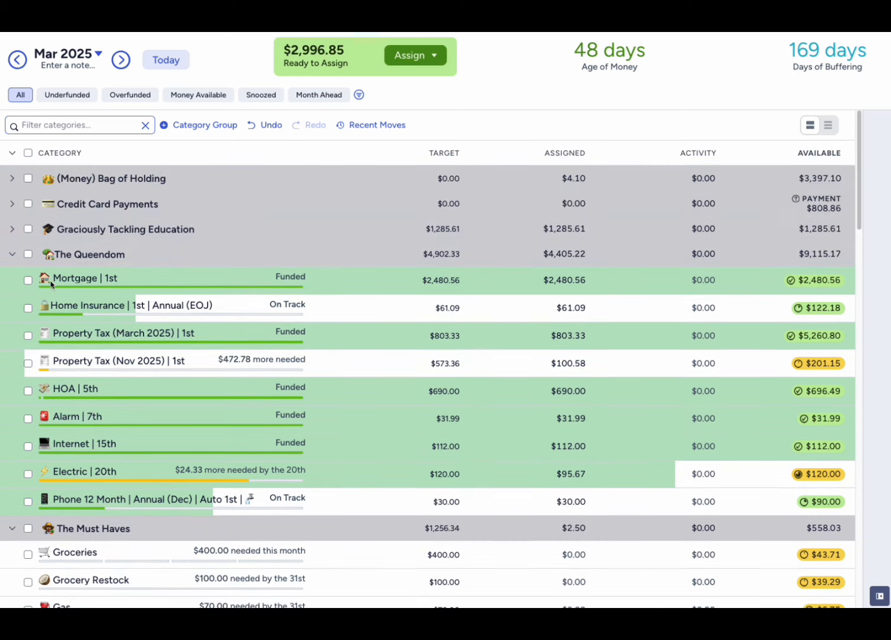
{"action": "left_click", "coordinate": [12, 254]}
- Assign $139.17 to Wheels & Deals | Auto 1st in Expect the Unexpected and deselect the category
{"action": "scroll", "coordinate": [511, 354], "scroll_direction": "down", "scroll_amount": 2}
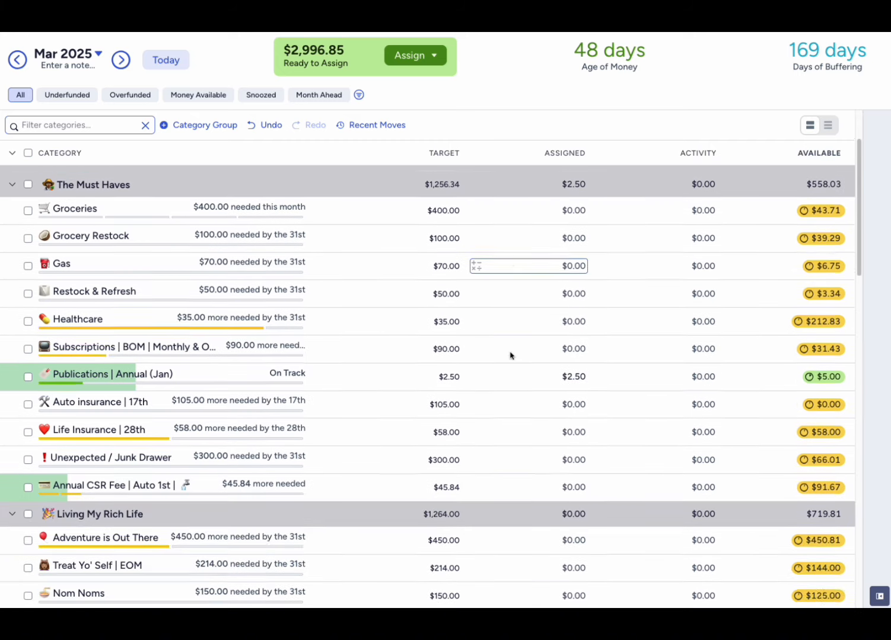
{"action": "scroll", "coordinate": [510, 354], "scroll_direction": "down", "scroll_amount": 8}
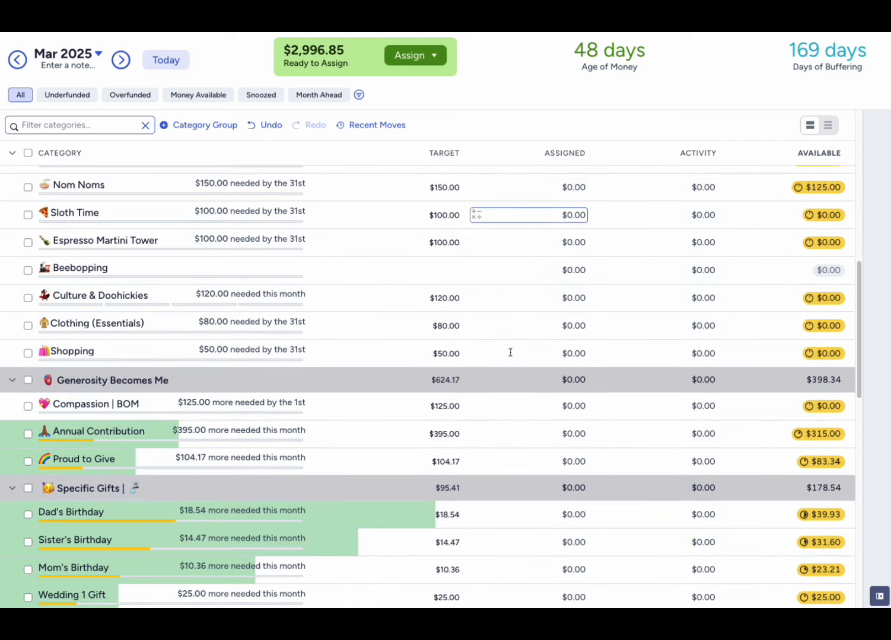
{"action": "scroll", "coordinate": [510, 354], "scroll_direction": "down", "scroll_amount": 5}
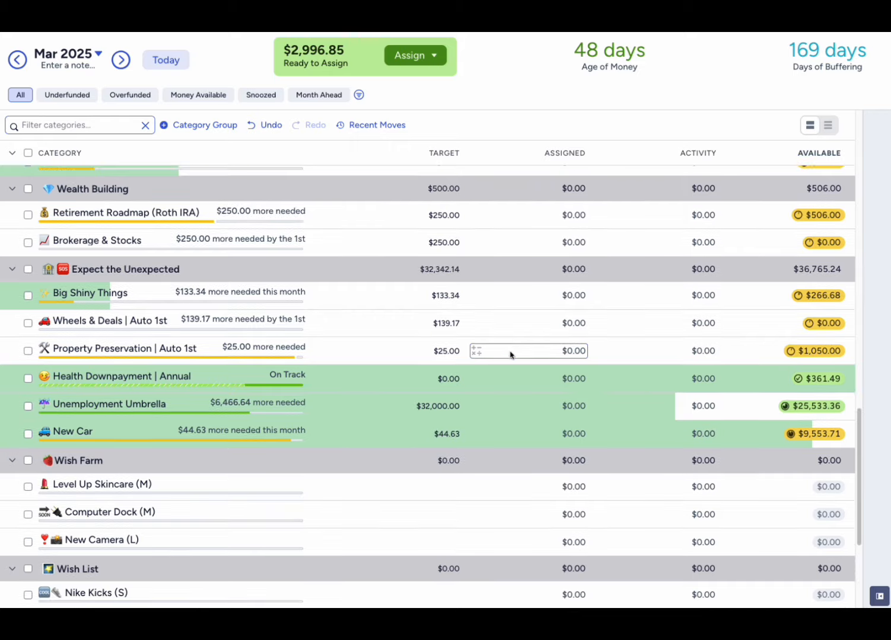
{"action": "left_click", "coordinate": [543, 326]}
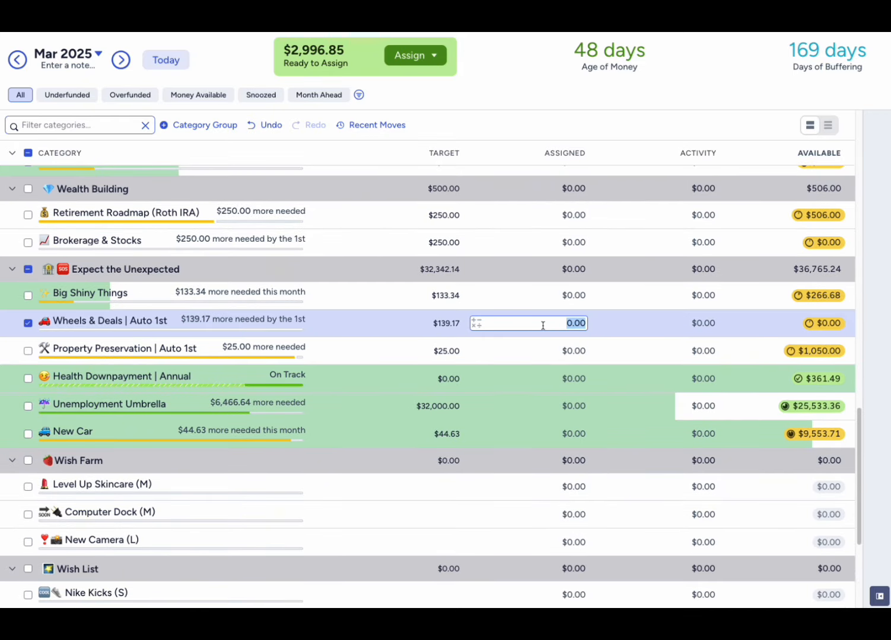
{"action": "type", "text": "139.17"}
{"action": "key", "text": "Return"}
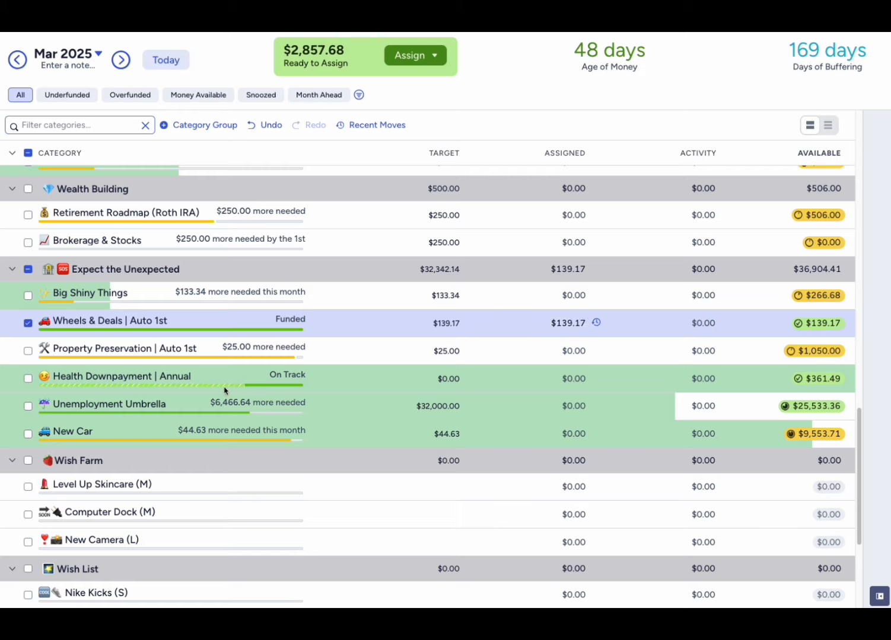
{"action": "left_click", "coordinate": [28, 324]}
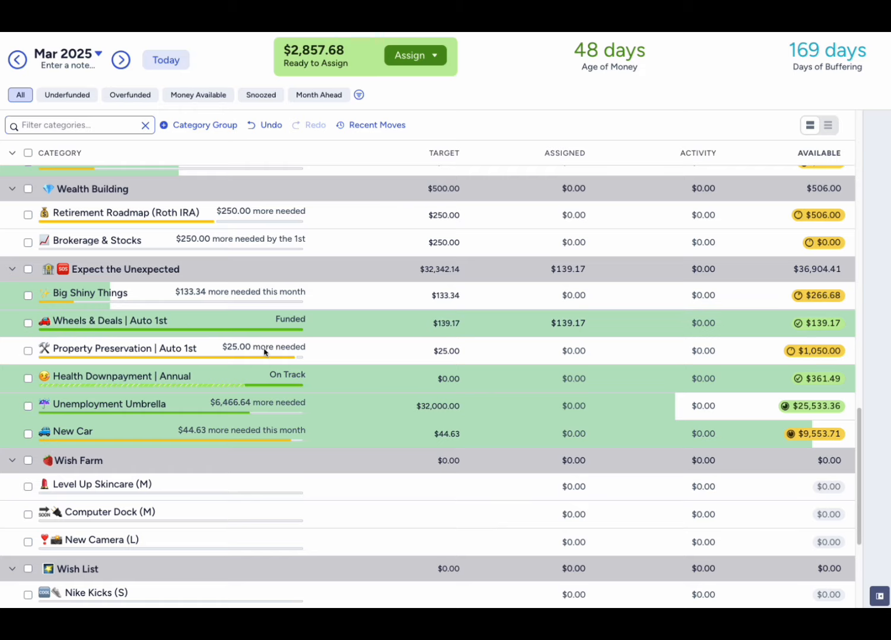
- Assign $25 to Property Preservation | Auto 1st in the March budget and deselect the category
{"action": "left_click", "coordinate": [557, 355]}
{"action": "left_click", "coordinate": [577, 352]}
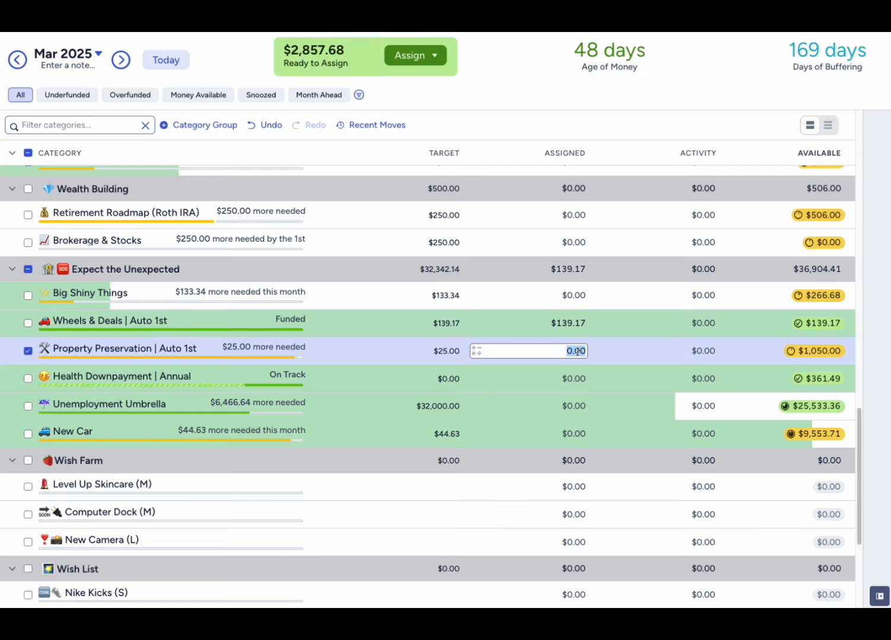
{"action": "type", "text": "25"}
{"action": "key", "text": "Return"}
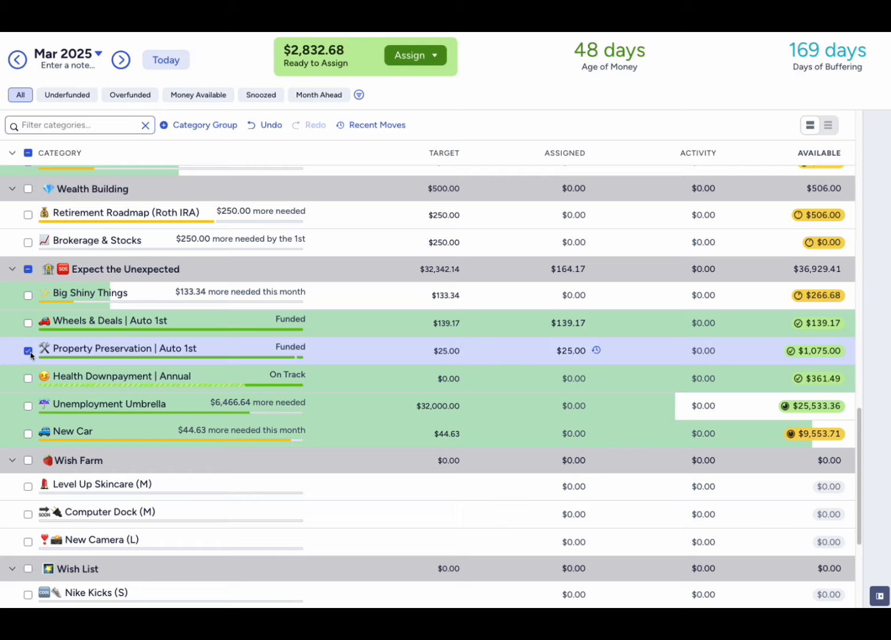
{"action": "left_click", "coordinate": [28, 352]}
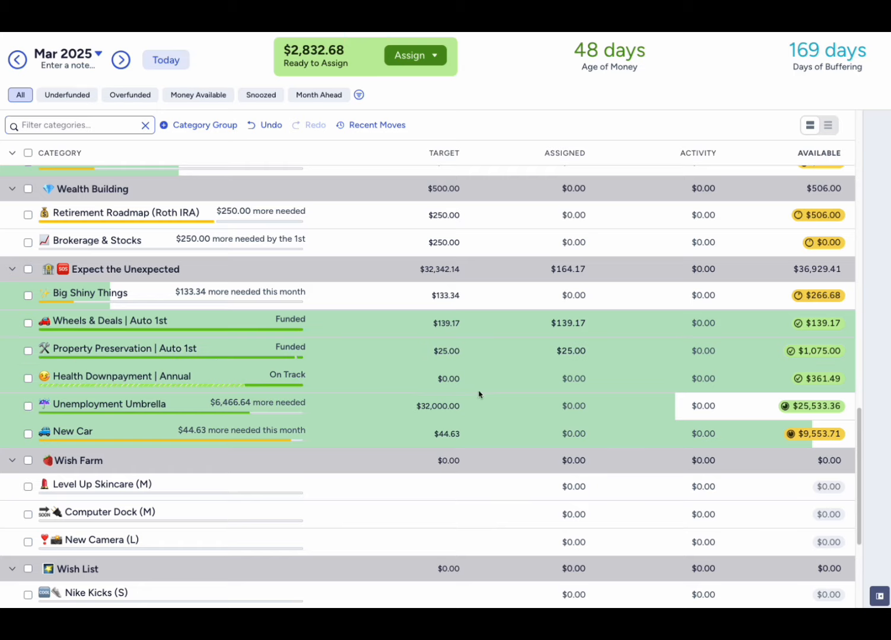
- Collapse the Wish Farm, Wish List and Reimbursements category groups
{"action": "left_click", "coordinate": [11, 461]}
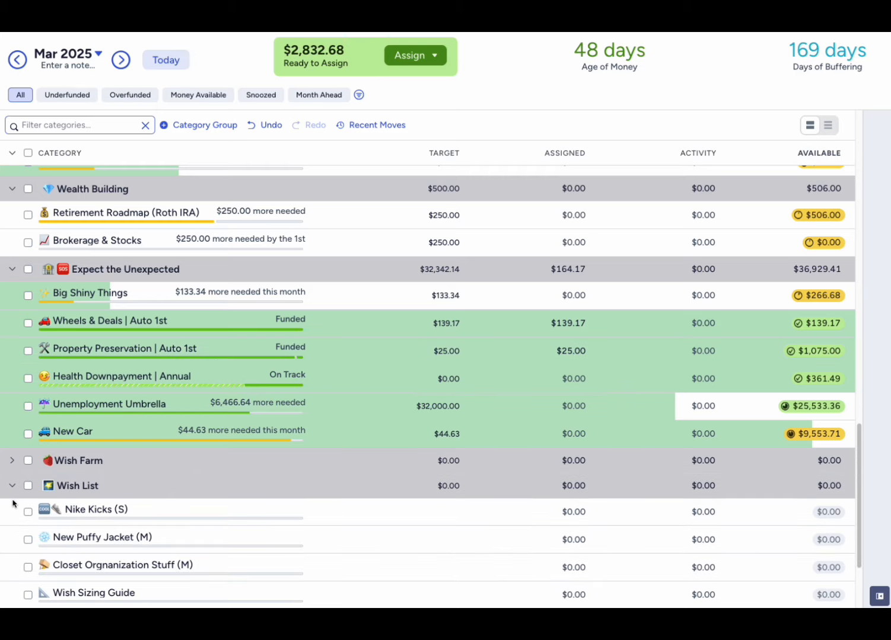
{"action": "left_click", "coordinate": [12, 486]}
{"action": "left_click", "coordinate": [12, 511]}
{"action": "left_click", "coordinate": [496, 466]}
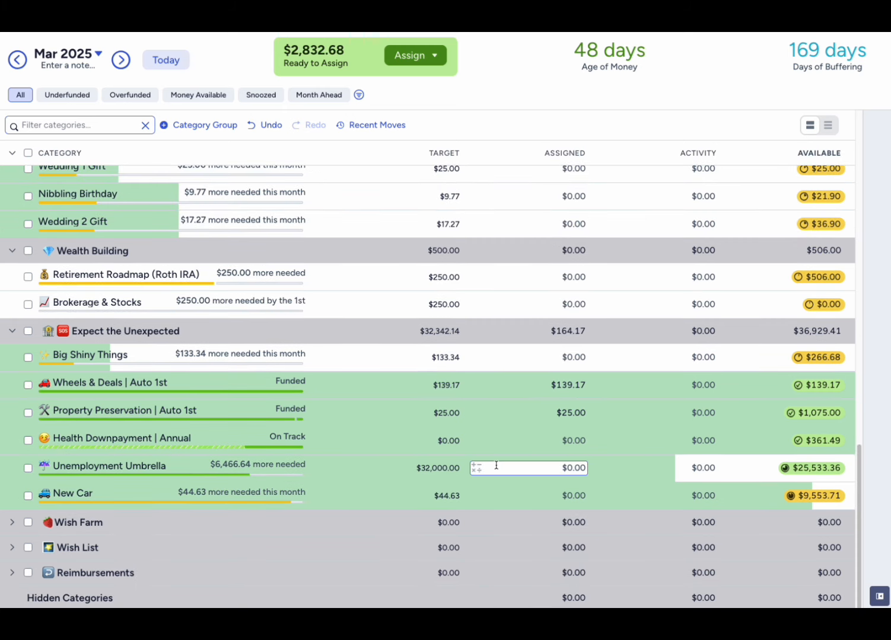
- In Specific Gifts, assign $18.54 to Dad's Birthday, $14.47 to Sister's Birthday and $10.36 to Mom's Birthday
{"action": "scroll", "coordinate": [495, 467], "scroll_direction": "up", "scroll_amount": 5}
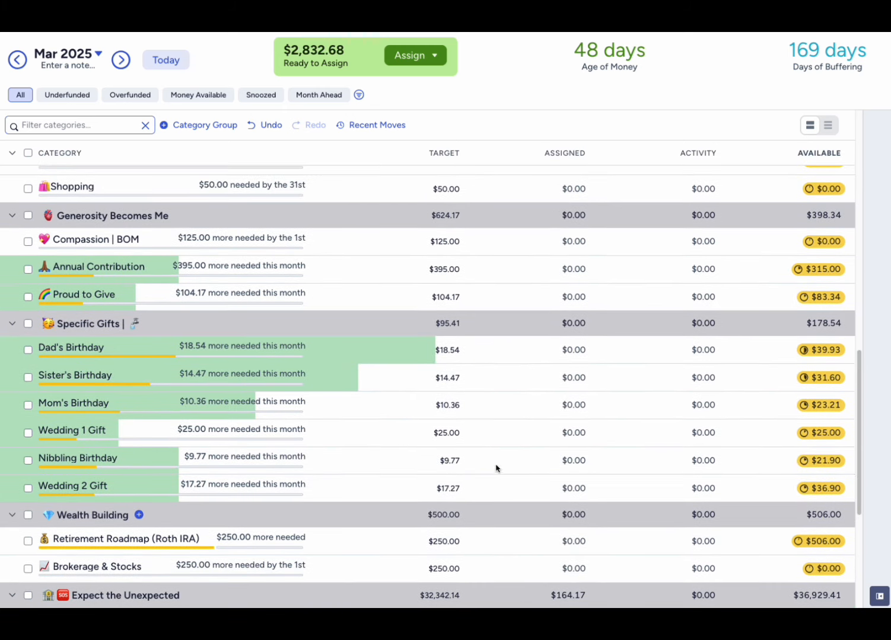
{"action": "left_click", "coordinate": [567, 349]}
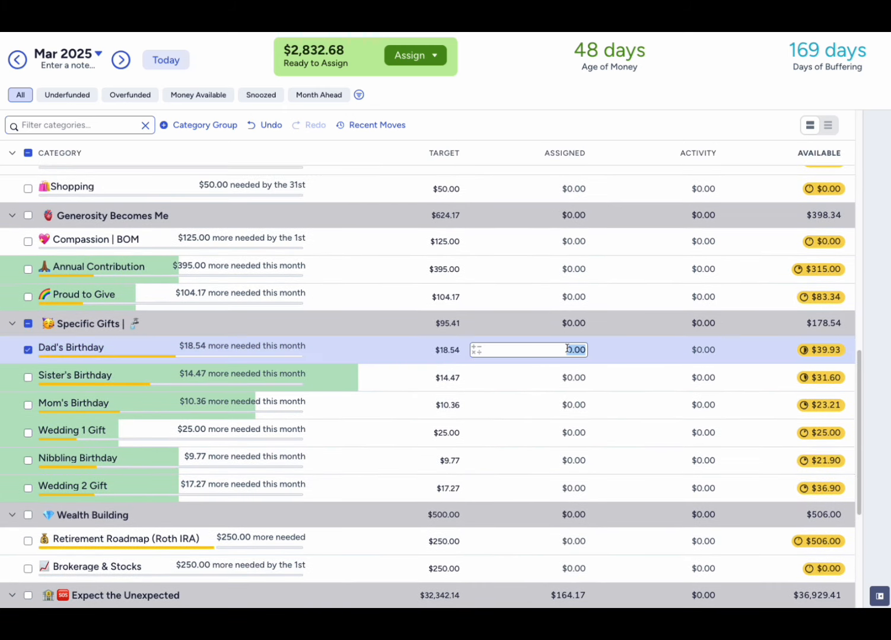
{"action": "type", "text": "18.54"}
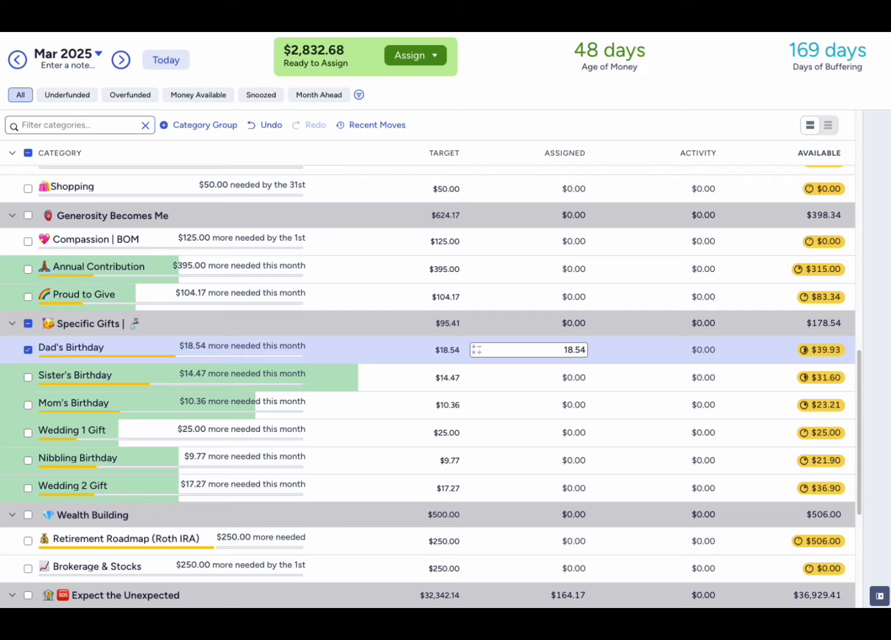
{"action": "left_click", "coordinate": [569, 377]}
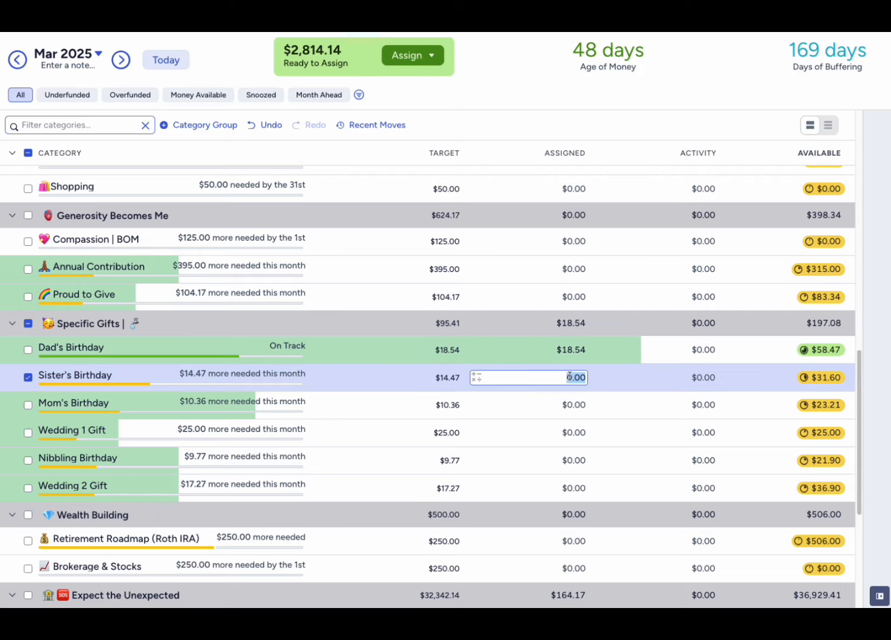
{"action": "type", "text": "14.47"}
{"action": "left_click", "coordinate": [574, 405]}
{"action": "type", "text": "10.36"}
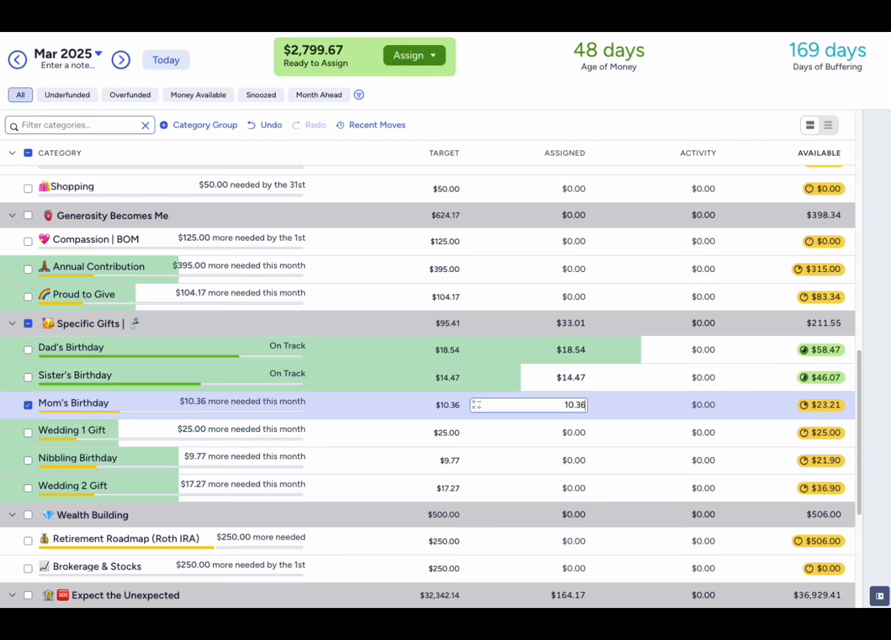
- Assign $25 to Wedding 1 Gift and $9.77 to Nibbling Birthday in the Specific Gifts group
{"action": "left_click", "coordinate": [581, 432]}
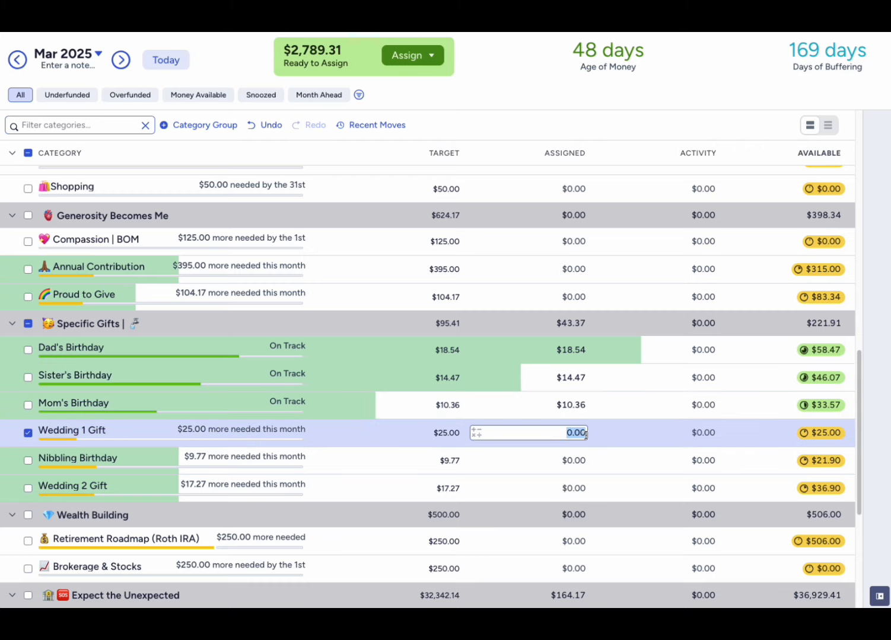
{"action": "type", "text": "25"}
{"action": "left_click", "coordinate": [579, 458]}
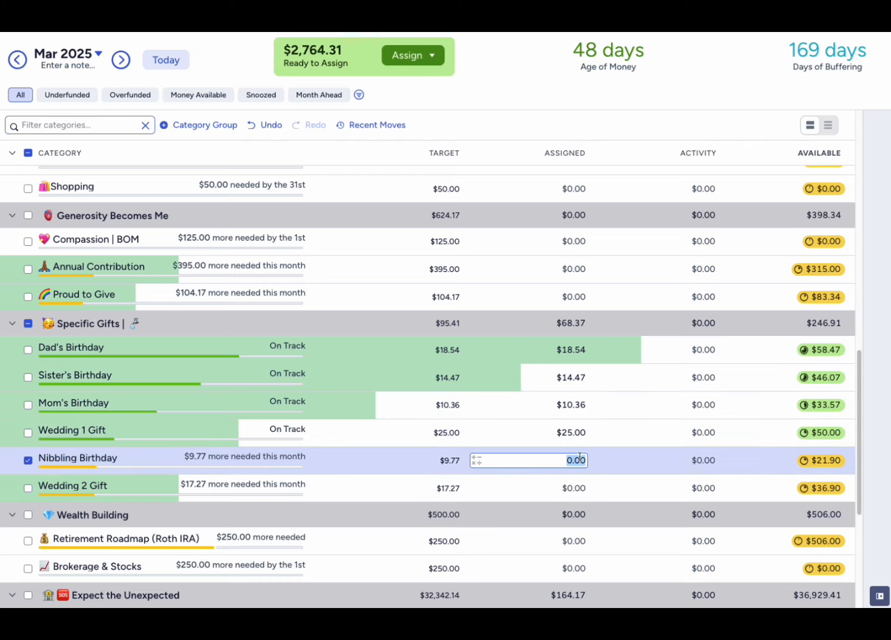
{"action": "type", "text": "9.77"}
- Assign $17 to Wedding 2 Gift, add $0.27 to make it $17.27, and deselect the category
{"action": "left_click", "coordinate": [578, 488]}
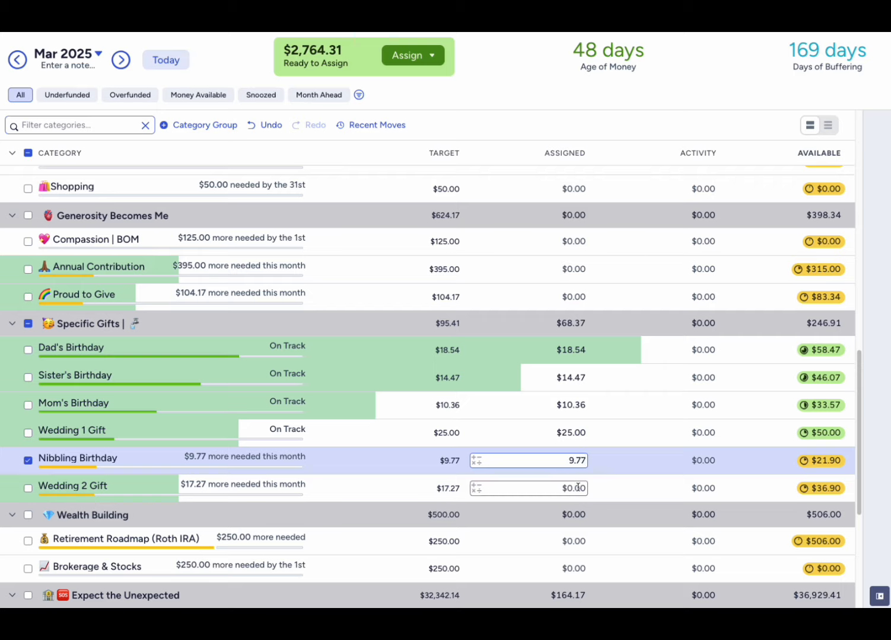
{"action": "type", "text": "17"}
{"action": "key", "text": "Return"}
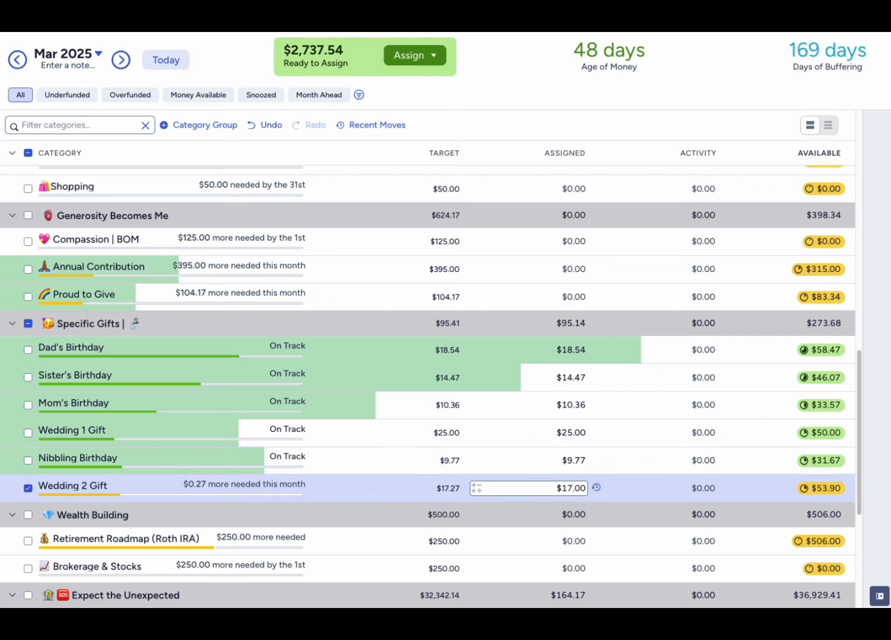
{"action": "left_click", "coordinate": [589, 490]}
{"action": "type", "text": "+.27"}
{"action": "key", "text": "Return"}
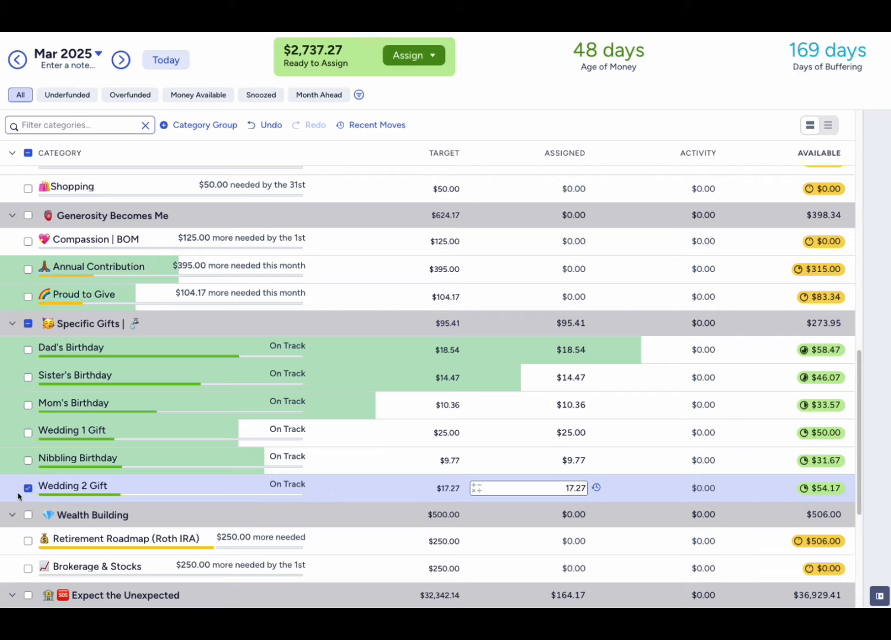
{"action": "left_click", "coordinate": [28, 488]}
- Assign $45.84 to Annual CSR Fee | Auto 1st in The Must Haves and deselect the category
{"action": "scroll", "coordinate": [577, 345], "scroll_direction": "up", "scroll_amount": 5}
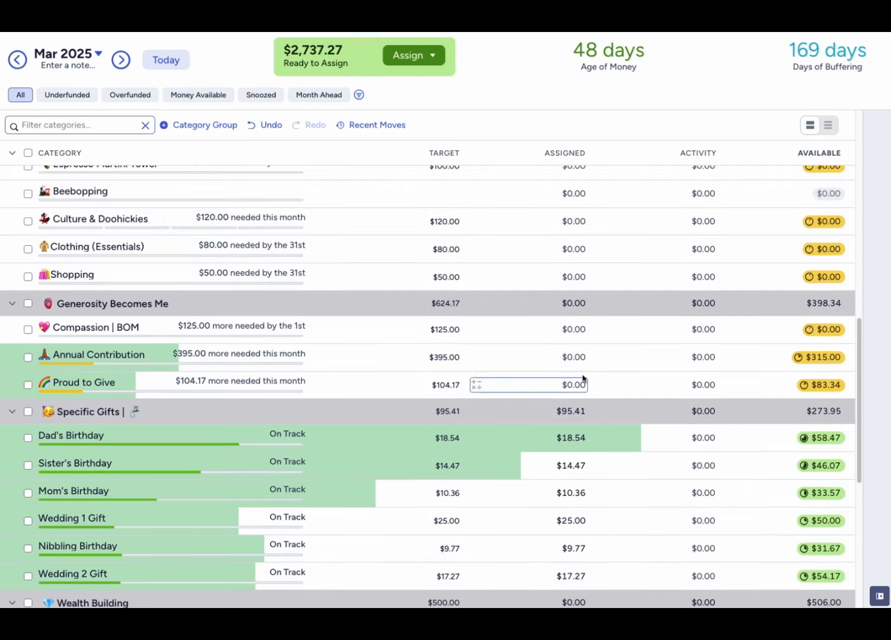
{"action": "scroll", "coordinate": [583, 376], "scroll_direction": "up", "scroll_amount": 2}
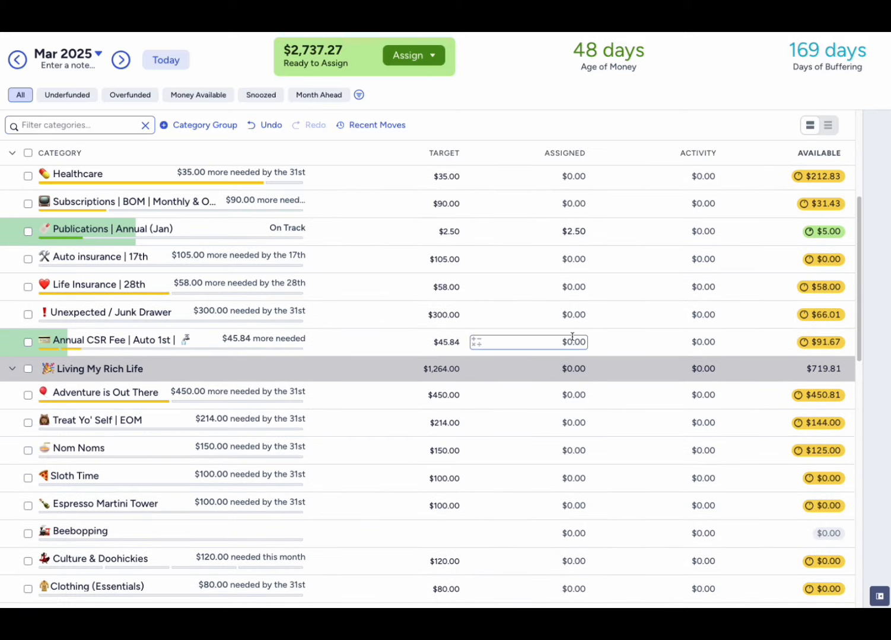
{"action": "left_click", "coordinate": [572, 340]}
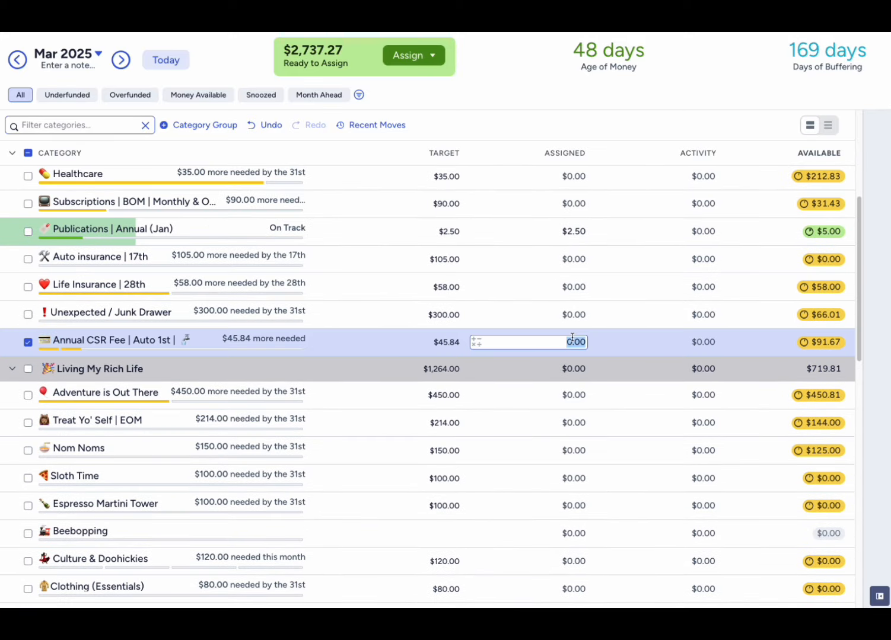
{"action": "type", "text": "45.84"}
{"action": "key", "text": "Return"}
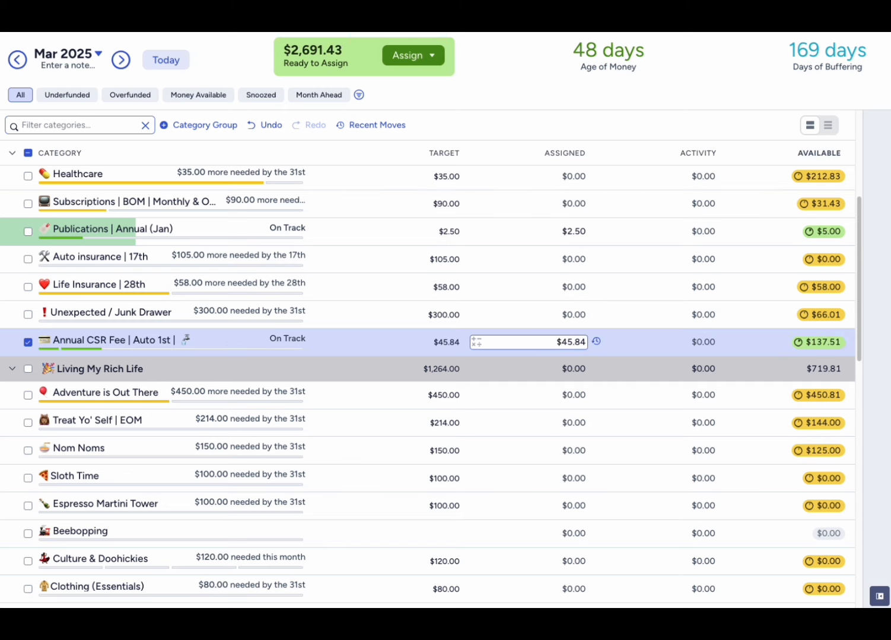
{"action": "left_click", "coordinate": [28, 343]}
- Assign $356.29 to Groceries in The Must Haves by subtracting the available $43.71 from $400, and deselect the category
{"action": "scroll", "coordinate": [532, 372], "scroll_direction": "up", "scroll_amount": 1}
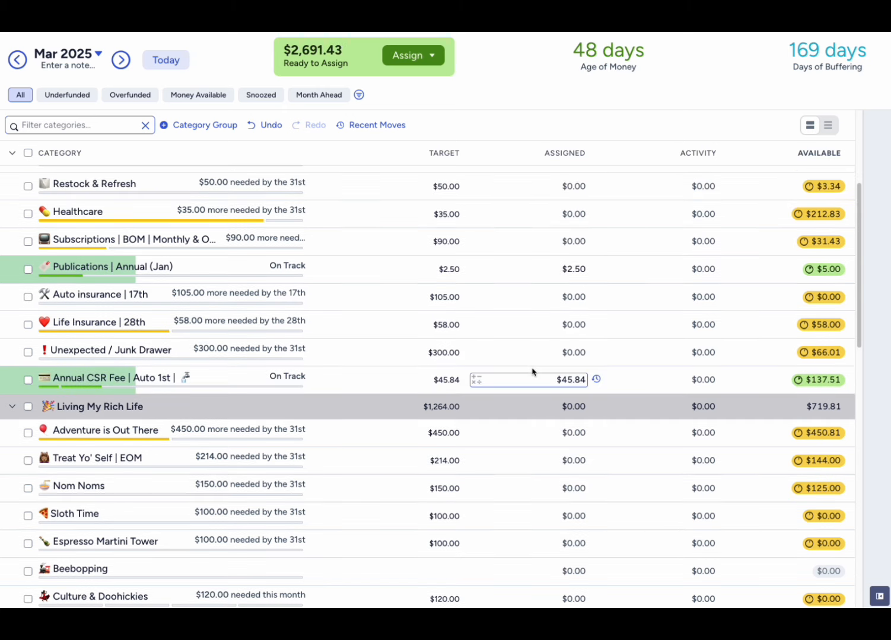
{"action": "scroll", "coordinate": [532, 372], "scroll_direction": "up", "scroll_amount": 5}
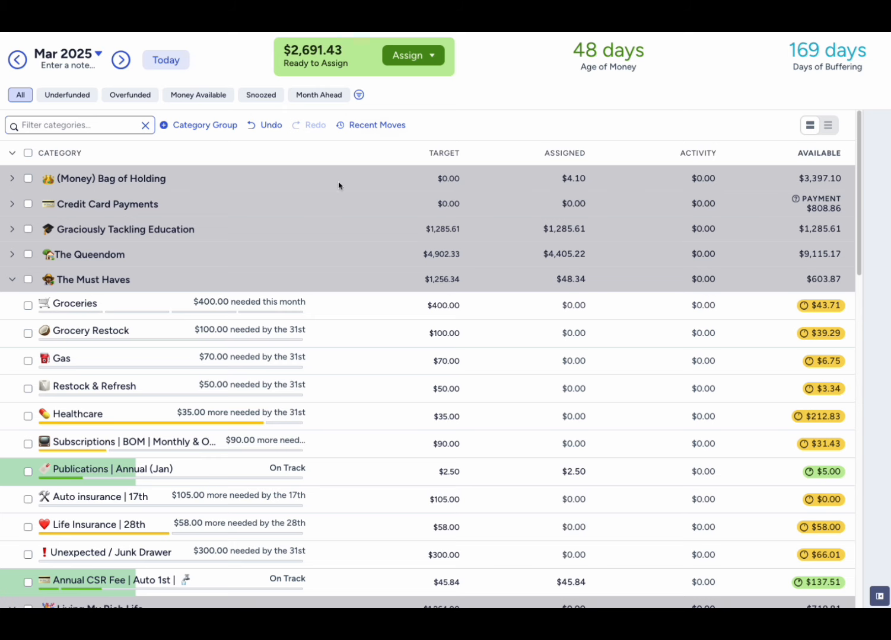
{"action": "scroll", "coordinate": [428, 290], "scroll_direction": "down", "scroll_amount": 1}
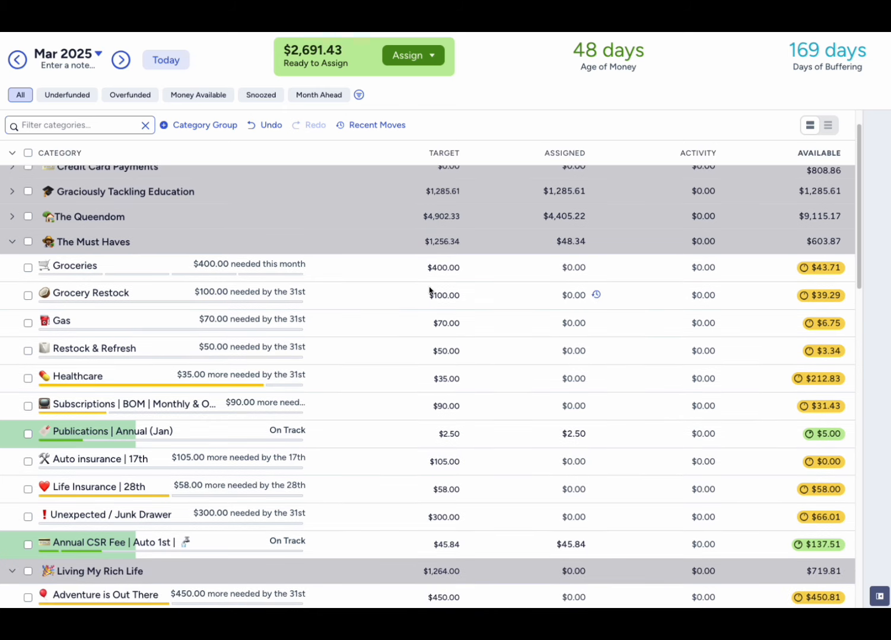
{"action": "scroll", "coordinate": [429, 291], "scroll_direction": "down", "scroll_amount": 2}
{"action": "scroll", "coordinate": [430, 290], "scroll_direction": "up", "scroll_amount": 2}
{"action": "left_click", "coordinate": [562, 269]}
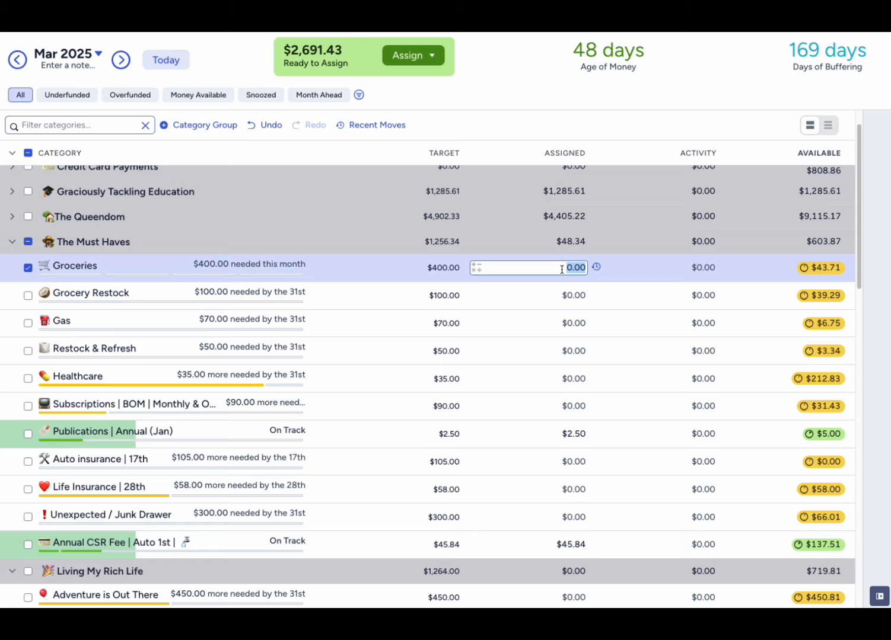
{"action": "type", "text": "400"}
{"action": "type", "text": "-4."}
{"action": "type", "text": "3.71"}
{"action": "key", "text": "Return"}
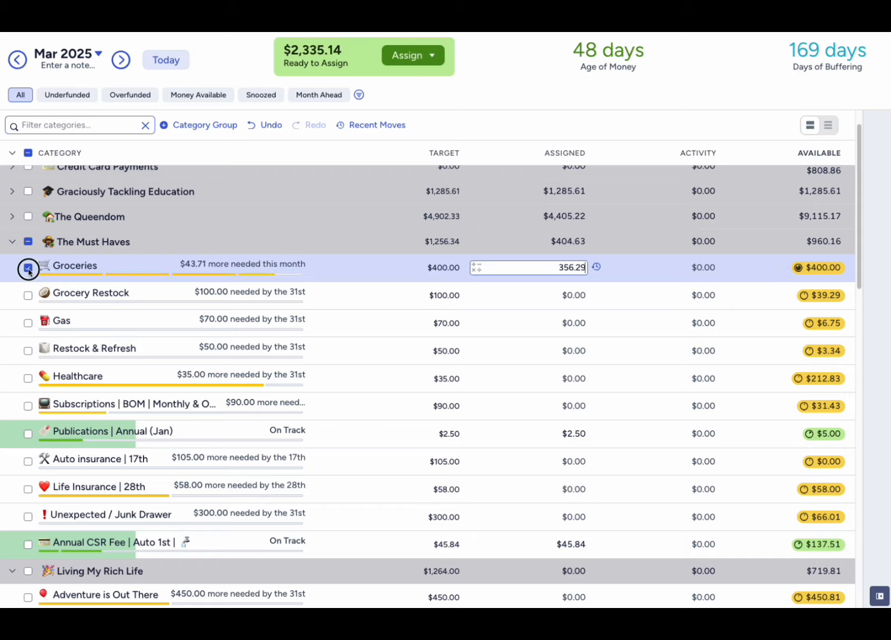
{"action": "left_click", "coordinate": [27, 268]}
- Assign $60.71 to Grocery Restock in The Must Haves by subtracting the available $39.29 from $100
{"action": "left_click", "coordinate": [517, 300]}
{"action": "left_click", "coordinate": [539, 296]}
{"action": "type", "text": "10"}
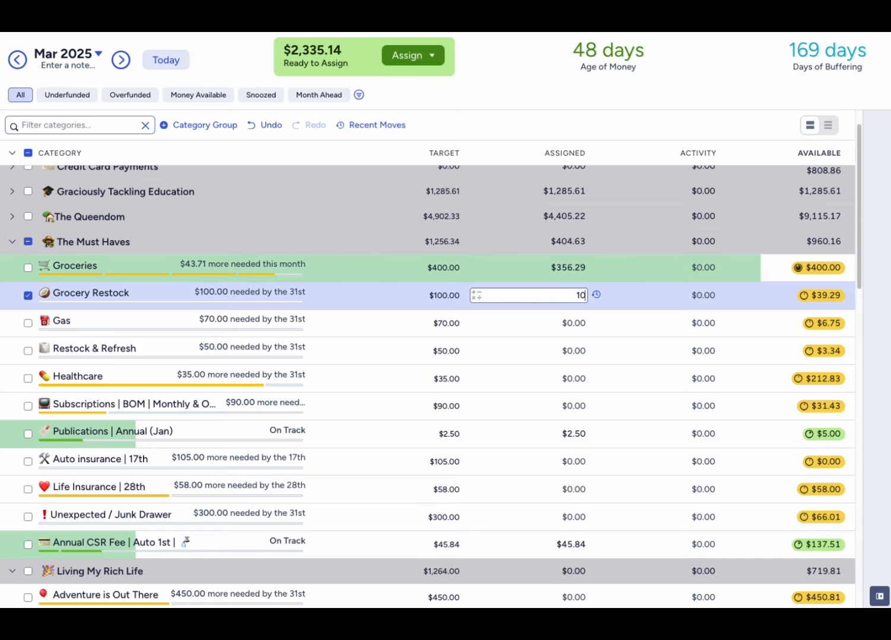
{"action": "type", "text": "0-39.29"}
{"action": "key", "text": "Return"}
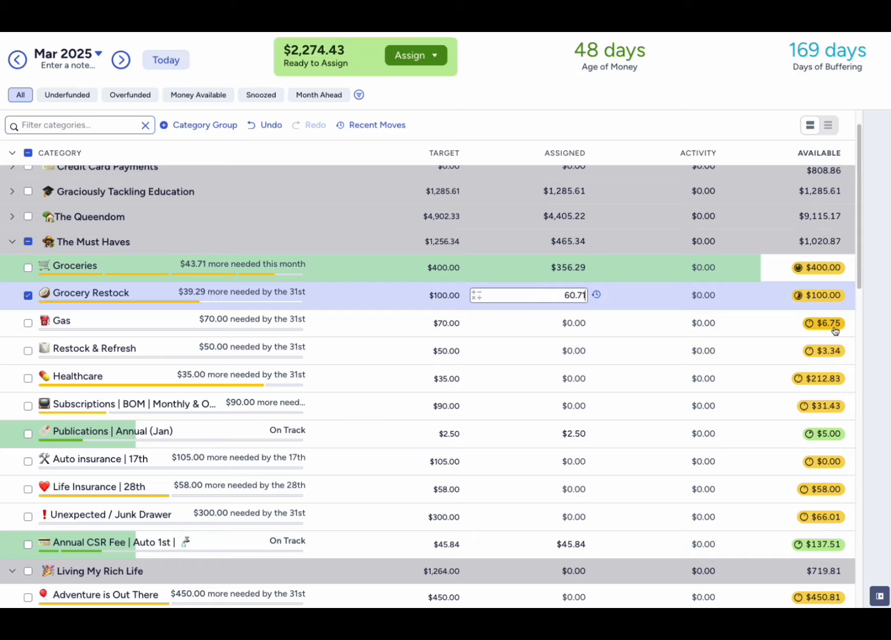
- Assign $63.25 to Gas in The Must Haves by subtracting the available $6.75 from $70, and deselect the category
{"action": "left_click", "coordinate": [569, 324]}
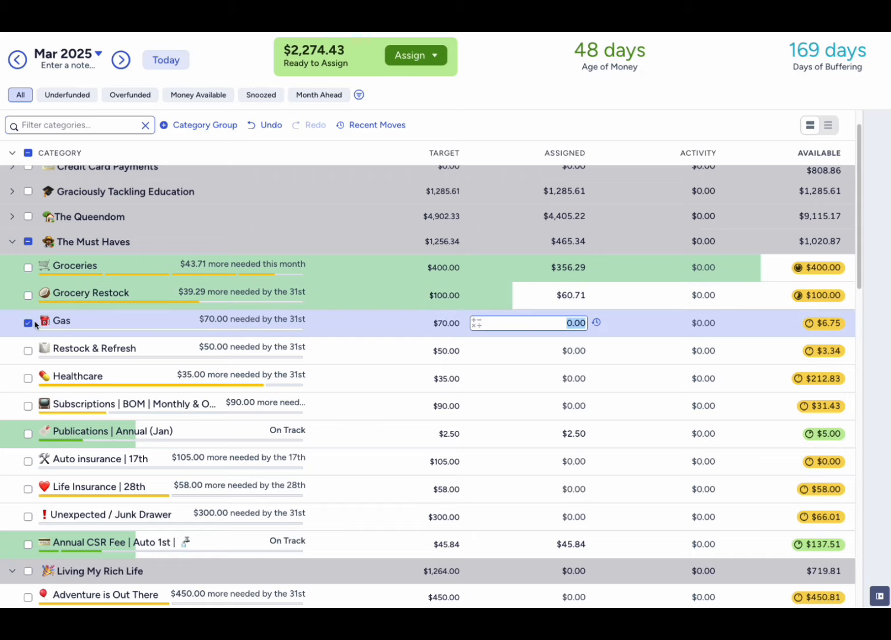
{"action": "type", "text": "70-6.75"}
{"action": "key", "text": "Return"}
{"action": "left_click", "coordinate": [28, 324]}
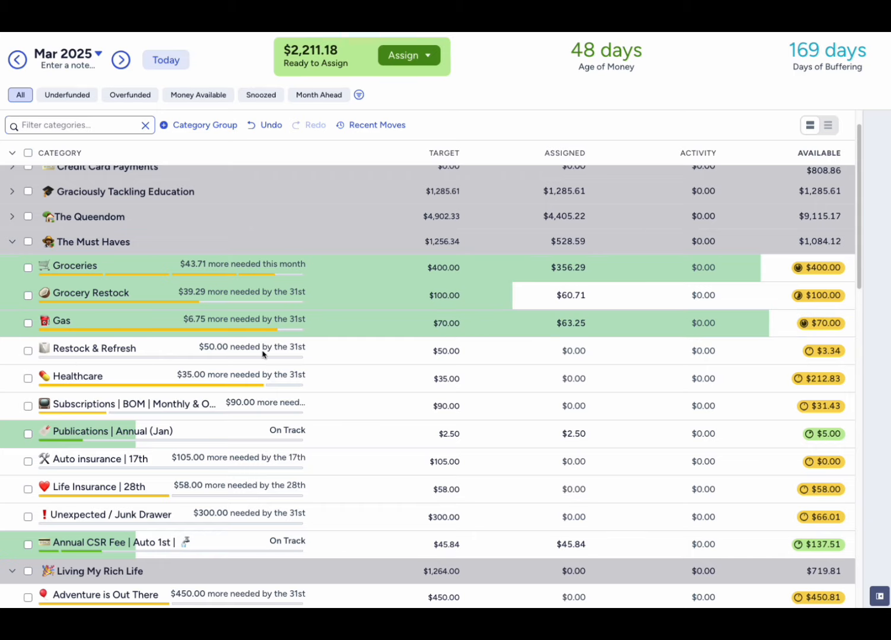
- Assign $46.66 to Restock & Refresh by subtracting the available $3.34 from $50, and deselect the category
{"action": "left_click", "coordinate": [533, 351]}
{"action": "type", "text": "50-3.34"}
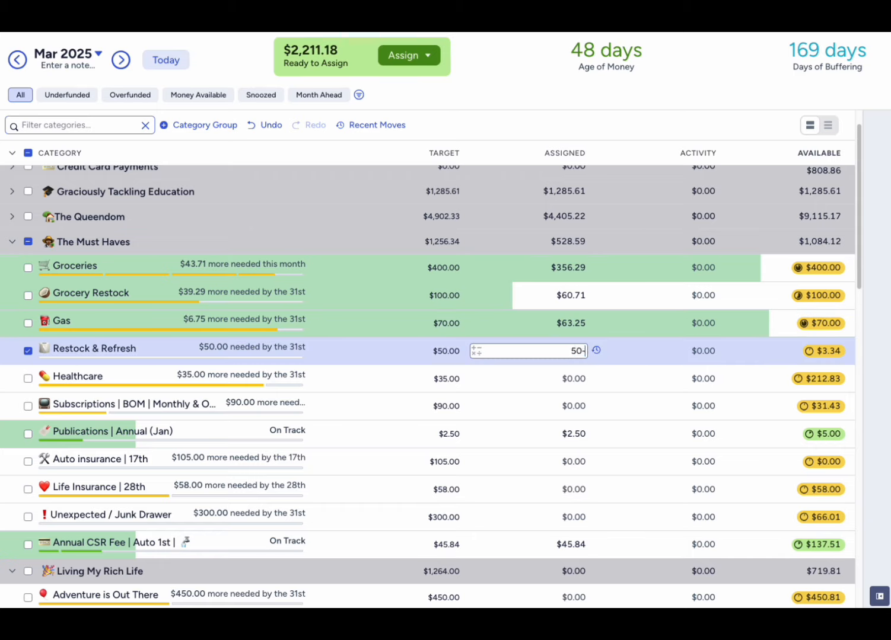
{"action": "key", "text": "Return"}
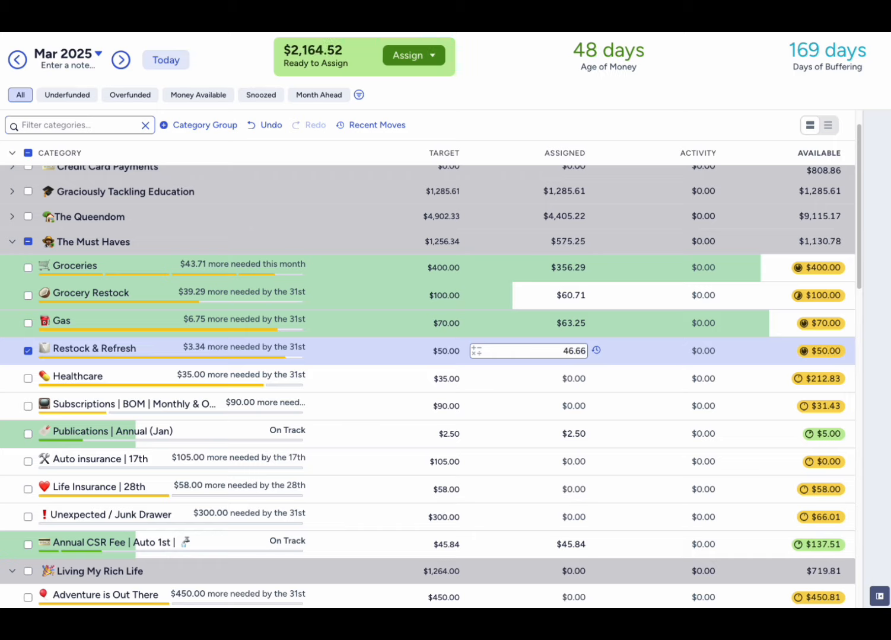
{"action": "left_click", "coordinate": [28, 351]}
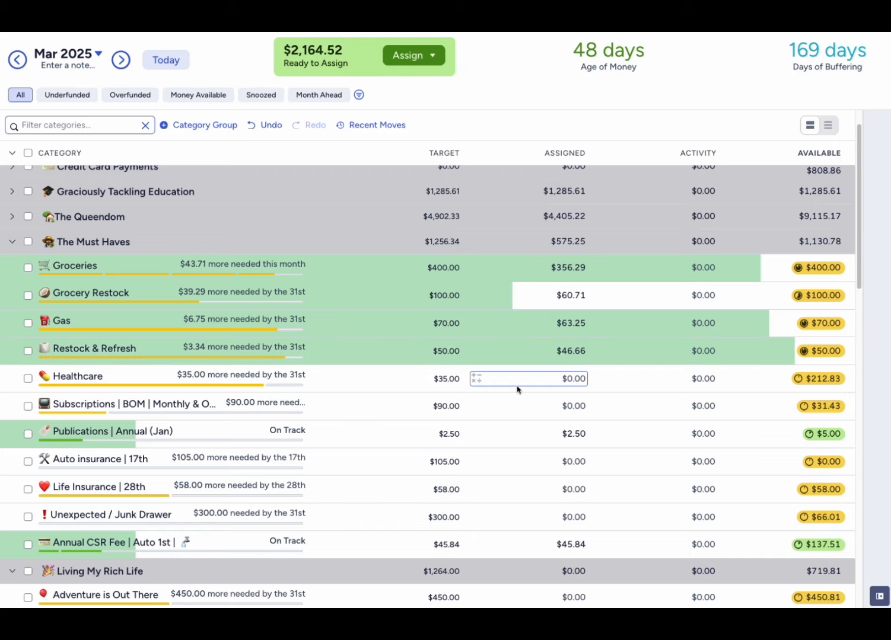
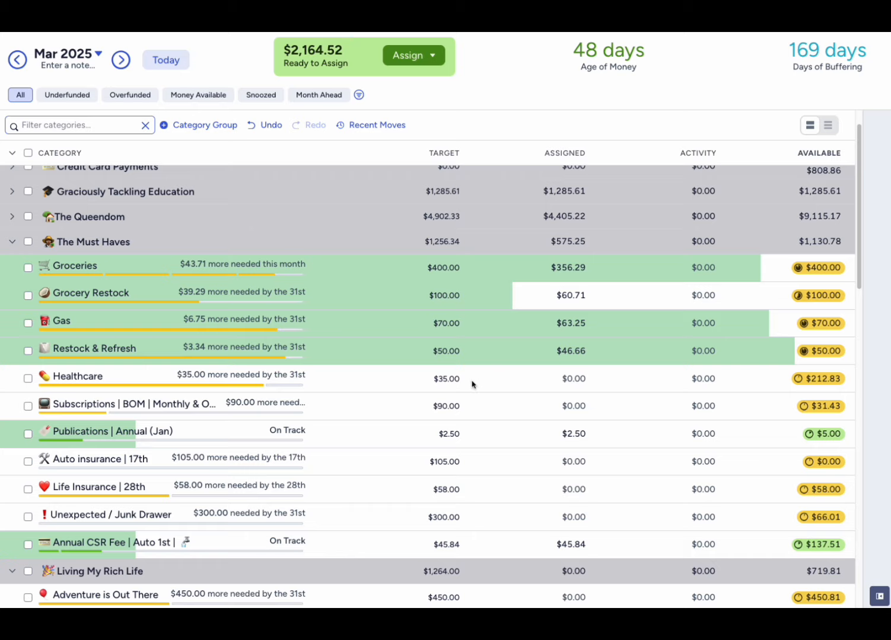
- Delete the $35 monthly target of the Healthcare category in The Must Haves, deselect the category and hide its details
{"action": "left_click", "coordinate": [28, 378]}
{"action": "left_click", "coordinate": [879, 596]}
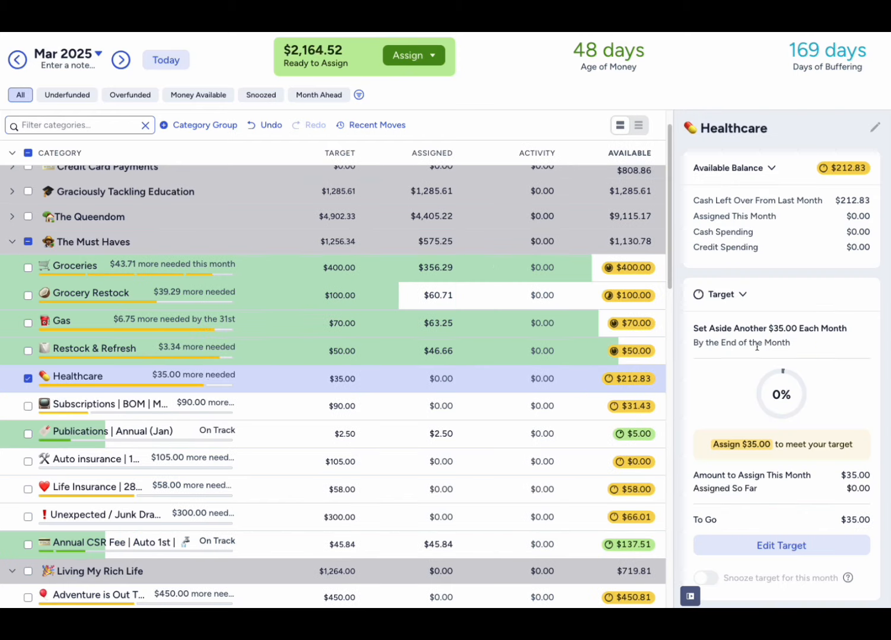
{"action": "scroll", "coordinate": [710, 499], "scroll_direction": "down", "scroll_amount": 2}
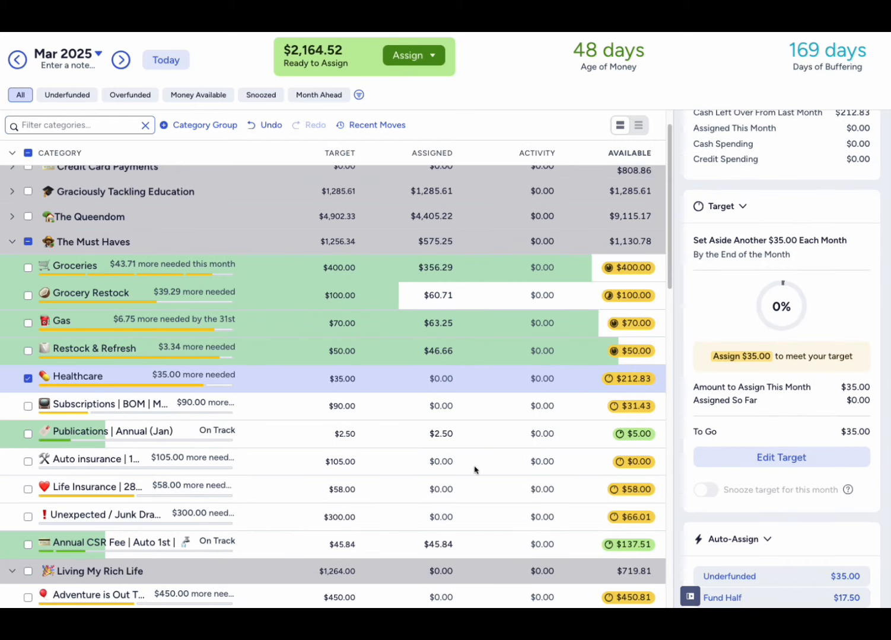
{"action": "left_click", "coordinate": [28, 379]}
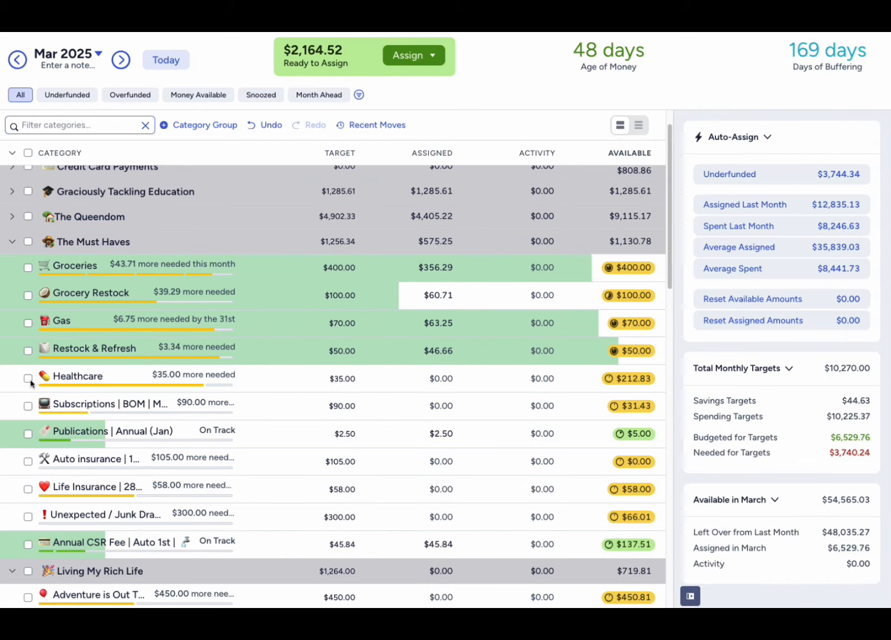
{"action": "left_click", "coordinate": [28, 378]}
{"action": "left_click", "coordinate": [740, 296]}
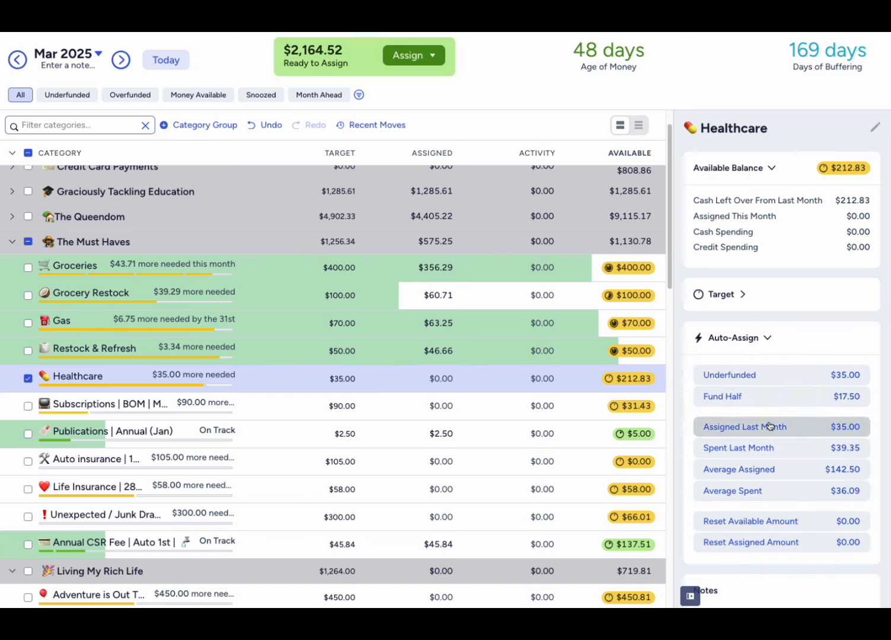
{"action": "left_click", "coordinate": [725, 295]}
{"action": "scroll", "coordinate": [769, 537], "scroll_direction": "down", "scroll_amount": 1}
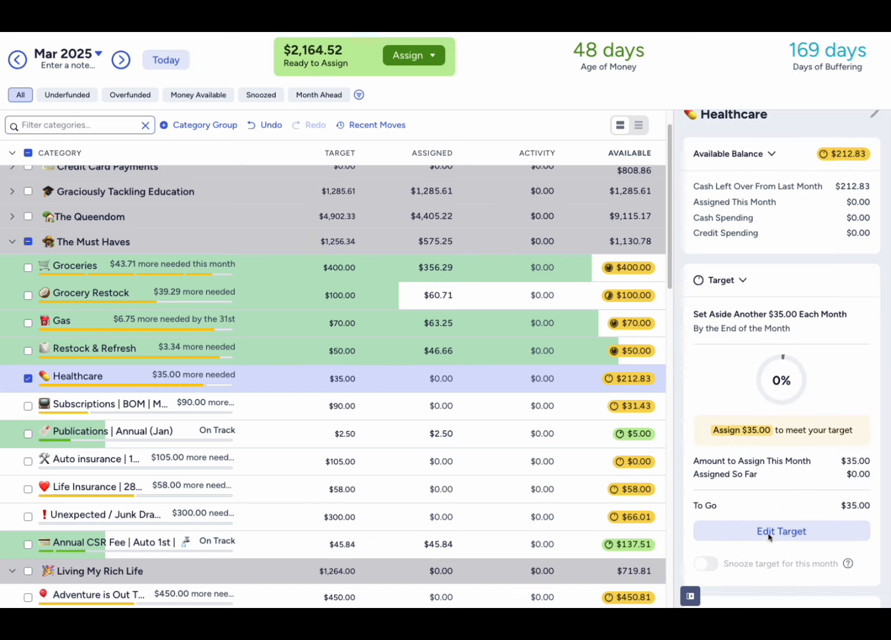
{"action": "left_click", "coordinate": [771, 513]}
{"action": "left_click", "coordinate": [782, 471]}
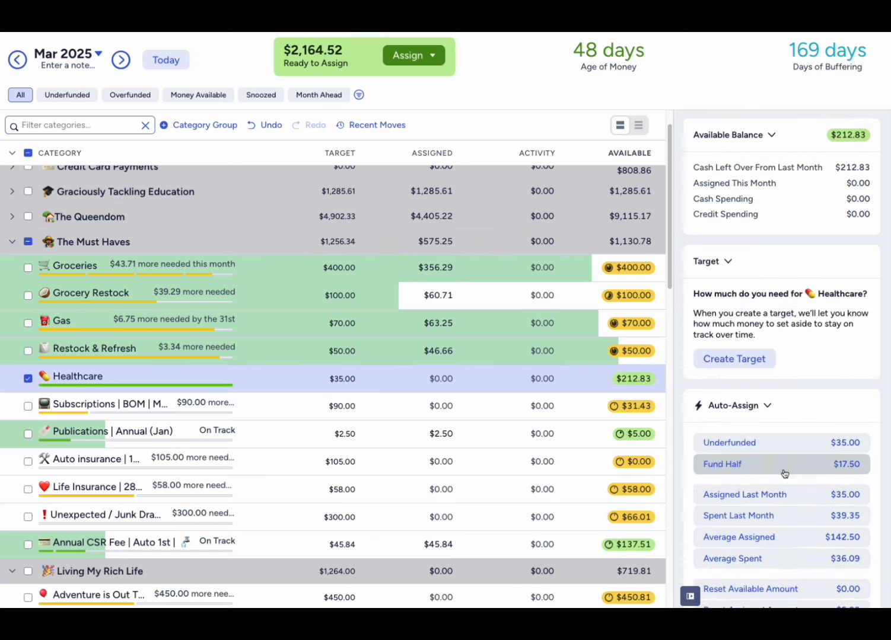
{"action": "left_click", "coordinate": [28, 378]}
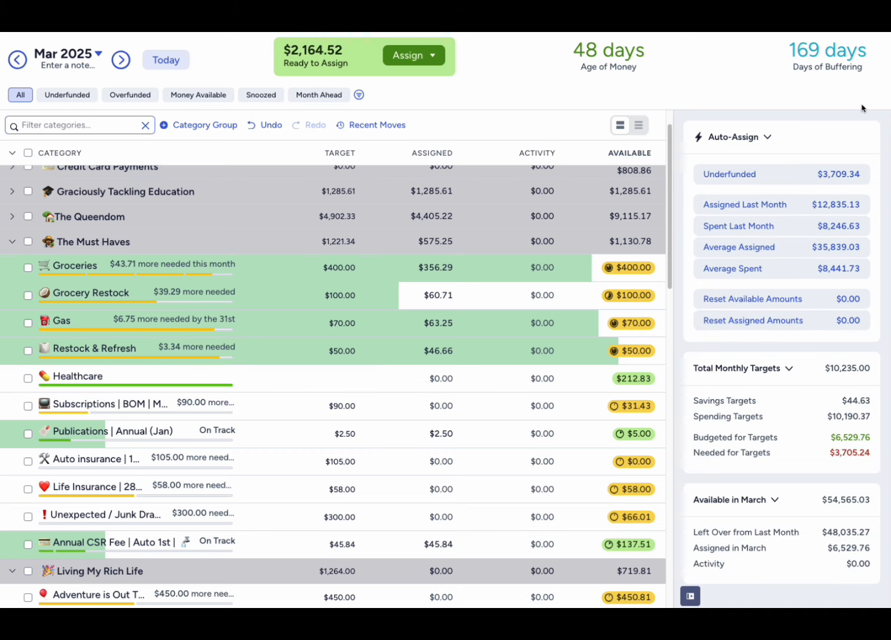
{"action": "left_click", "coordinate": [690, 597]}
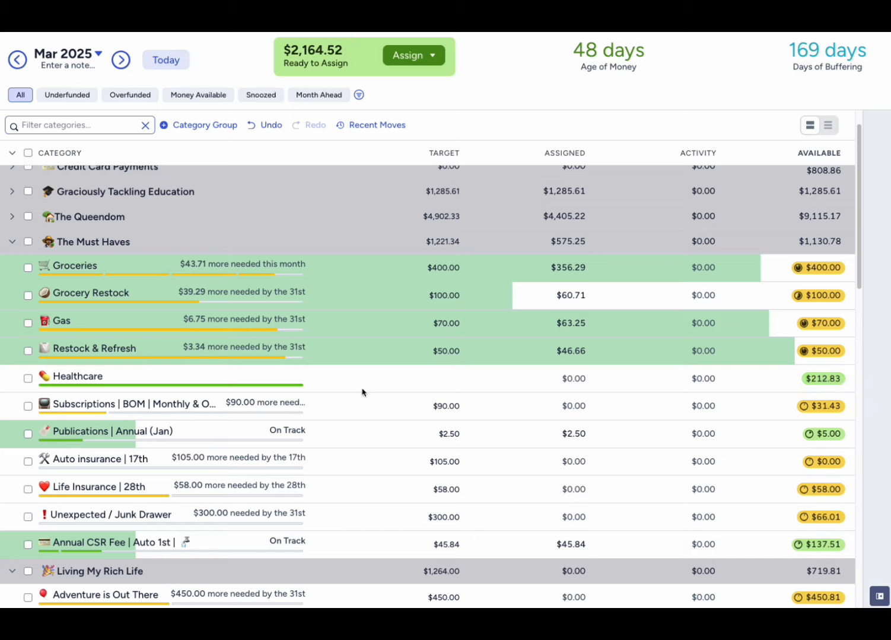
- Assign $90 to Subscriptions in The Must Haves and deselect the category
{"action": "scroll", "coordinate": [274, 384], "scroll_direction": "down", "scroll_amount": 1}
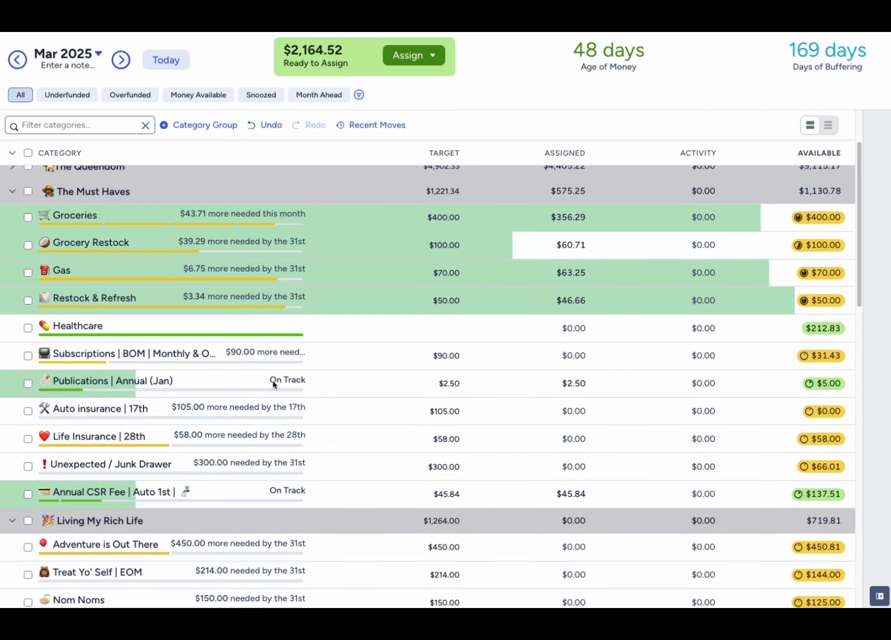
{"action": "left_click", "coordinate": [583, 354]}
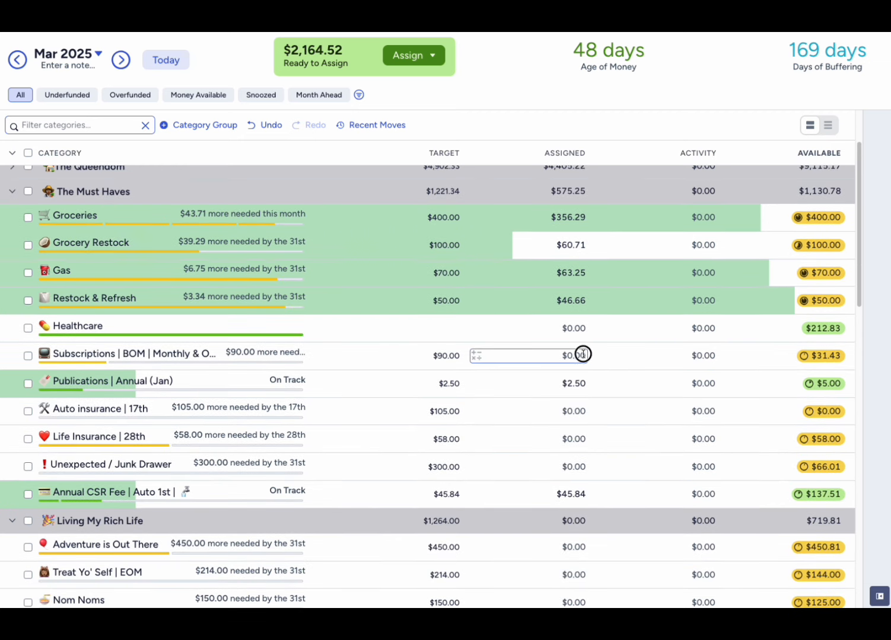
{"action": "left_click", "coordinate": [583, 354]}
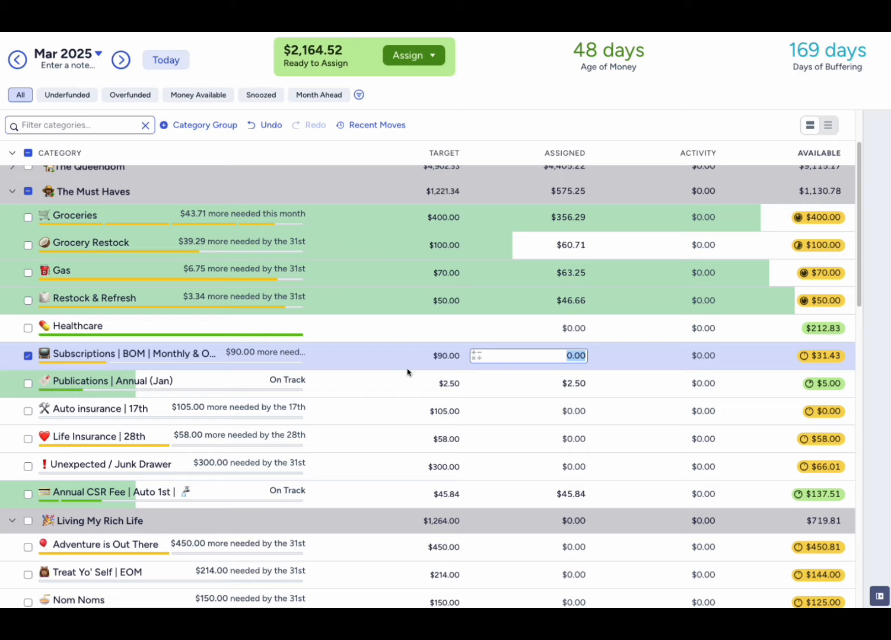
{"action": "type", "text": "90"}
{"action": "key", "text": "Return"}
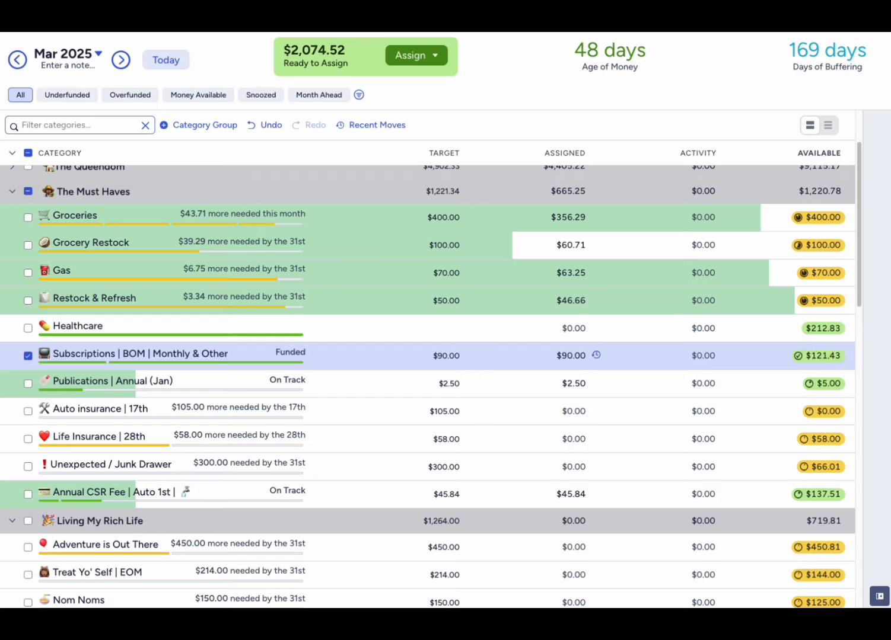
{"action": "left_click", "coordinate": [28, 356]}
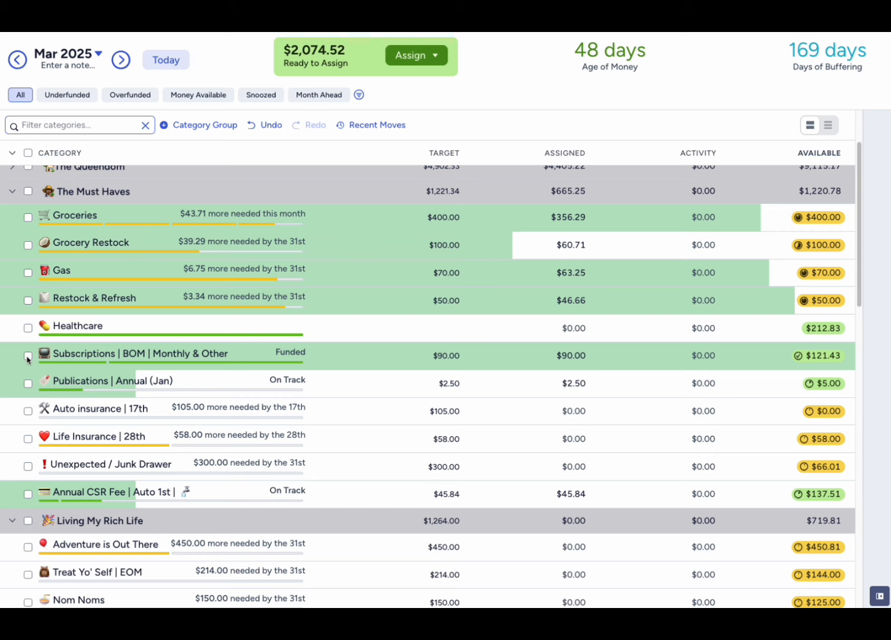
- Review the Subscriptions category's notes for the individual services and their monthly costs, and deselect the category
{"action": "left_click", "coordinate": [27, 357]}
{"action": "scroll", "coordinate": [831, 529], "scroll_direction": "down", "scroll_amount": 5}
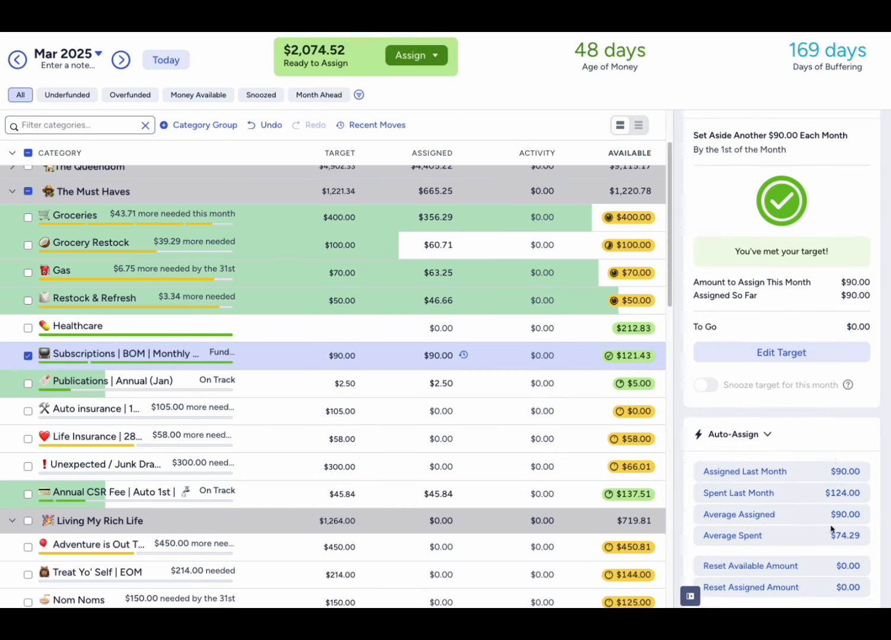
{"action": "scroll", "coordinate": [830, 530], "scroll_direction": "down", "scroll_amount": 3}
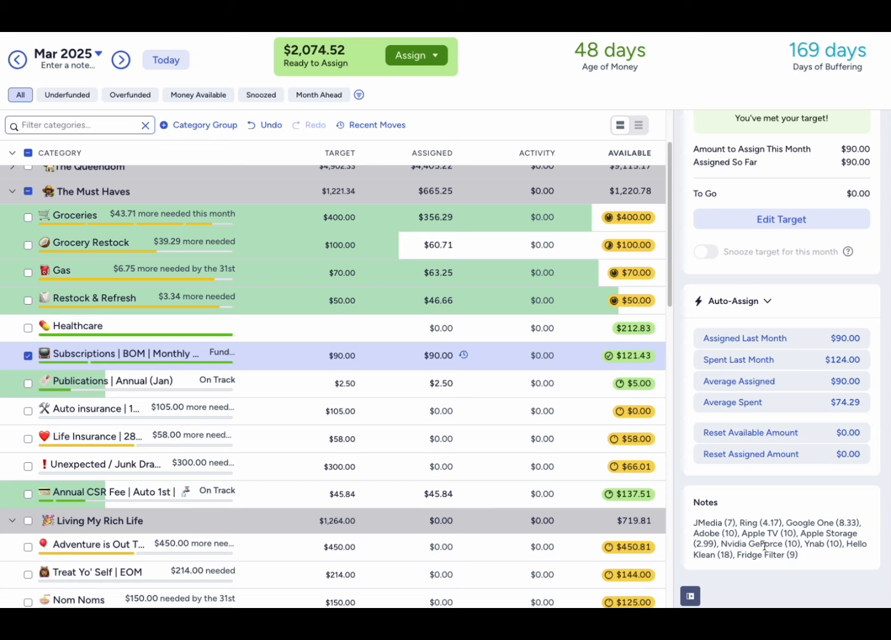
{"action": "double_click", "coordinate": [737, 546]}
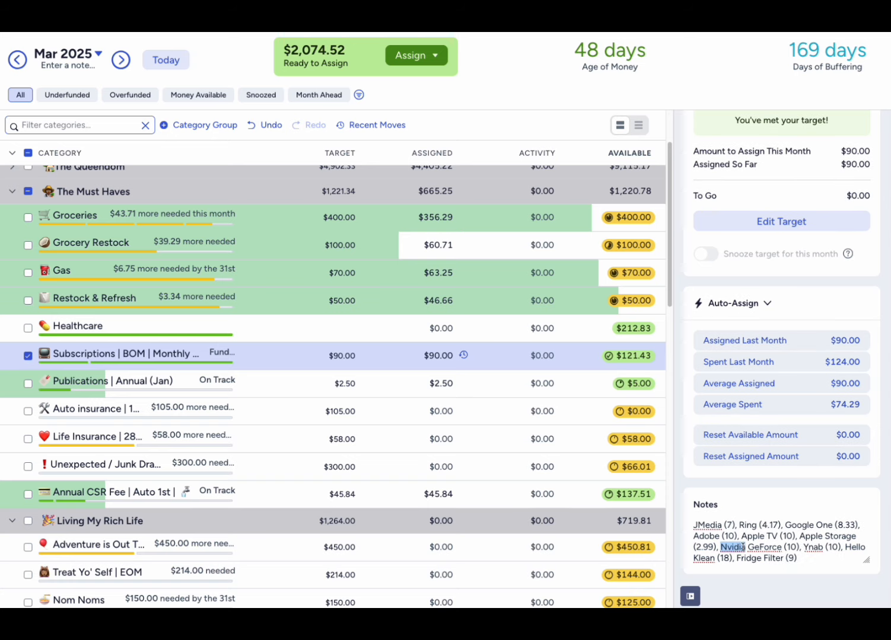
{"action": "double_click", "coordinate": [815, 548]}
{"action": "left_click", "coordinate": [807, 564]}
{"action": "left_click", "coordinate": [682, 598]}
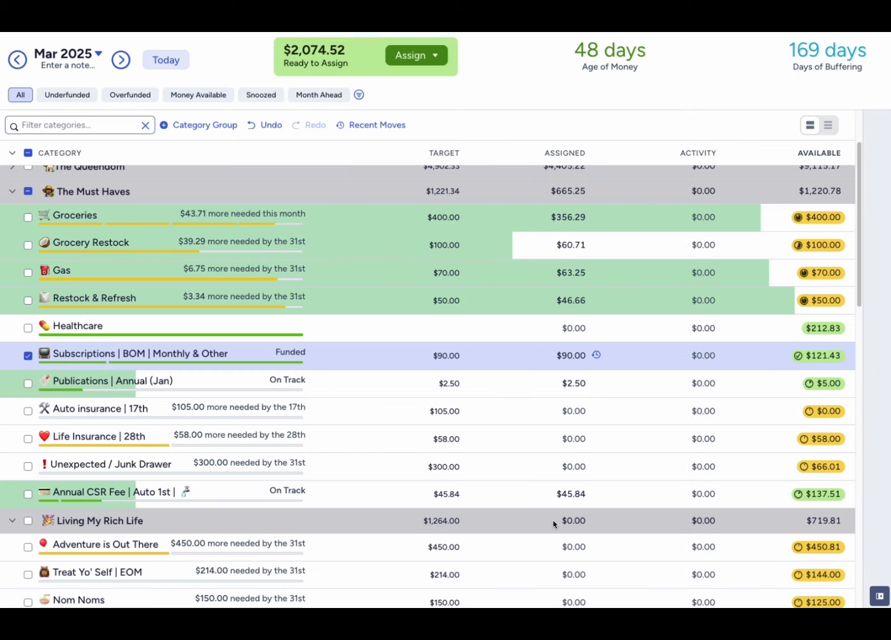
{"action": "left_click", "coordinate": [52, 361]}
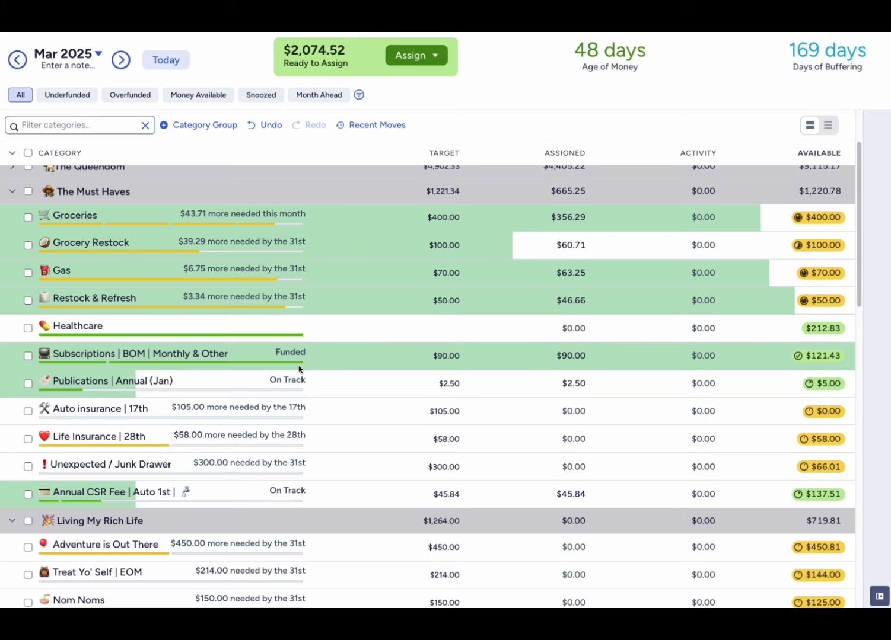
- Assign $105 to Auto insurance and $58 to Life Insurance in The Must Haves
{"action": "scroll", "coordinate": [298, 368], "scroll_direction": "down", "scroll_amount": 1}
{"action": "left_click", "coordinate": [555, 347]}
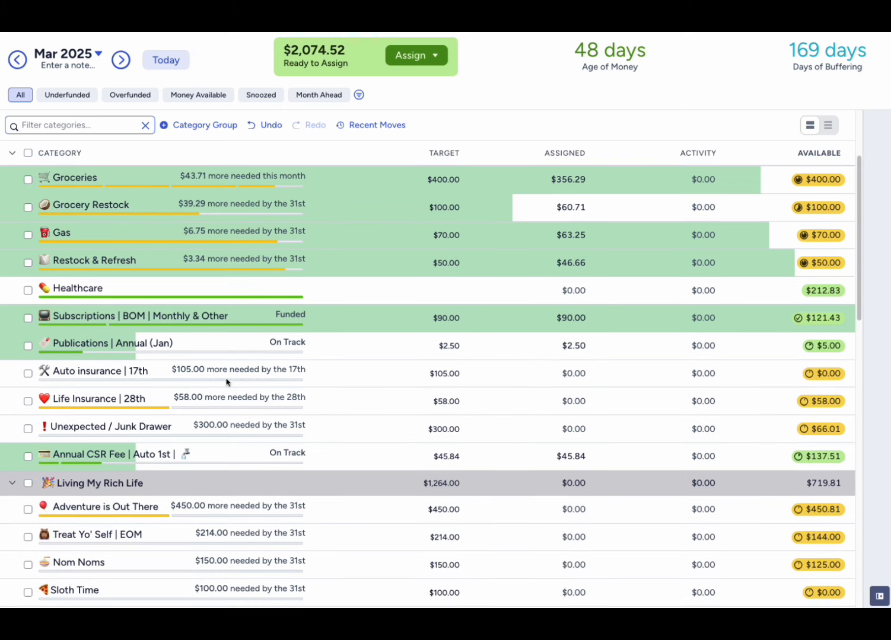
{"action": "left_click", "coordinate": [555, 373]}
{"action": "key", "text": "BackSpace"}
{"action": "type", "text": "105"}
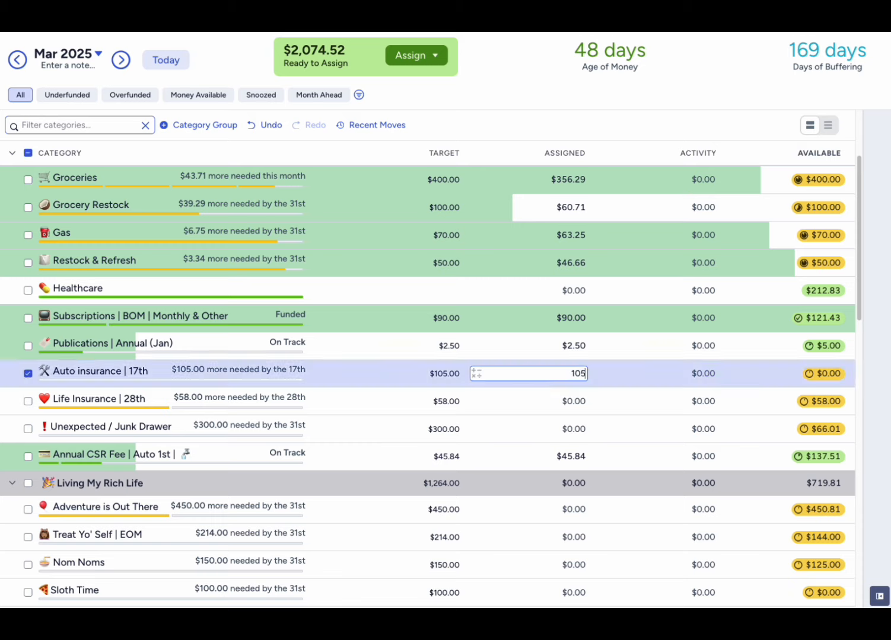
{"action": "key", "text": "Tab"}
{"action": "type", "text": "58"}
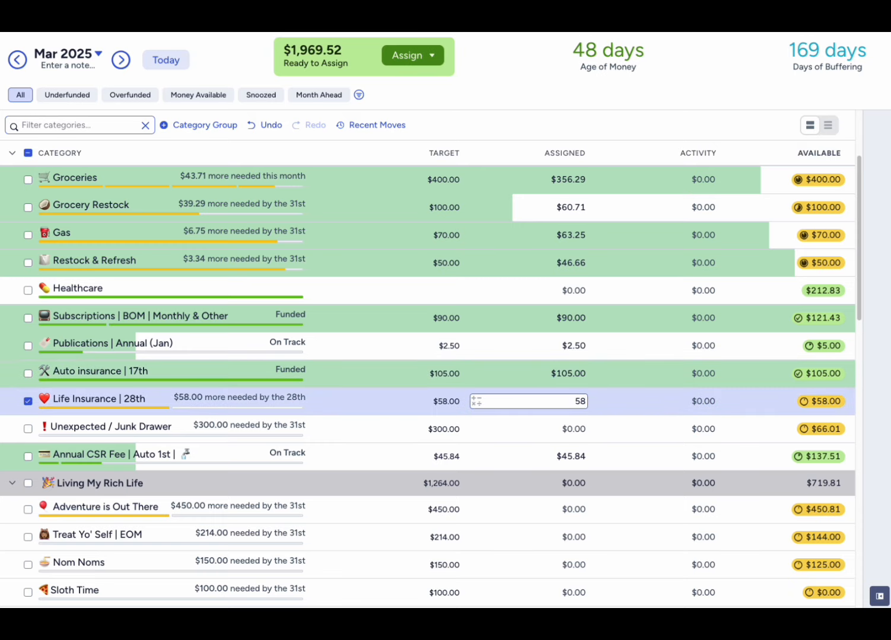
- Check the spending history of Unexpected / Junk Drawer, assign it $183.99 by subtracting the available $66.01 from $250, and deselect the category
{"action": "left_click", "coordinate": [554, 428]}
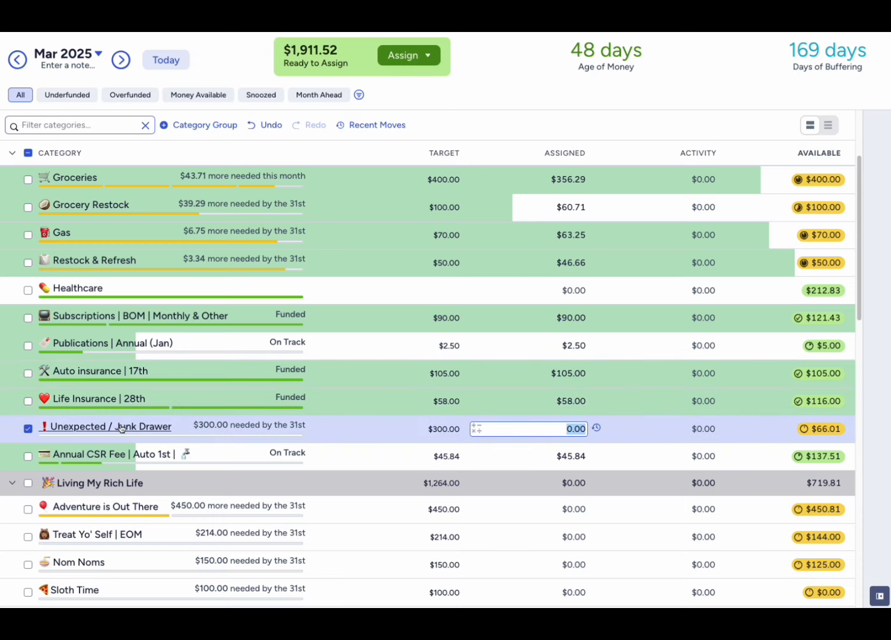
{"action": "key", "text": "Escape"}
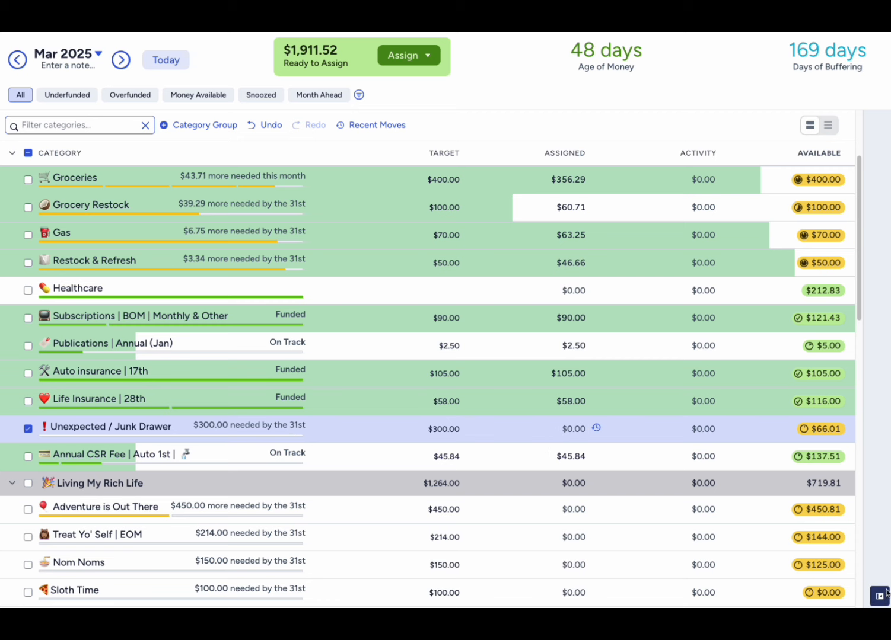
{"action": "left_click", "coordinate": [886, 593]}
{"action": "scroll", "coordinate": [811, 457], "scroll_direction": "down", "scroll_amount": 6}
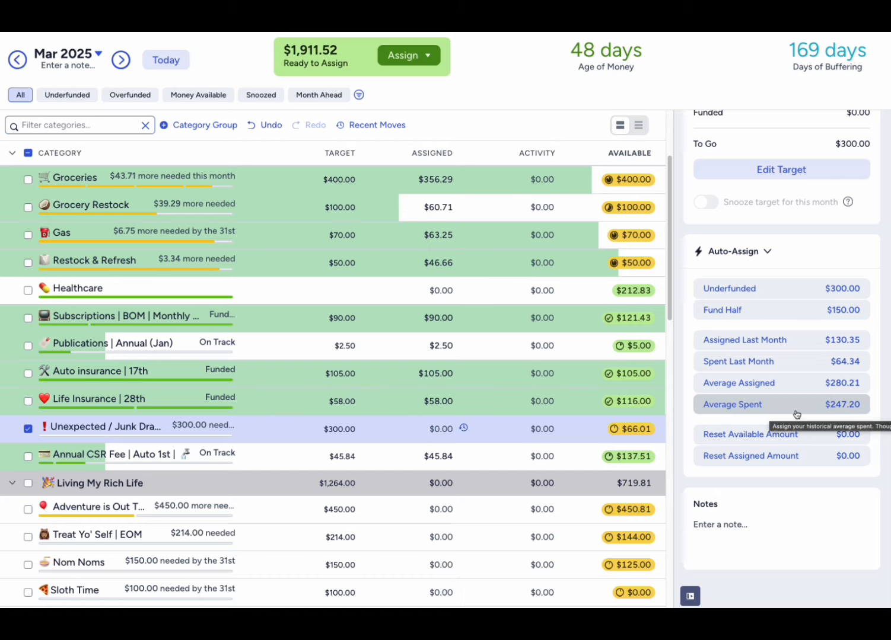
{"action": "left_click", "coordinate": [426, 432]}
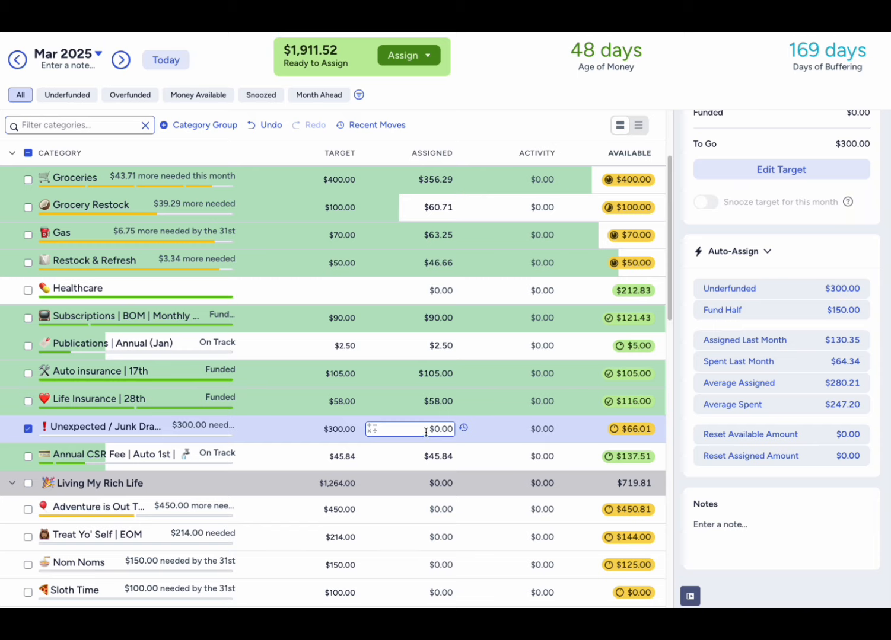
{"action": "type", "text": "250-66.01"}
{"action": "key", "text": "Return"}
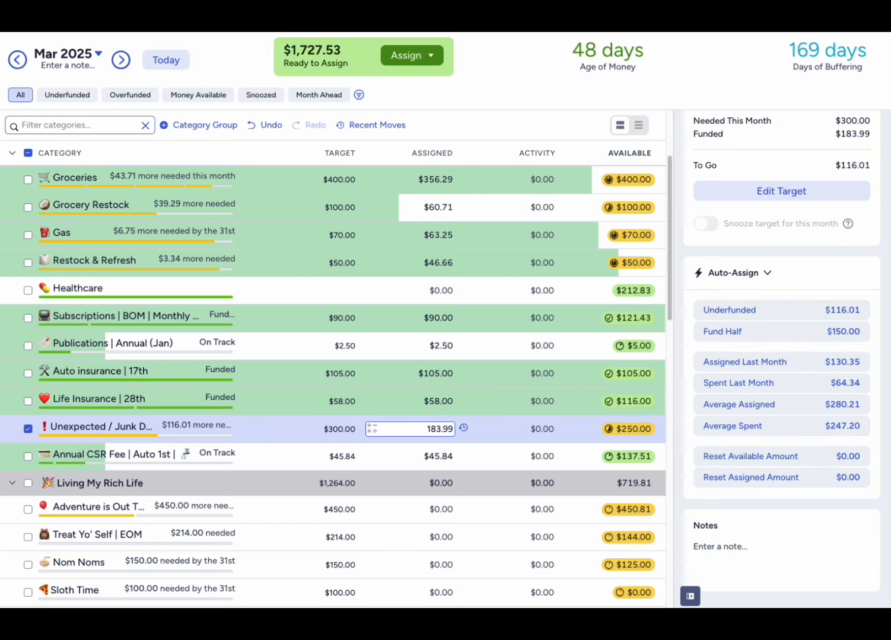
{"action": "left_click", "coordinate": [28, 429]}
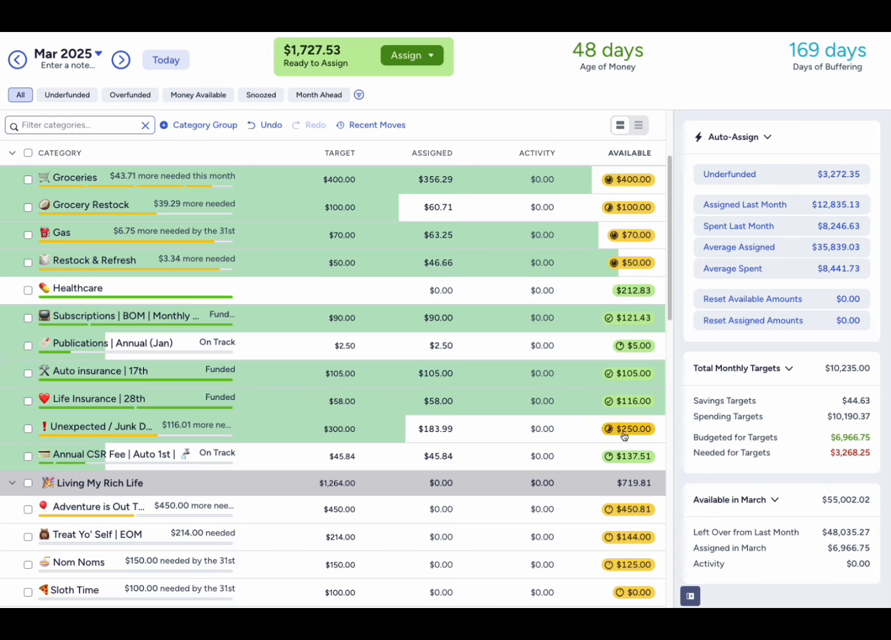
{"action": "left_click", "coordinate": [435, 430]}
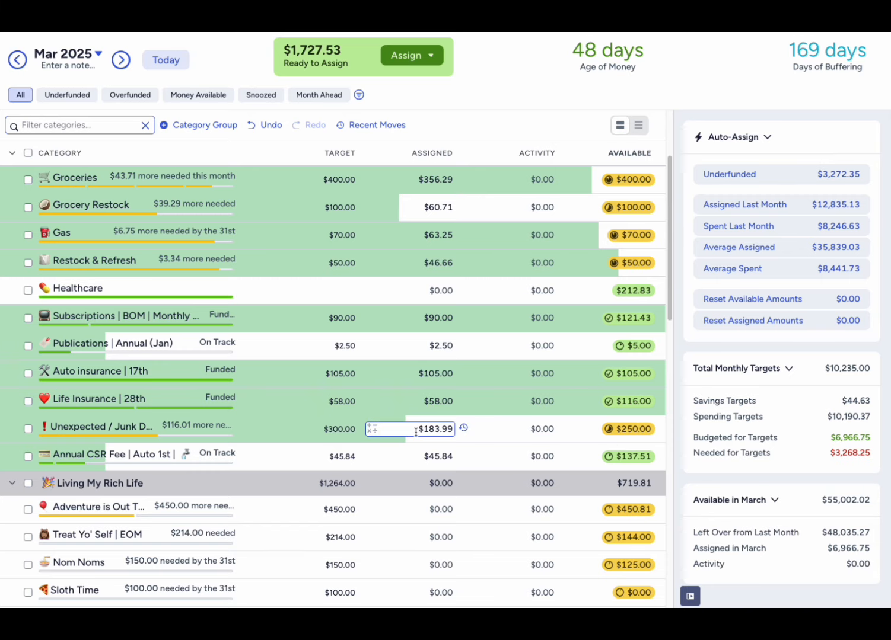
{"action": "key", "text": "Escape"}
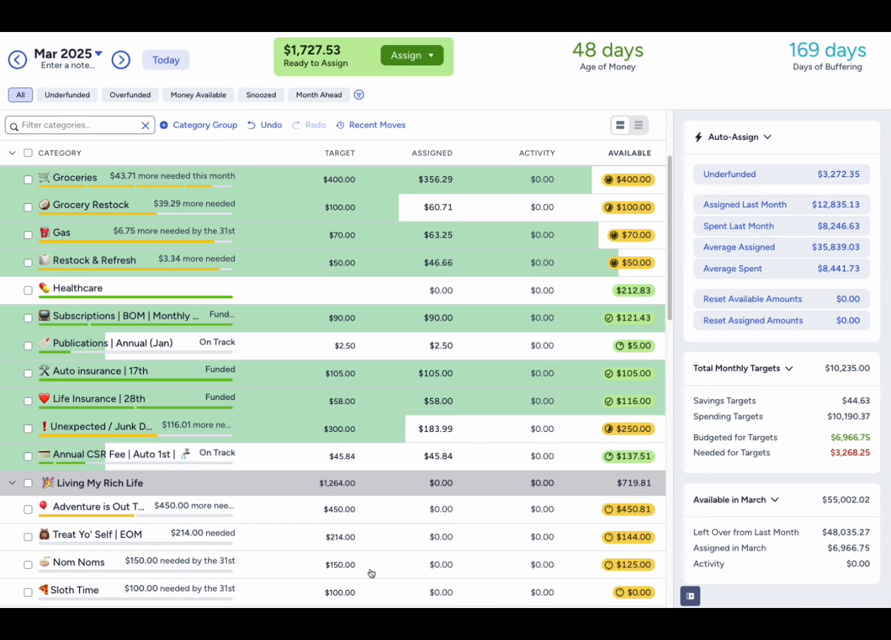
{"action": "left_click", "coordinate": [392, 425]}
{"action": "left_click", "coordinate": [409, 452]}
- Assign $450 to Adventure is Out There in Living My Rich Life and deselect the category
{"action": "scroll", "coordinate": [408, 450], "scroll_direction": "down", "scroll_amount": 2}
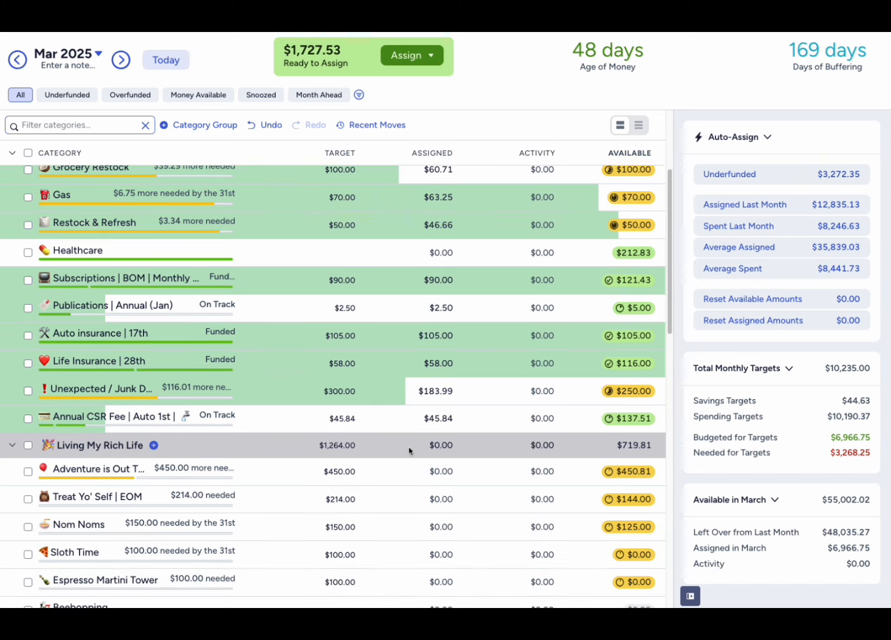
{"action": "left_click", "coordinate": [409, 451]}
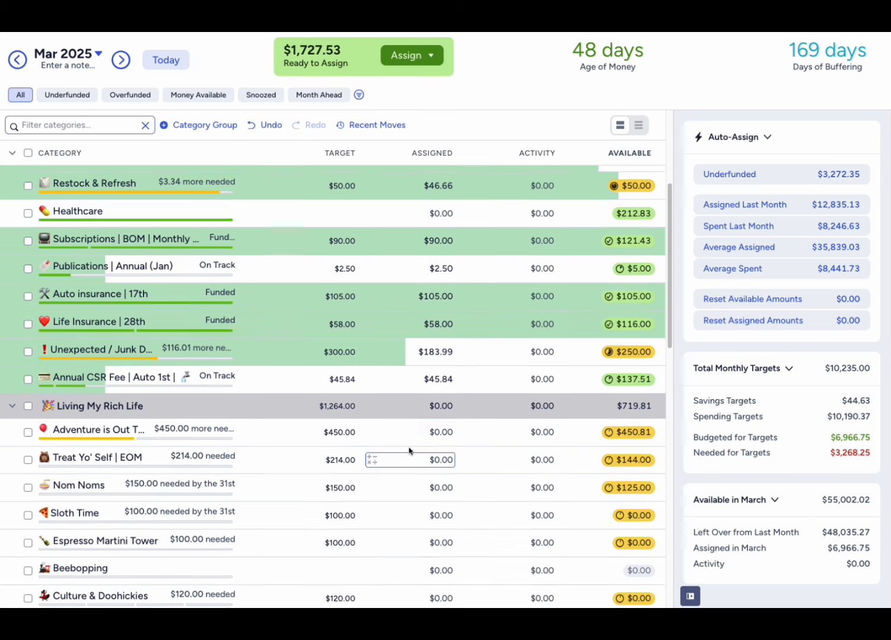
{"action": "scroll", "coordinate": [408, 451], "scroll_direction": "down", "scroll_amount": 1}
{"action": "left_click", "coordinate": [415, 409]}
{"action": "left_click", "coordinate": [441, 409]}
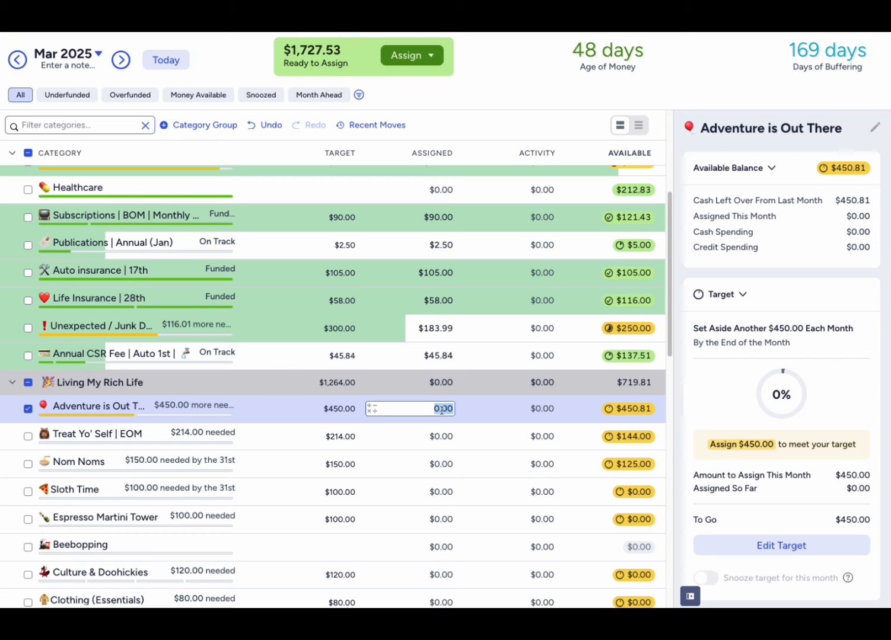
{"action": "type", "text": "450"}
{"action": "key", "text": "Return"}
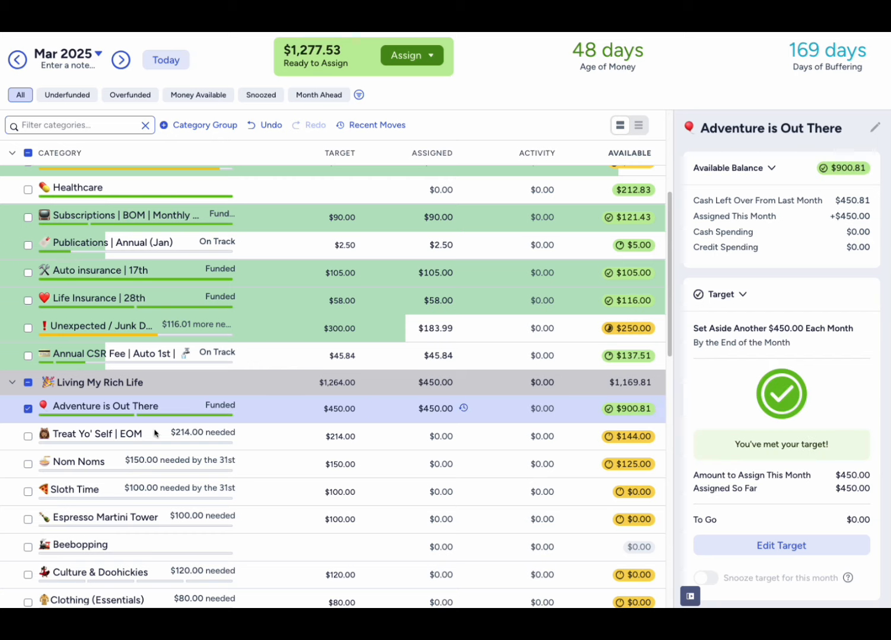
{"action": "left_click", "coordinate": [28, 409]}
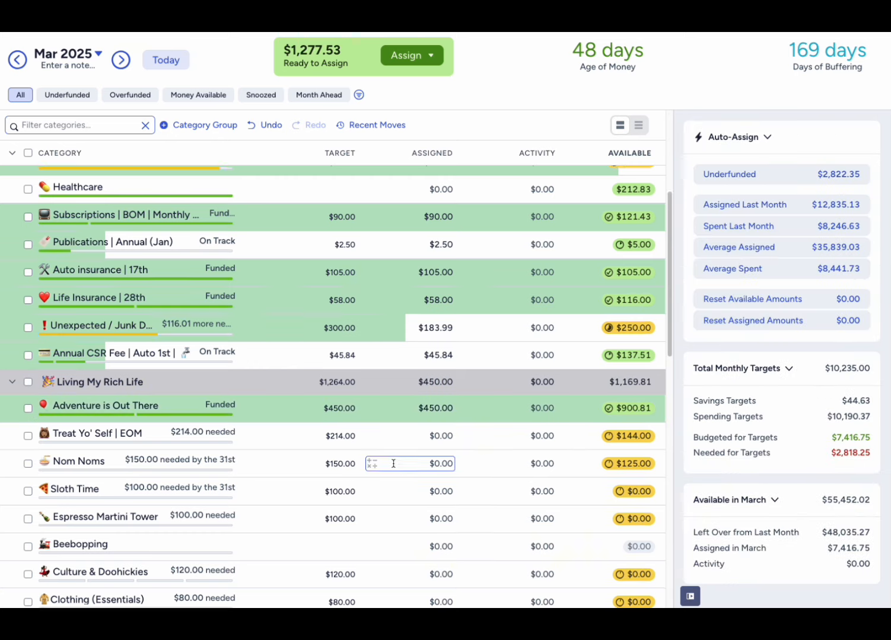
- Assign $83 to Treat Yo' Self in Living My Rich Life and deselect the category
{"action": "scroll", "coordinate": [393, 462], "scroll_direction": "down", "scroll_amount": 3}
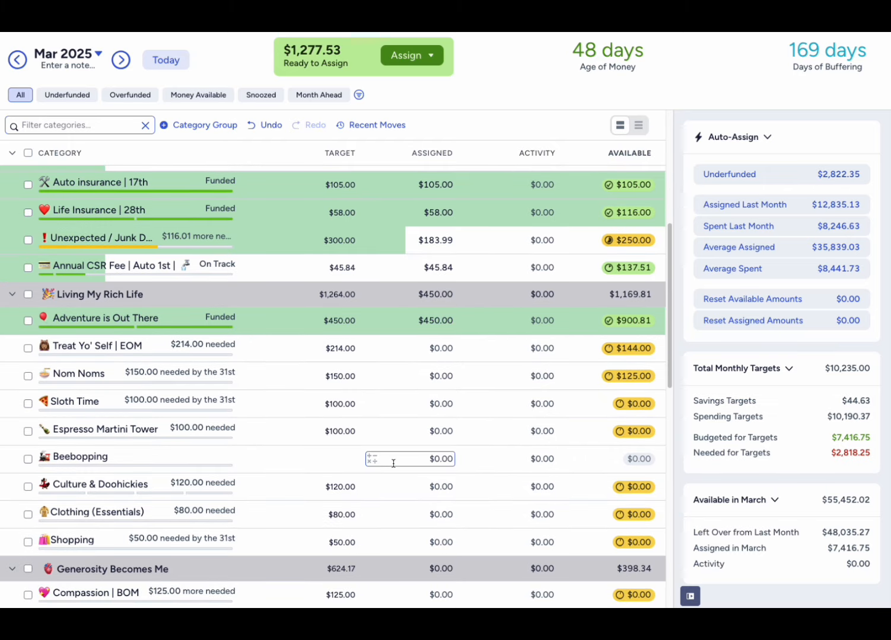
{"action": "left_click", "coordinate": [439, 350]}
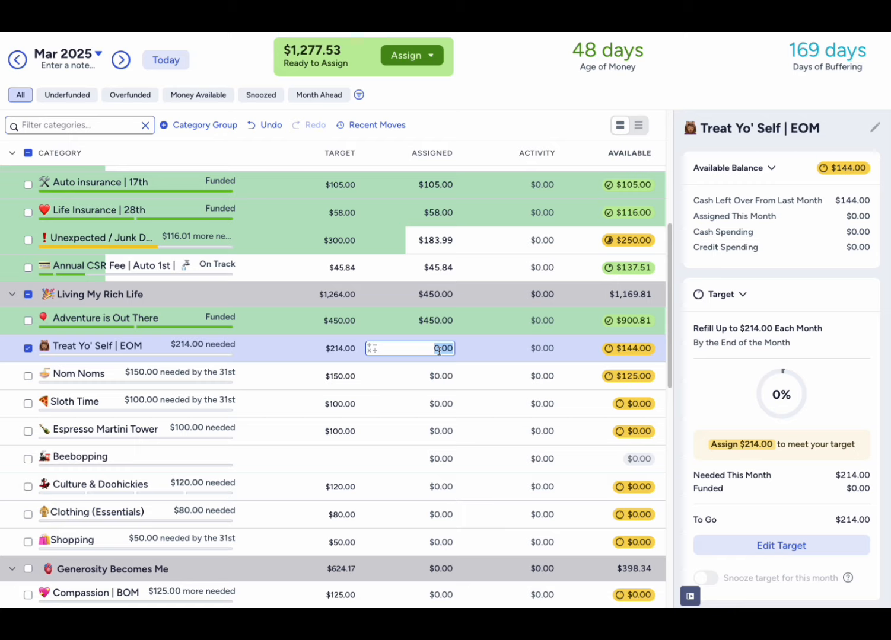
{"action": "type", "text": "83"}
{"action": "key", "text": "Return"}
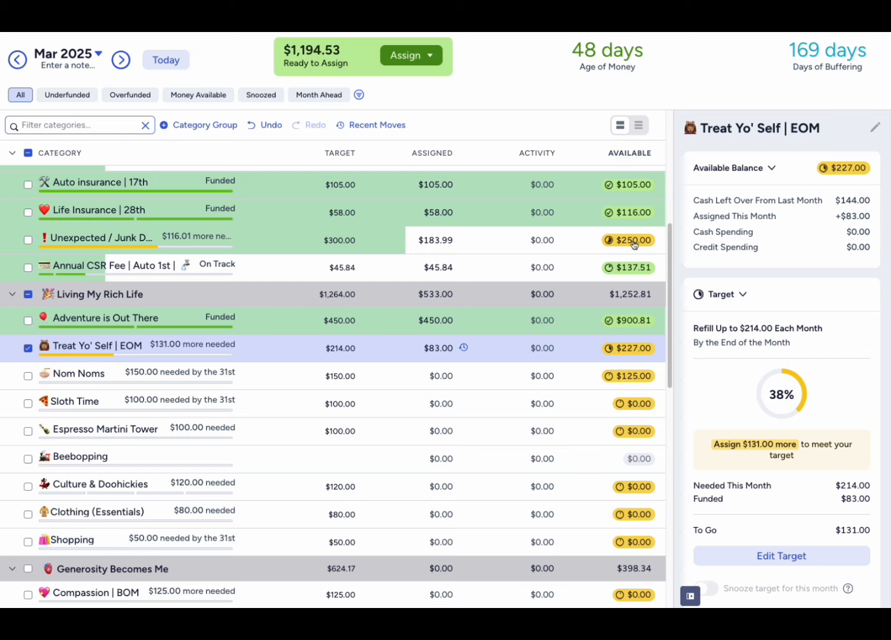
{"action": "left_click", "coordinate": [28, 348]}
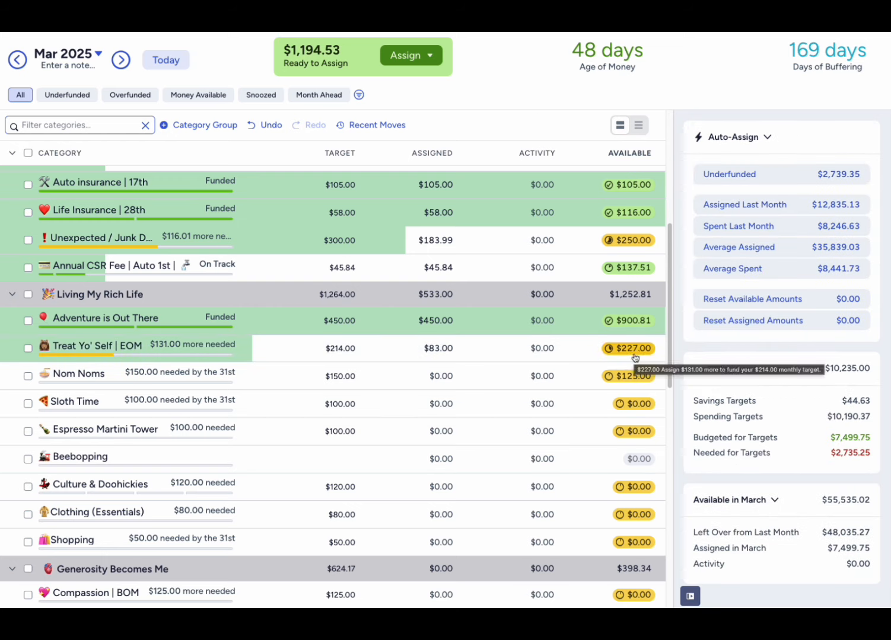
{"action": "mouse_move", "coordinate": [631, 354]}
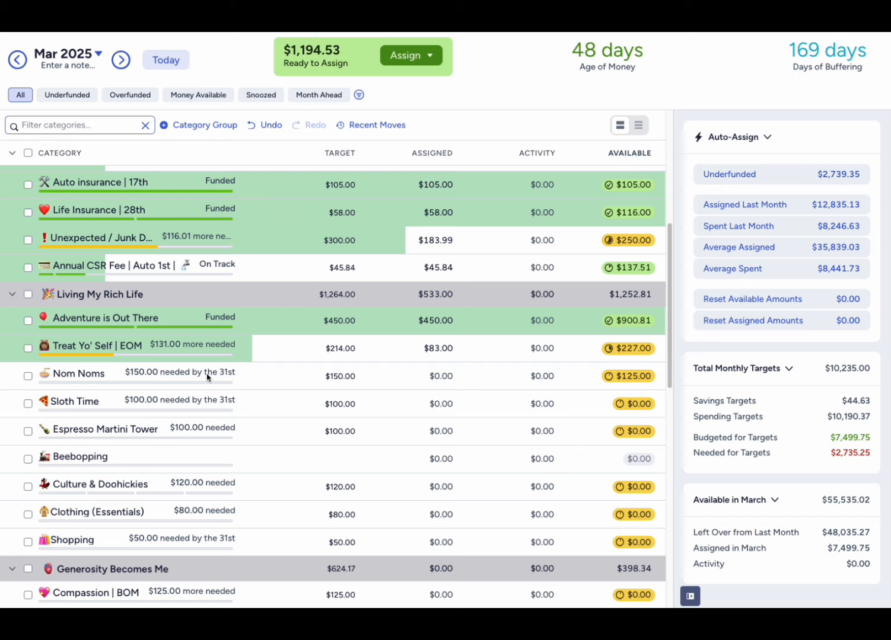
{"action": "left_click", "coordinate": [28, 376]}
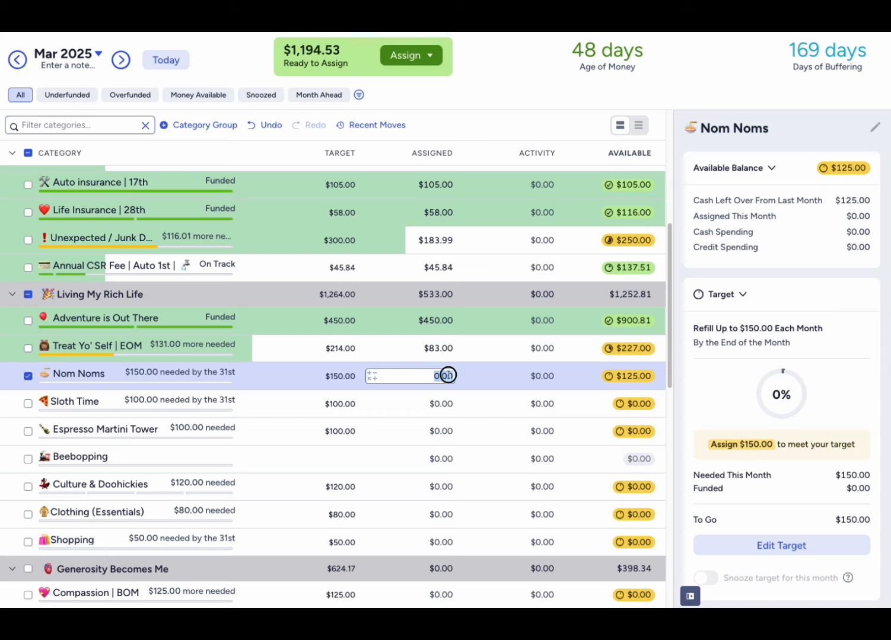
{"action": "left_click", "coordinate": [28, 376]}
{"action": "left_click", "coordinate": [445, 377]}
{"action": "left_click", "coordinate": [28, 376]}
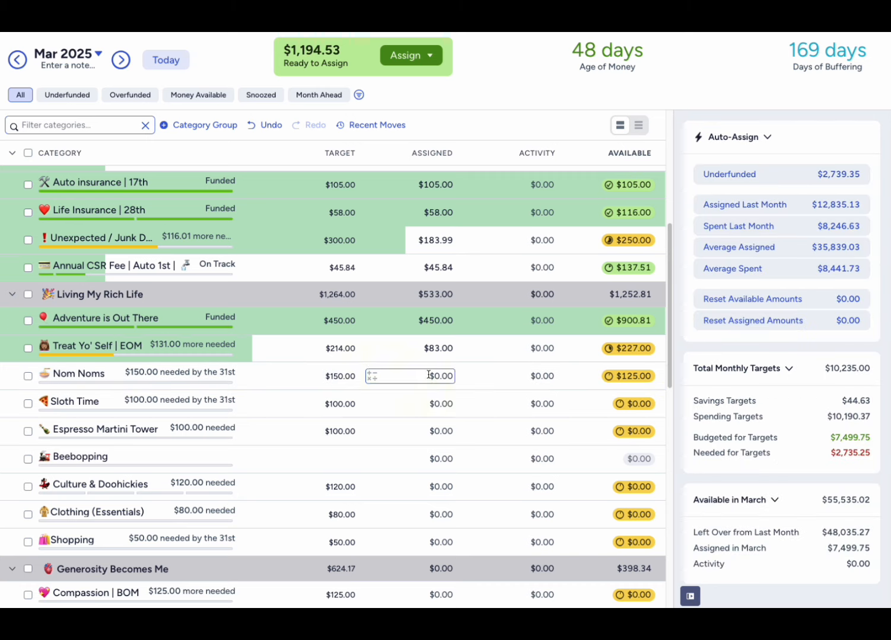
- Assign $125 to Compassion in Generosity Becomes Me and deselect the category
{"action": "scroll", "coordinate": [429, 375], "scroll_direction": "down", "scroll_amount": 3}
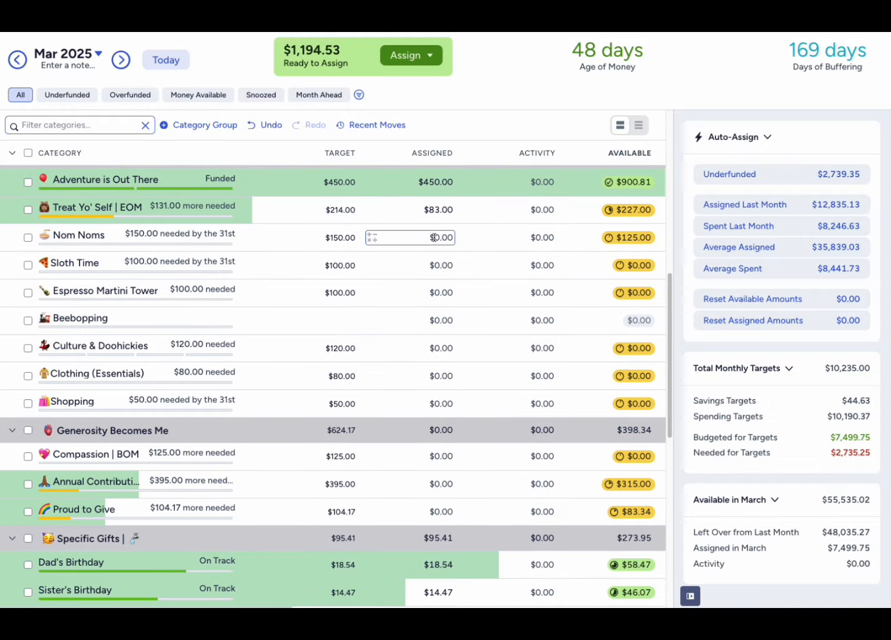
{"action": "left_click", "coordinate": [430, 453]}
{"action": "type", "text": "125"}
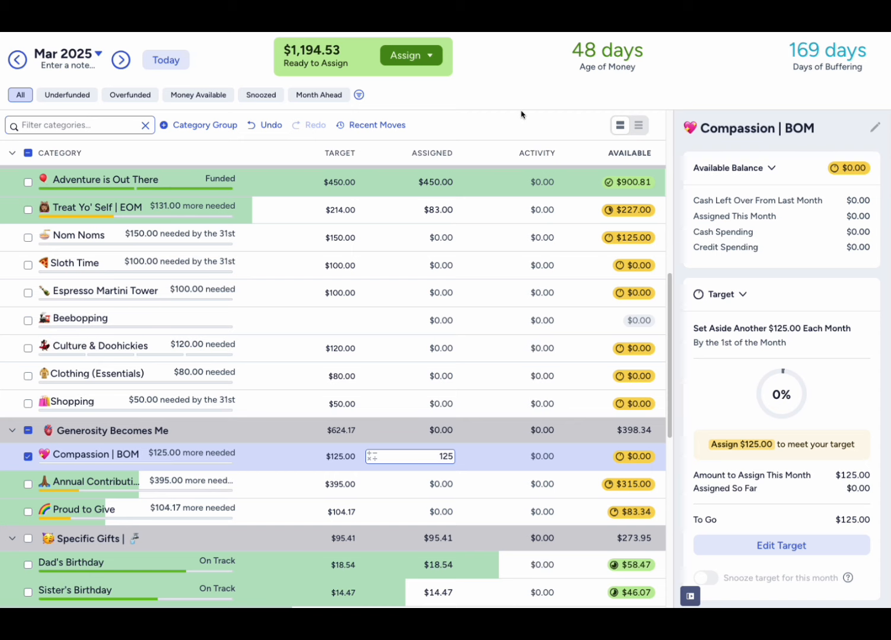
{"action": "key", "text": "Return"}
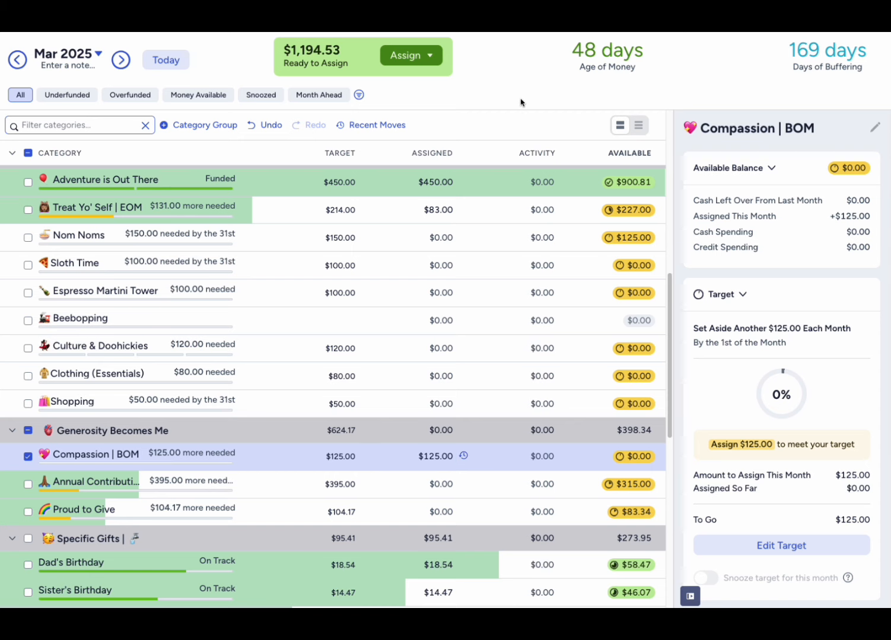
{"action": "left_click", "coordinate": [28, 457]}
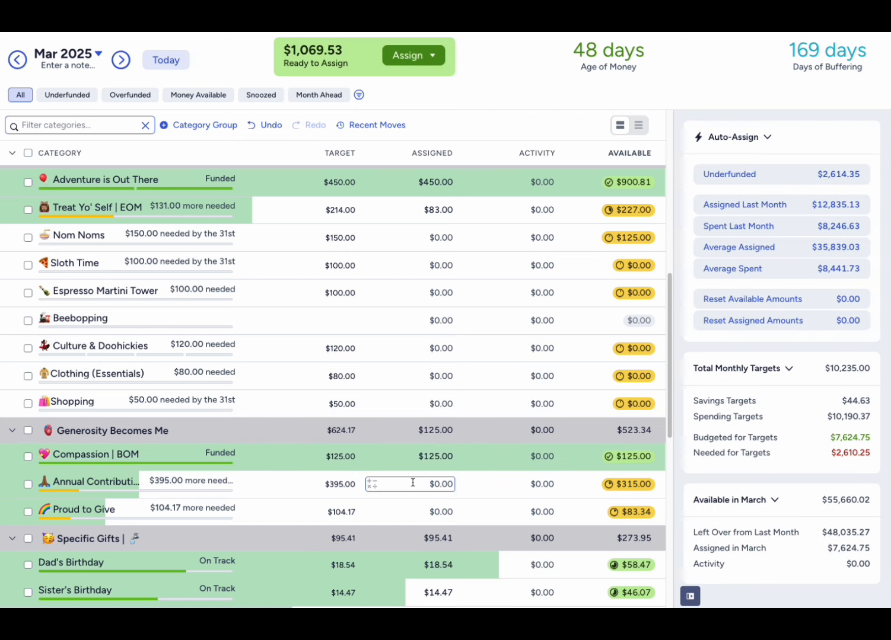
- Collapse the Specific Gifts group and assign $250 each to Retirement Roadmap and Brokerage & Stocks in Wealth Building
{"action": "scroll", "coordinate": [23, 416], "scroll_direction": "down", "scroll_amount": 2}
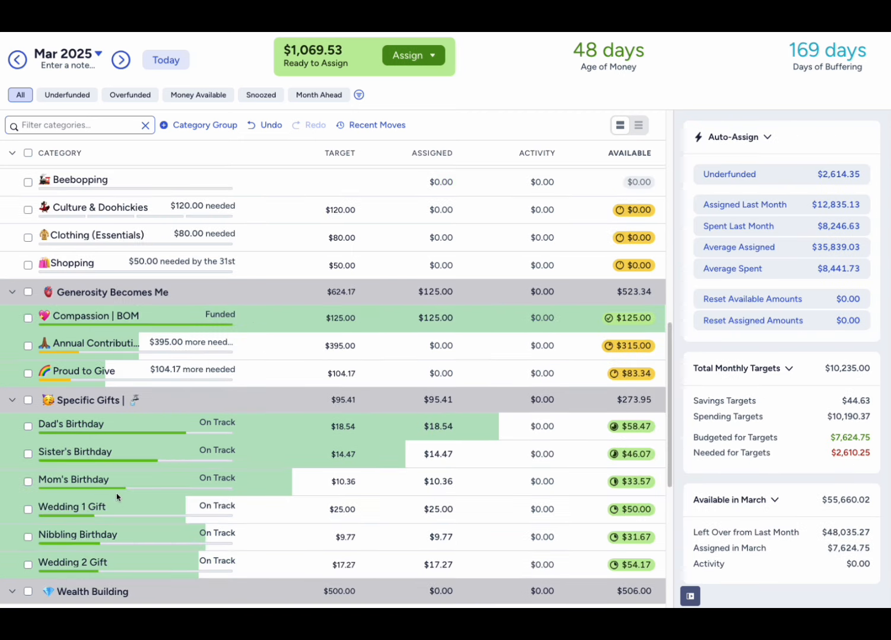
{"action": "left_click", "coordinate": [13, 400]}
{"action": "scroll", "coordinate": [222, 482], "scroll_direction": "down", "scroll_amount": 1}
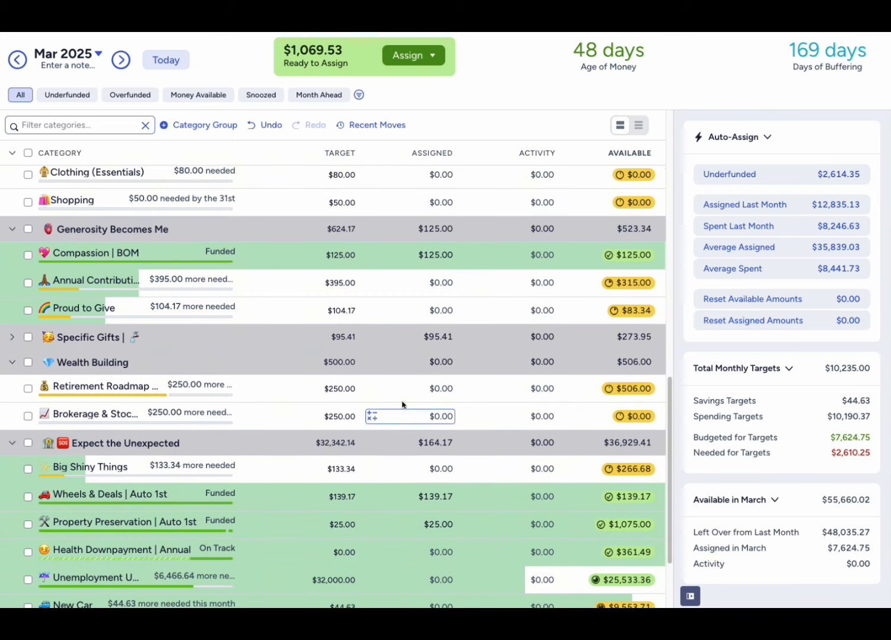
{"action": "left_click", "coordinate": [441, 388]}
{"action": "type", "text": "250"}
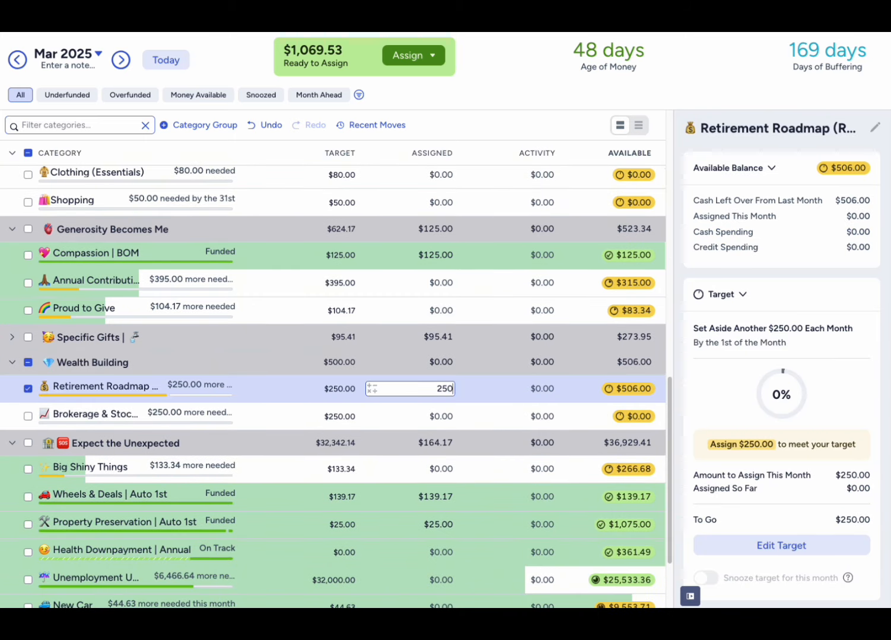
{"action": "left_click", "coordinate": [437, 416]}
{"action": "type", "text": "250"}
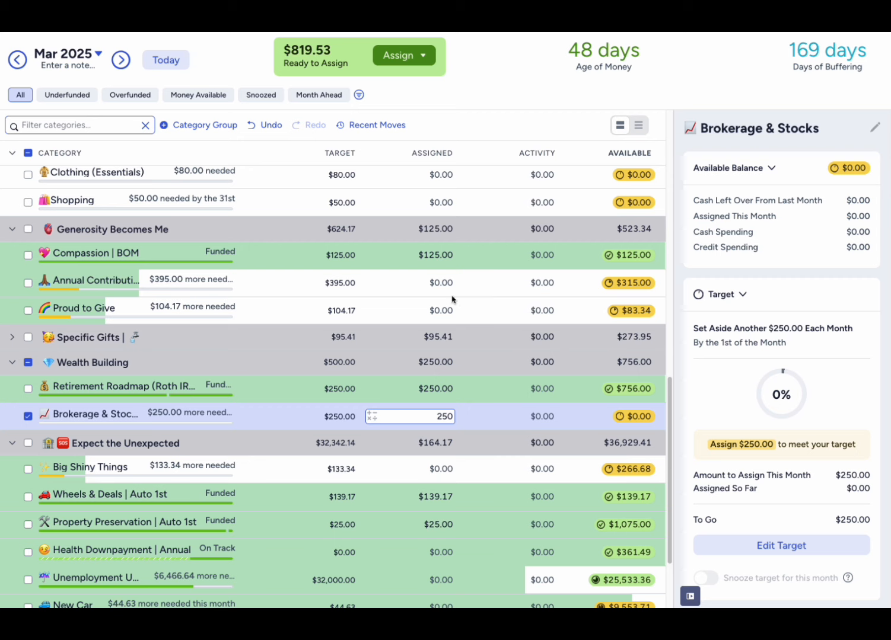
{"action": "key", "text": "Return"}
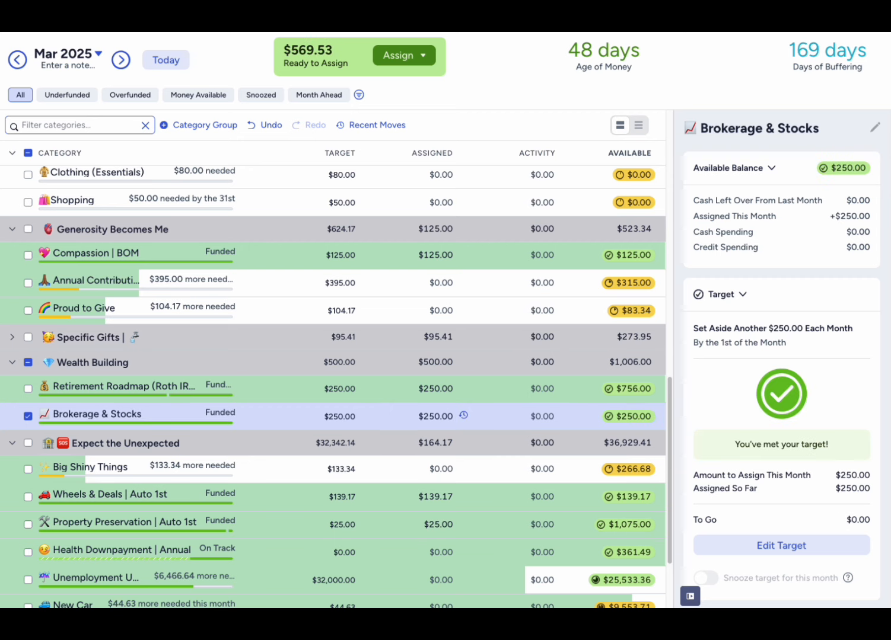
- Deselect Brokerage & Stocks and collapse the Expect the Unexpected and Wealth Building groups
{"action": "left_click", "coordinate": [12, 443]}
{"action": "left_click", "coordinate": [28, 470]}
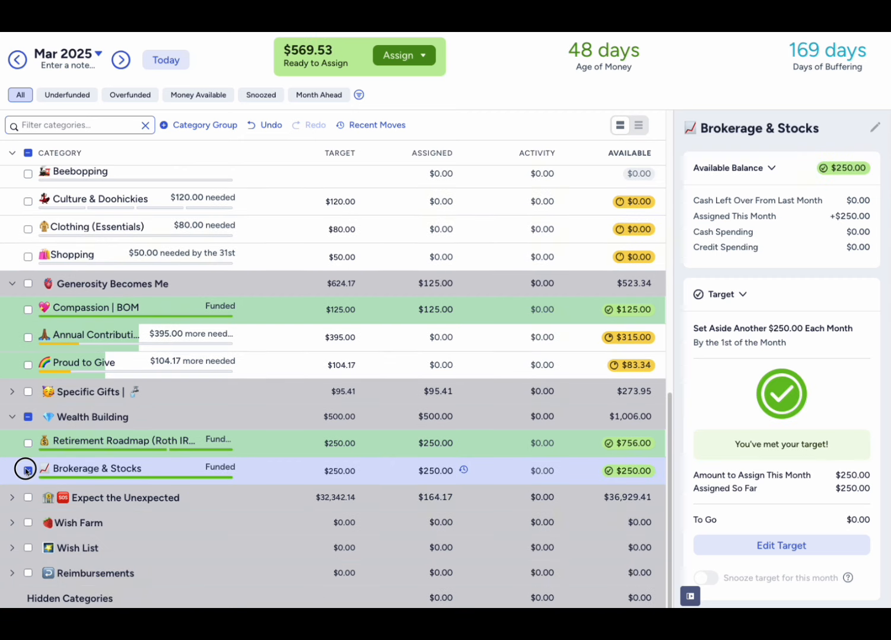
{"action": "left_click", "coordinate": [12, 417]}
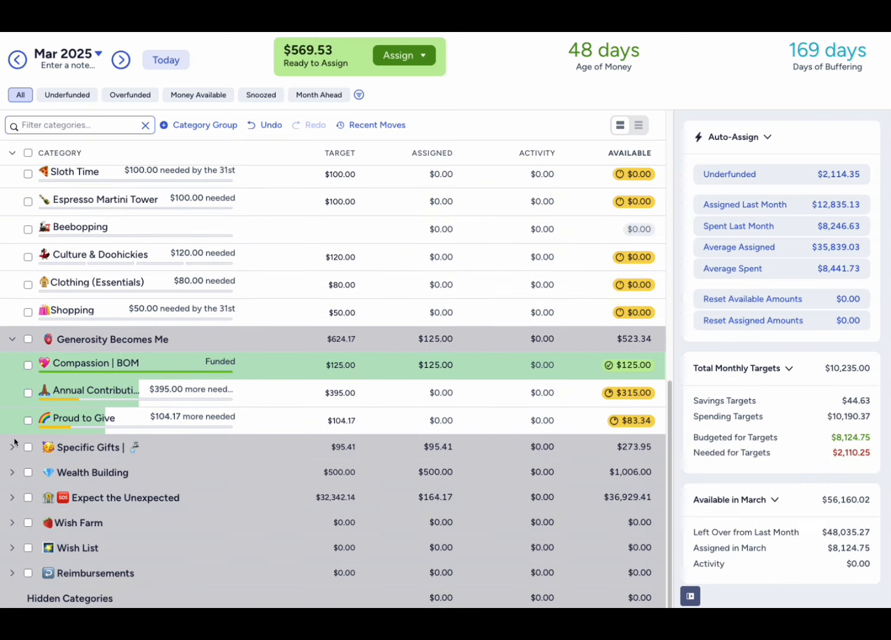
- Expand Expect the Unexpected and review the remaining underfunded categories from there up to The Must Haves and Living My Rich Life
{"action": "left_click", "coordinate": [11, 497]}
{"action": "scroll", "coordinate": [284, 533], "scroll_direction": "down", "scroll_amount": 2}
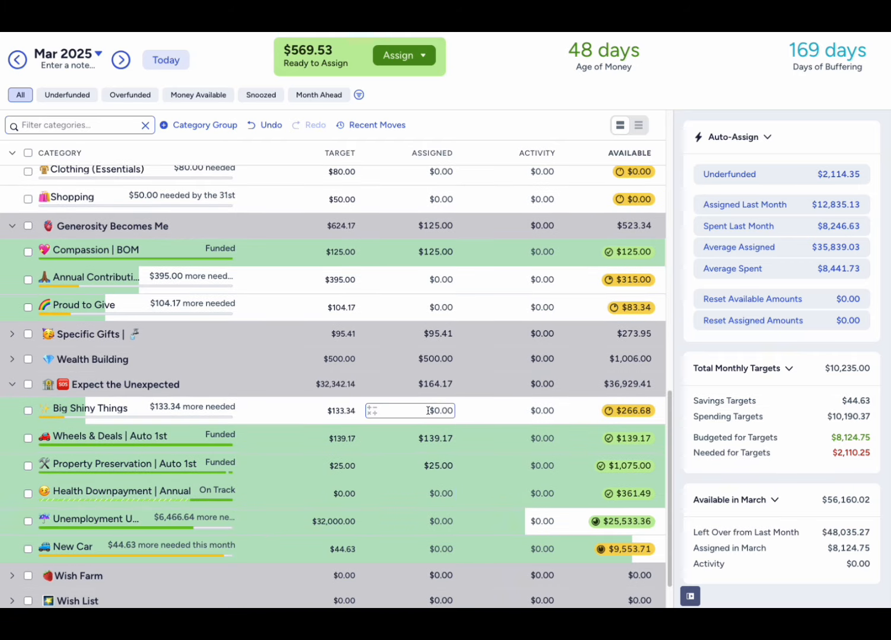
{"action": "scroll", "coordinate": [391, 499], "scroll_direction": "down", "scroll_amount": 1}
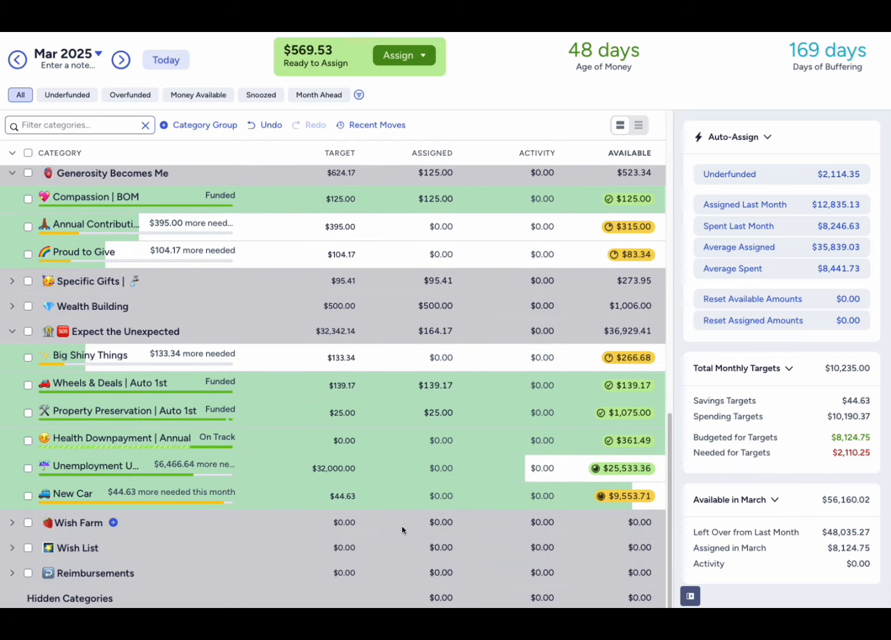
{"action": "scroll", "coordinate": [402, 530], "scroll_direction": "up", "scroll_amount": 5}
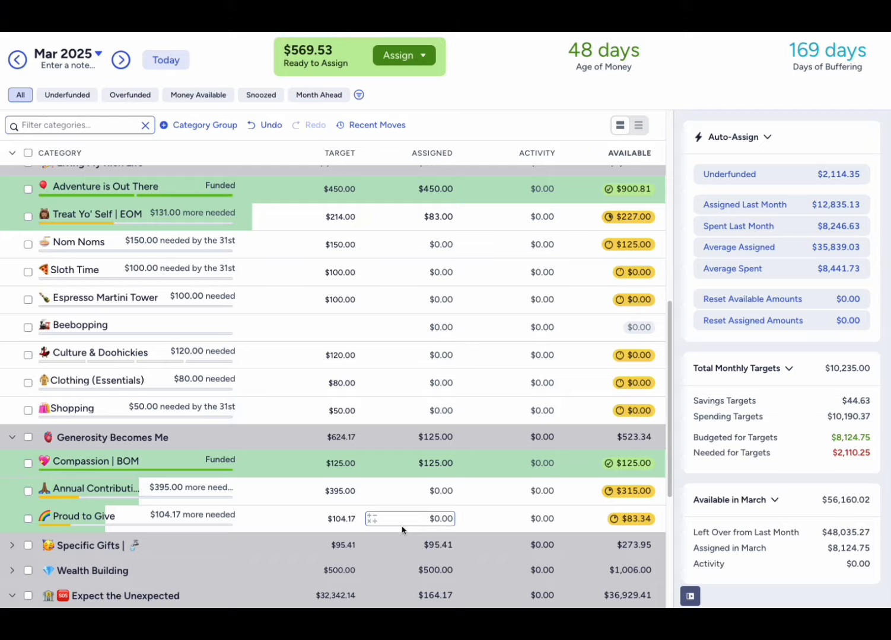
{"action": "scroll", "coordinate": [402, 529], "scroll_direction": "up", "scroll_amount": 6}
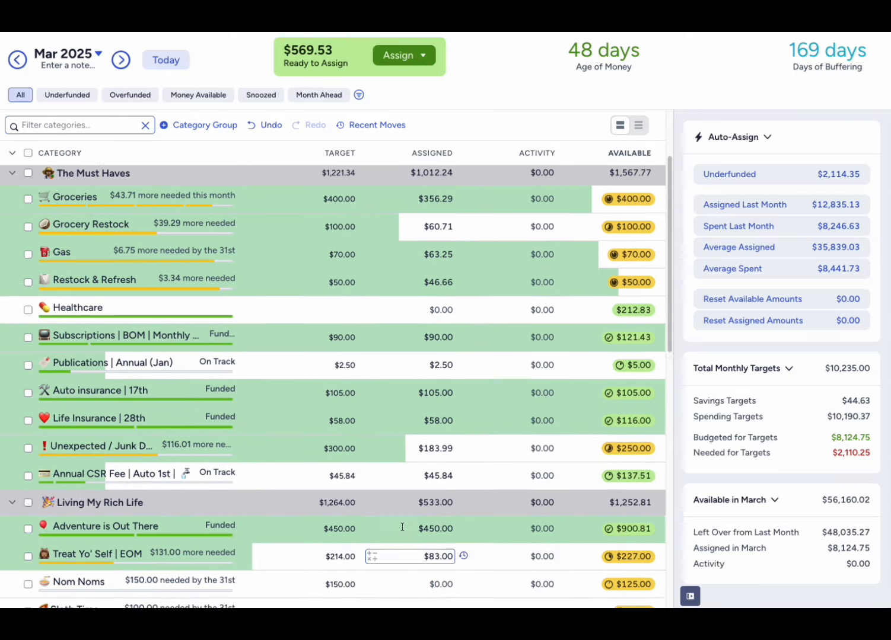
{"action": "scroll", "coordinate": [402, 528], "scroll_direction": "up", "scroll_amount": 2}
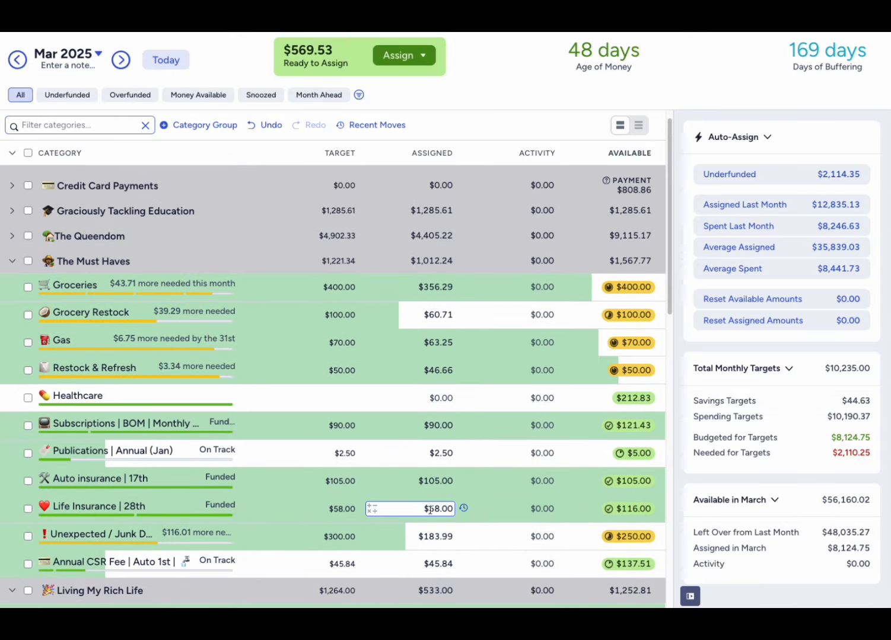
{"action": "scroll", "coordinate": [430, 510], "scroll_direction": "down", "scroll_amount": 5}
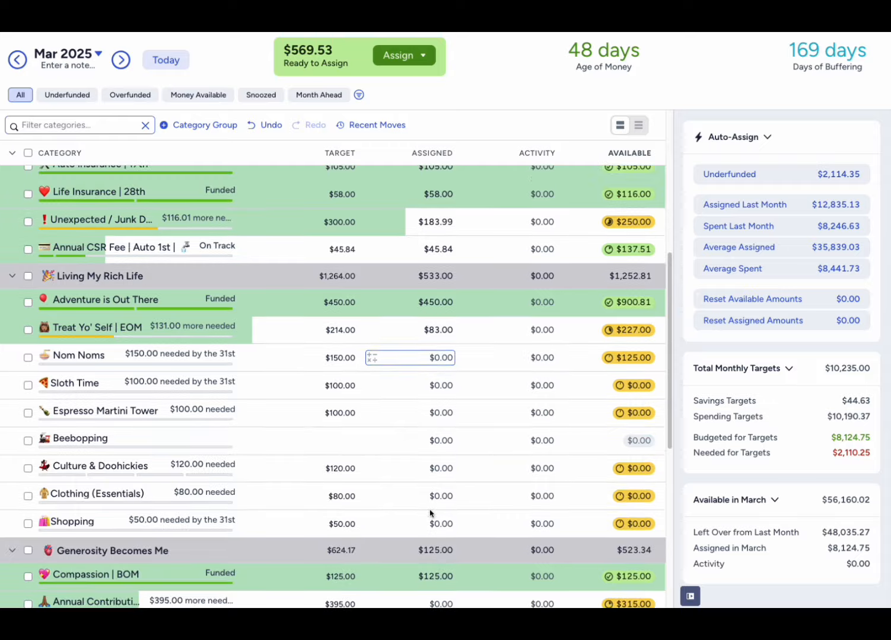
{"action": "scroll", "coordinate": [429, 514], "scroll_direction": "down", "scroll_amount": 1}
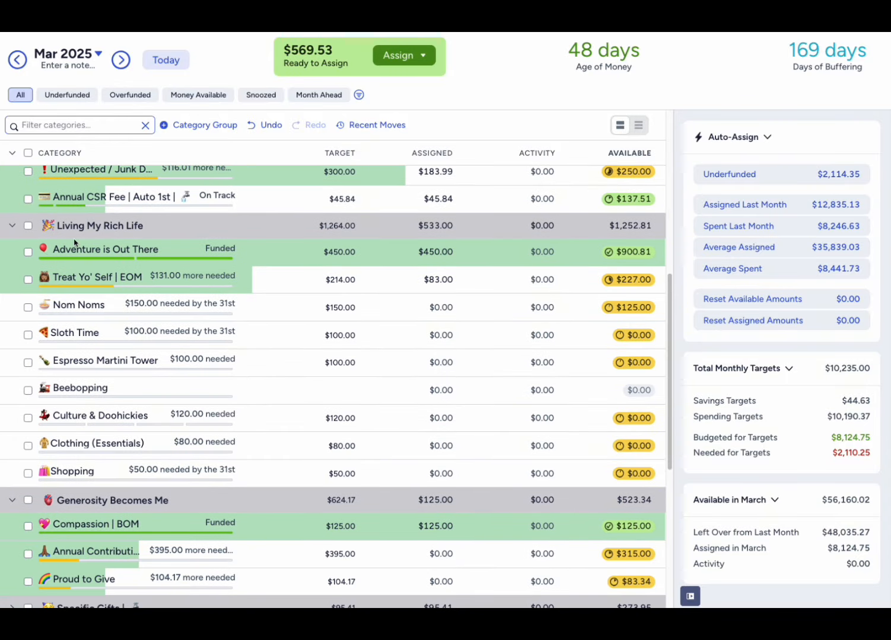
- Assign $125 to Nom Noms in Living My Rich Life and deselect the category
{"action": "left_click", "coordinate": [442, 307]}
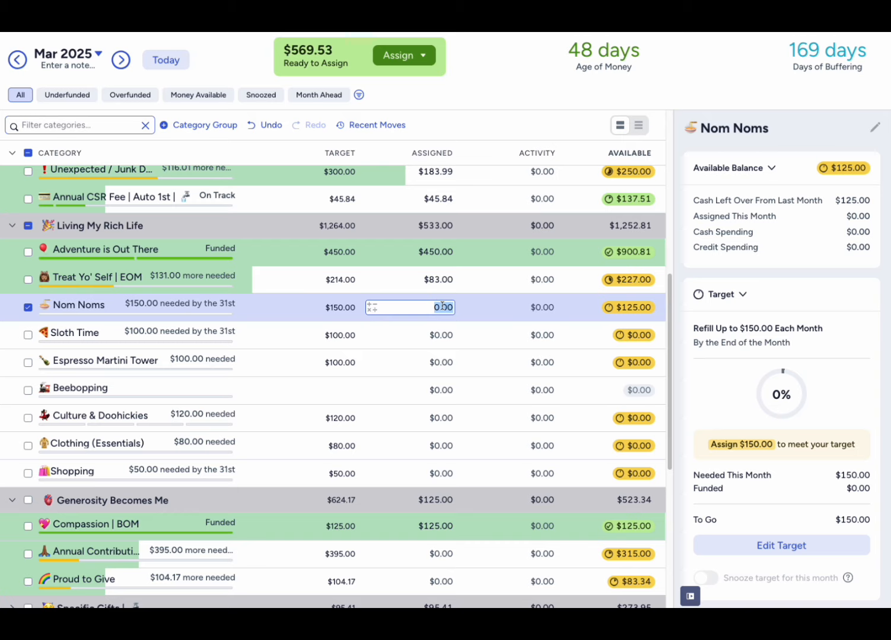
{"action": "scroll", "coordinate": [442, 306], "scroll_direction": "up", "scroll_amount": 5}
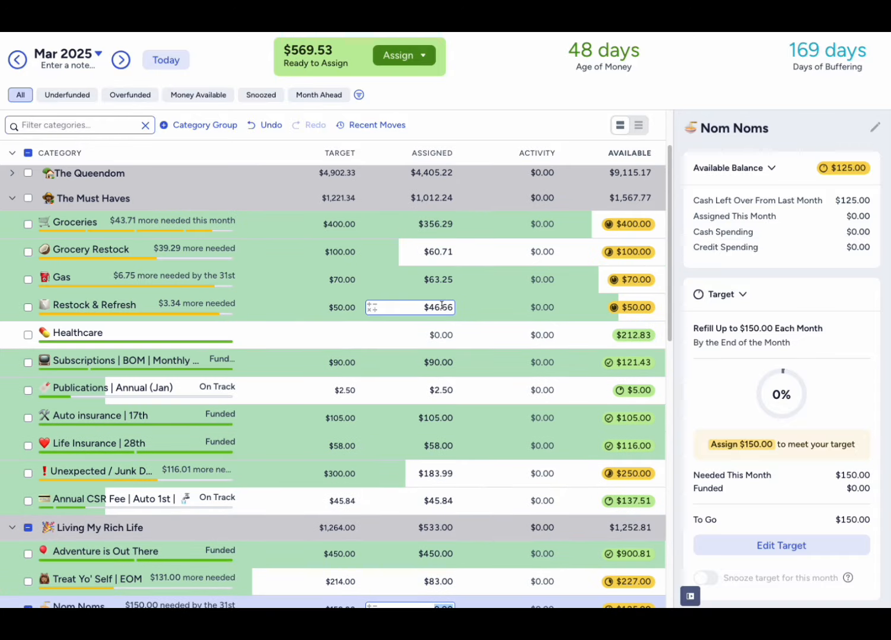
{"action": "scroll", "coordinate": [442, 306], "scroll_direction": "down", "scroll_amount": 3}
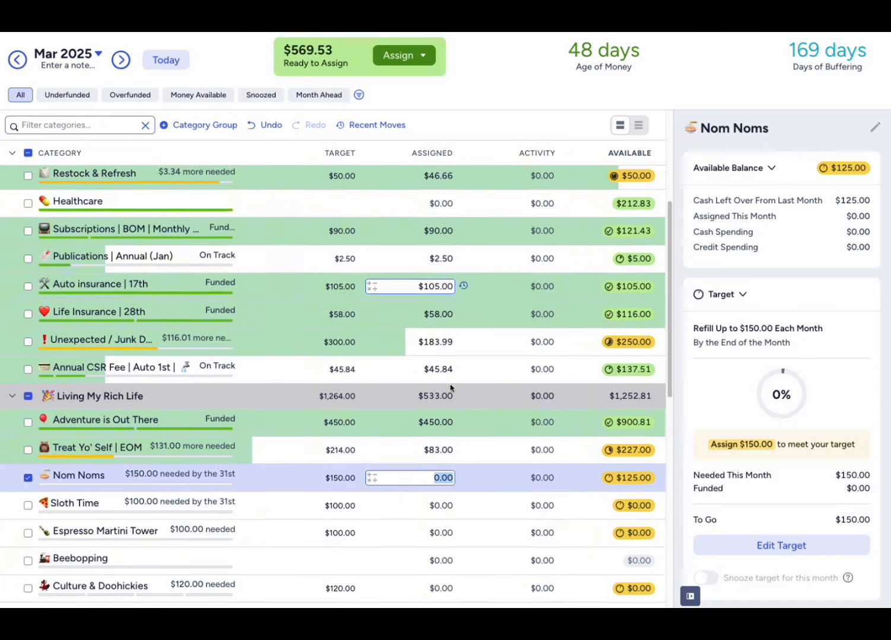
{"action": "scroll", "coordinate": [451, 388], "scroll_direction": "down", "scroll_amount": 1}
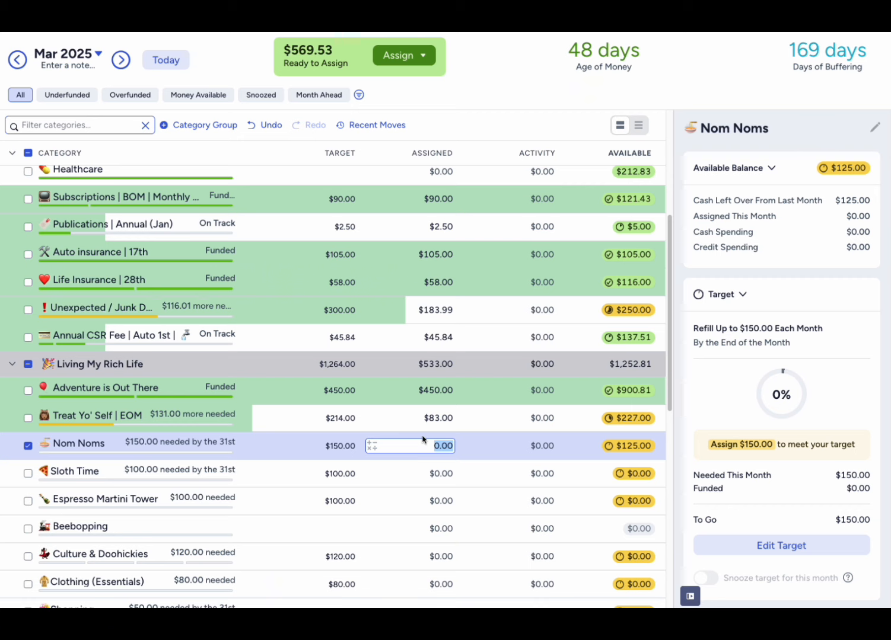
{"action": "scroll", "coordinate": [422, 439], "scroll_direction": "down", "scroll_amount": 1}
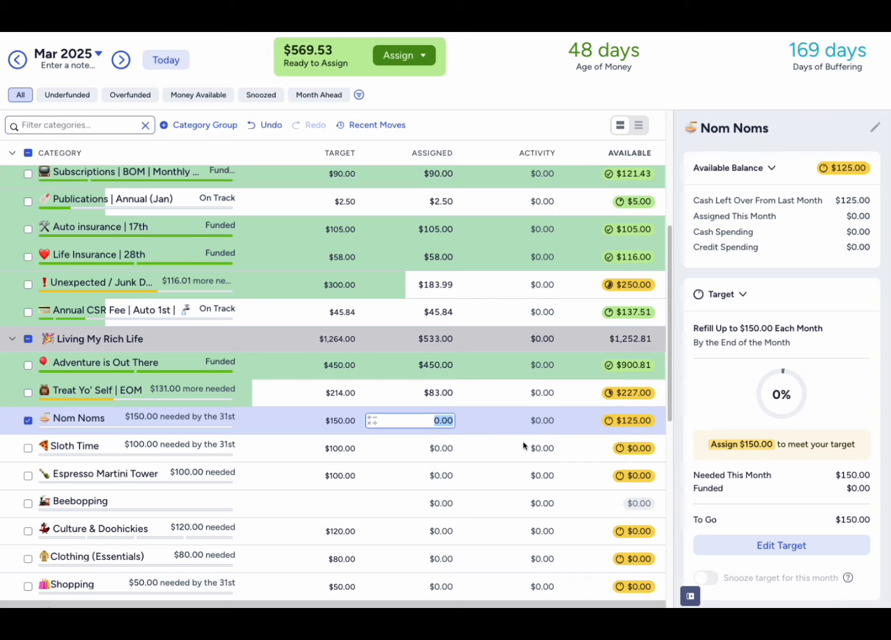
{"action": "type", "text": "125"}
{"action": "key", "text": "Return"}
{"action": "left_click", "coordinate": [28, 421]}
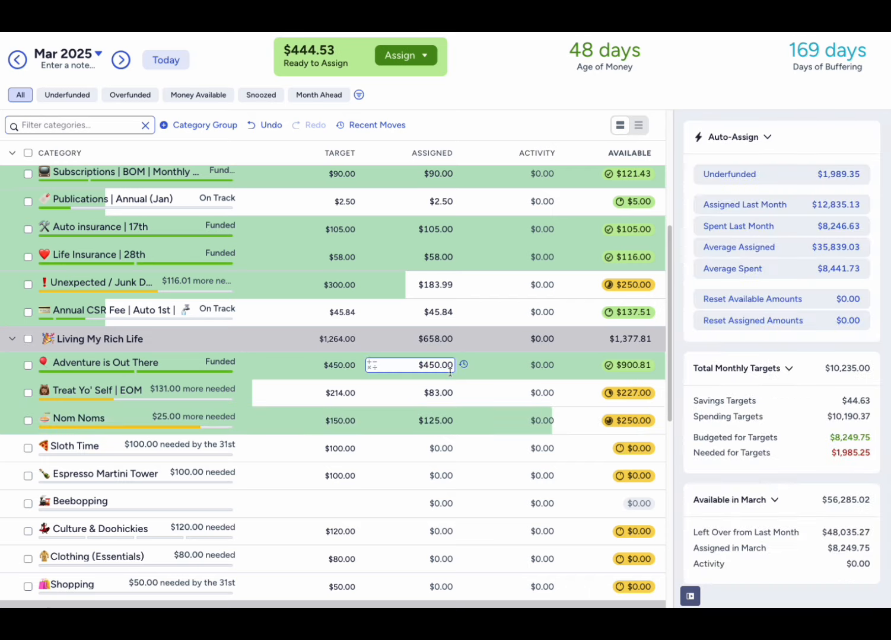
- Assign $100 to Espresso Martini Tower in Living My Rich Life and deselect the category
{"action": "scroll", "coordinate": [385, 364], "scroll_direction": "down", "scroll_amount": 2}
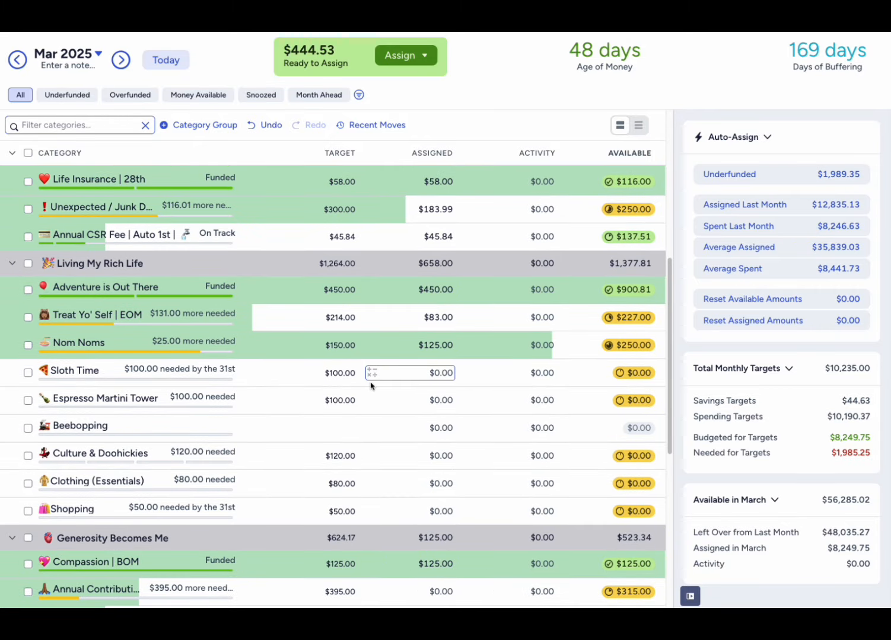
{"action": "left_click", "coordinate": [424, 401]}
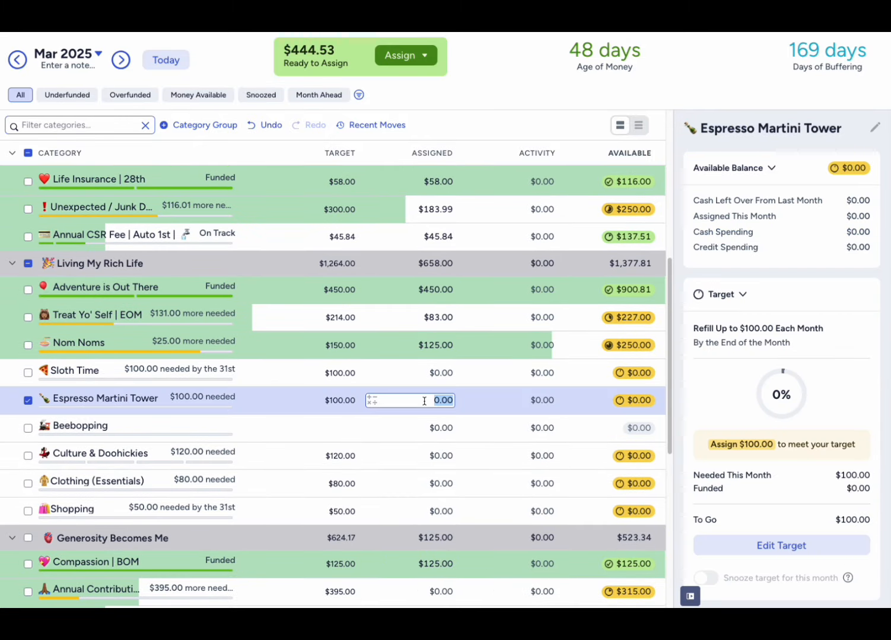
{"action": "type", "text": "100"}
{"action": "key", "text": "Return"}
{"action": "left_click", "coordinate": [28, 401]}
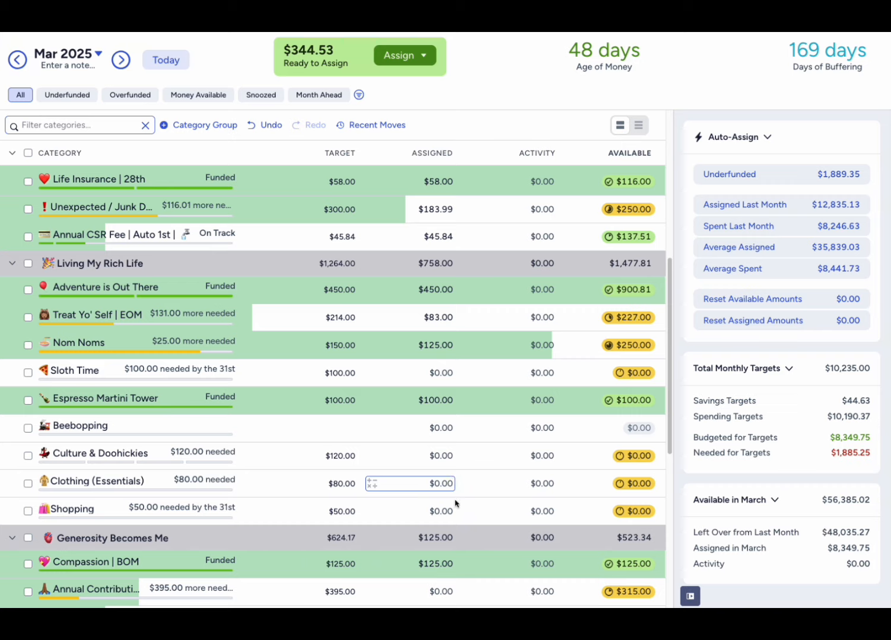
- Assign $60 to Culture & Doohickies in Living My Rich Life and deselect the category
{"action": "left_click", "coordinate": [433, 514]}
{"action": "left_click", "coordinate": [434, 455]}
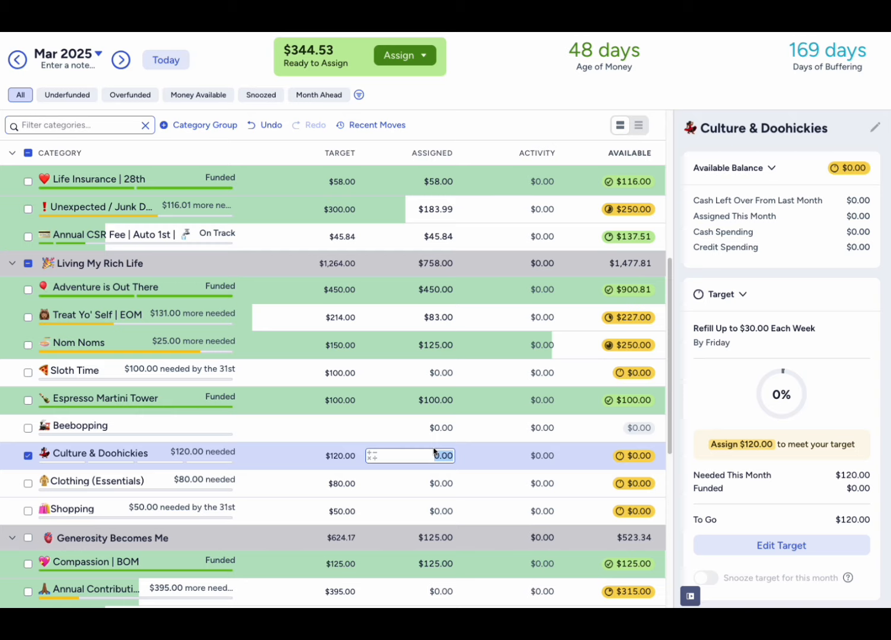
{"action": "type", "text": "60"}
{"action": "key", "text": "Return"}
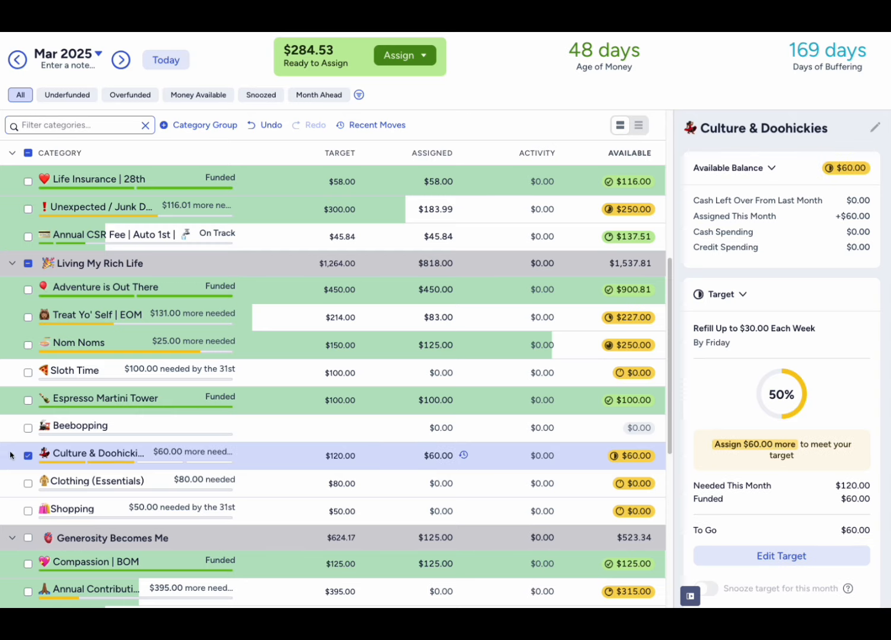
{"action": "left_click", "coordinate": [28, 456]}
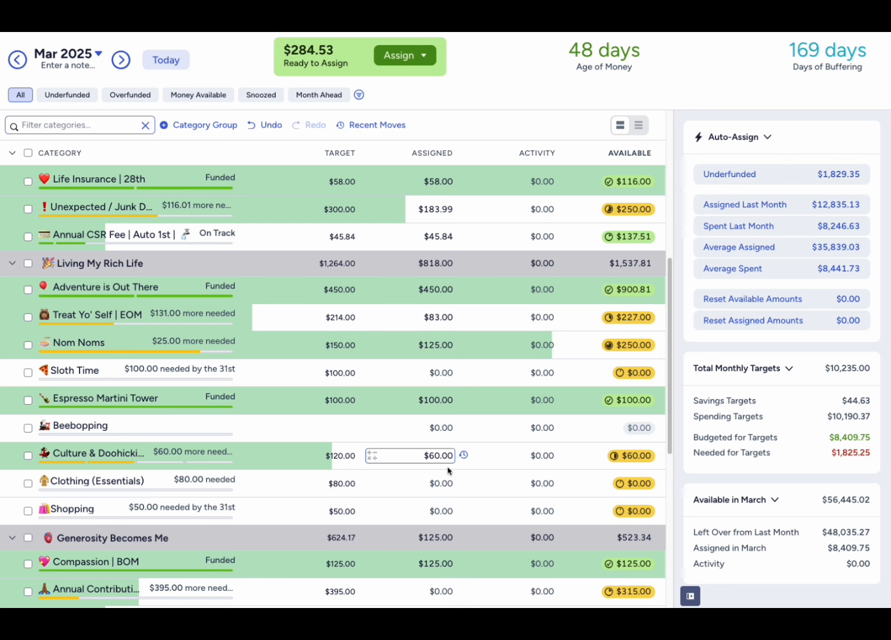
- Assign $133.34 to Big Shiny Things in Expect the Unexpected and deselect the category
{"action": "scroll", "coordinate": [447, 471], "scroll_direction": "down", "scroll_amount": 3}
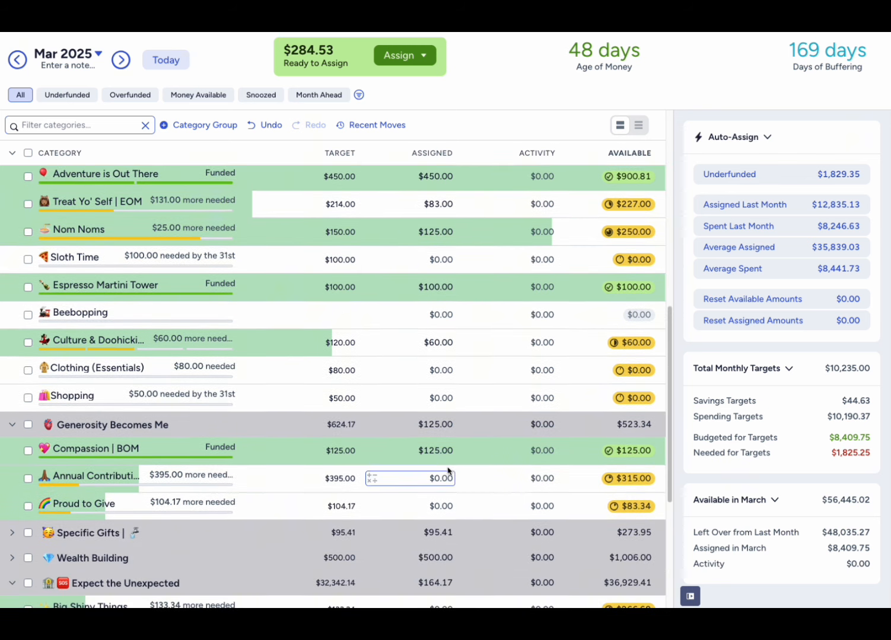
{"action": "scroll", "coordinate": [447, 471], "scroll_direction": "down", "scroll_amount": 5}
{"action": "scroll", "coordinate": [447, 469], "scroll_direction": "down", "scroll_amount": 1}
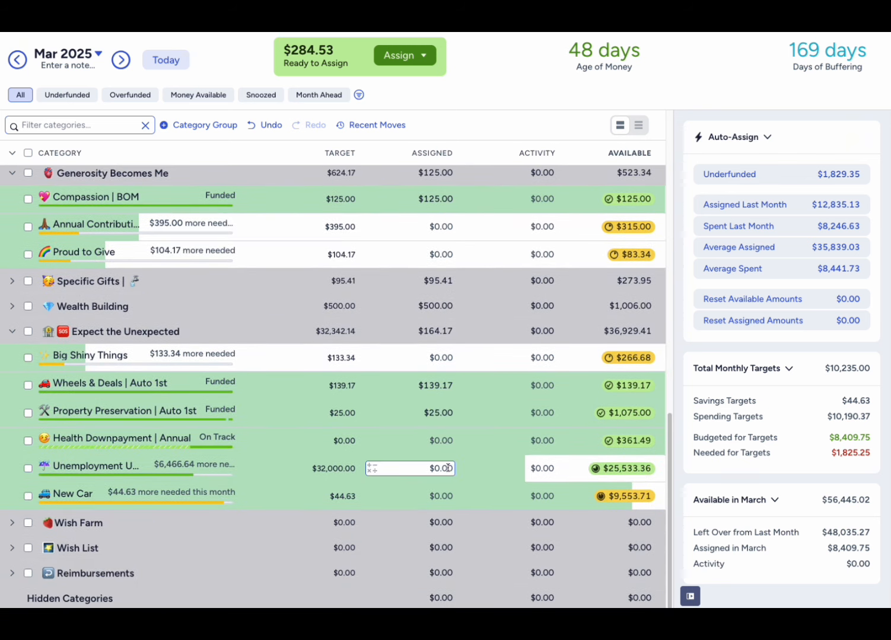
{"action": "left_click", "coordinate": [425, 363]}
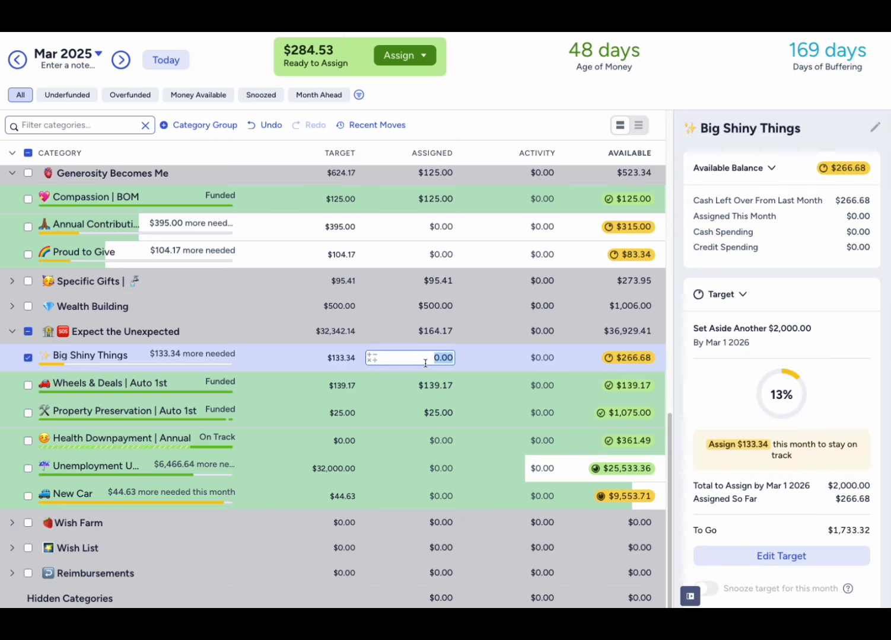
{"action": "type", "text": "133.34"}
{"action": "key", "text": "Return"}
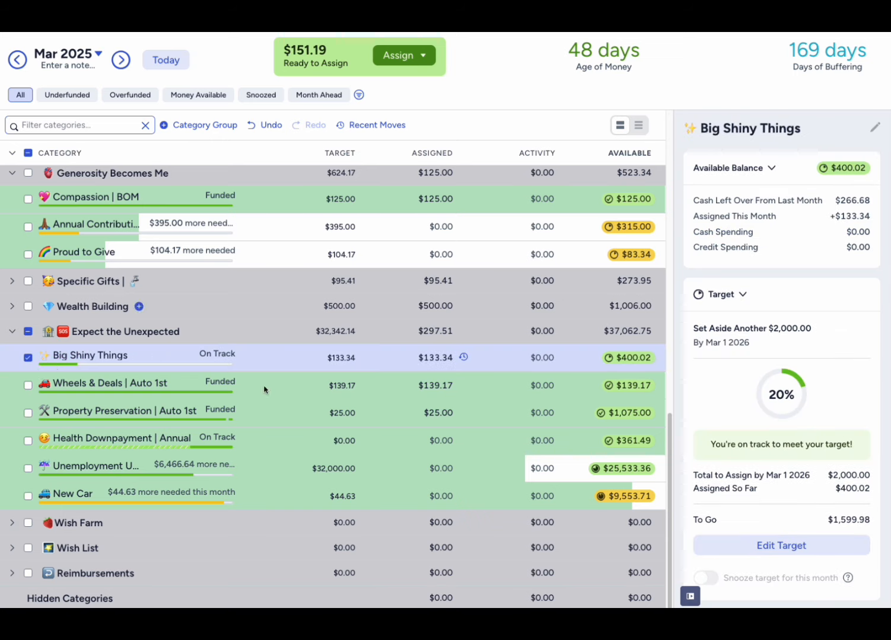
{"action": "left_click", "coordinate": [29, 359]}
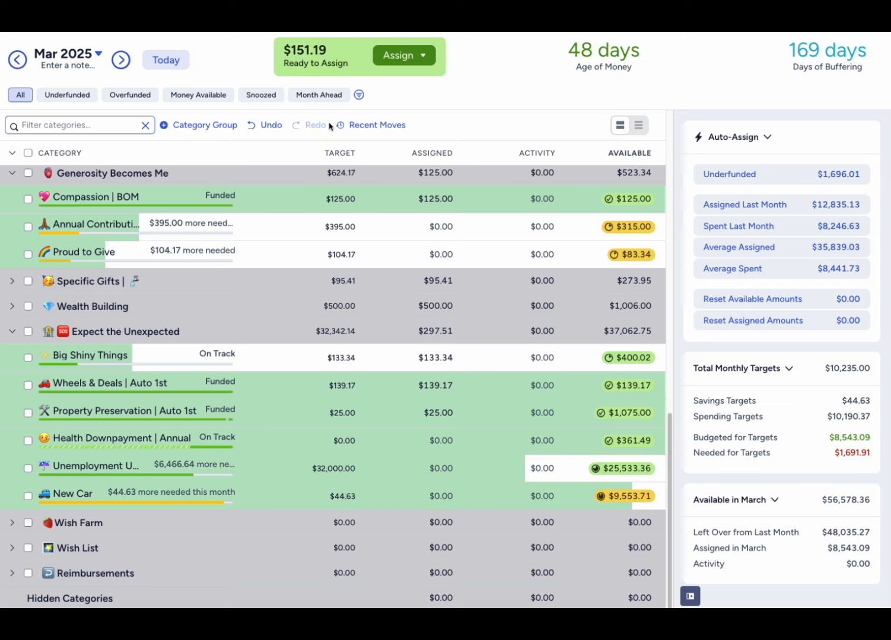
- Expand (Money) Bag of Holding, clear the amount assigned to The Starting Block, and deselect the category
{"action": "scroll", "coordinate": [447, 409], "scroll_direction": "up", "scroll_amount": 1}
{"action": "left_click", "coordinate": [447, 405]}
{"action": "scroll", "coordinate": [450, 412], "scroll_direction": "up", "scroll_amount": 3}
{"action": "scroll", "coordinate": [449, 412], "scroll_direction": "up", "scroll_amount": 2}
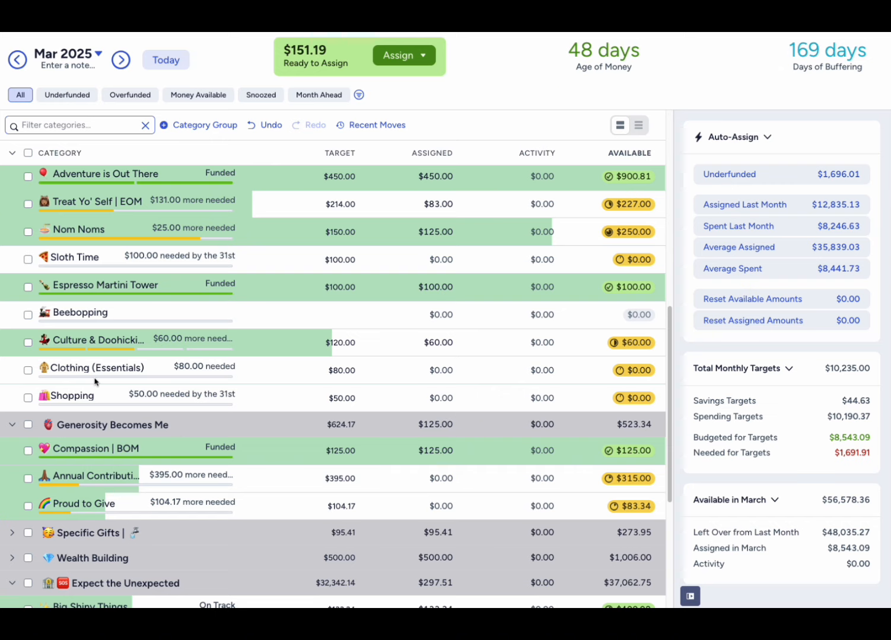
{"action": "scroll", "coordinate": [96, 384], "scroll_direction": "up", "scroll_amount": 1}
{"action": "scroll", "coordinate": [492, 403], "scroll_direction": "up", "scroll_amount": 2}
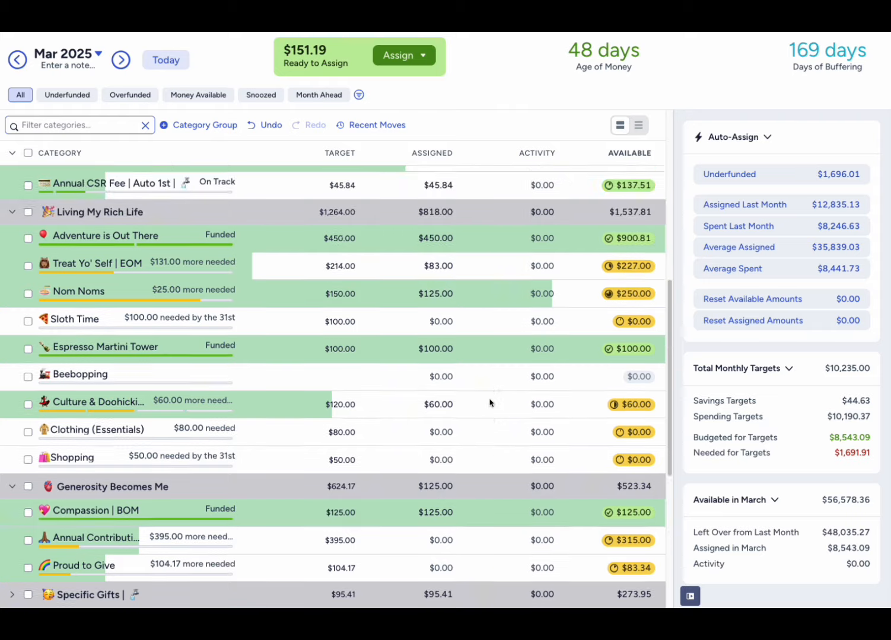
{"action": "scroll", "coordinate": [33, 267], "scroll_direction": "up", "scroll_amount": 5}
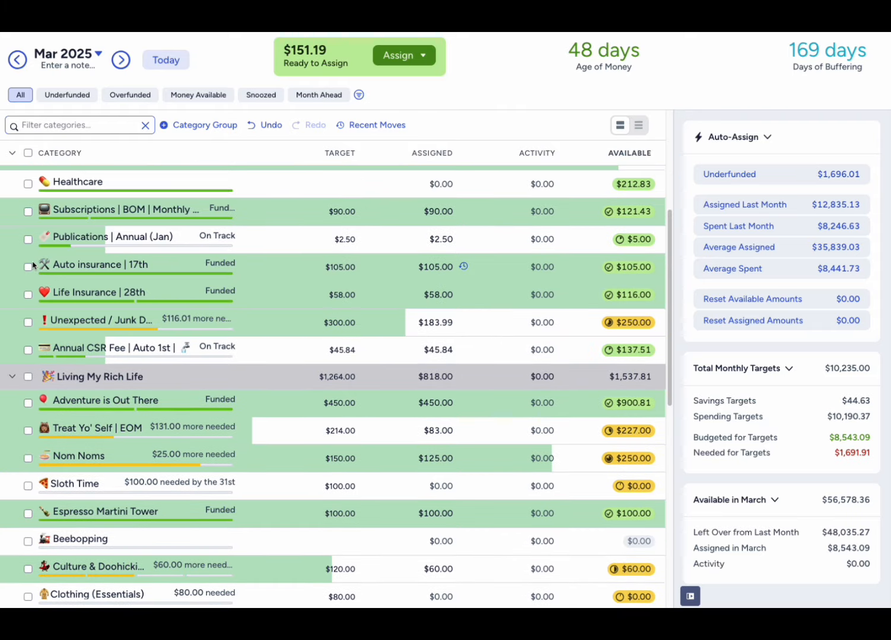
{"action": "scroll", "coordinate": [33, 267], "scroll_direction": "down", "scroll_amount": 6}
{"action": "scroll", "coordinate": [324, 329], "scroll_direction": "up", "scroll_amount": 14}
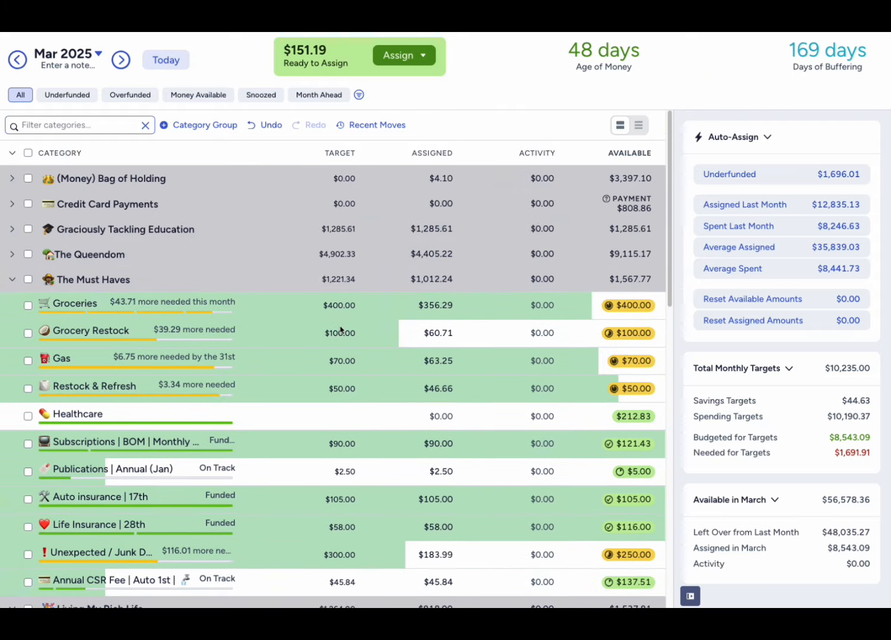
{"action": "left_click", "coordinate": [12, 179]}
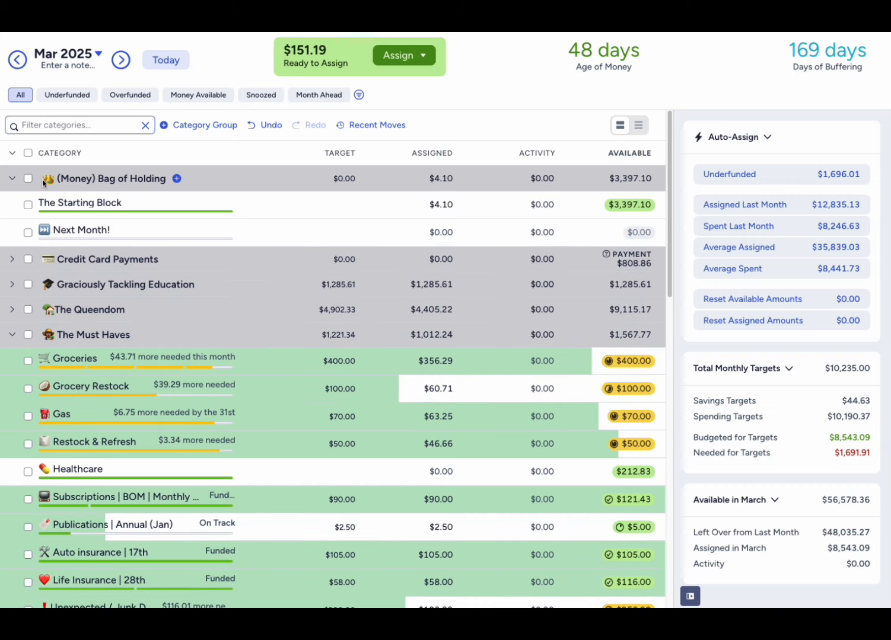
{"action": "left_click", "coordinate": [447, 206]}
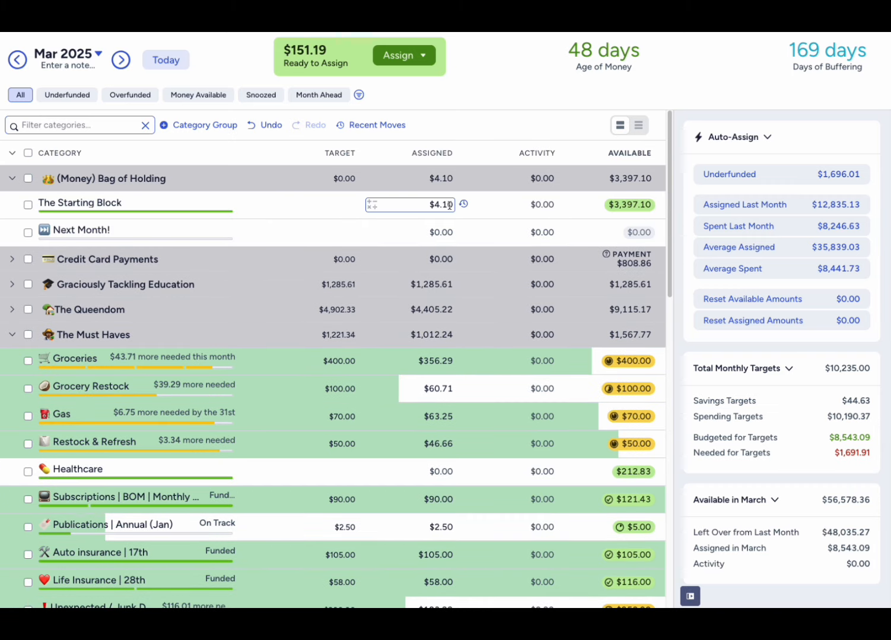
{"action": "left_click", "coordinate": [447, 205]}
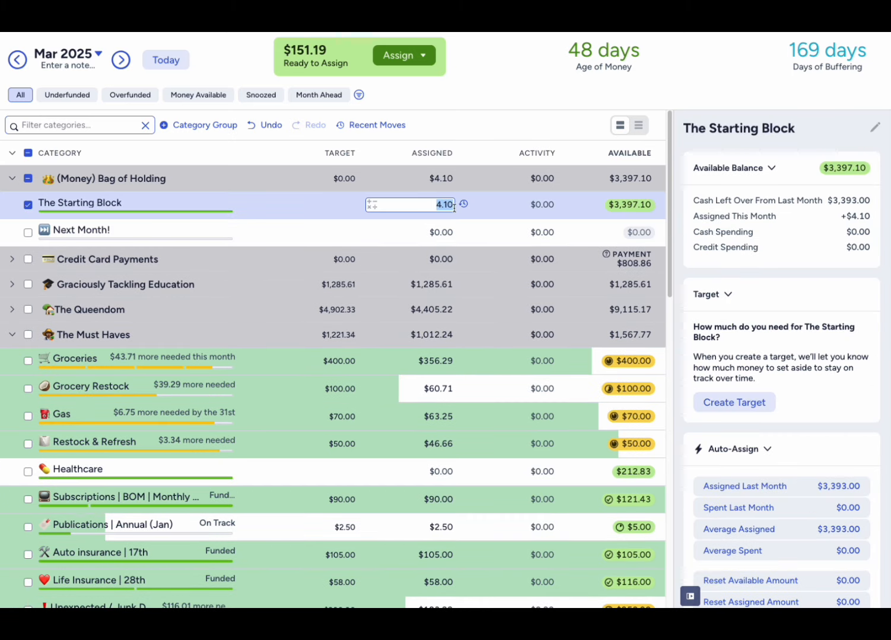
{"action": "key", "text": "BackSpace"}
{"action": "left_click", "coordinate": [486, 90]}
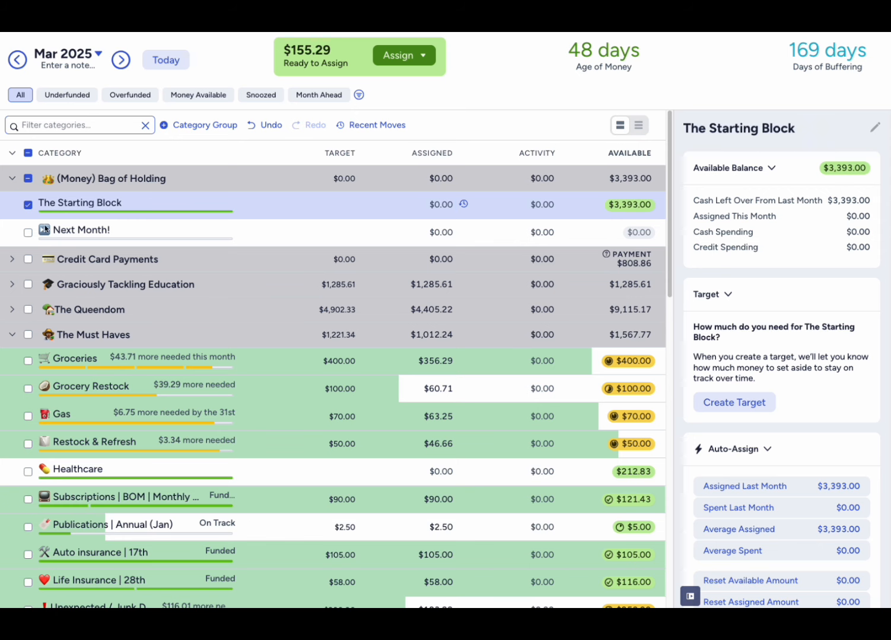
{"action": "left_click", "coordinate": [28, 205]}
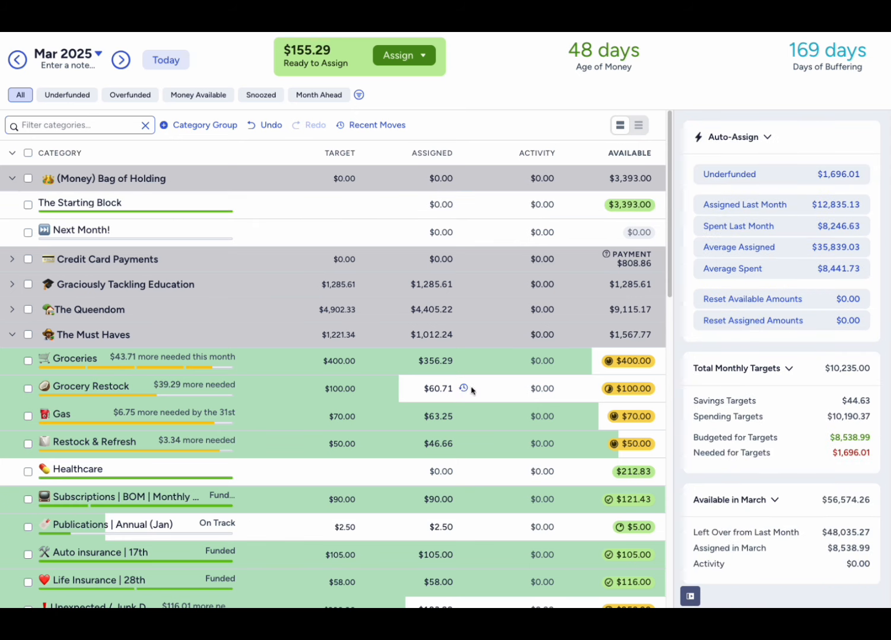
- Assign $35 to Sloth Time in Living My Rich Life and deselect the category
{"action": "scroll", "coordinate": [456, 394], "scroll_direction": "down", "scroll_amount": 2}
{"action": "scroll", "coordinate": [456, 394], "scroll_direction": "down", "scroll_amount": 5}
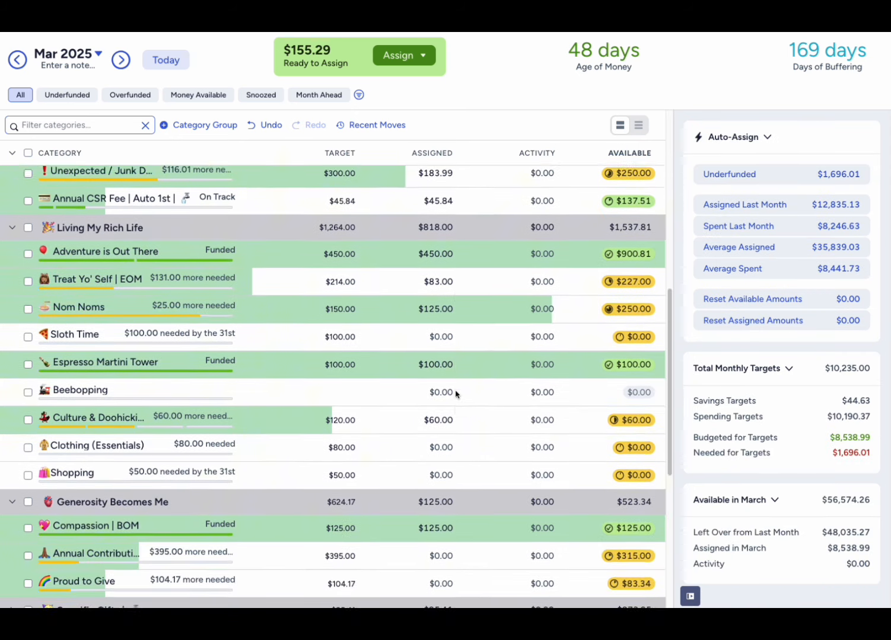
{"action": "scroll", "coordinate": [456, 394], "scroll_direction": "down", "scroll_amount": 1}
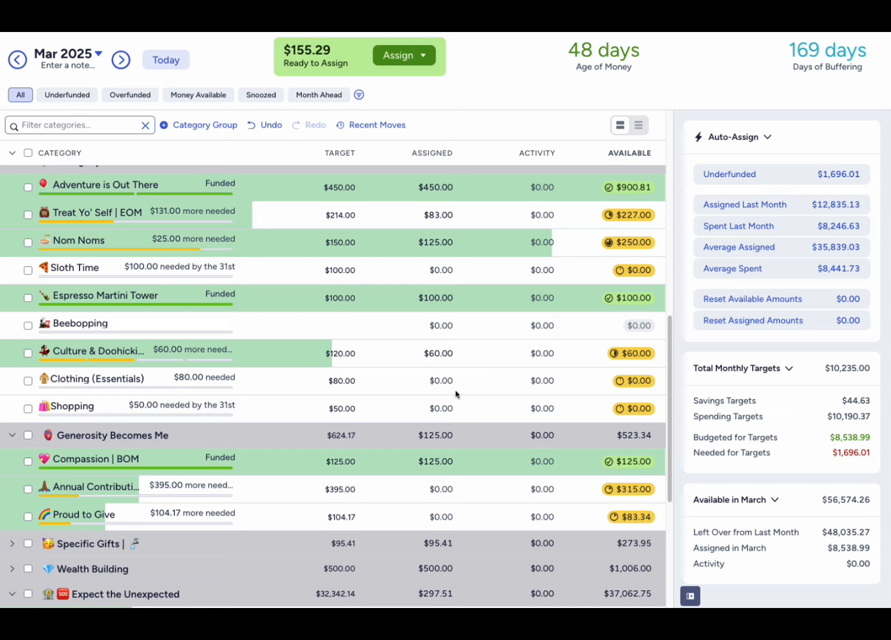
{"action": "left_click", "coordinate": [422, 271]}
{"action": "left_click", "coordinate": [429, 273]}
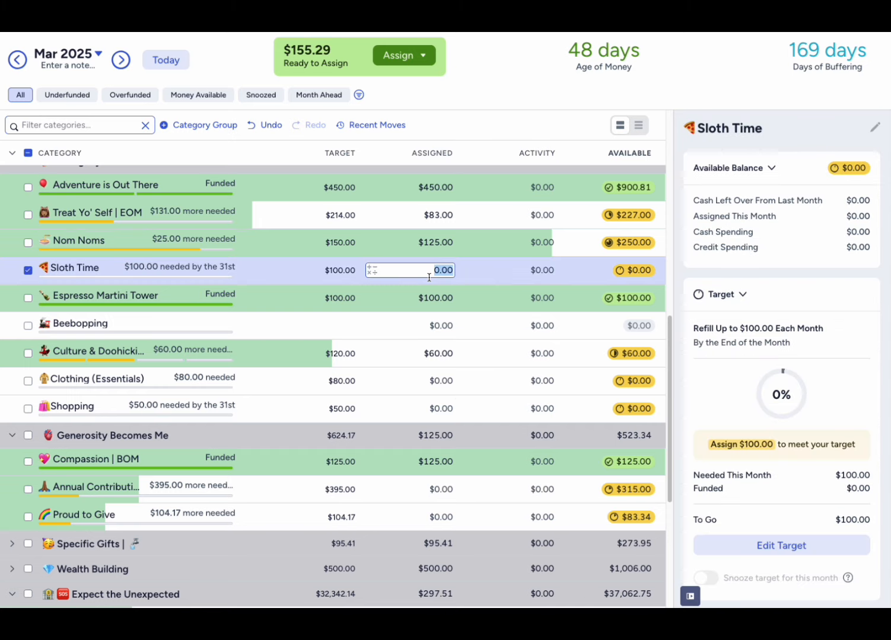
{"action": "type", "text": "35"}
{"action": "key", "text": "Return"}
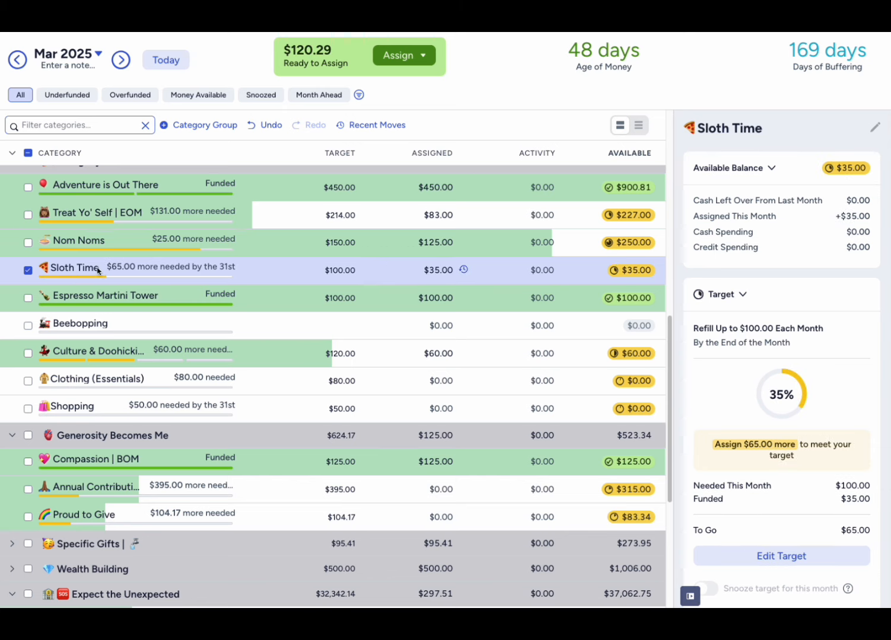
{"action": "left_click", "coordinate": [28, 271]}
- Assign $25 each to Clothing (Essentials) and Shopping in Living My Rich Life, leaving no category selected
{"action": "left_click", "coordinate": [442, 326]}
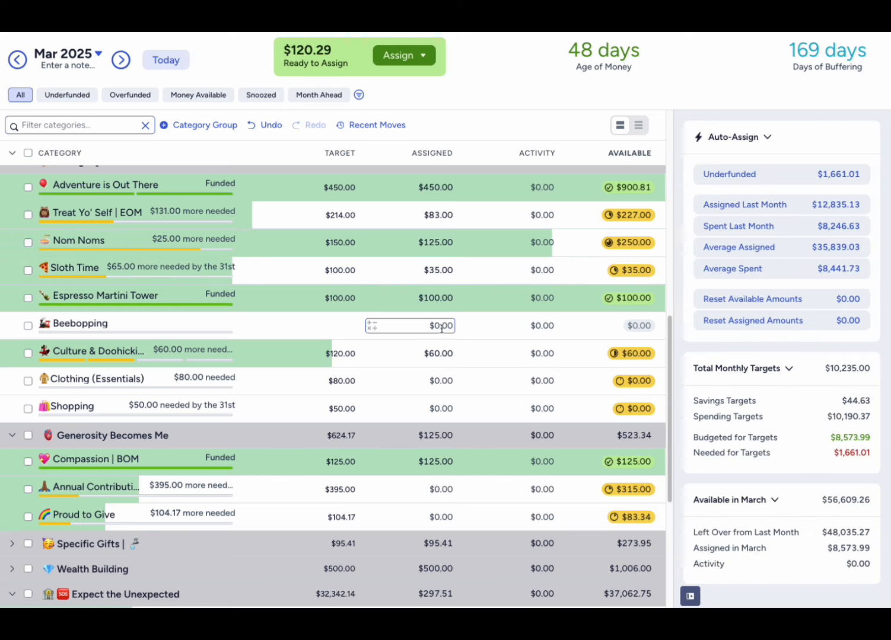
{"action": "key", "text": "Down"}
{"action": "key", "text": "Down"}
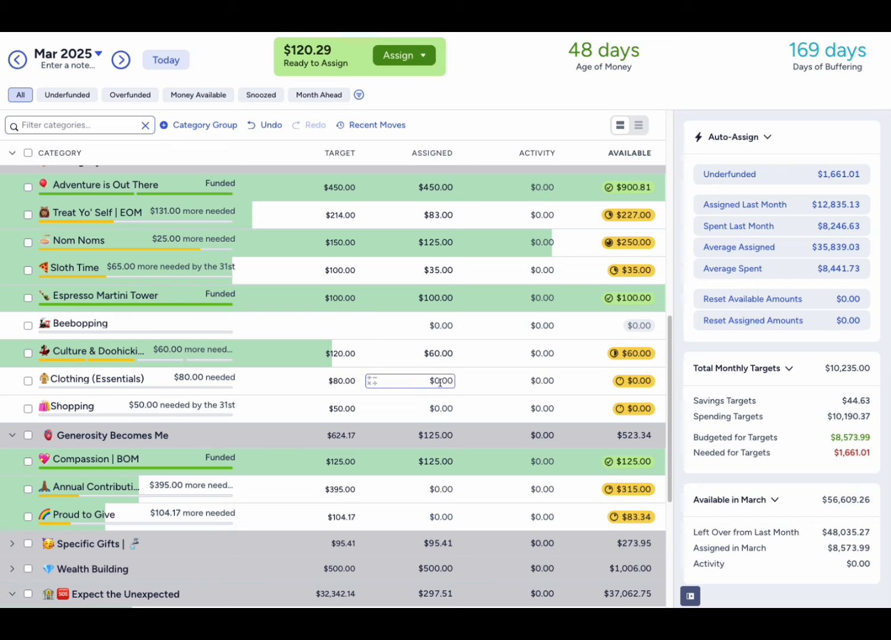
{"action": "left_click", "coordinate": [440, 383]}
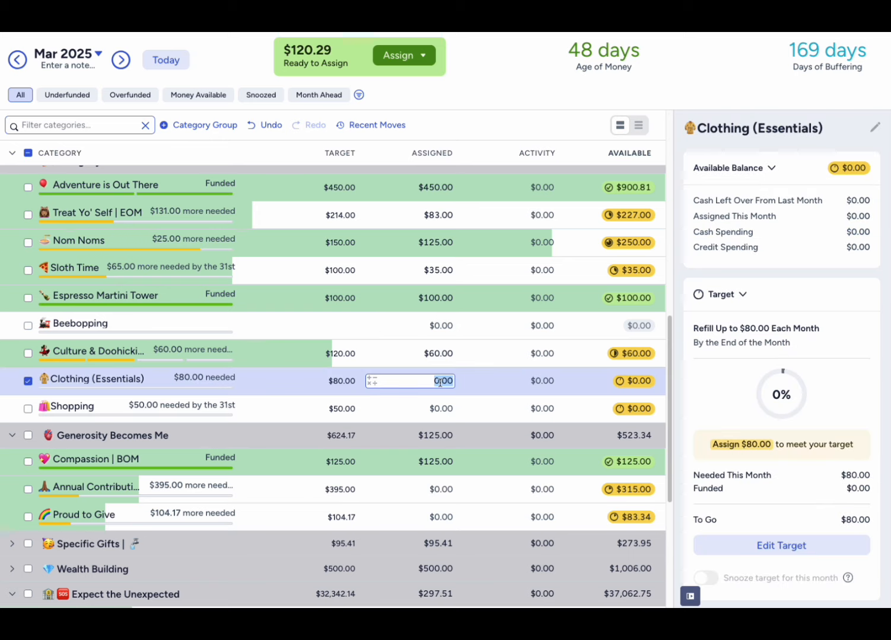
{"action": "type", "text": "25"}
{"action": "left_click", "coordinate": [442, 409]}
{"action": "type", "text": "25"}
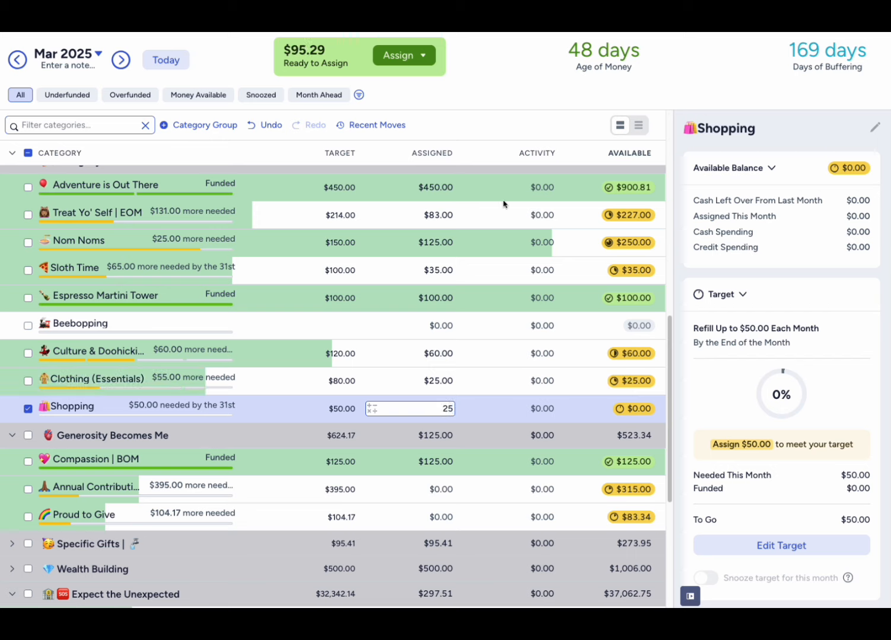
{"action": "key", "text": "Return"}
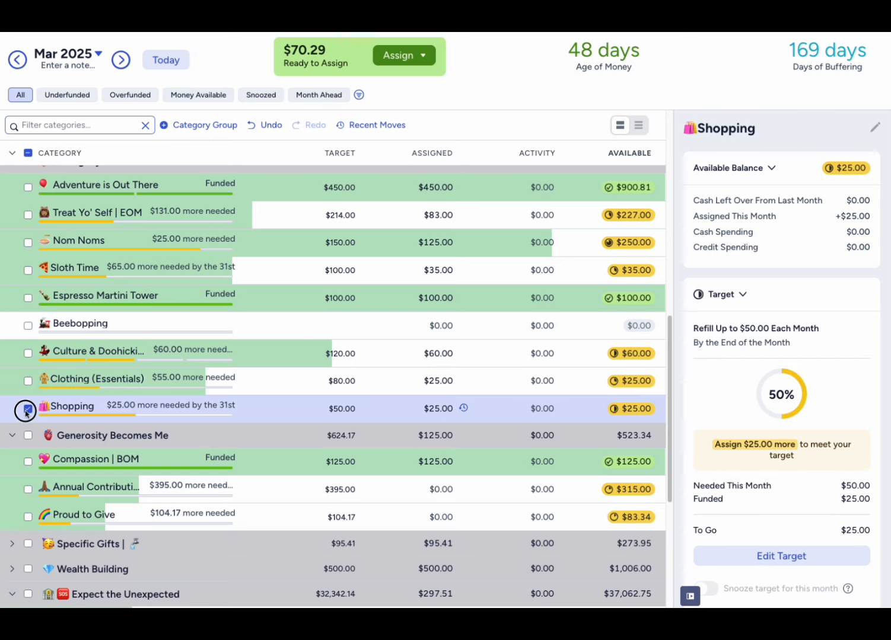
{"action": "left_click", "coordinate": [28, 409]}
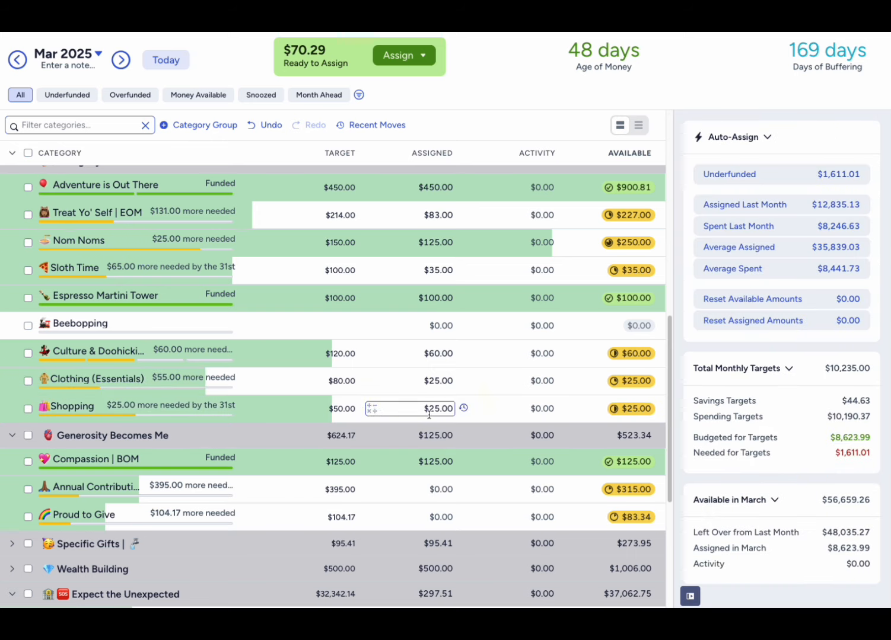
- Review the remaining underfunded categories in The Must Haves, Living My Rich Life and Generosity Becomes Me, checking the target details of Restock & Refresh
{"action": "scroll", "coordinate": [429, 415], "scroll_direction": "up", "scroll_amount": 1}
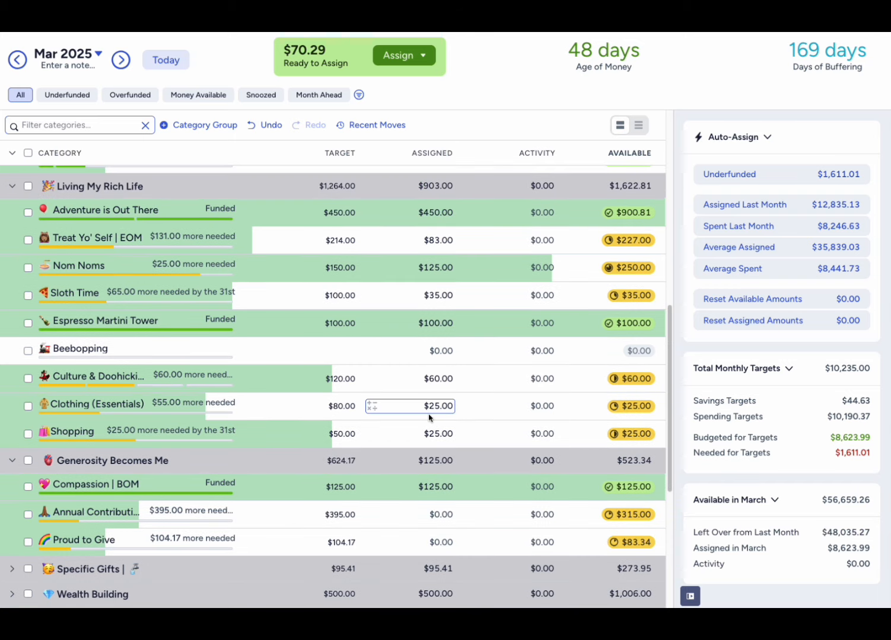
{"action": "scroll", "coordinate": [429, 418], "scroll_direction": "down", "scroll_amount": 4}
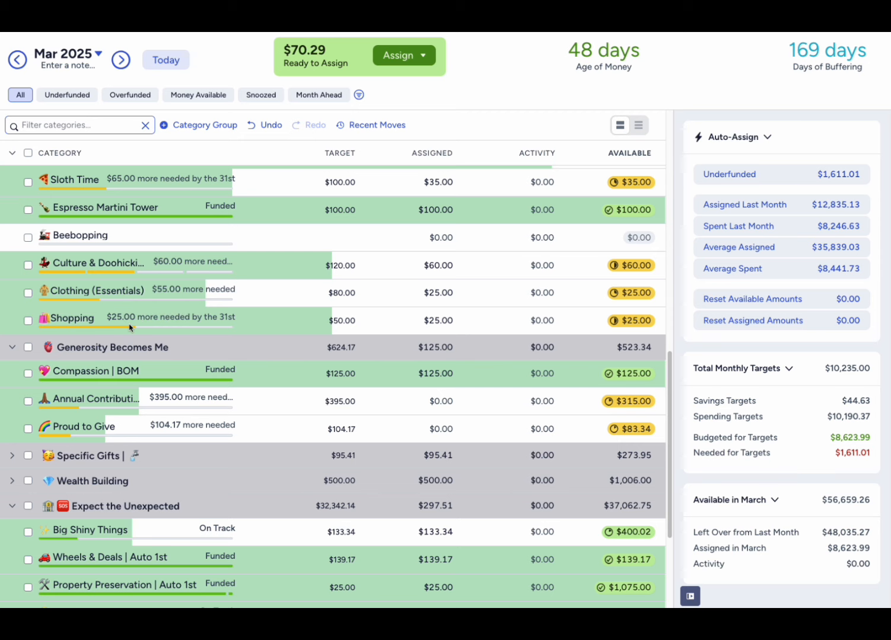
{"action": "scroll", "coordinate": [129, 327], "scroll_direction": "up", "scroll_amount": 5}
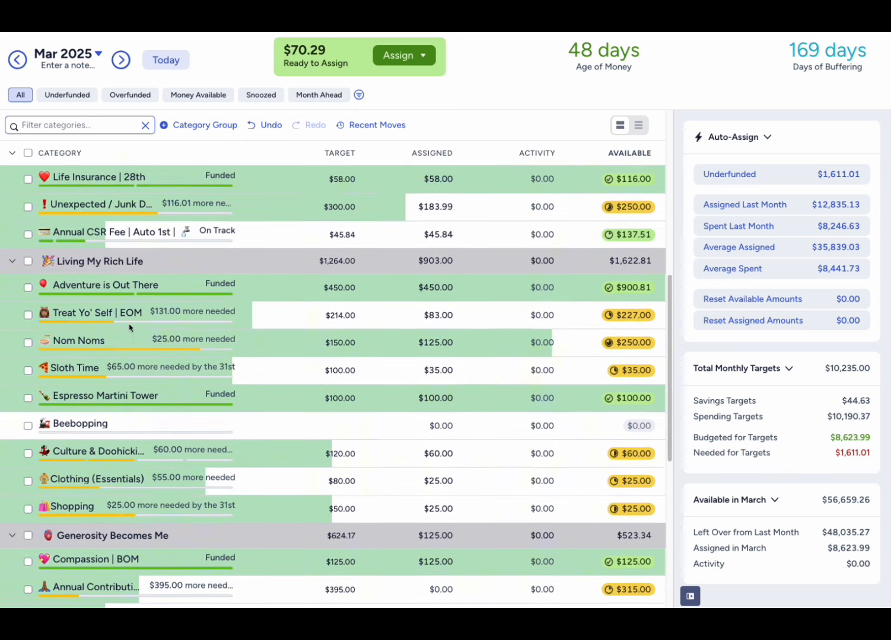
{"action": "scroll", "coordinate": [130, 327], "scroll_direction": "up", "scroll_amount": 5}
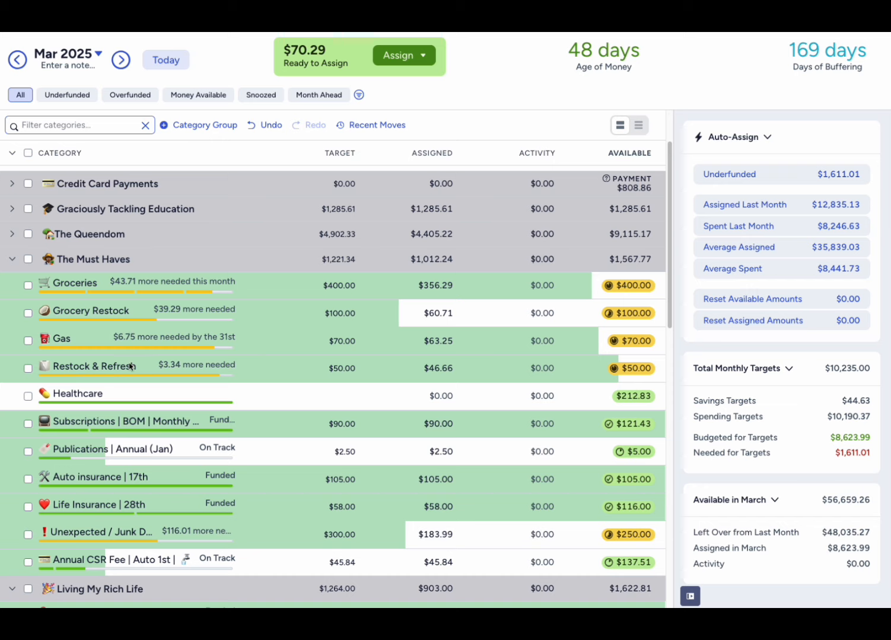
{"action": "left_click", "coordinate": [27, 369]}
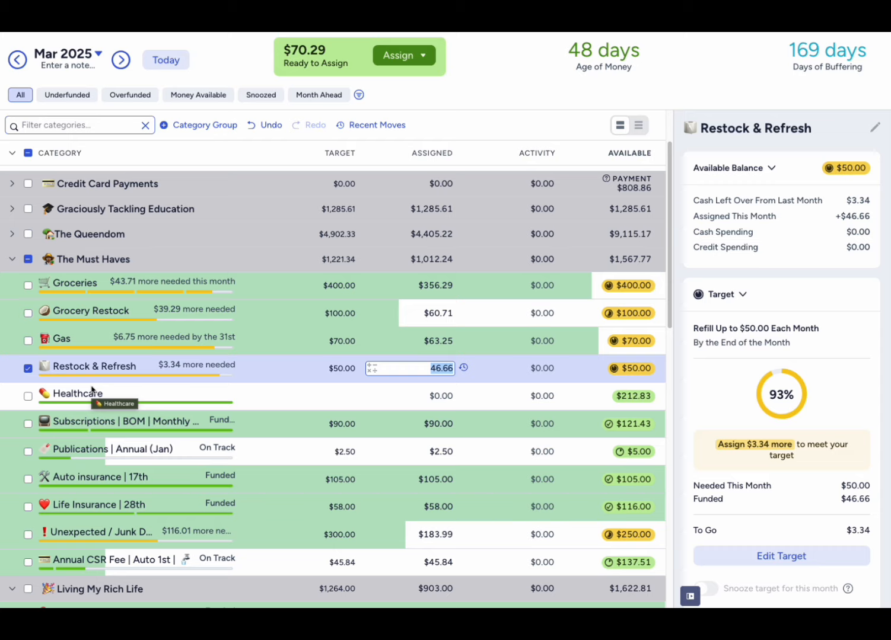
{"action": "left_click", "coordinate": [28, 369]}
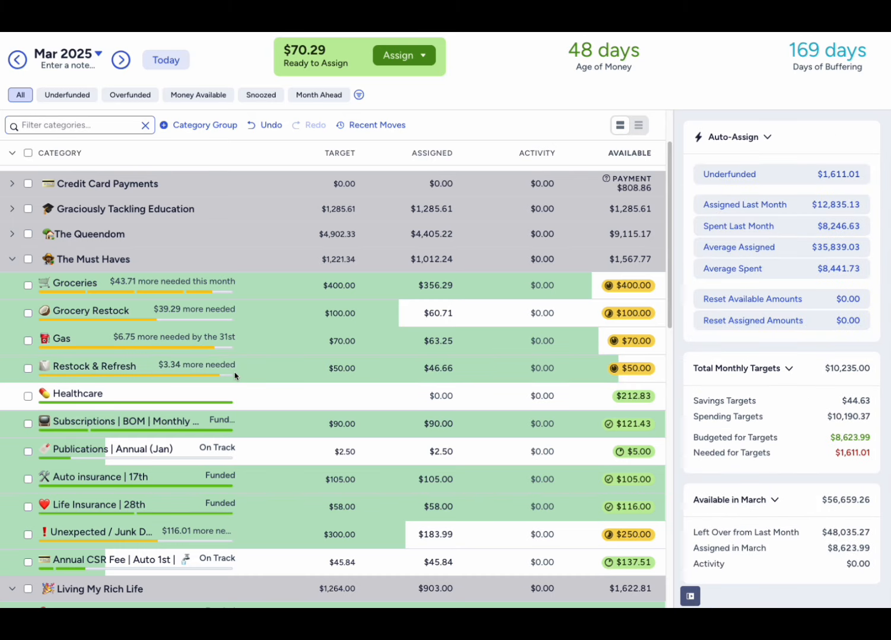
{"action": "scroll", "coordinate": [237, 375], "scroll_direction": "down", "scroll_amount": 6}
{"action": "scroll", "coordinate": [234, 376], "scroll_direction": "down", "scroll_amount": 1}
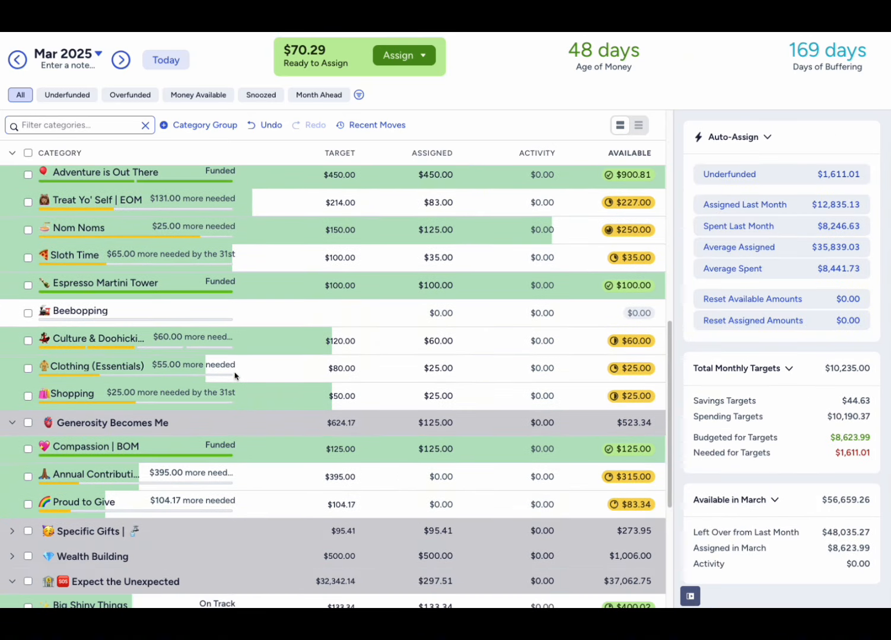
{"action": "scroll", "coordinate": [235, 375], "scroll_direction": "down", "scroll_amount": 1}
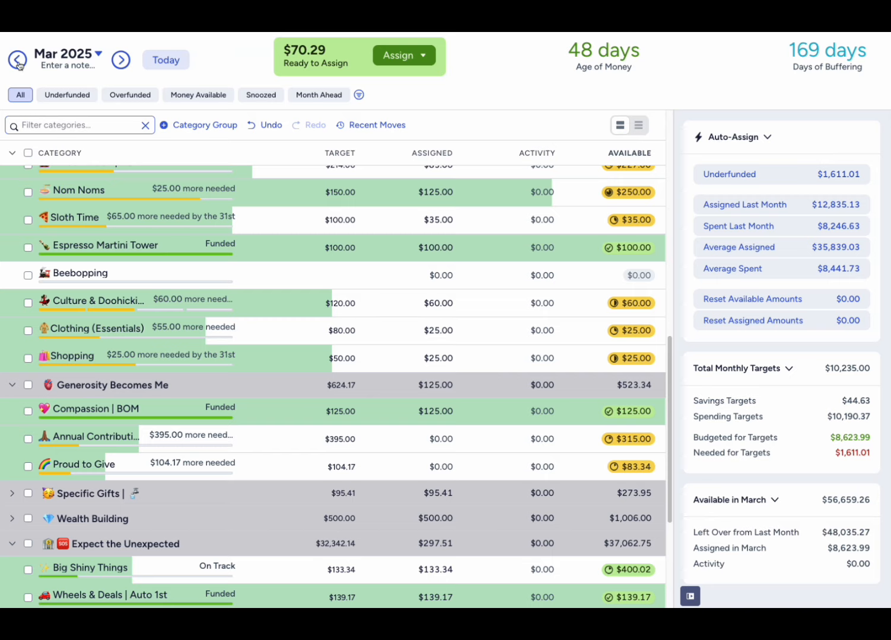
- Clear the amount assigned to Clothing (Essentials) and delete that category from Living My Rich Life
{"action": "left_click", "coordinate": [23, 334]}
{"action": "left_click", "coordinate": [22, 334]}
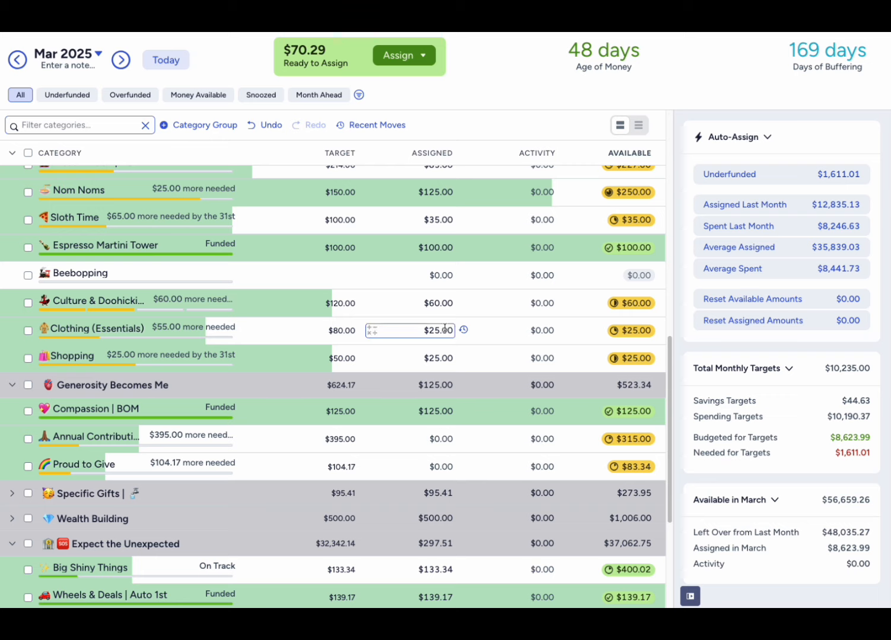
{"action": "left_click", "coordinate": [450, 330]}
{"action": "key", "text": "BackSpace"}
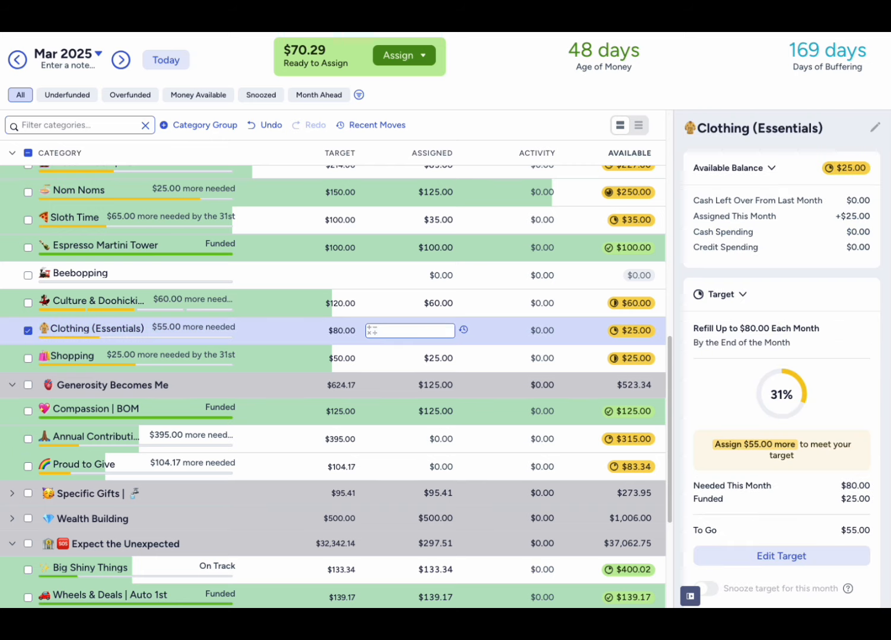
{"action": "left_click", "coordinate": [524, 65]}
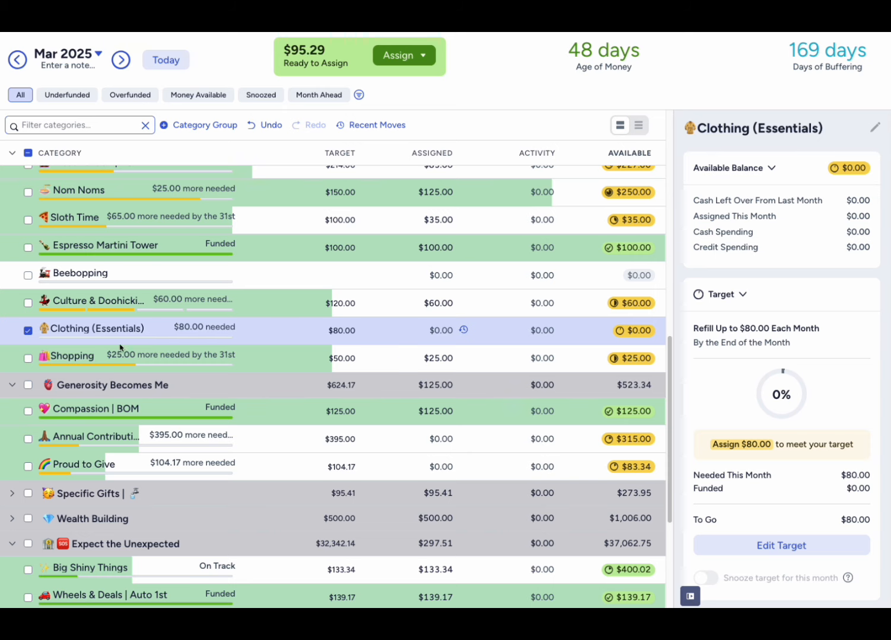
{"action": "key", "text": "Delete"}
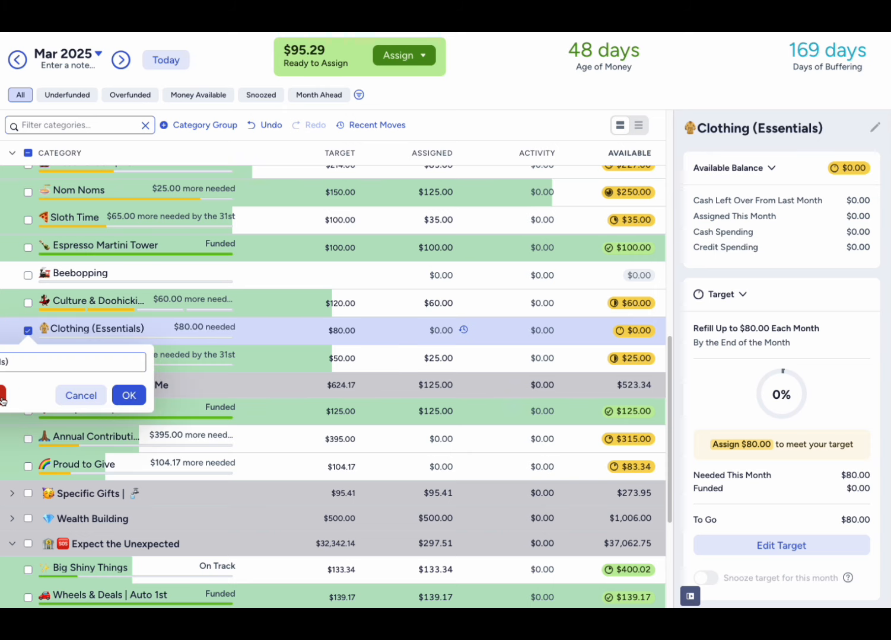
{"action": "key", "text": "Return"}
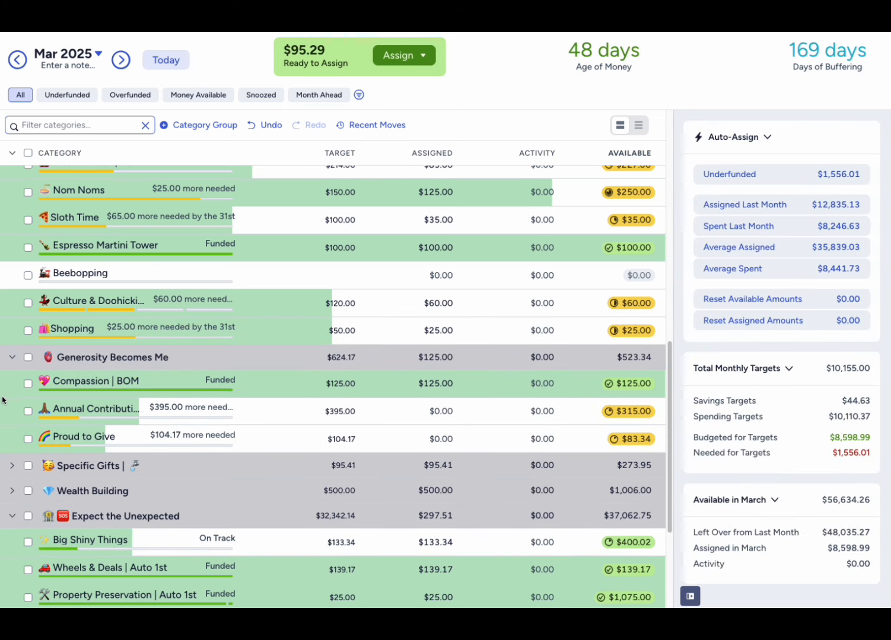
- Set the Shopping category's monthly target to $75, save it, and deselect the category
{"action": "left_click", "coordinate": [28, 331]}
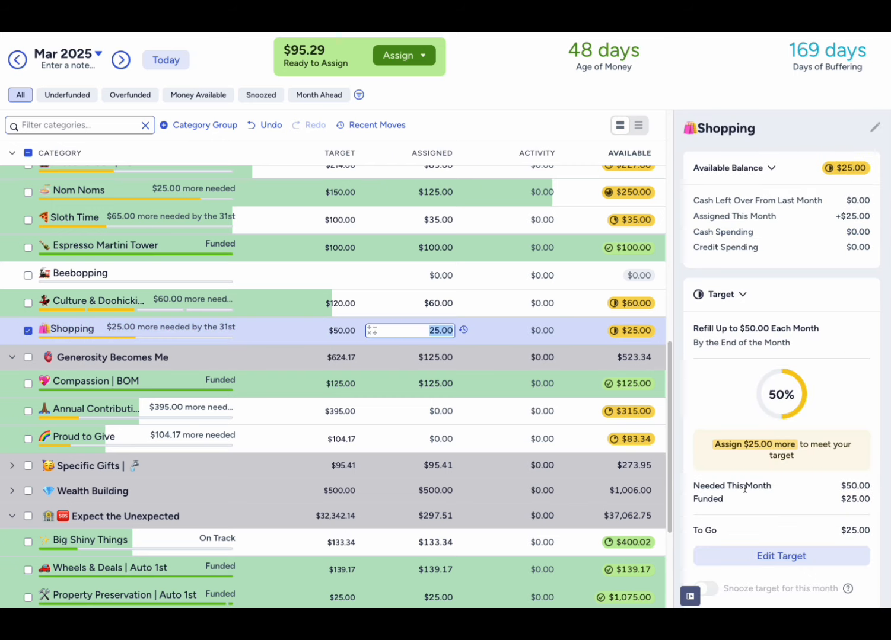
{"action": "left_click", "coordinate": [762, 549]}
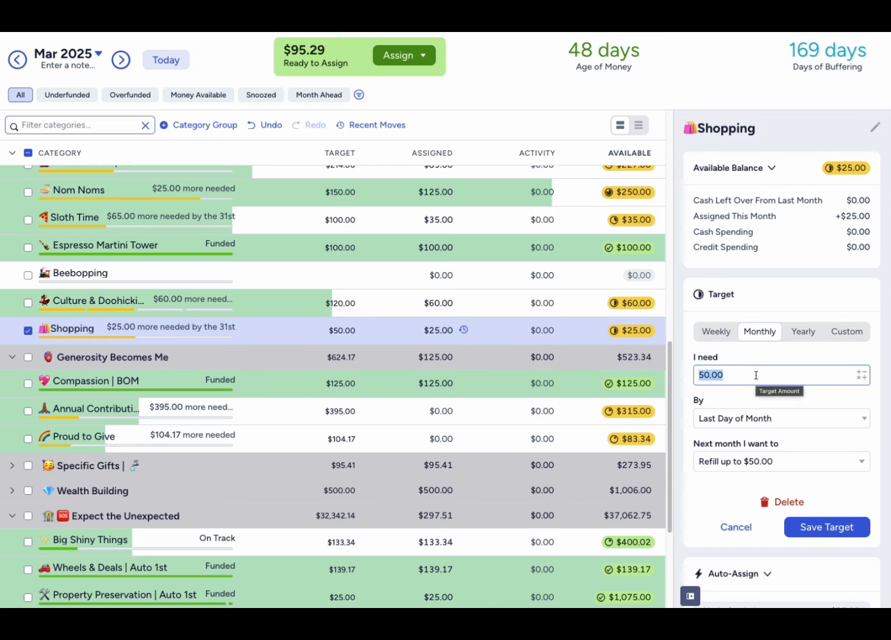
{"action": "type", "text": "75"}
{"action": "left_click", "coordinate": [763, 288]}
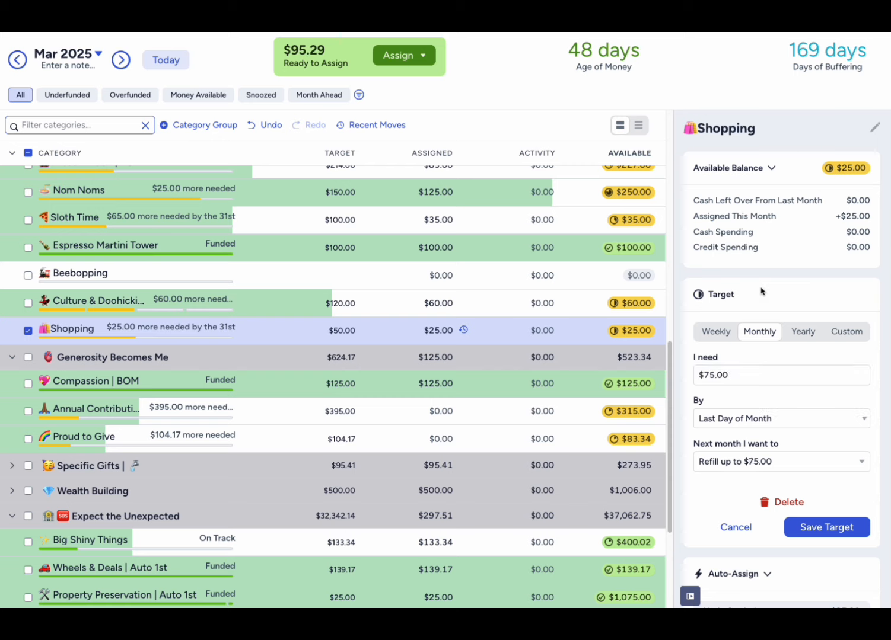
{"action": "left_click", "coordinate": [836, 528]}
{"action": "left_click", "coordinate": [28, 330]}
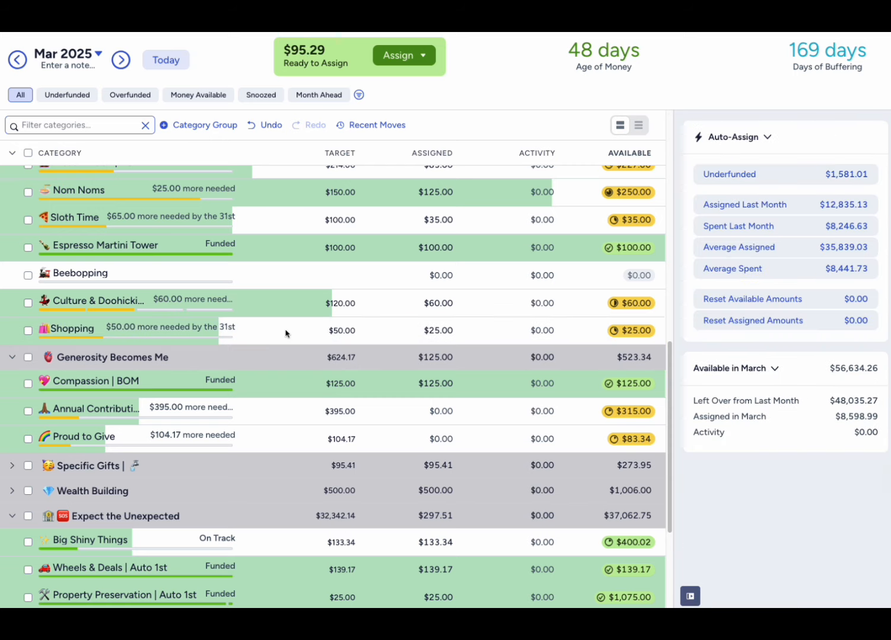
- Assign $50 to Shopping in Living My Rich Life and deselect the category
{"action": "left_click", "coordinate": [425, 330]}
{"action": "type", "text": "50"}
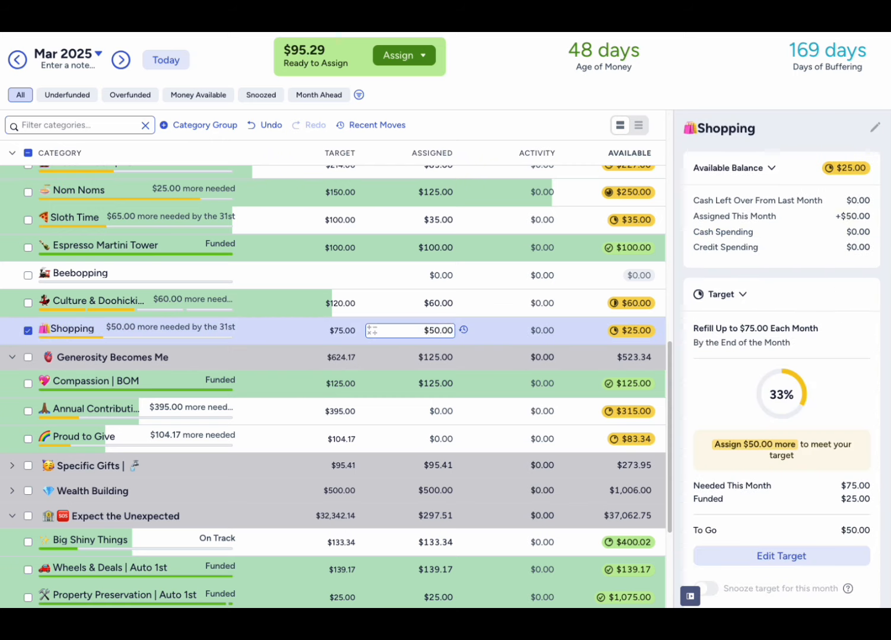
{"action": "key", "text": "Return"}
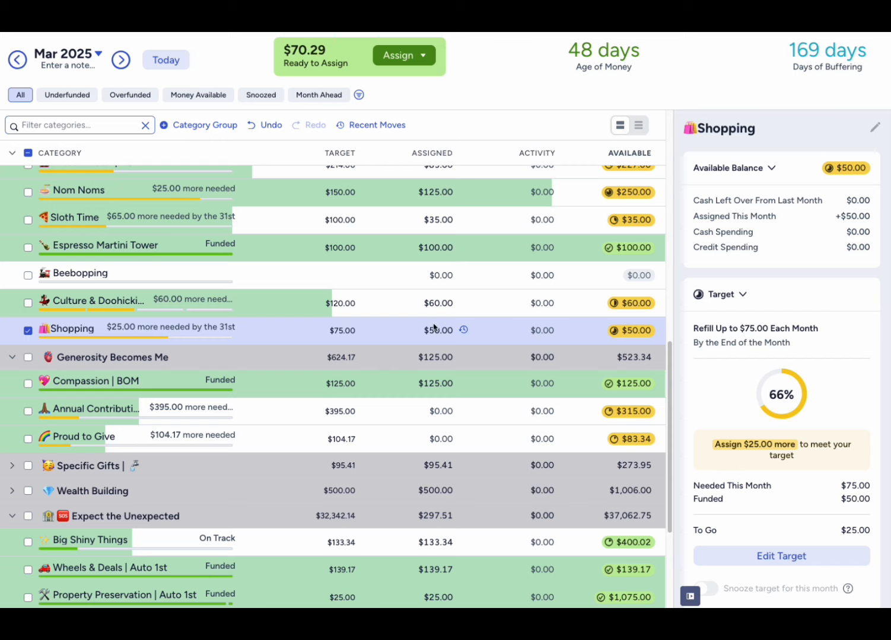
{"action": "left_click", "coordinate": [28, 331]}
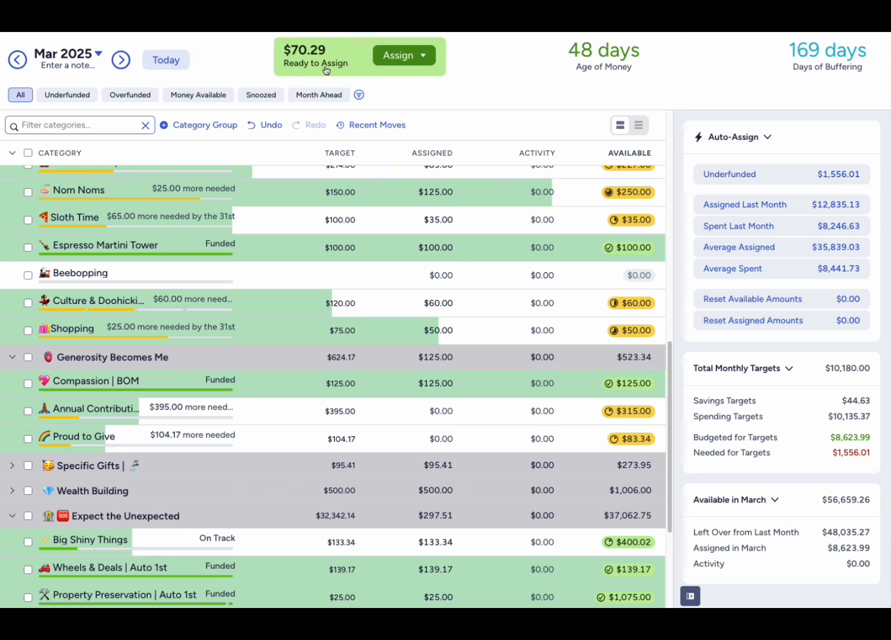
- Collapse the category groups The Must Haves, Living My Rich Life and Generosity Becomes Me
{"action": "scroll", "coordinate": [335, 418], "scroll_direction": "up", "scroll_amount": 3}
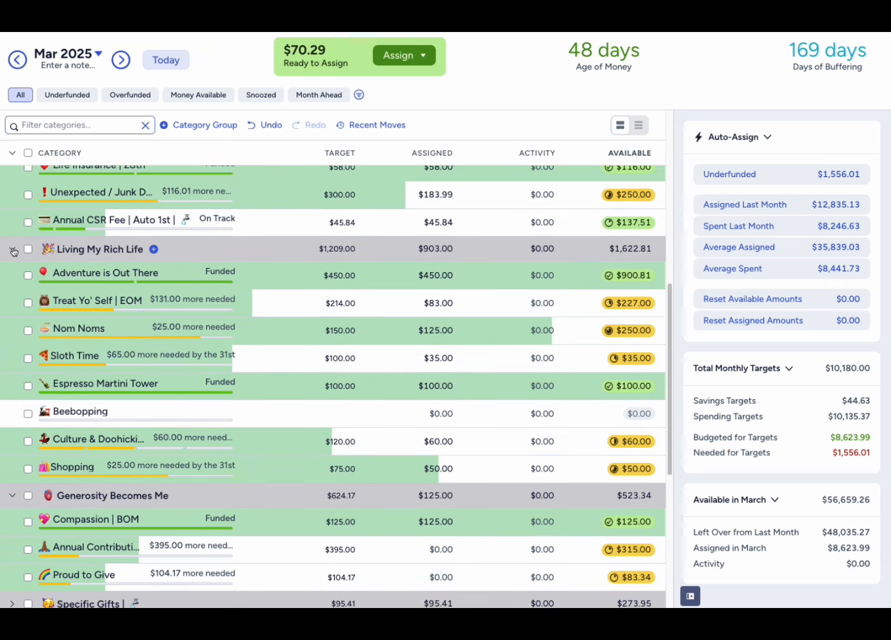
{"action": "scroll", "coordinate": [21, 352], "scroll_direction": "up", "scroll_amount": 8}
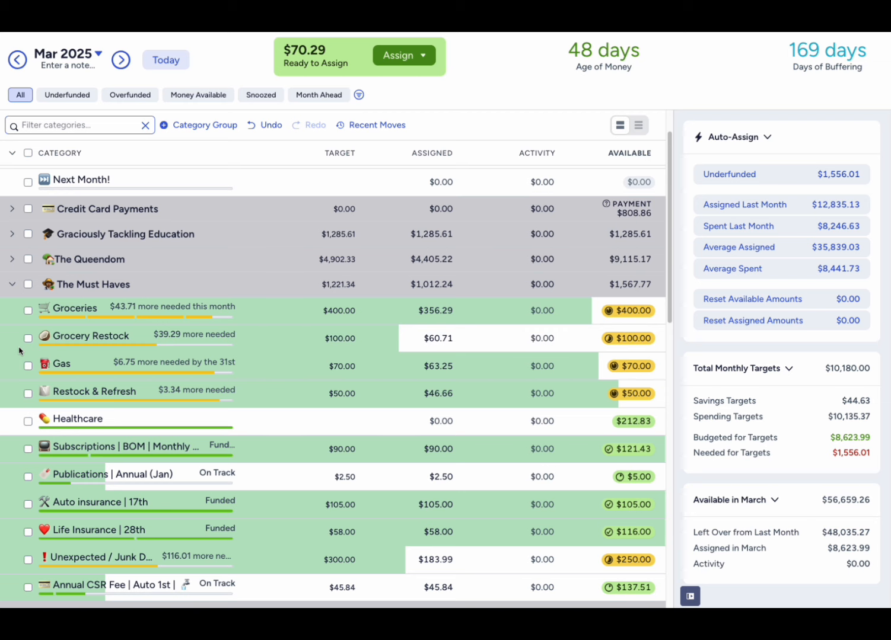
{"action": "left_click", "coordinate": [12, 284]}
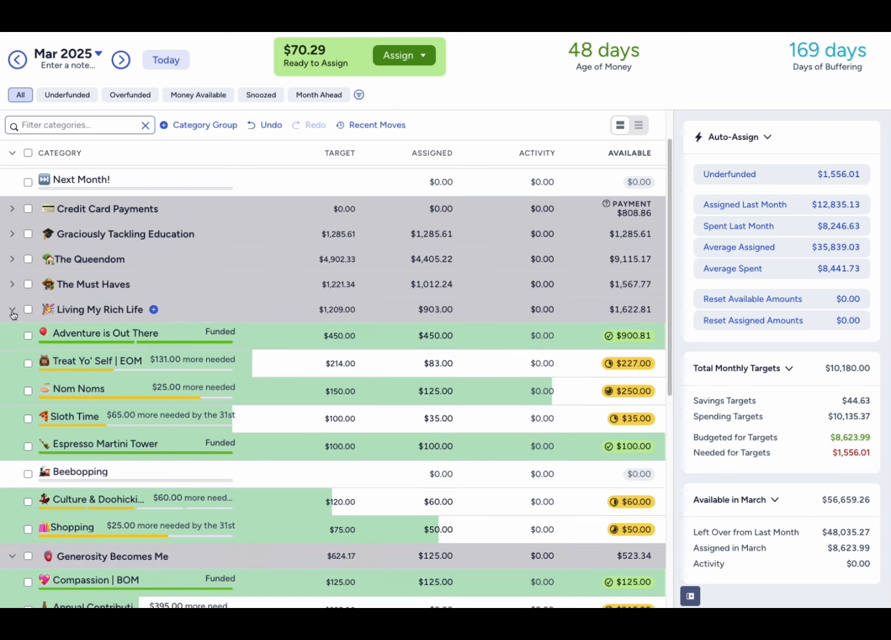
{"action": "left_click", "coordinate": [12, 309]}
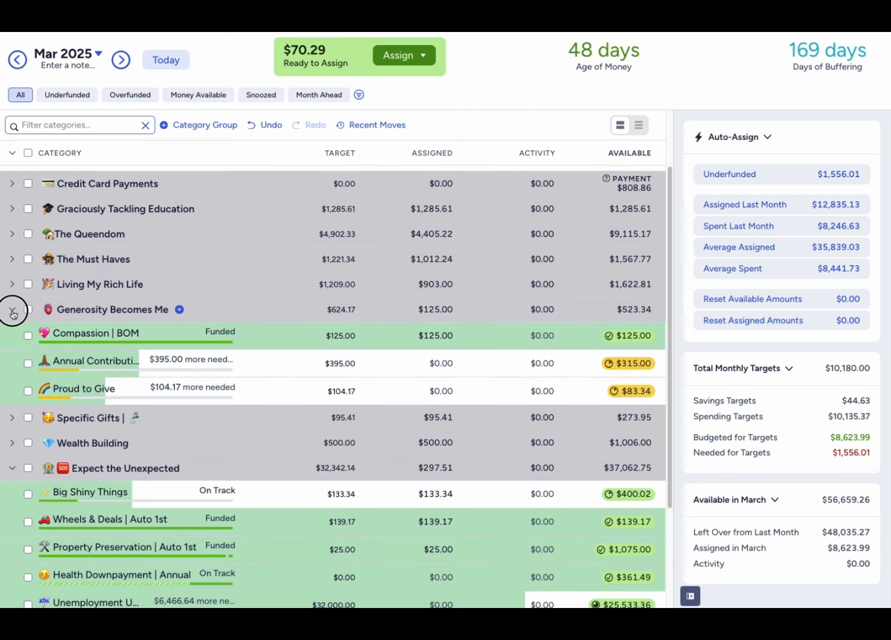
{"action": "left_click", "coordinate": [12, 310]}
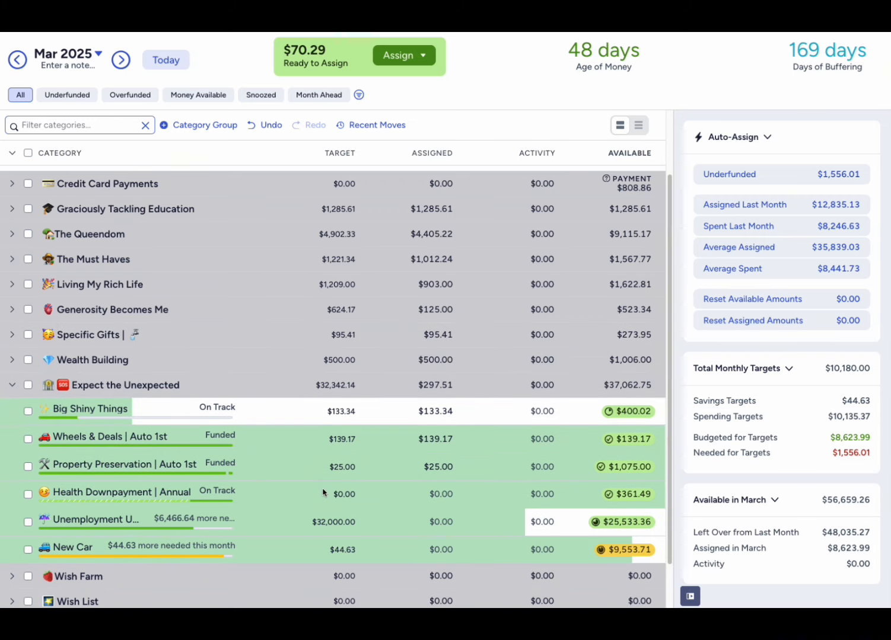
- Assign $44.63 to New Car, deselect it, and collapse the Expect the Unexpected and (Money) Bag of Holding groups
{"action": "scroll", "coordinate": [324, 492], "scroll_direction": "down", "scroll_amount": 1}
{"action": "left_click", "coordinate": [424, 494]}
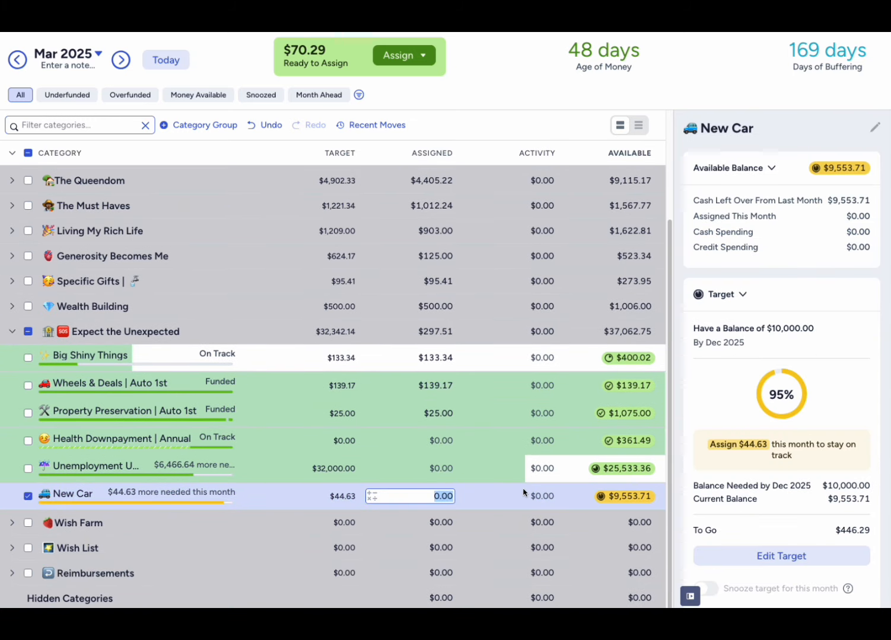
{"action": "type", "text": "44.63"}
{"action": "key", "text": "Return"}
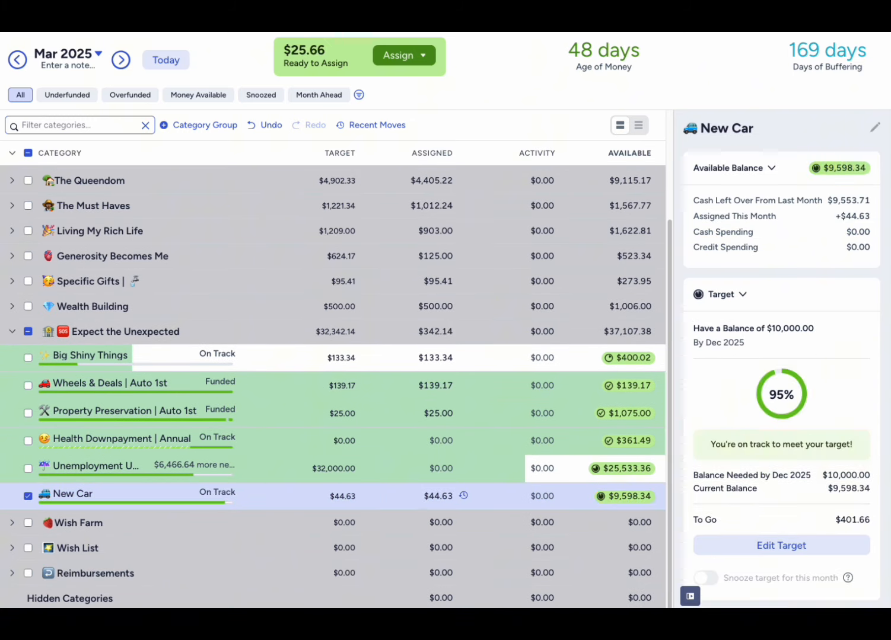
{"action": "left_click", "coordinate": [30, 498]}
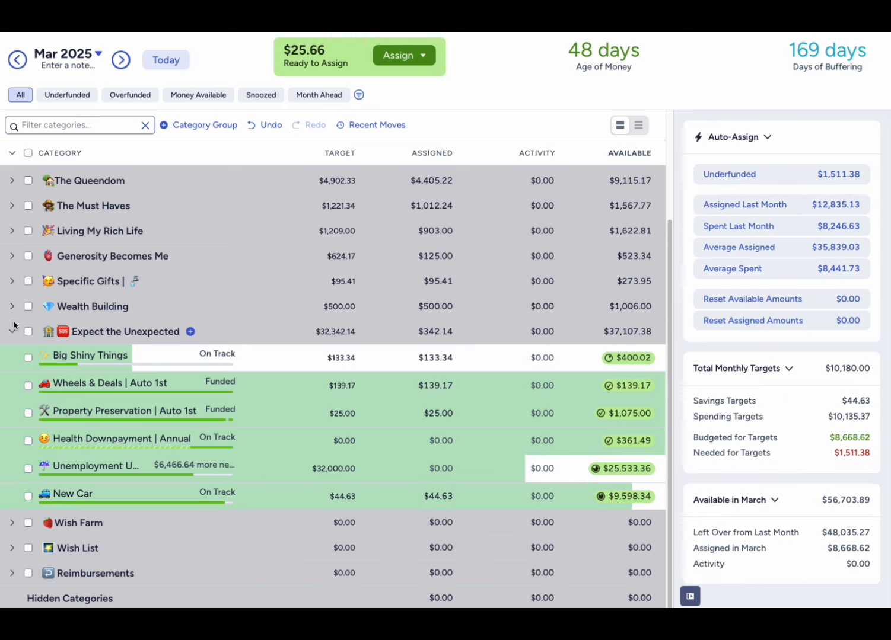
{"action": "left_click", "coordinate": [12, 331]}
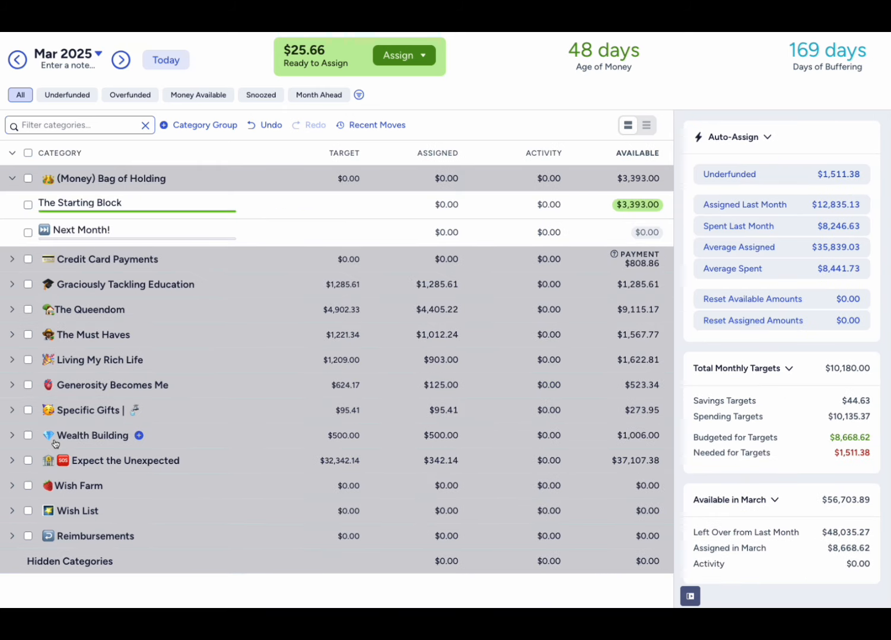
{"action": "left_click", "coordinate": [12, 178]}
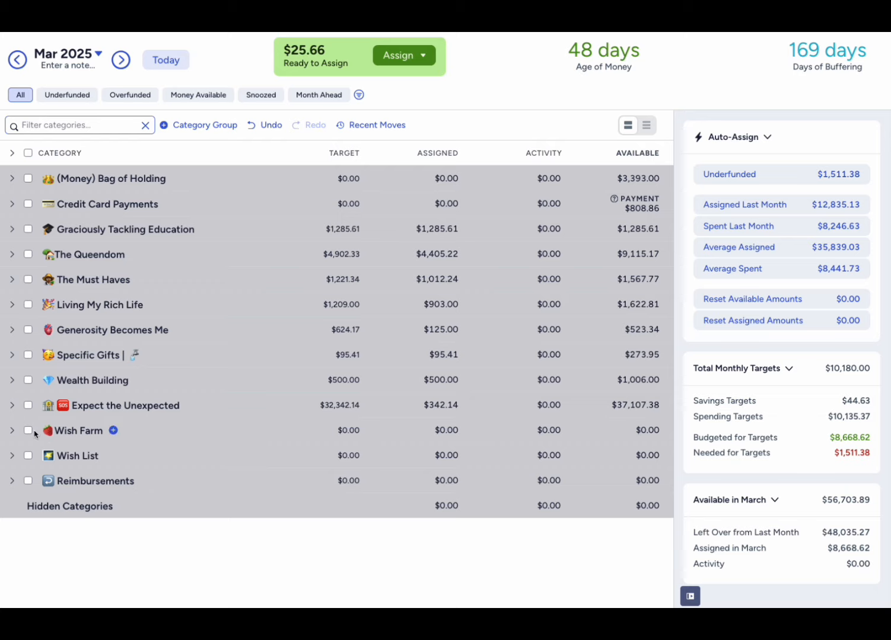
- Expand Wish Farm and assign $5 each to Level Up Skincare (M), Computer Dock (M) and New Camera (L)
{"action": "left_click", "coordinate": [13, 431]}
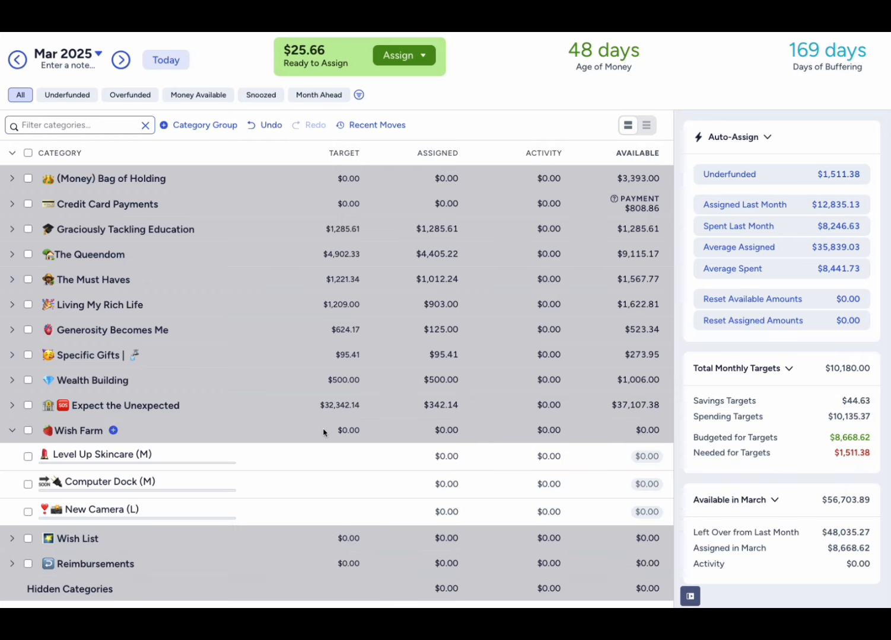
{"action": "left_click", "coordinate": [438, 454]}
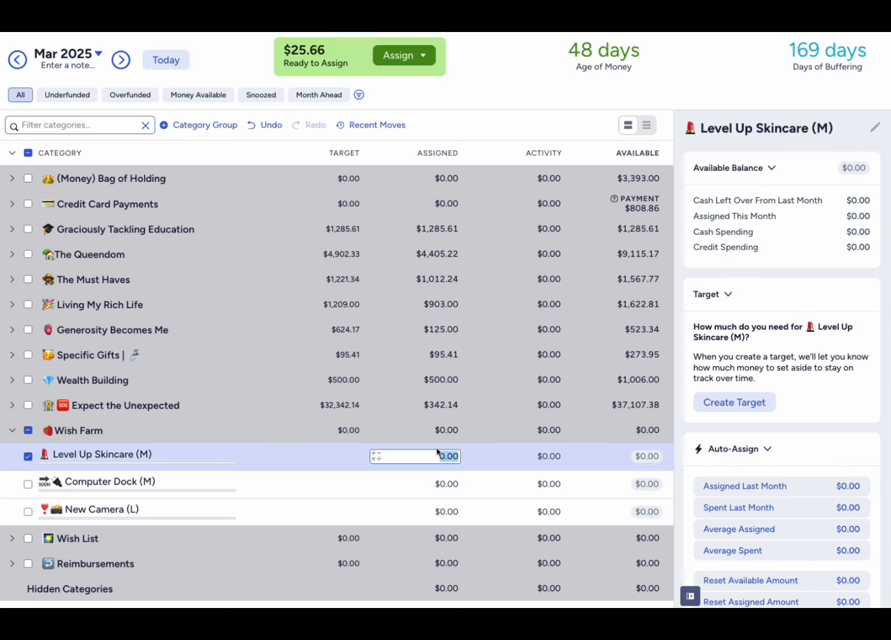
{"action": "type", "text": "5"}
{"action": "left_click", "coordinate": [437, 484]}
{"action": "type", "text": "5"}
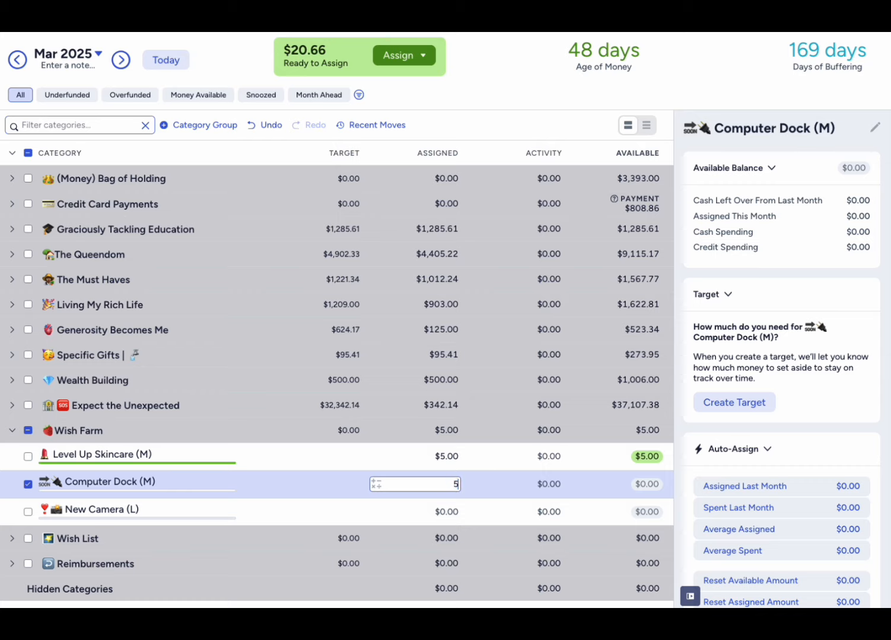
{"action": "left_click", "coordinate": [448, 511]}
{"action": "type", "text": "5"}
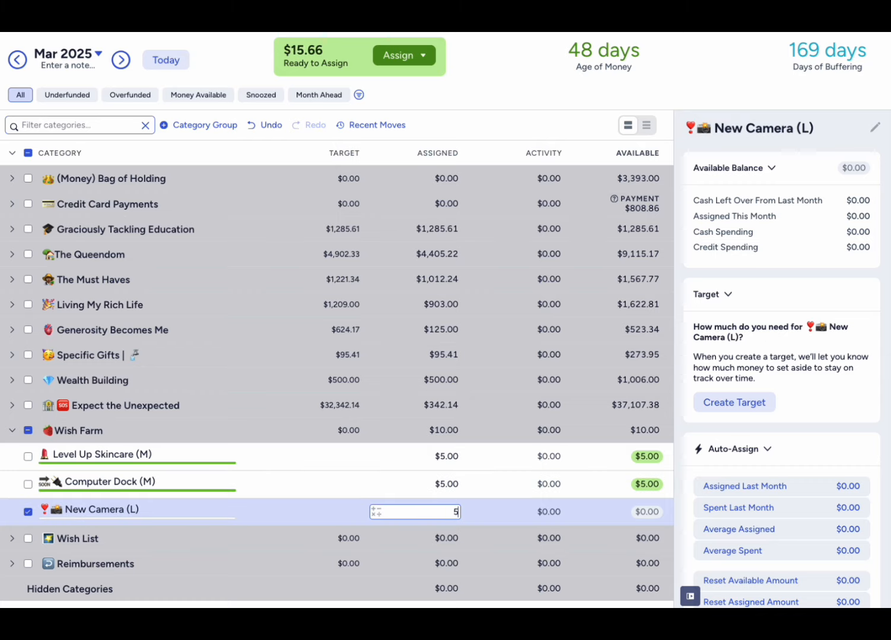
- Start a custom target for Level Up Skincare (M) in Wish Farm with the Have a balance option and no due date
{"action": "left_click", "coordinate": [454, 456]}
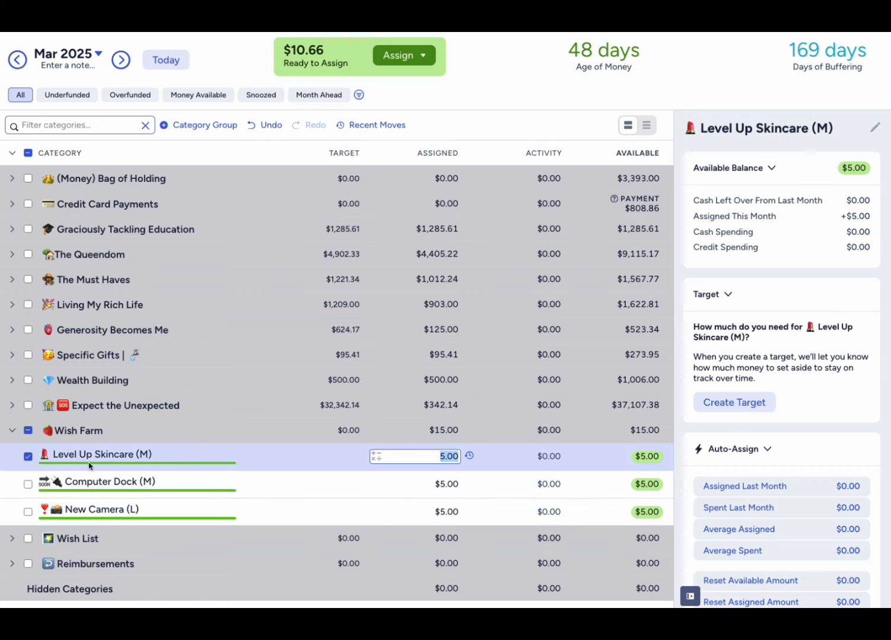
{"action": "scroll", "coordinate": [741, 543], "scroll_direction": "down", "scroll_amount": 3}
{"action": "scroll", "coordinate": [741, 543], "scroll_direction": "up", "scroll_amount": 3}
{"action": "left_click", "coordinate": [736, 403]}
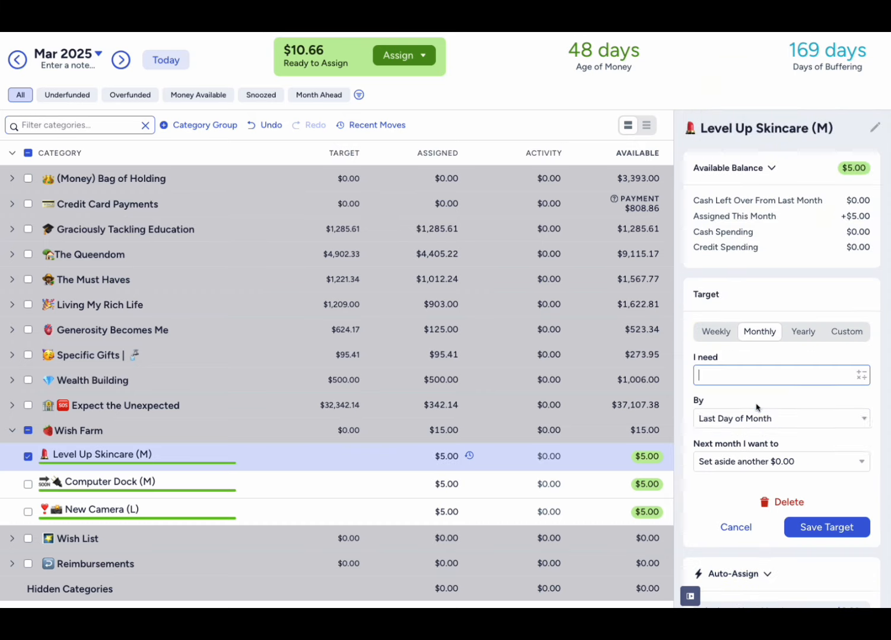
{"action": "left_click", "coordinate": [833, 334]}
{"action": "left_click", "coordinate": [771, 376]}
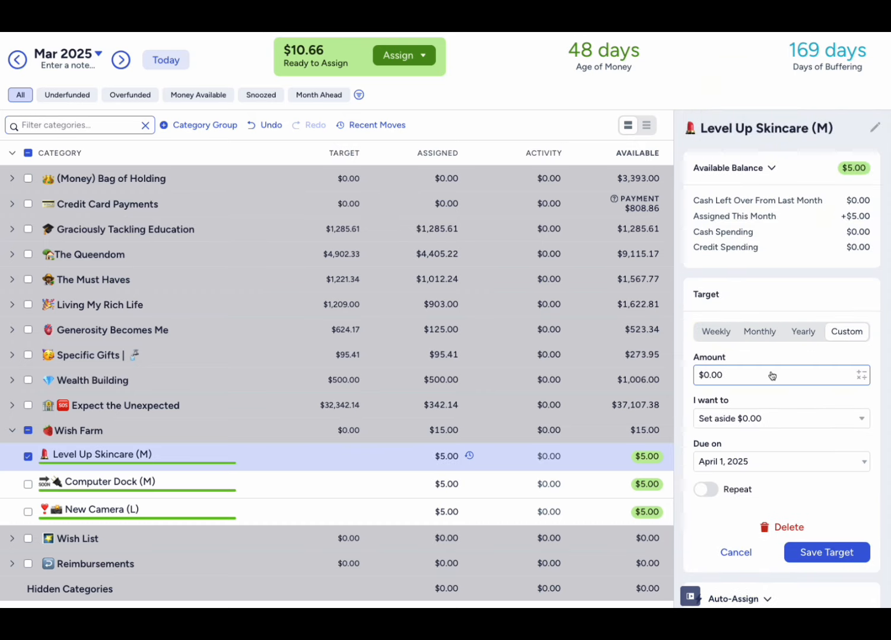
{"action": "left_click", "coordinate": [758, 419]}
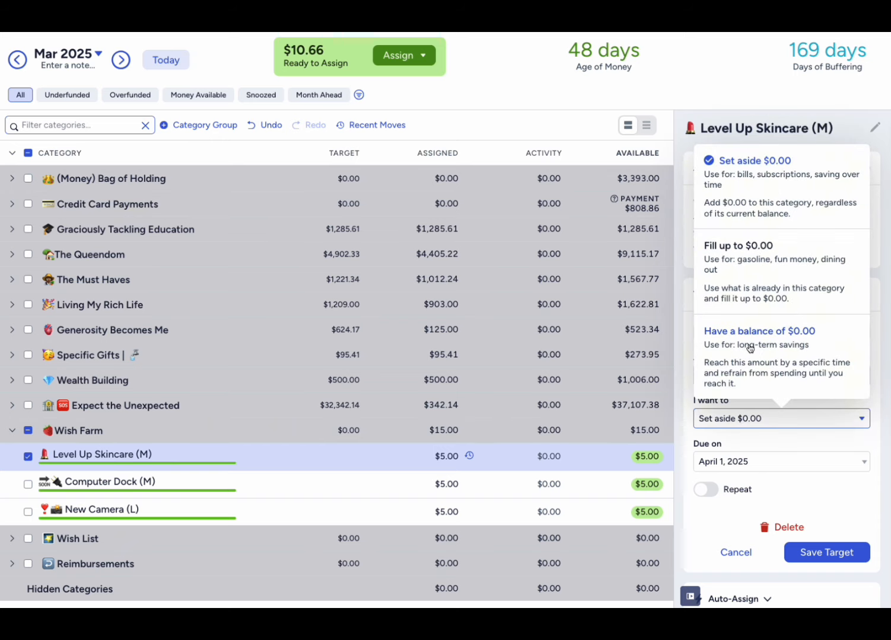
{"action": "left_click", "coordinate": [768, 229]}
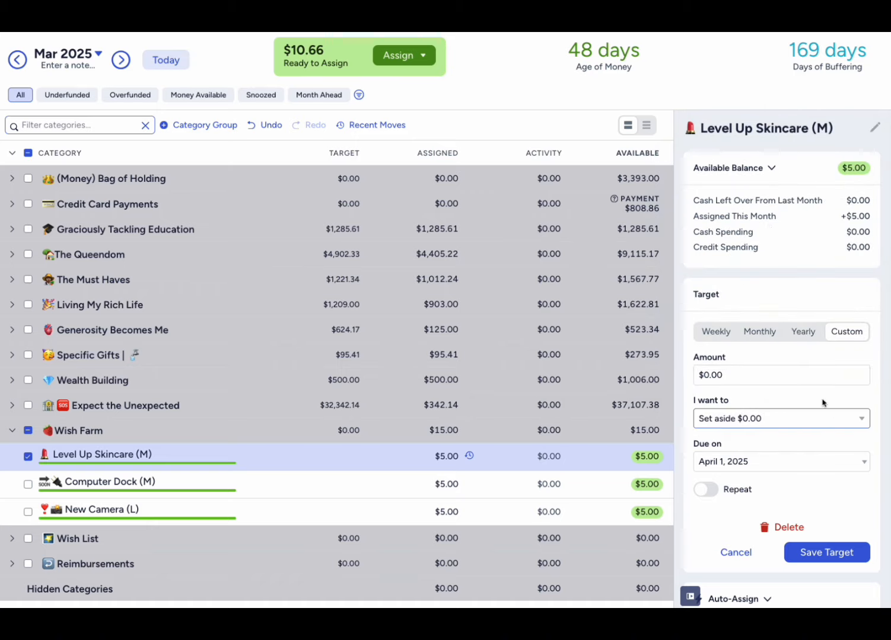
{"action": "left_click", "coordinate": [854, 335]}
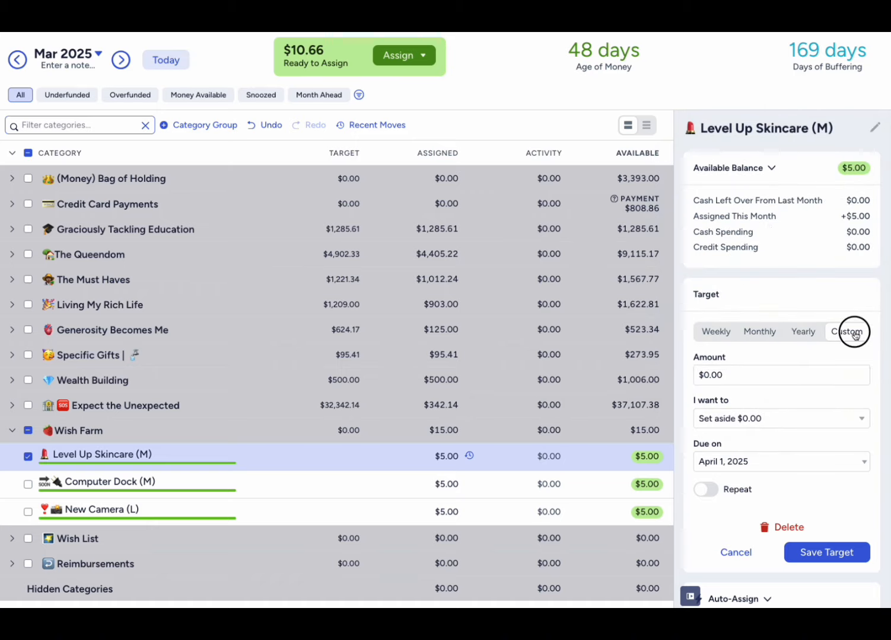
{"action": "left_click", "coordinate": [795, 424]}
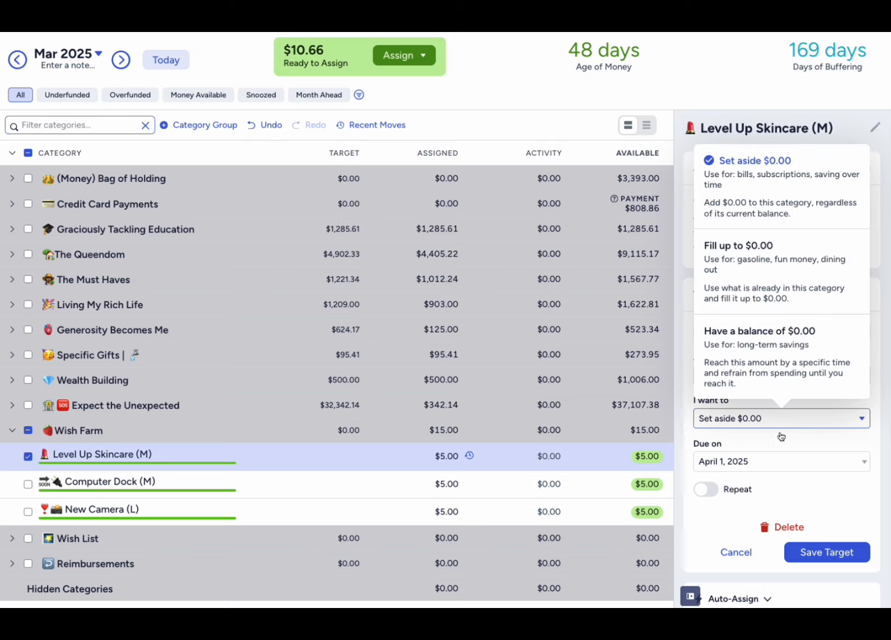
{"action": "left_click", "coordinate": [786, 349]}
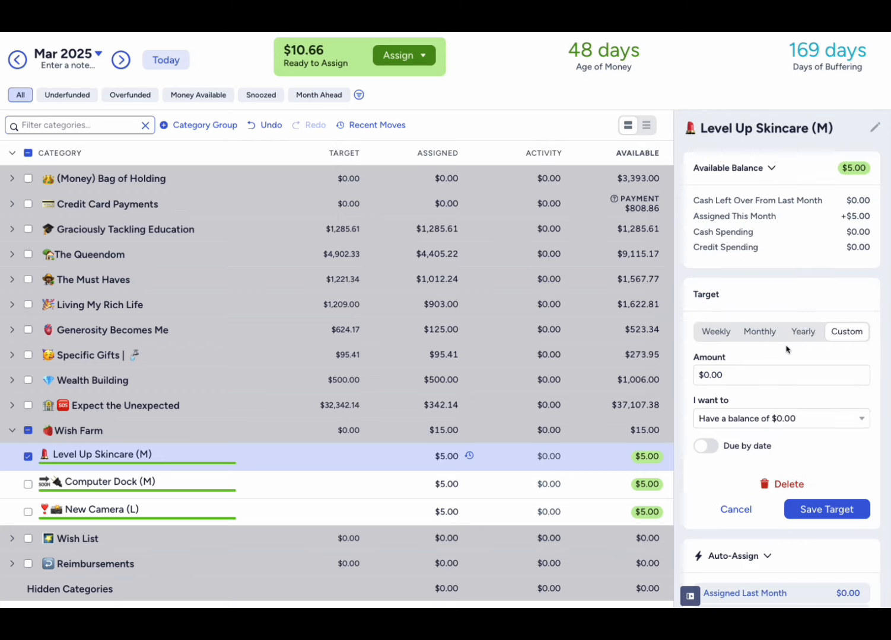
- Set the Level Up Skincare (M) target amount to $300 and save the target
{"action": "left_click", "coordinate": [762, 375]}
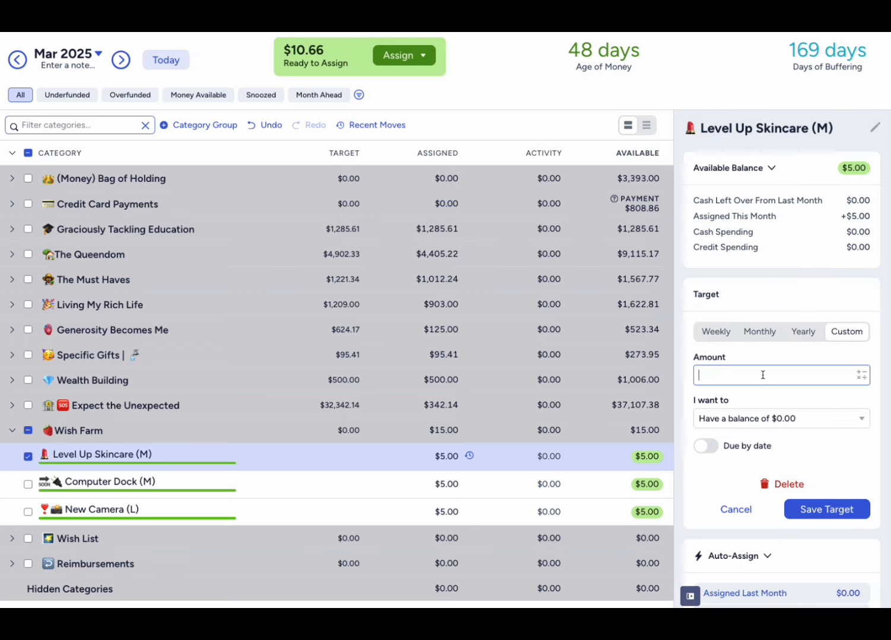
{"action": "type", "text": "300"}
{"action": "left_click", "coordinate": [777, 354]}
{"action": "left_click", "coordinate": [842, 515]}
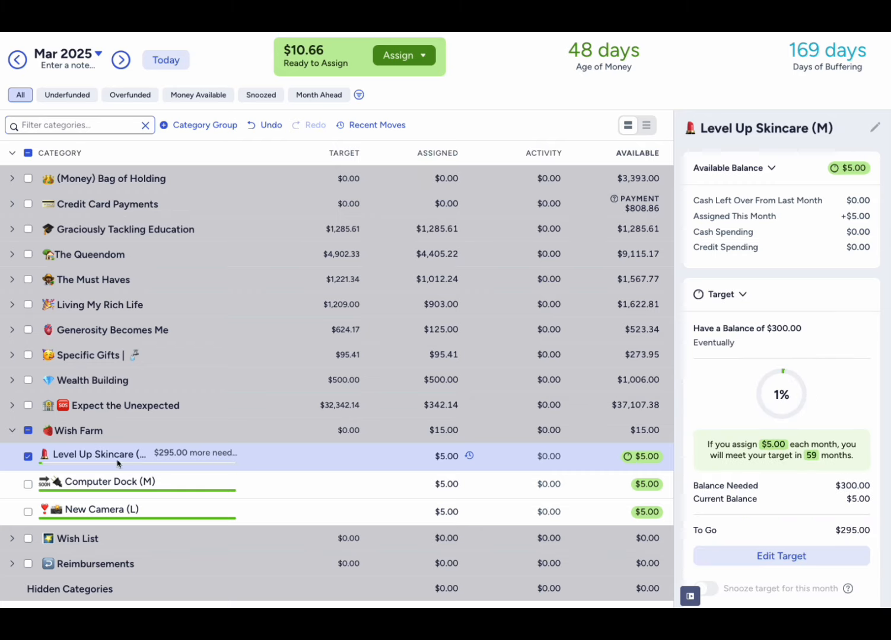
- Create a custom Have a balance target of $350 with no due date for Computer Dock (M) in Wish Farm and save it
{"action": "left_click", "coordinate": [27, 457]}
{"action": "left_click", "coordinate": [28, 485]}
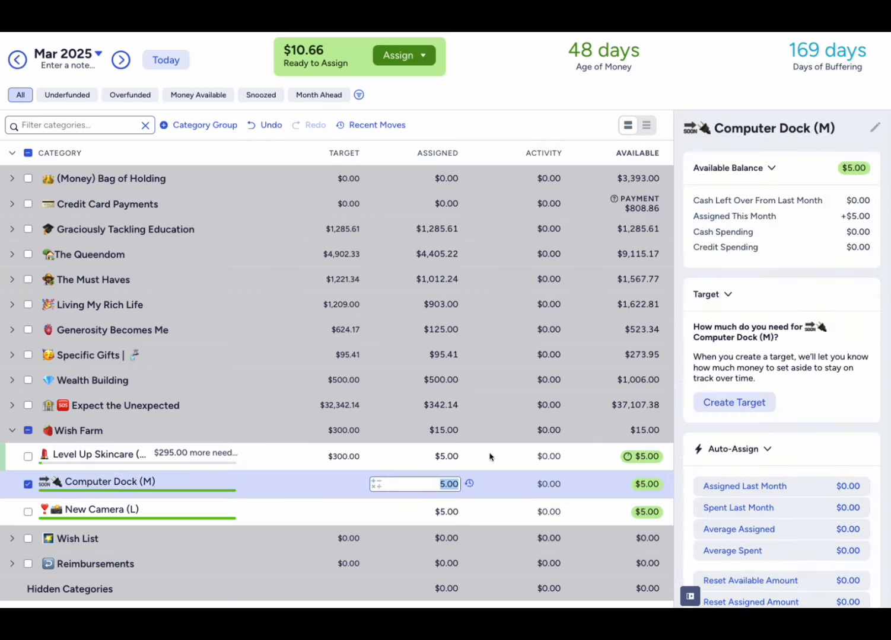
{"action": "left_click", "coordinate": [738, 403]}
{"action": "left_click", "coordinate": [839, 334]}
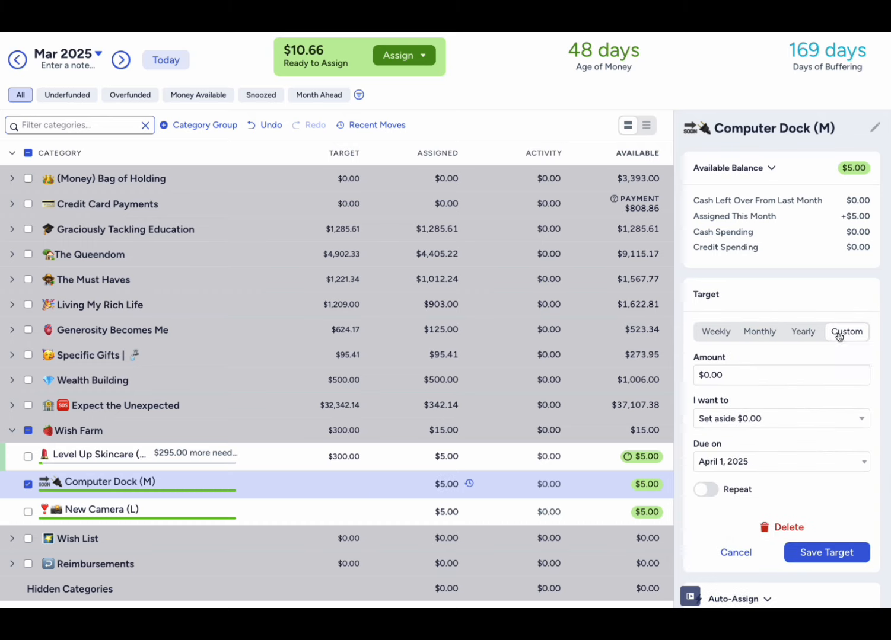
{"action": "left_click", "coordinate": [772, 419]}
{"action": "left_click", "coordinate": [765, 332]}
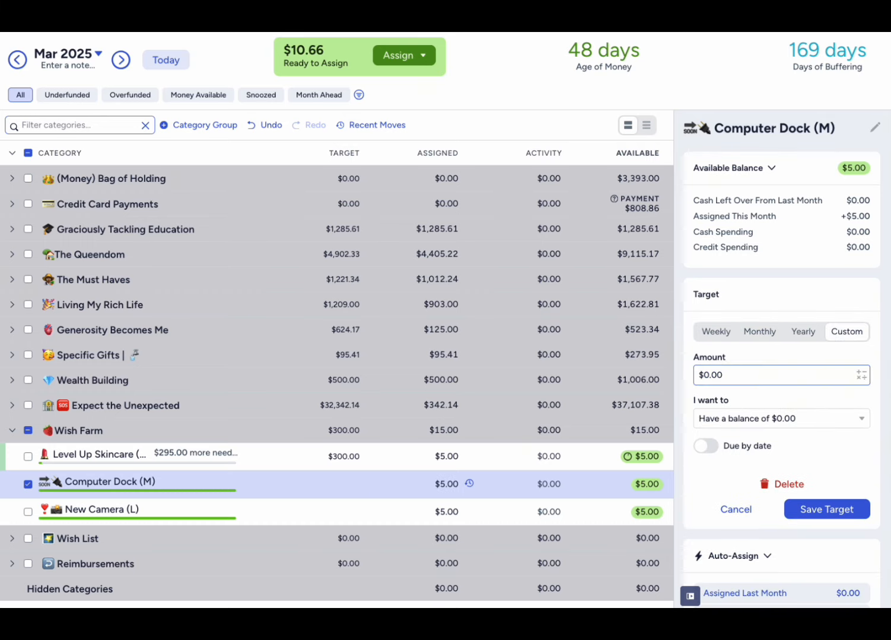
{"action": "left_click", "coordinate": [755, 377]}
{"action": "type", "text": "350"}
{"action": "left_click", "coordinate": [835, 509]}
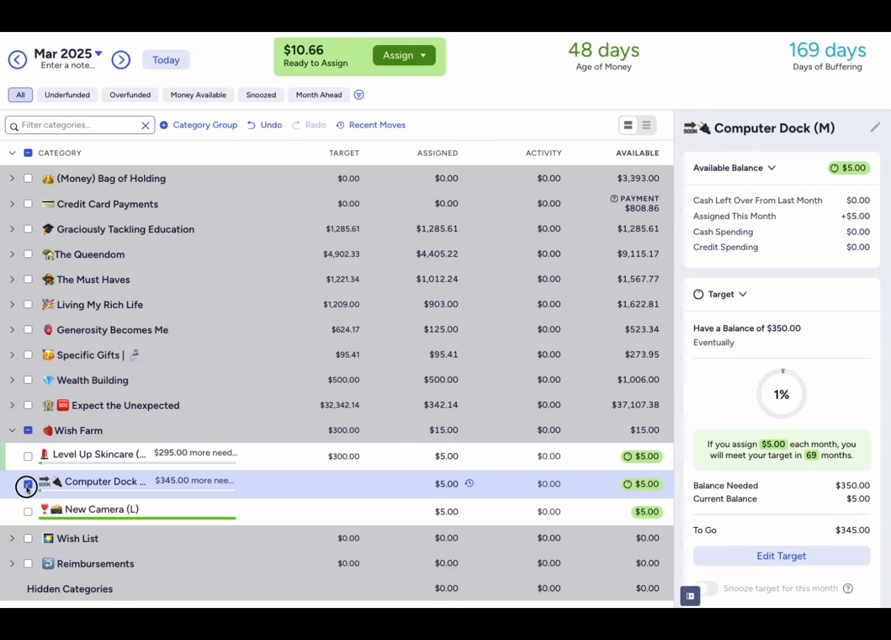
- Save a custom Have a balance target of $2,500 with no due date for New Camera (L), then deselect the category
{"action": "left_click", "coordinate": [28, 484]}
{"action": "left_click", "coordinate": [28, 511]}
{"action": "left_click", "coordinate": [749, 409]}
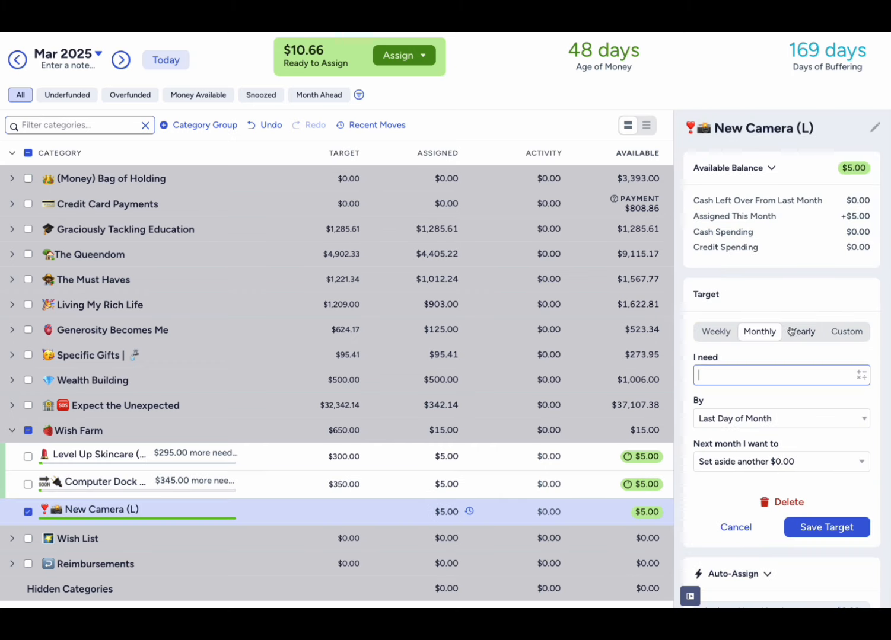
{"action": "left_click", "coordinate": [847, 332]}
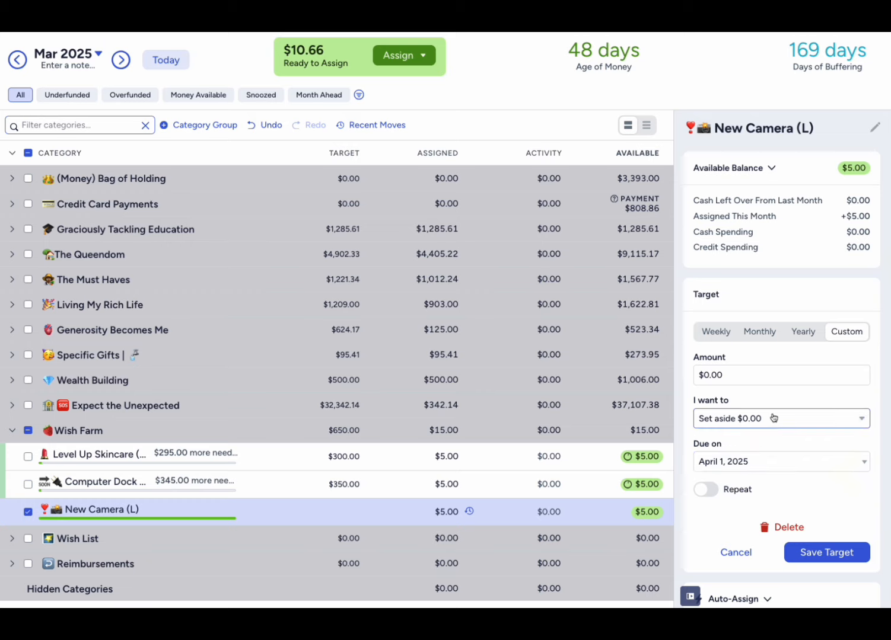
{"action": "left_click", "coordinate": [773, 418]}
{"action": "left_click", "coordinate": [771, 331]}
{"action": "left_click", "coordinate": [765, 378]}
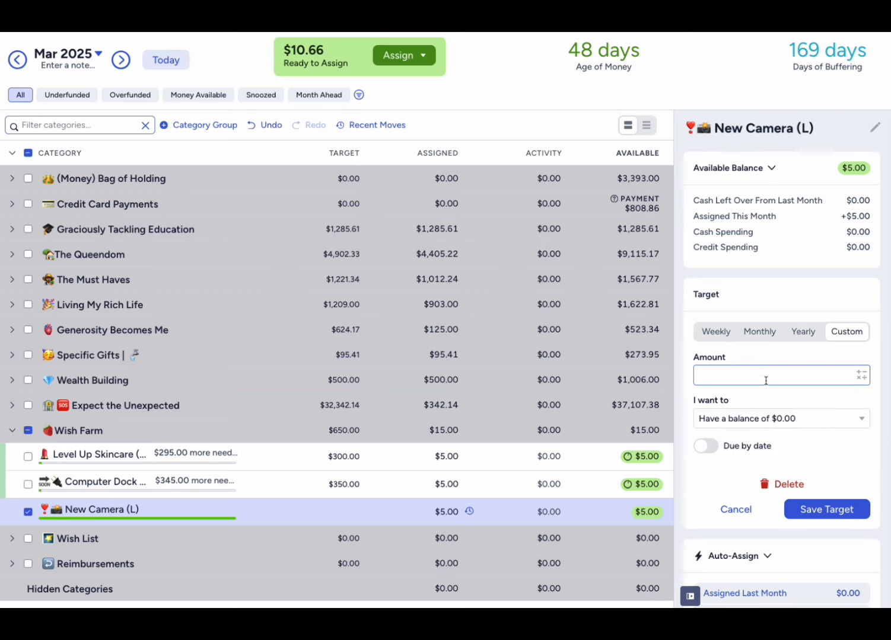
{"action": "type", "text": "2500"}
{"action": "left_click", "coordinate": [817, 358]}
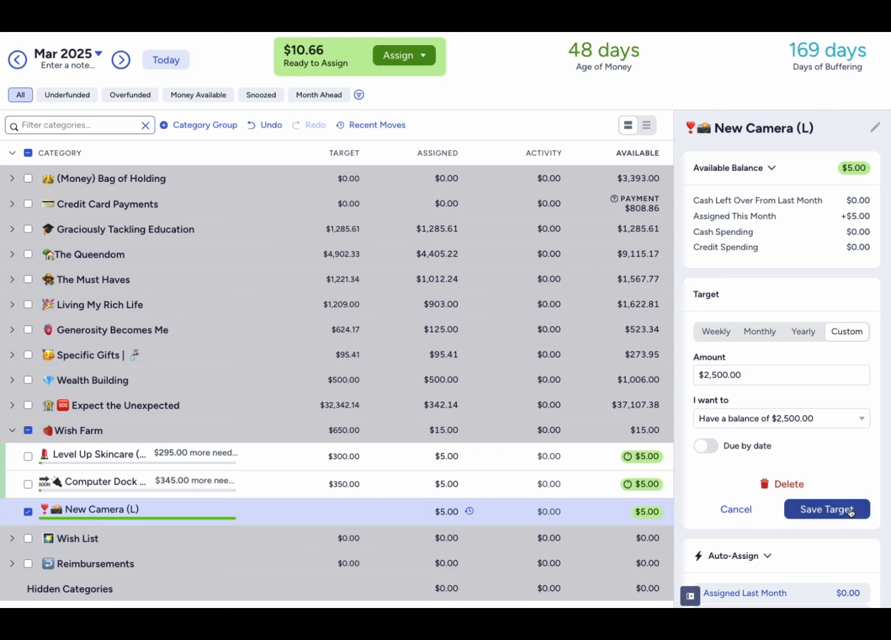
{"action": "left_click", "coordinate": [835, 509]}
{"action": "left_click", "coordinate": [324, 512]}
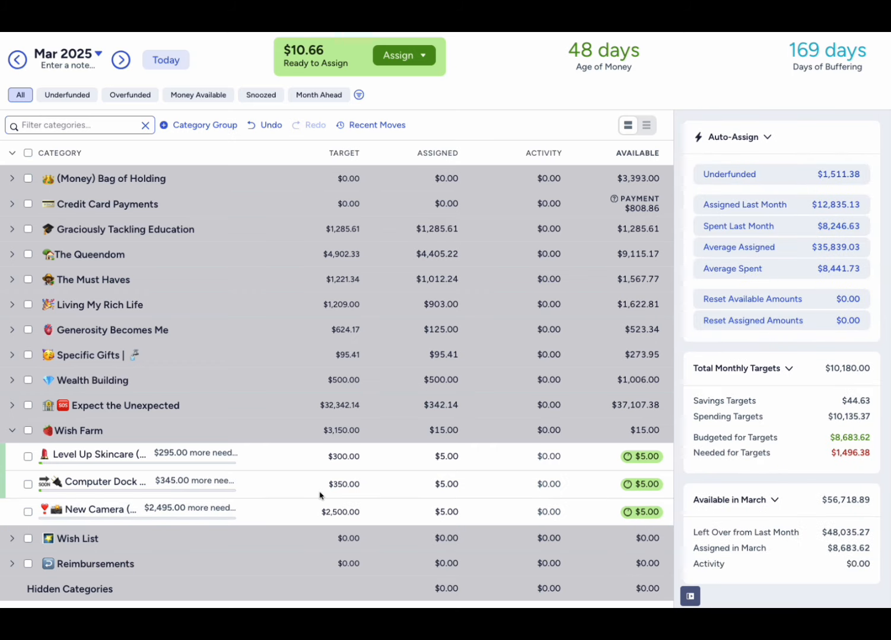
- Hide the inspector, add the remaining $10.66 to the Level Up Skincare (M) assignment, and collapse Wish Farm
{"action": "left_click", "coordinate": [690, 596]}
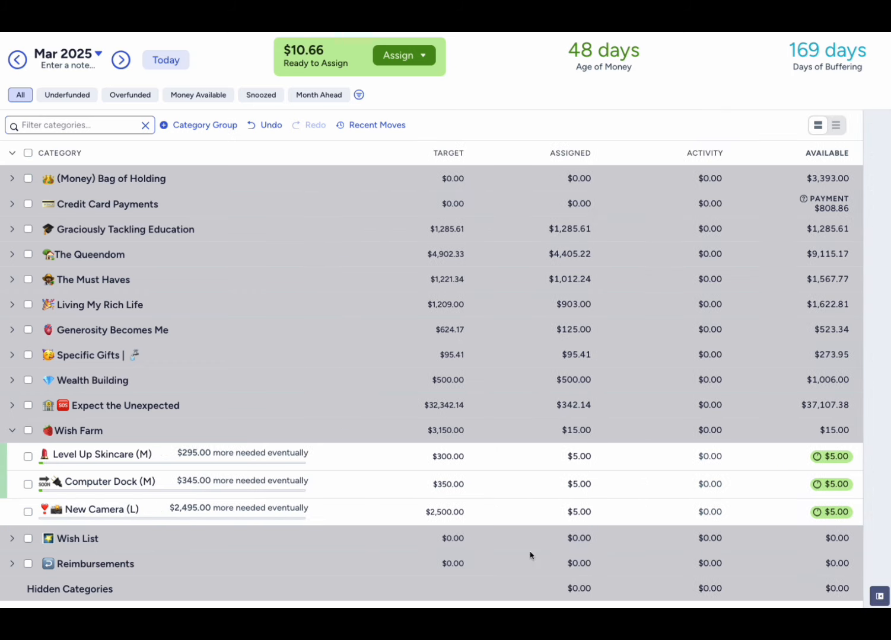
{"action": "left_click", "coordinate": [585, 457]}
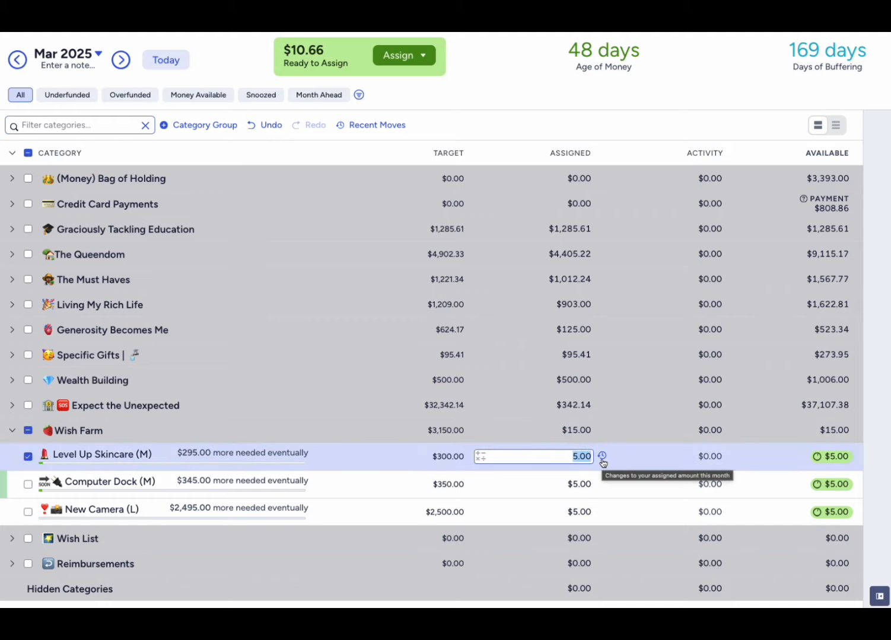
{"action": "key", "text": "Right"}
{"action": "type", "text": "+10.66"}
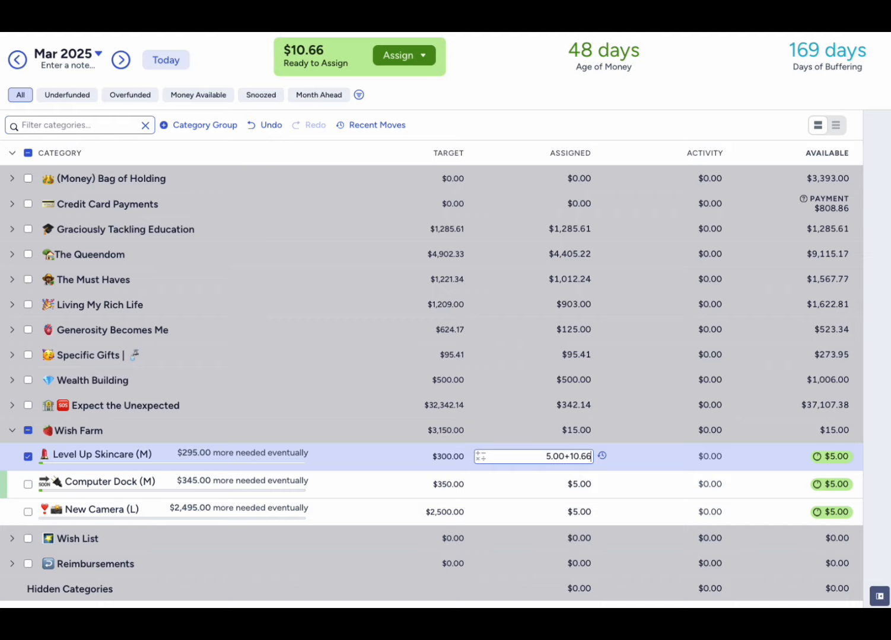
{"action": "key", "text": "Return"}
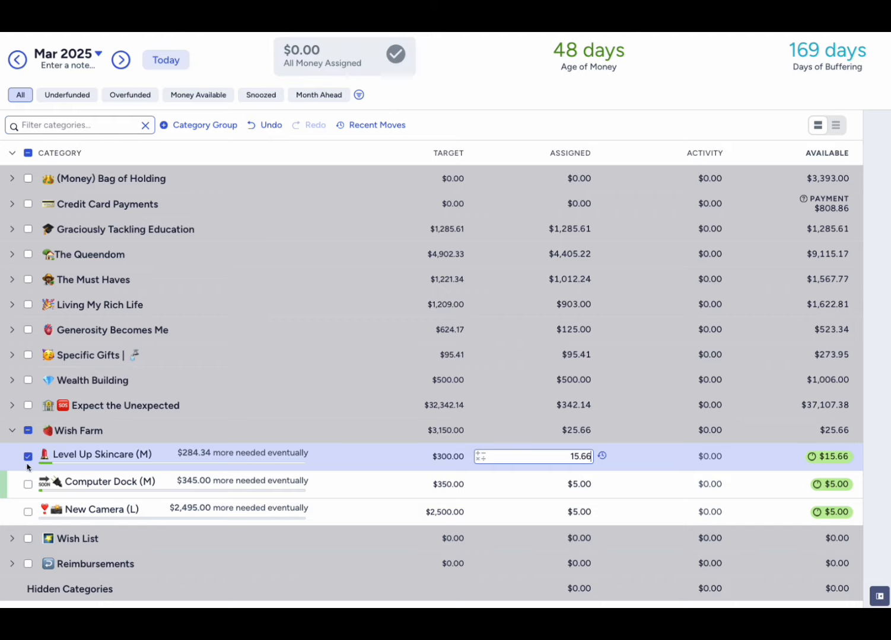
{"action": "left_click", "coordinate": [29, 457]}
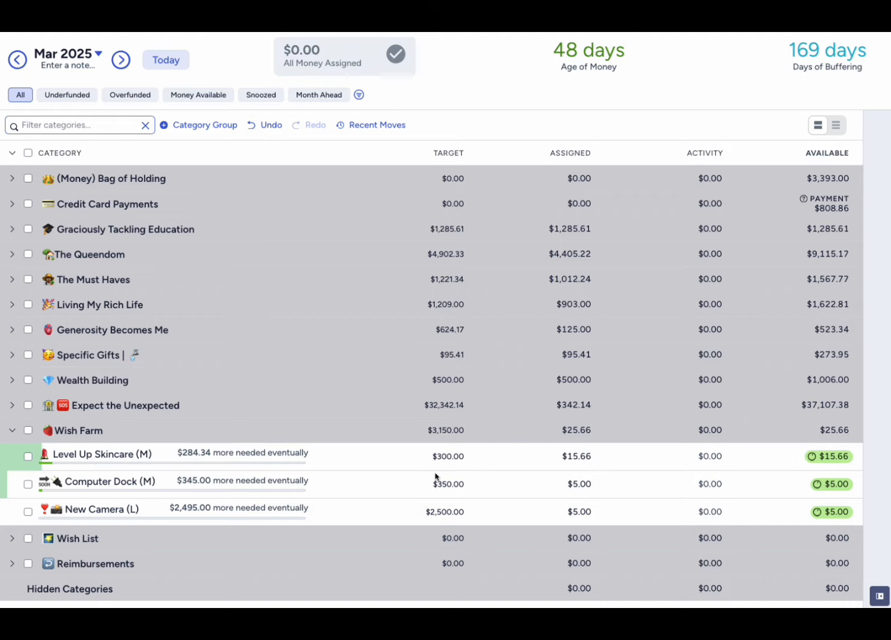
{"action": "left_click", "coordinate": [12, 433]}
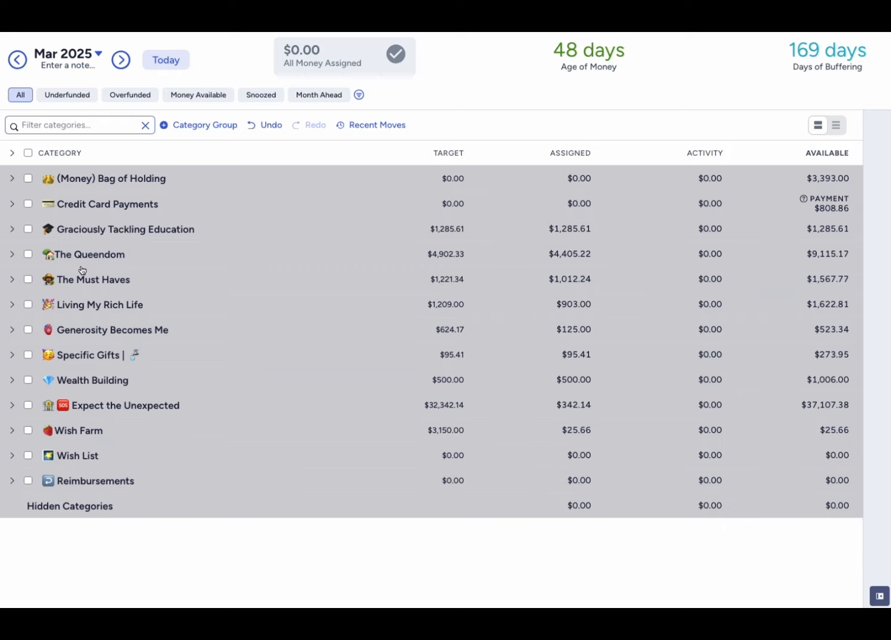
- Clear the February 2025 assignment of The Starting Block in (Money) Bag of Holding, then return to March and collapse the group
{"action": "left_click", "coordinate": [18, 62]}
{"action": "left_click", "coordinate": [12, 179]}
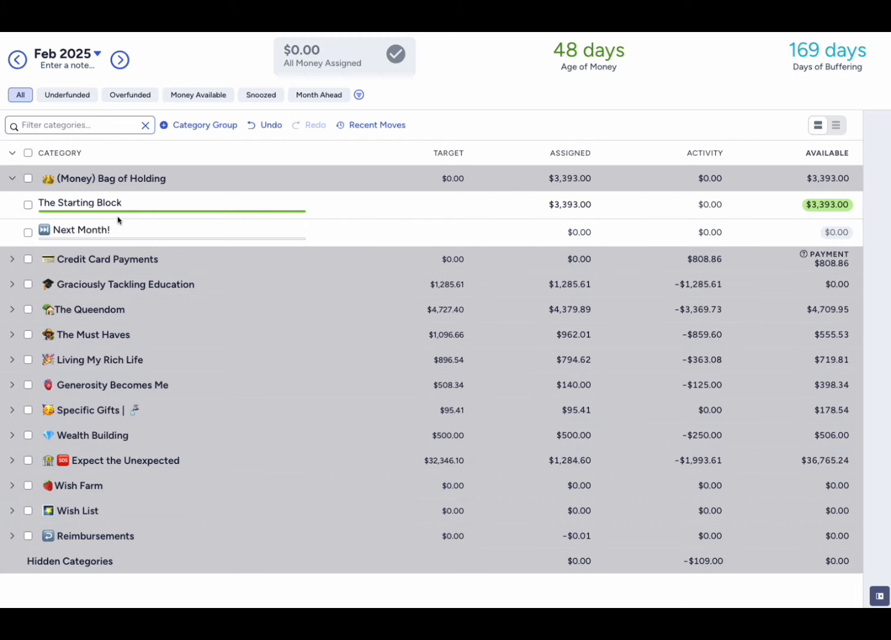
{"action": "left_click", "coordinate": [584, 208]}
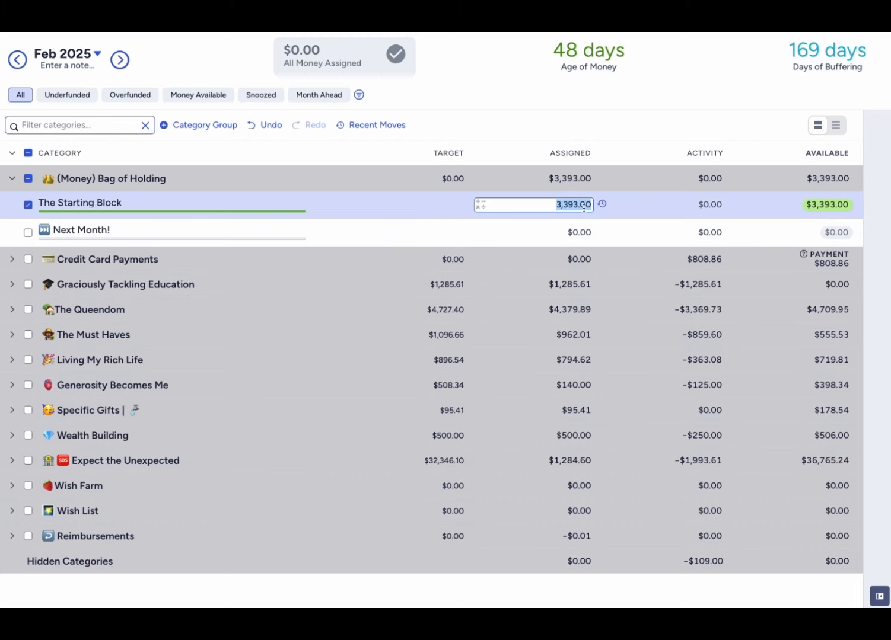
{"action": "key", "text": "BackSpace"}
{"action": "key", "text": "Return"}
{"action": "left_click", "coordinate": [27, 205]}
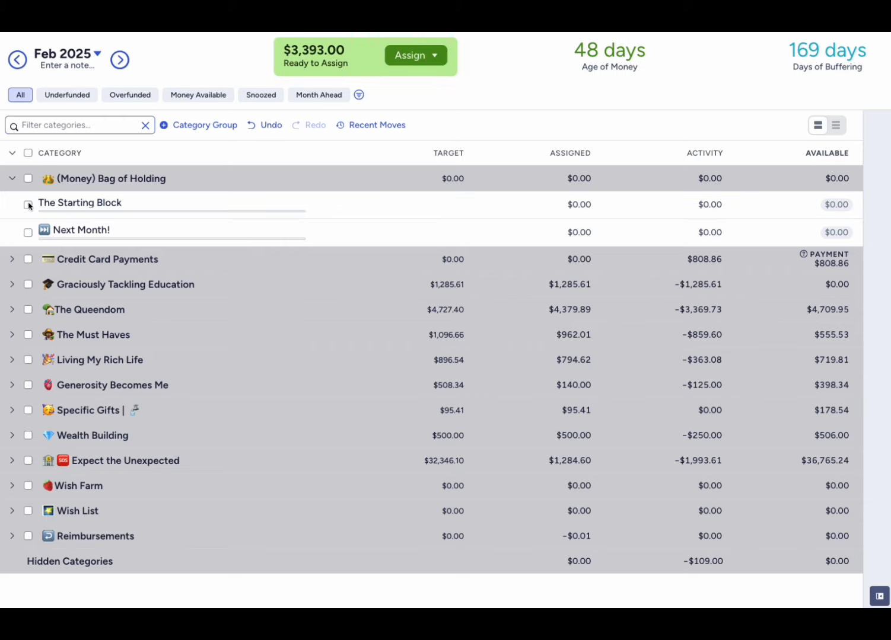
{"action": "left_click", "coordinate": [120, 60]}
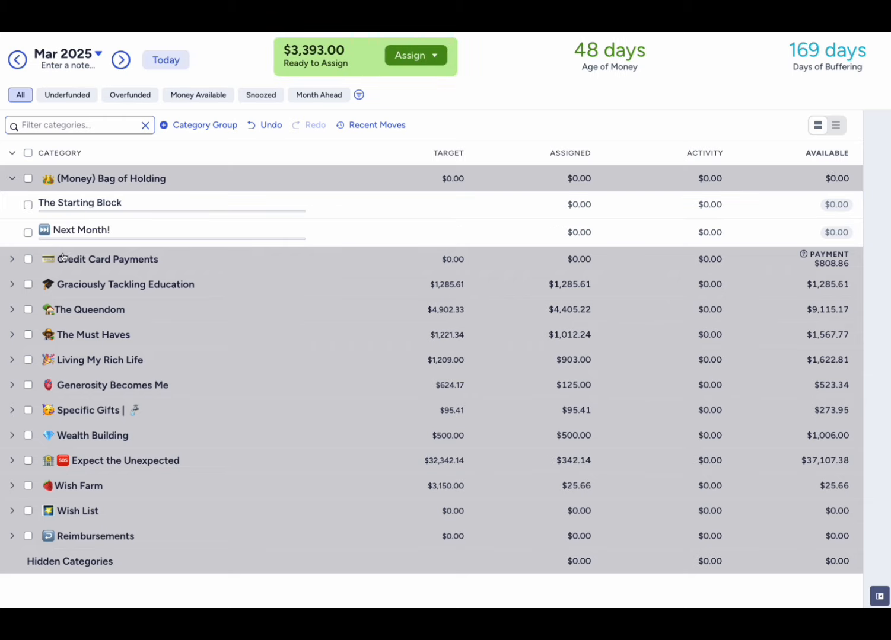
{"action": "left_click", "coordinate": [12, 179]}
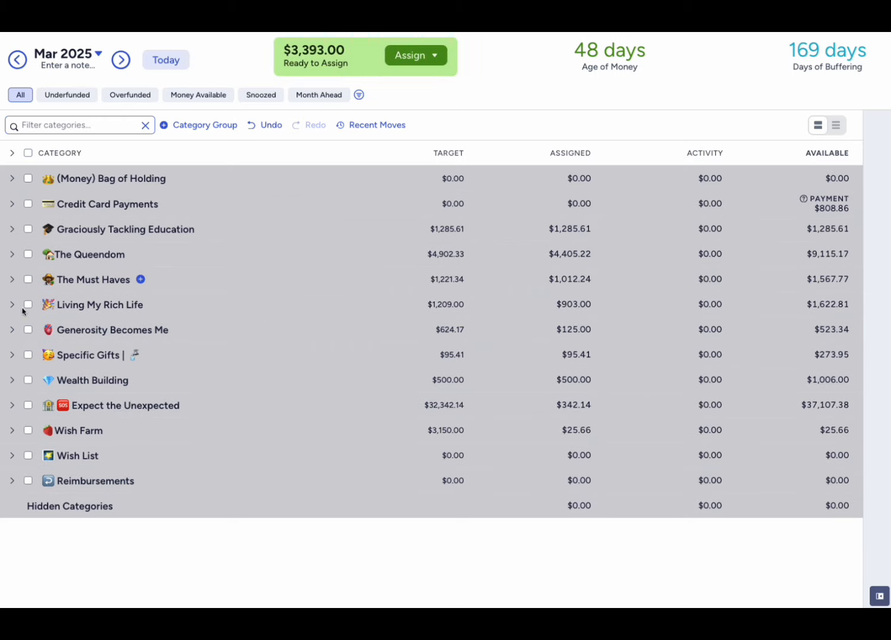
{"action": "left_click", "coordinate": [12, 406]}
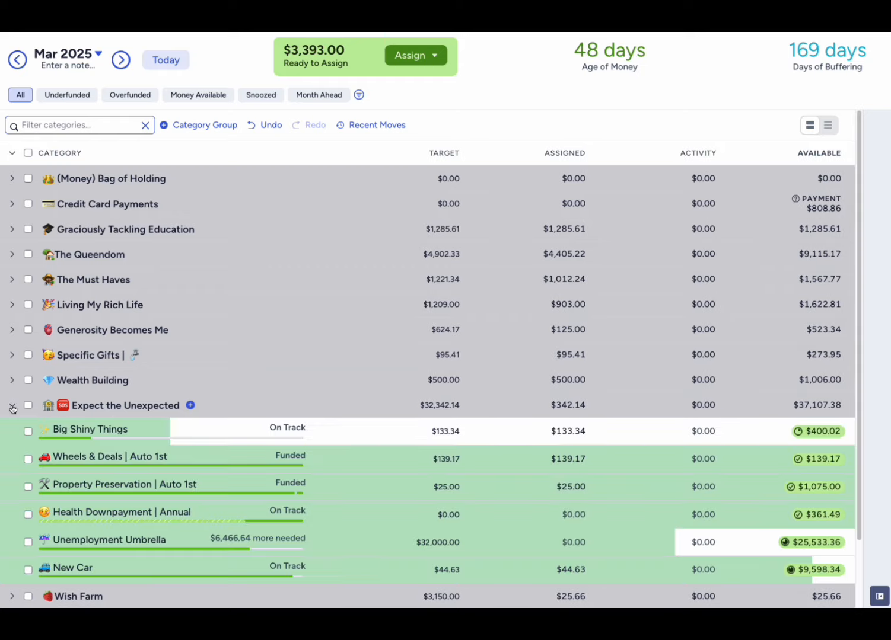
{"action": "left_click", "coordinate": [12, 406]}
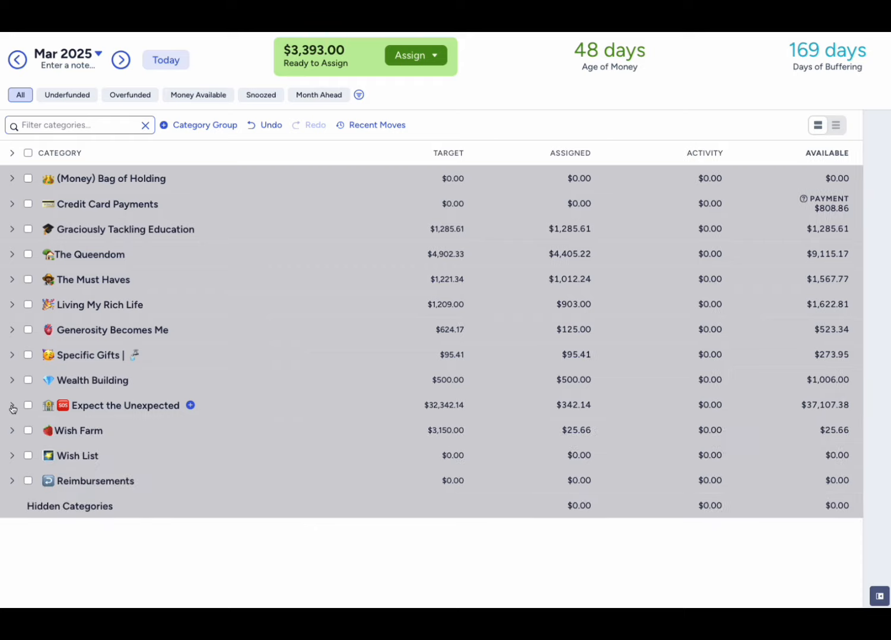
- Expand Generosity Becomes Me and assign 500 minus 83.34 ($416.66) to Proud to Give
{"action": "left_click", "coordinate": [11, 332]}
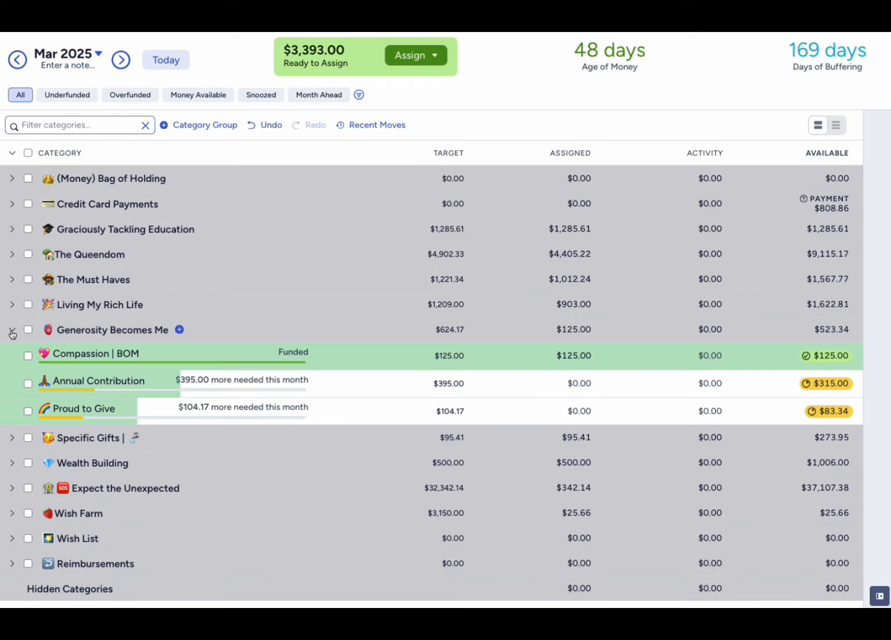
{"action": "left_click", "coordinate": [544, 414]}
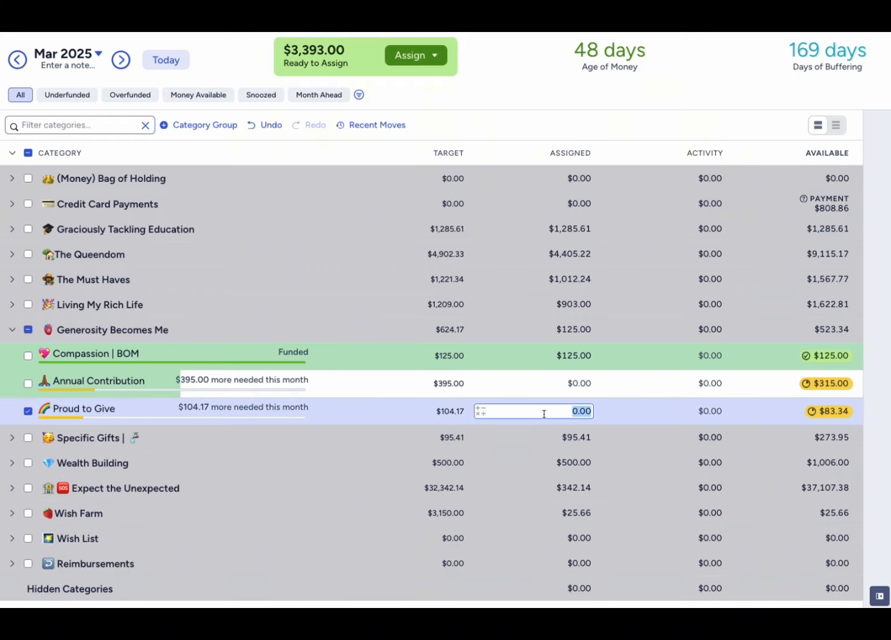
{"action": "type", "text": "500-83.34"}
{"action": "key", "text": "Return"}
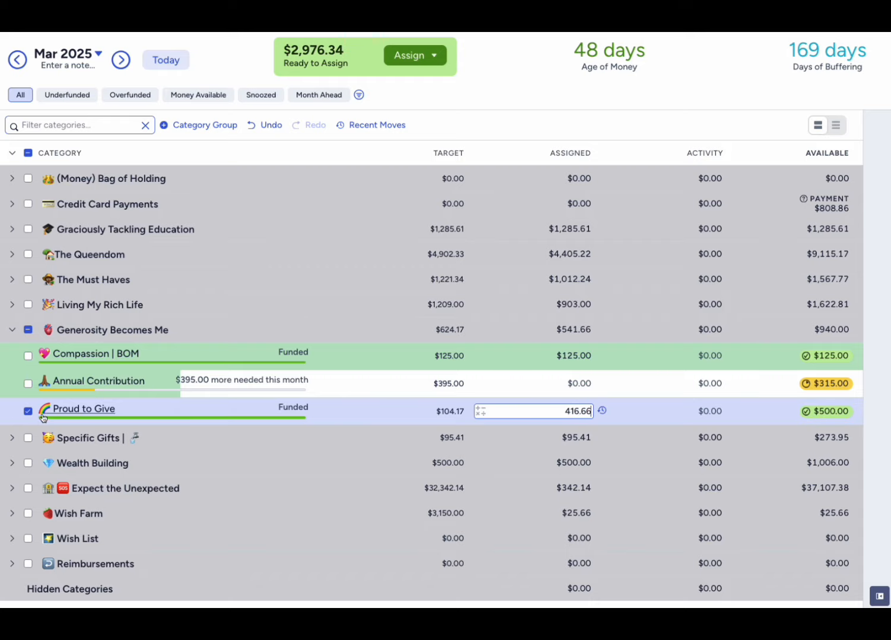
{"action": "left_click", "coordinate": [28, 411]}
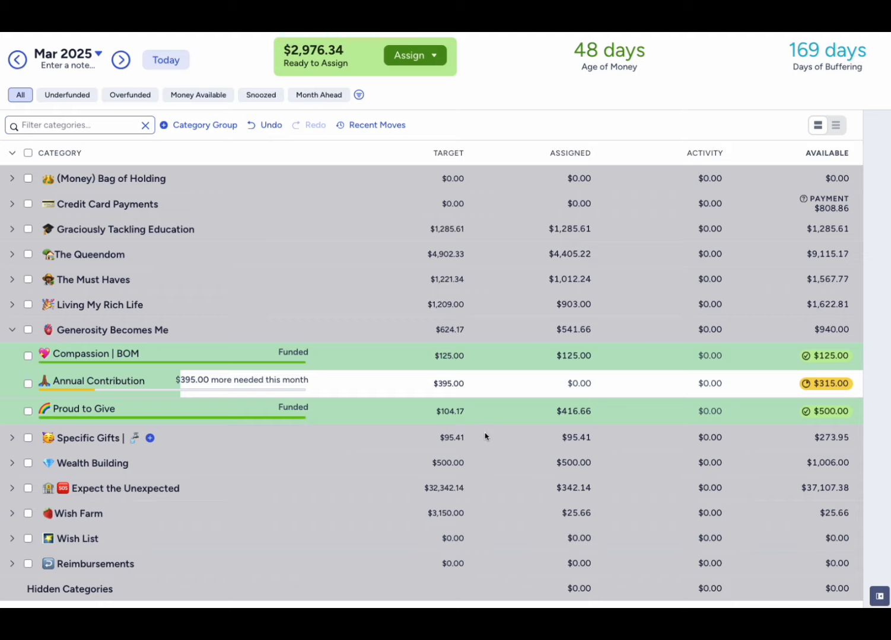
- Assign 1500 minus 315 ($1,185) to Annual Contribution and collapse Generosity Becomes Me
{"action": "left_click", "coordinate": [529, 390]}
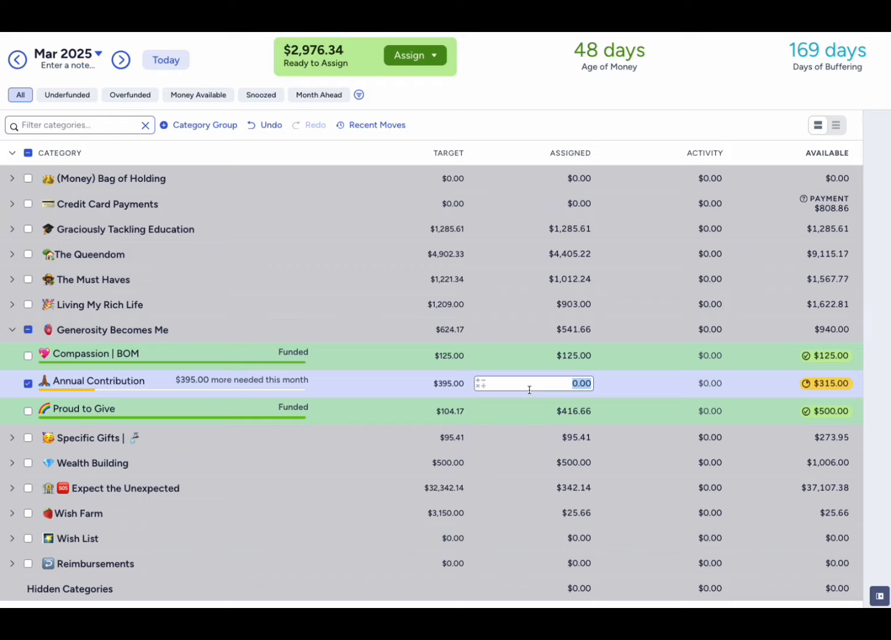
{"action": "type", "text": "1500-315"}
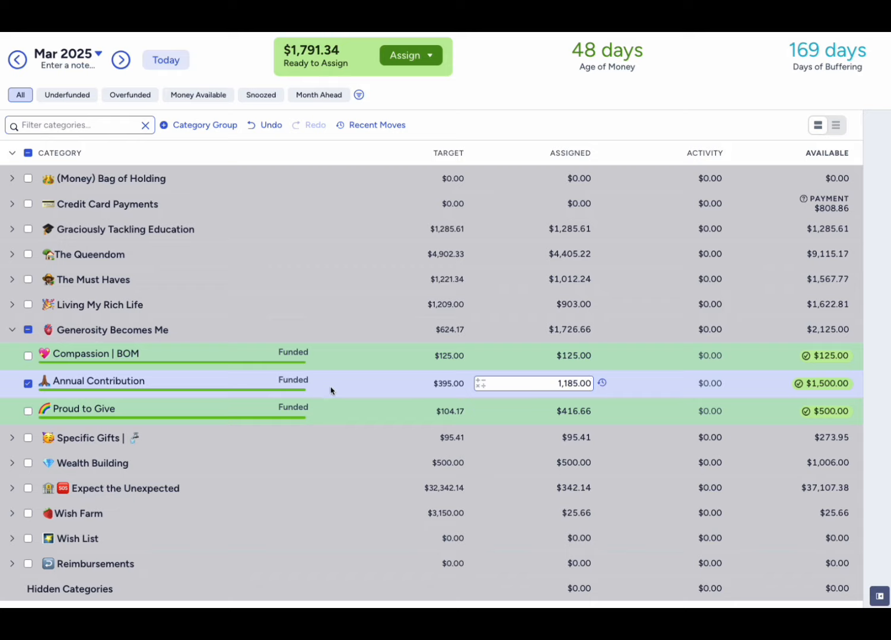
{"action": "left_click", "coordinate": [28, 384]}
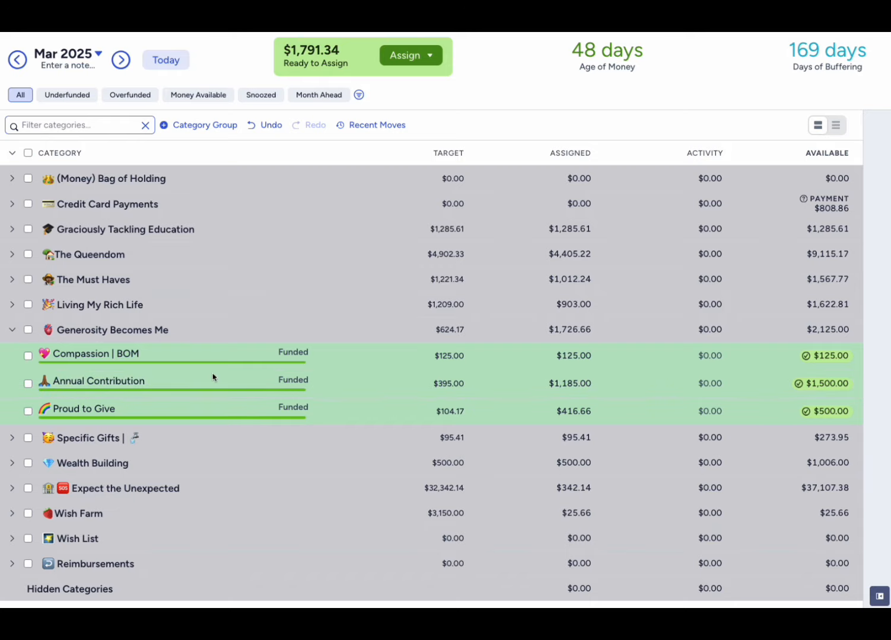
{"action": "left_click", "coordinate": [13, 331]}
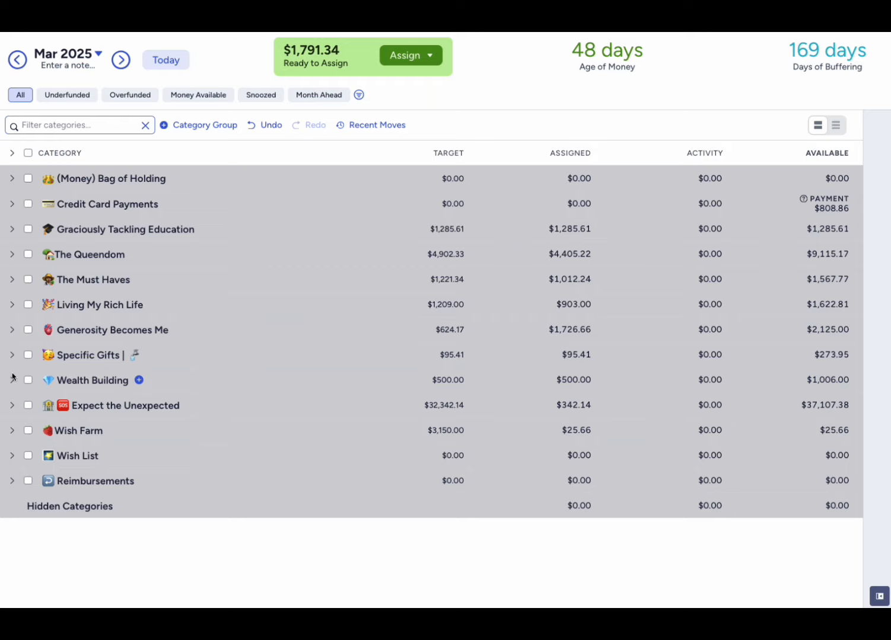
- Examine the category notes of Wheels & Deals | Auto 1st in Expect the Unexpected and open them for editing
{"action": "left_click", "coordinate": [12, 410]}
{"action": "scroll", "coordinate": [294, 422], "scroll_direction": "down", "scroll_amount": 1}
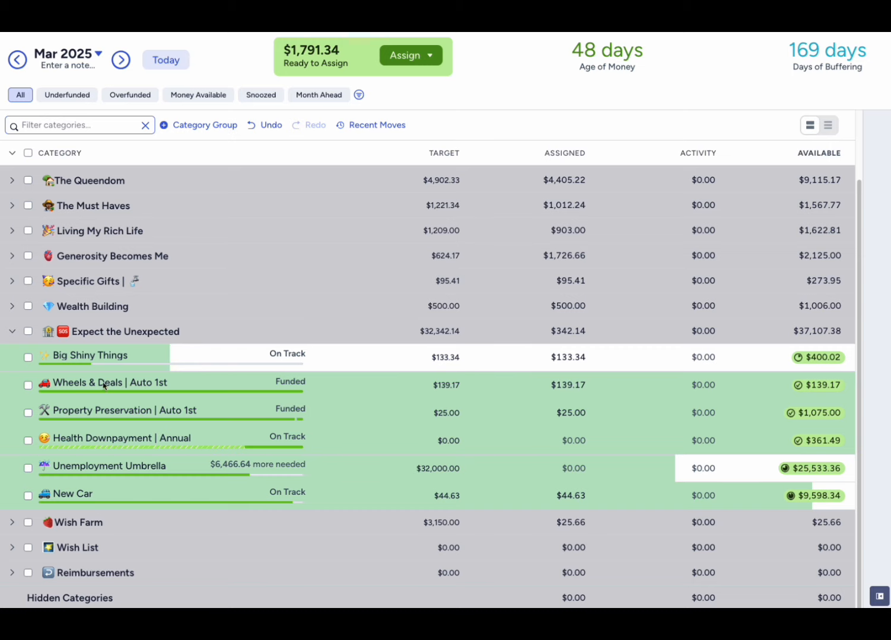
{"action": "left_click", "coordinate": [28, 386]}
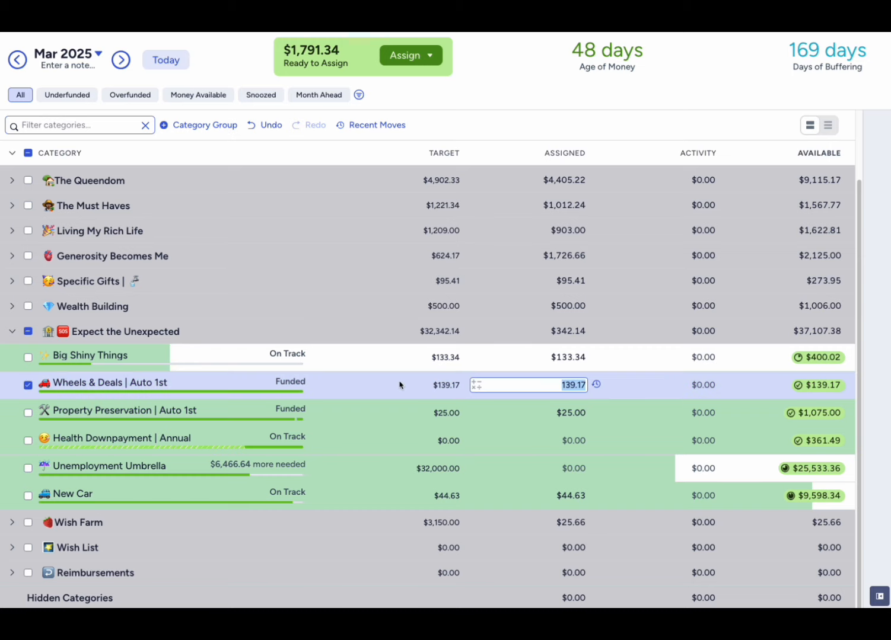
{"action": "left_click", "coordinate": [879, 596]}
{"action": "scroll", "coordinate": [835, 513], "scroll_direction": "down", "scroll_amount": 5}
{"action": "scroll", "coordinate": [835, 513], "scroll_direction": "down", "scroll_amount": 2}
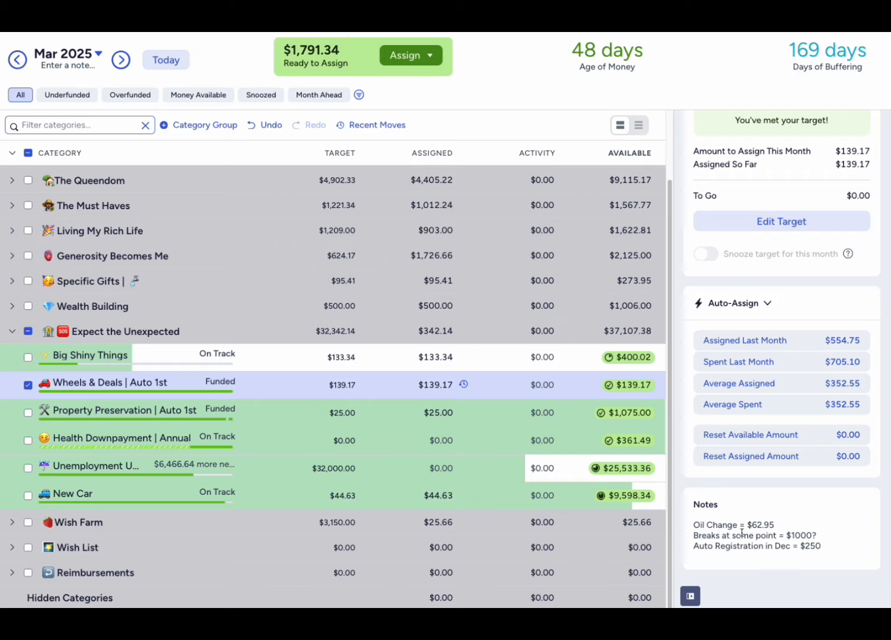
{"action": "left_click_drag", "start_coordinate": [693, 524], "coordinate": [848, 560]}
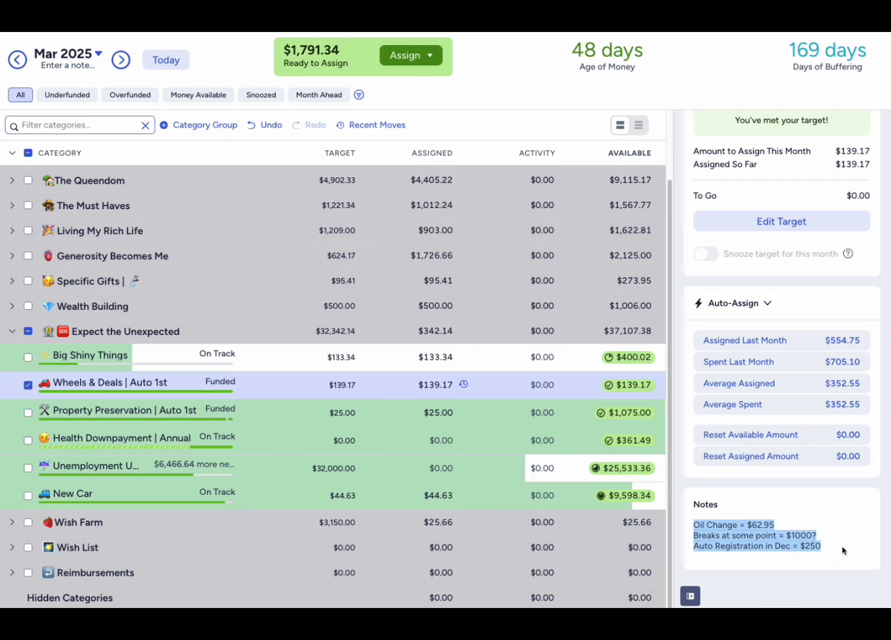
{"action": "left_click", "coordinate": [837, 549]}
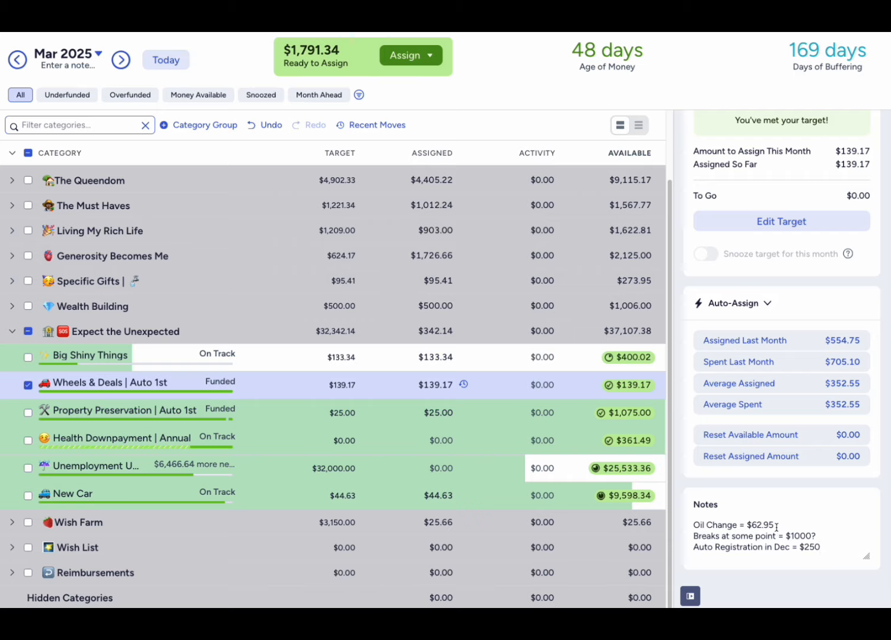
{"action": "left_click", "coordinate": [689, 596]}
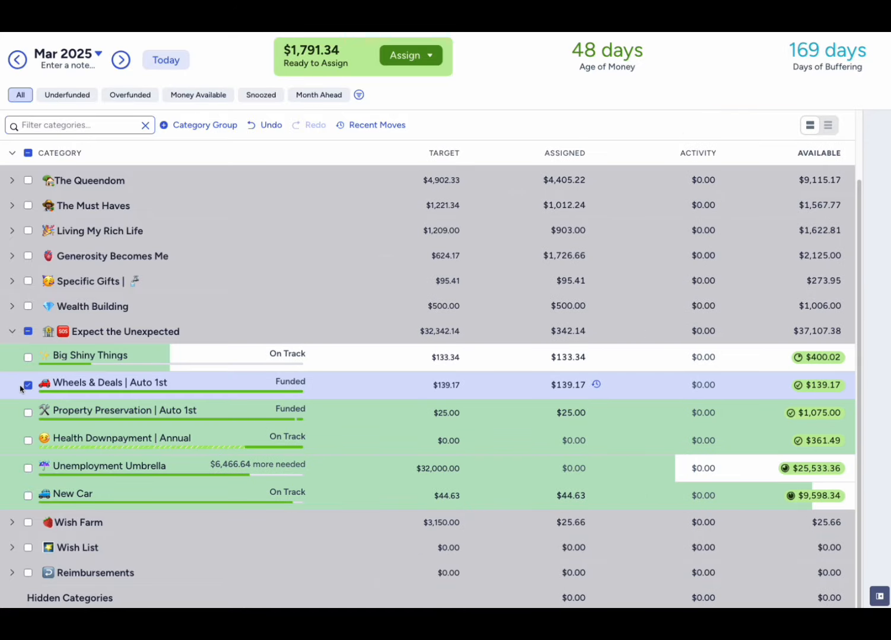
{"action": "left_click", "coordinate": [579, 387]}
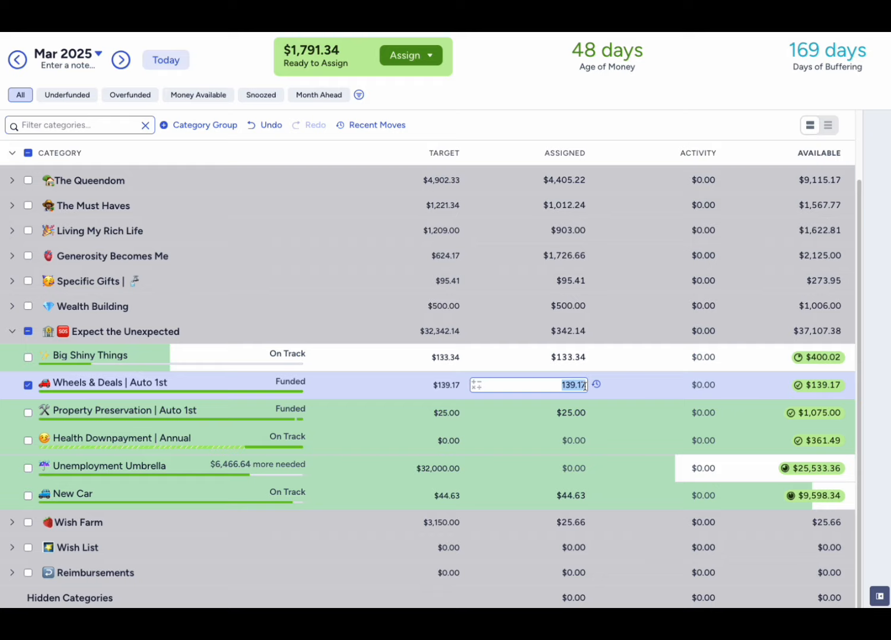
{"action": "left_click", "coordinate": [586, 386]}
{"action": "left_click", "coordinate": [879, 596]}
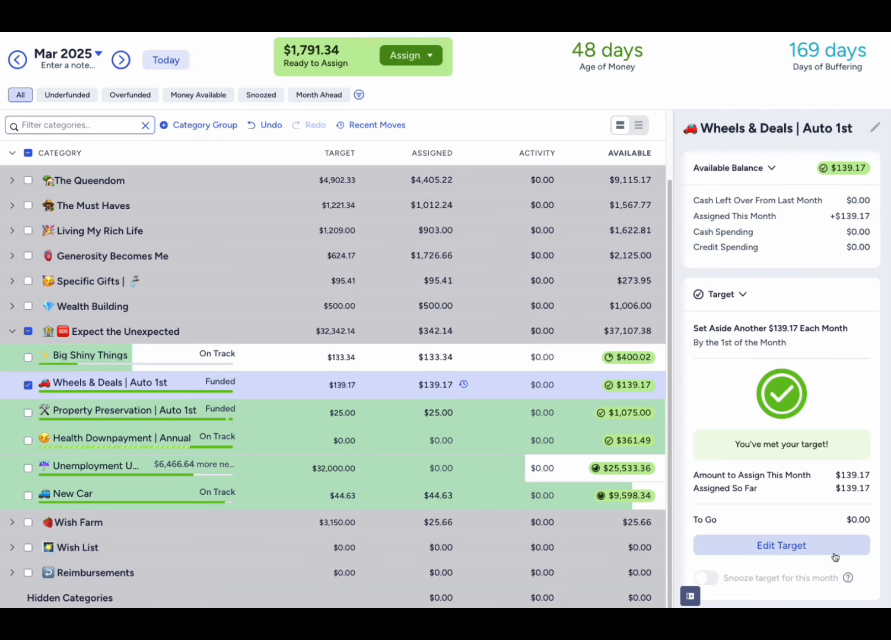
{"action": "scroll", "coordinate": [833, 544], "scroll_direction": "down", "scroll_amount": 5}
{"action": "left_click", "coordinate": [832, 546]}
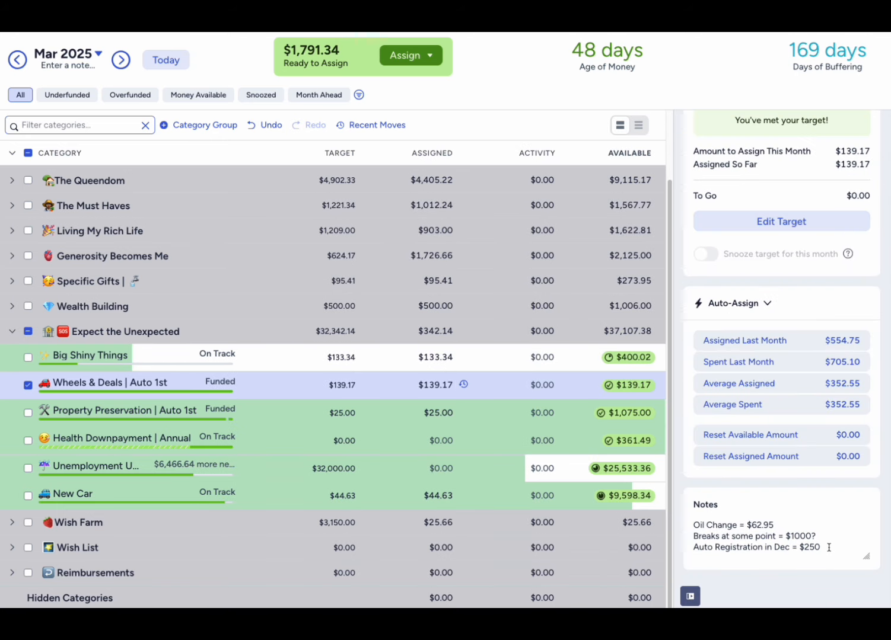
{"action": "key", "text": "Escape"}
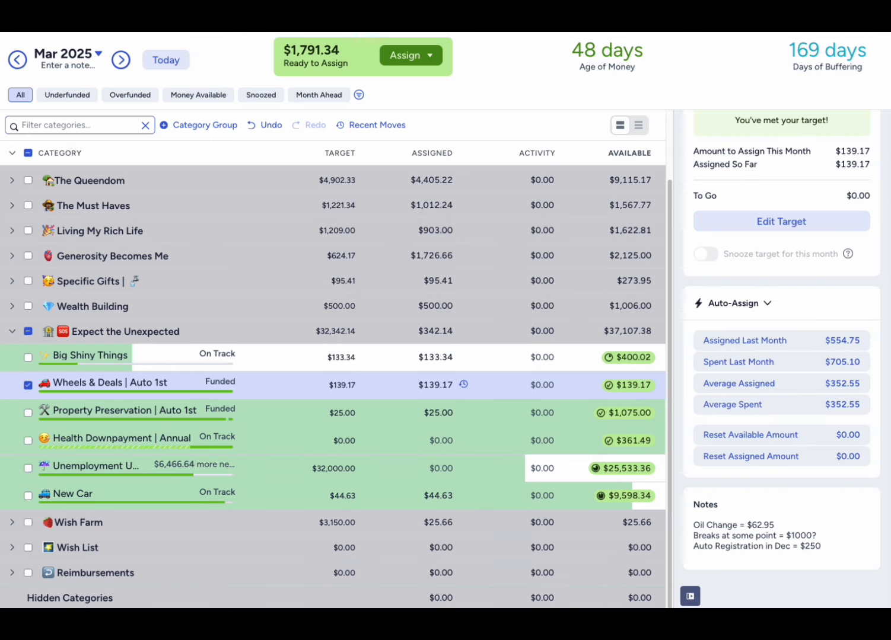
- Add the line "139.17 (auto xfered)" below a blank line in the notes of Wheels & Deals | Auto 1st
{"action": "left_click", "coordinate": [832, 546]}
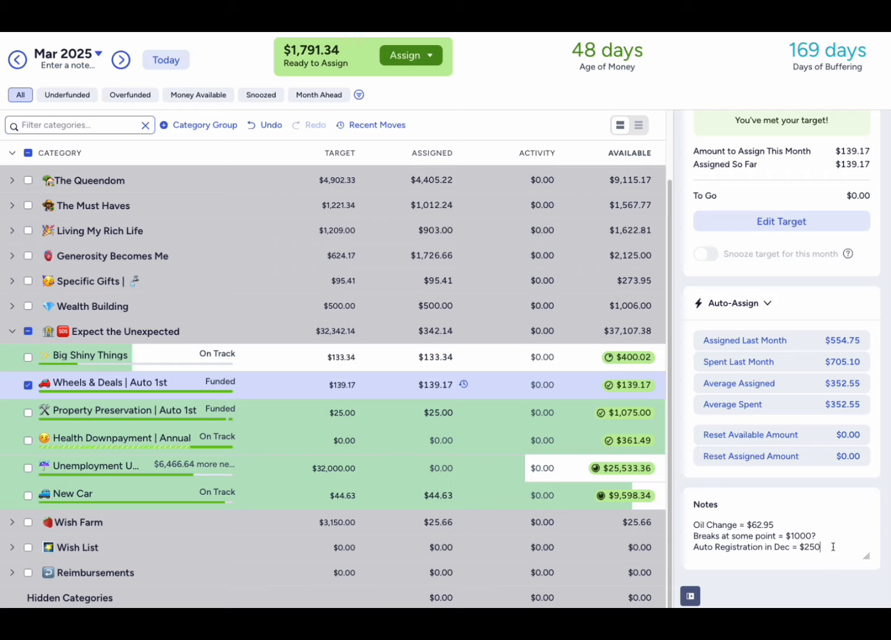
{"action": "key", "text": "Return"}
{"action": "key", "text": "Return"}
{"action": "type", "text": "139"}
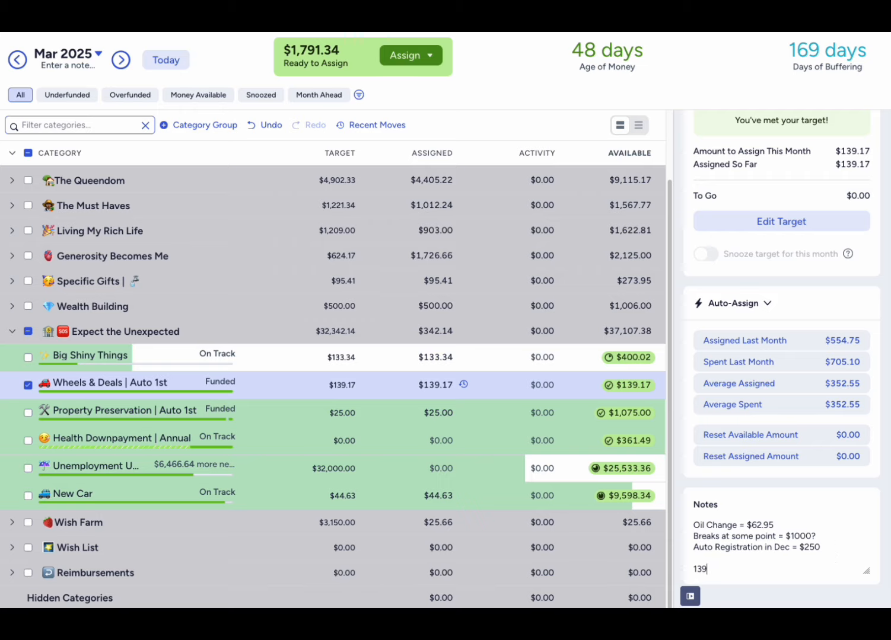
{"action": "type", "text": ".17 (auto xfered)"}
{"action": "key", "text": "Tab"}
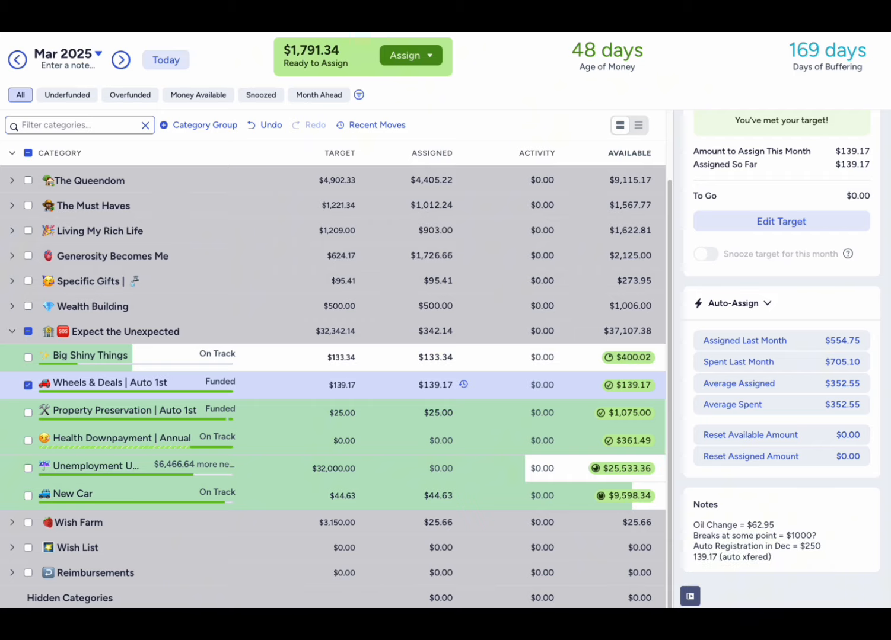
- Prefix the 139.17 line in the Wheels & Deals notes with "Mar: " and end it with a comma
{"action": "left_click", "coordinate": [785, 548]}
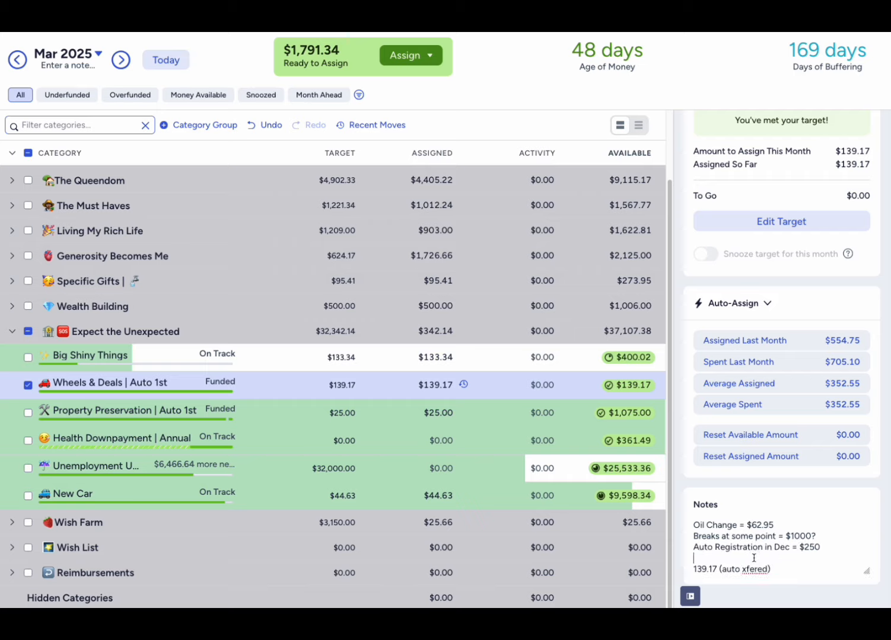
{"action": "left_click", "coordinate": [694, 563]}
{"action": "left_click", "coordinate": [695, 566]}
{"action": "type", "text": "Feb:"}
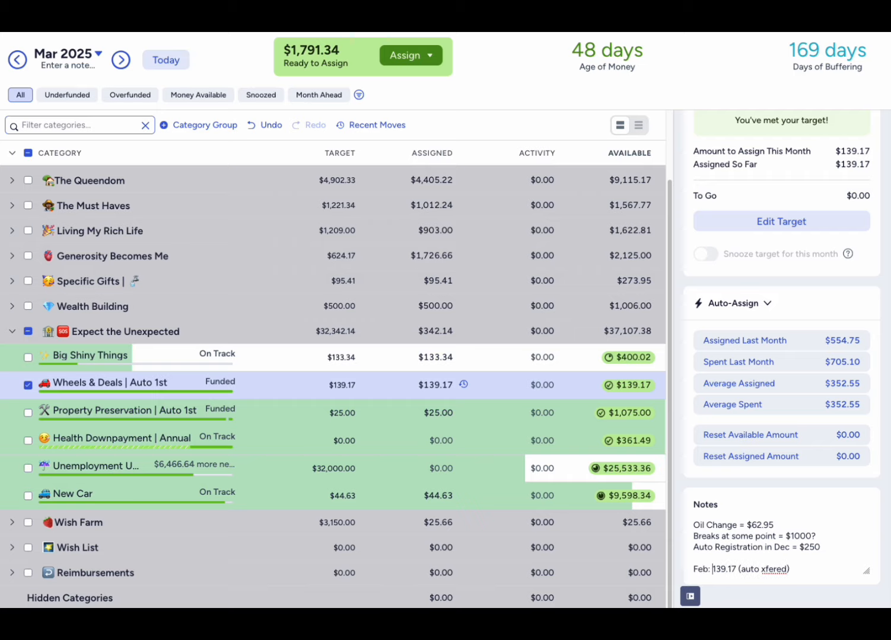
{"action": "key", "text": "BackSpace"}
{"action": "key", "text": "BackSpace"}
{"action": "key", "text": "BackSpace"}
{"action": "key", "text": "BackSpace"}
{"action": "type", "text": "m"}
{"action": "key", "text": "BackSpace"}
{"action": "type", "text": "Mar: "}
{"action": "type", "text": ","}
- Try assigning $500 to Wheels & Deals | Auto 1st and undo that assignment
{"action": "left_click", "coordinate": [446, 385]}
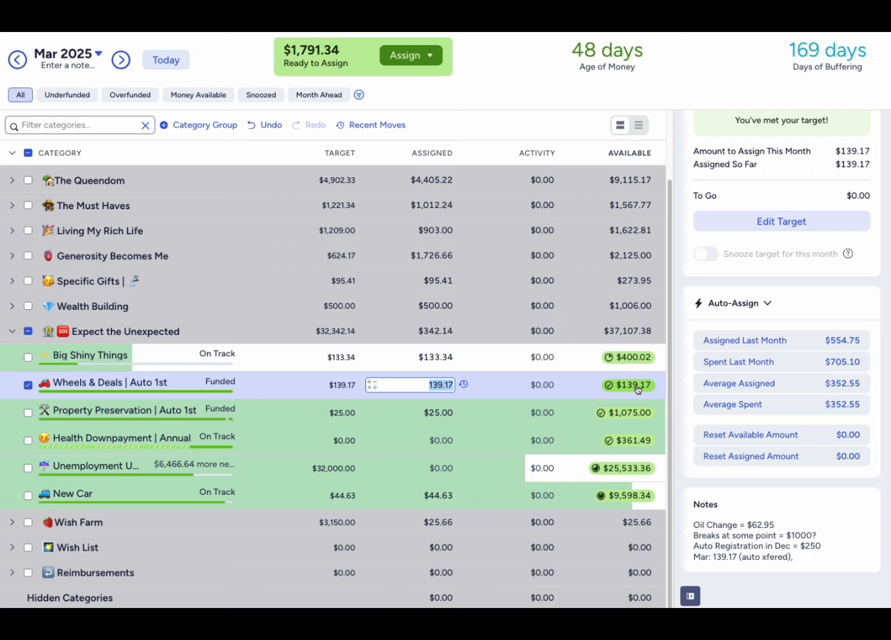
{"action": "mouse_move", "coordinate": [637, 389]}
{"action": "type", "text": "500"}
{"action": "key", "text": "Return"}
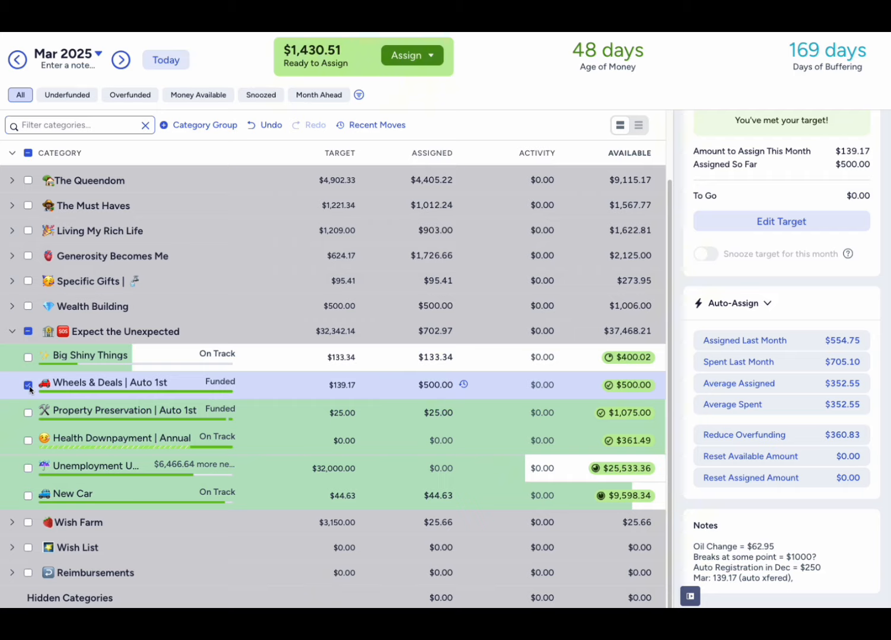
{"action": "left_click", "coordinate": [452, 385]}
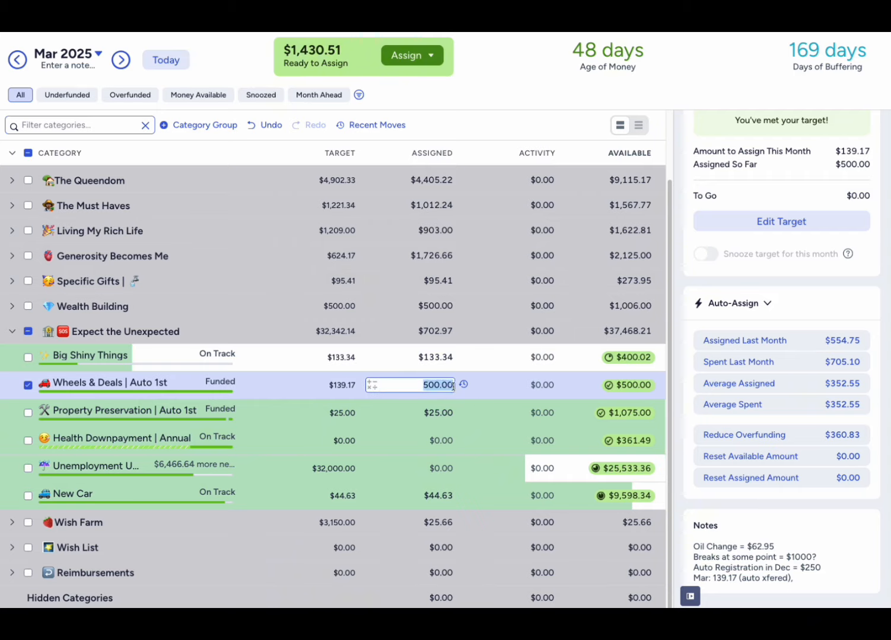
{"action": "left_click", "coordinate": [508, 105]}
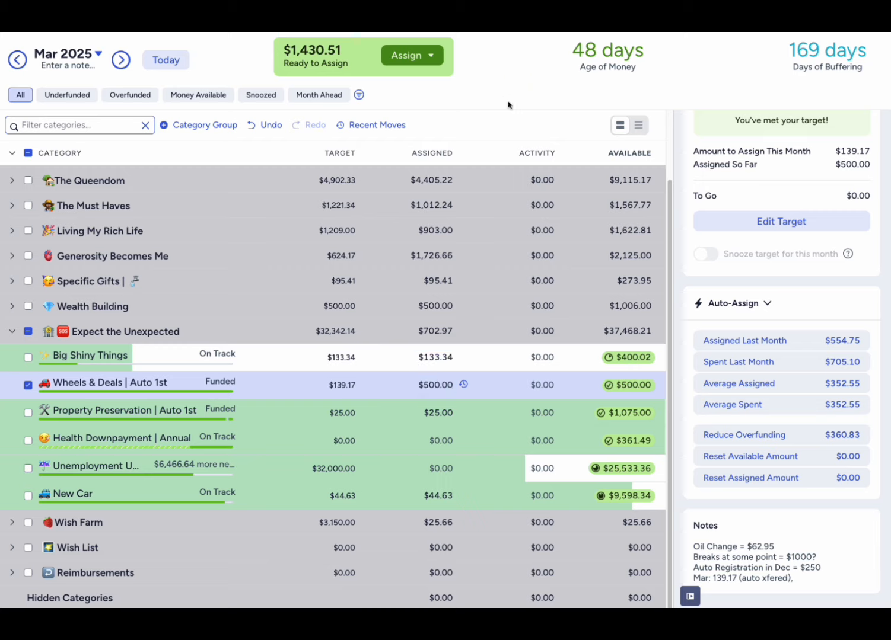
{"action": "key", "text": "ctrl+z"}
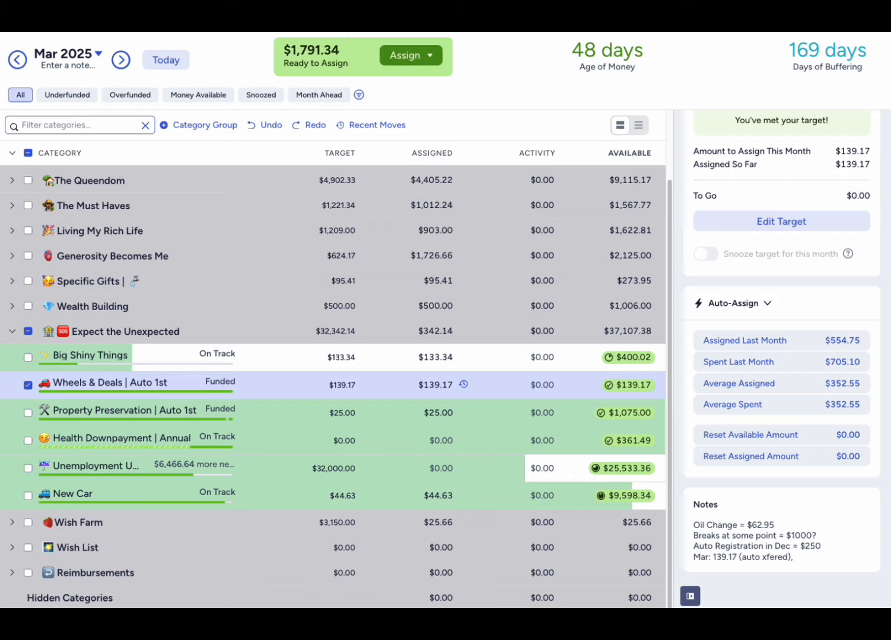
- Append 360.83 to the March line in the Wheels & Deals | Auto 1st notes
{"action": "left_click", "coordinate": [812, 559]}
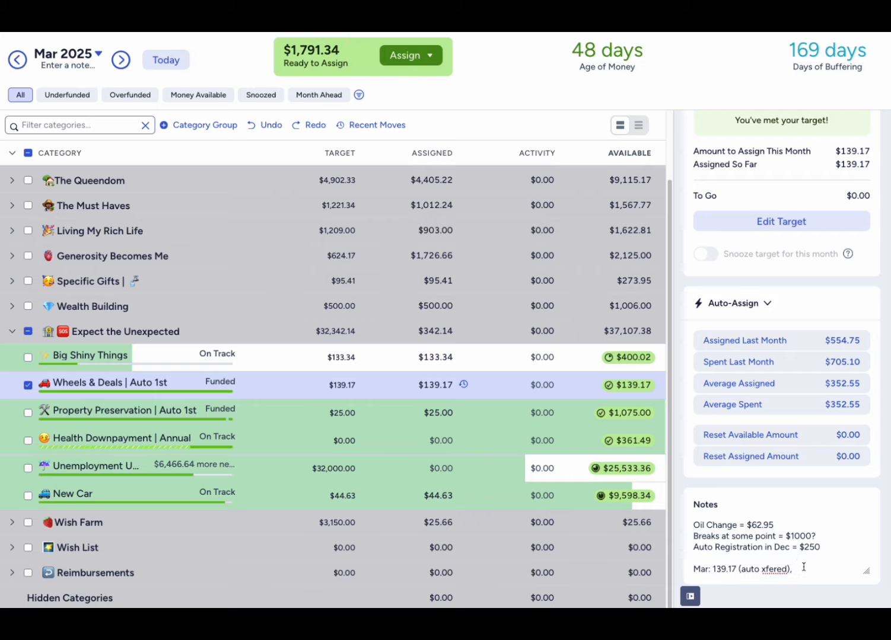
{"action": "type", "text": "360.83"}
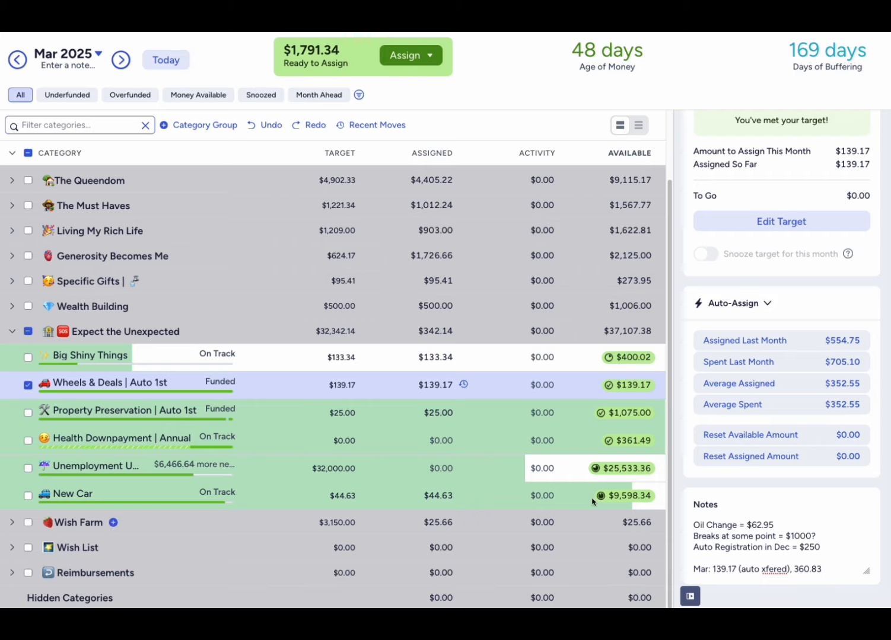
- Add 360.83 to the assigned amount of Wheels & Deals | Auto 1st and deselect the category
{"action": "left_click", "coordinate": [446, 386]}
{"action": "key", "text": "Right"}
{"action": "type", "text": "+"}
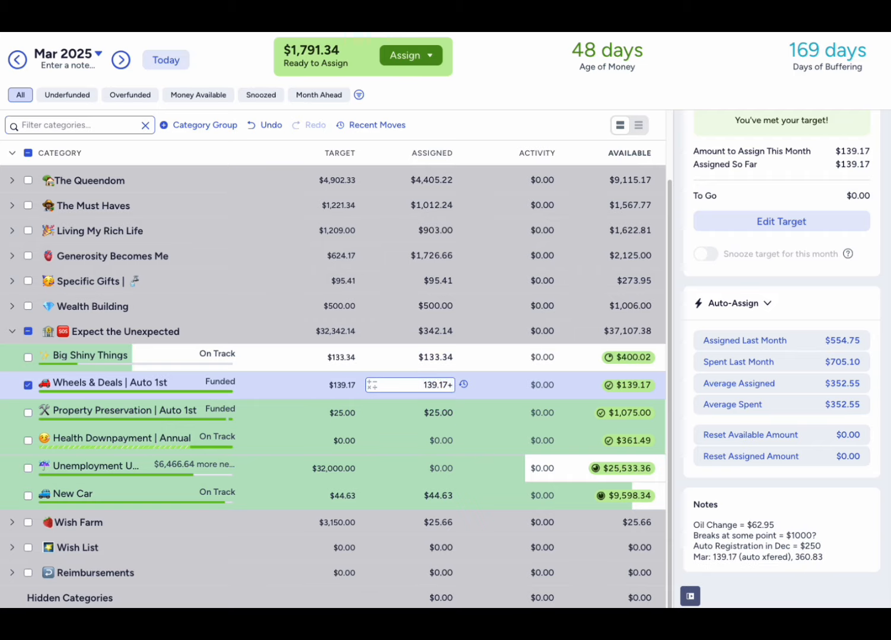
{"action": "type", "text": "360.83"}
{"action": "key", "text": "Return"}
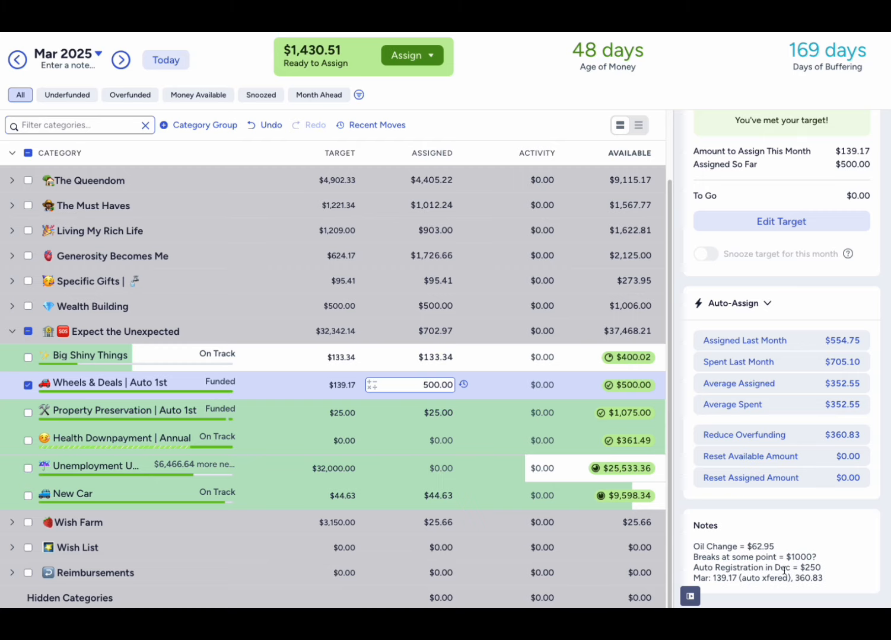
{"action": "left_click", "coordinate": [812, 578]}
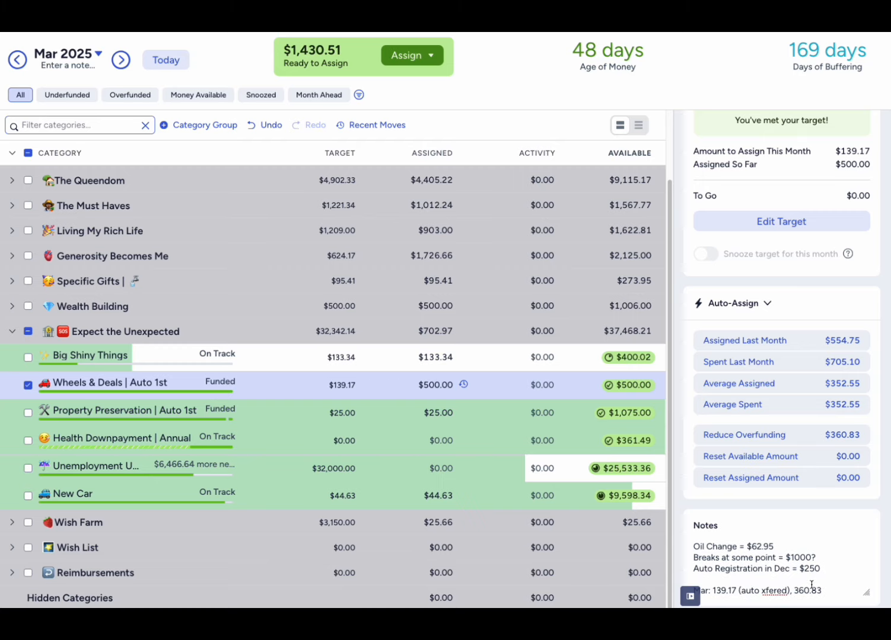
{"action": "left_click", "coordinate": [30, 385]}
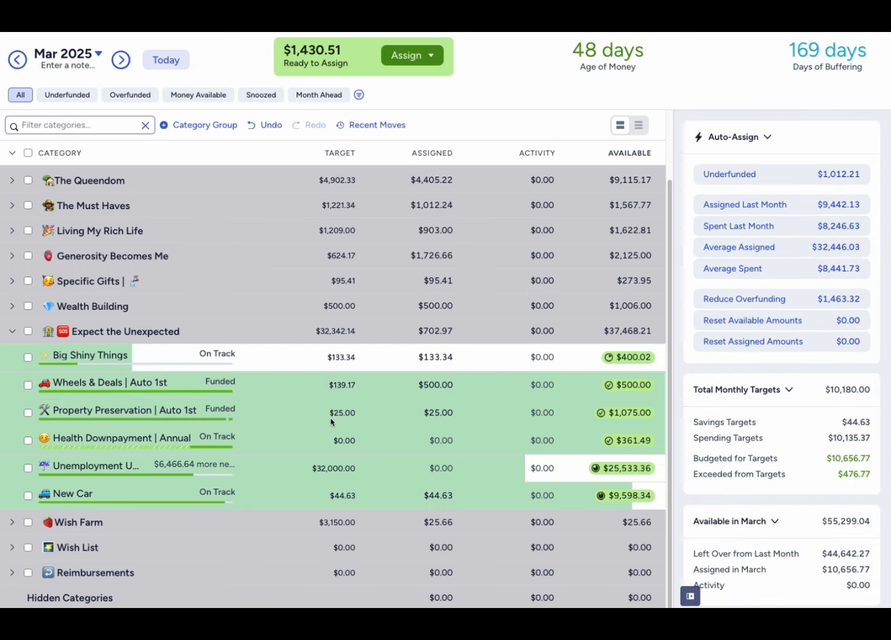
- Add 125 to the assigned amount of Property Preservation | Auto 1st and deselect the category
{"action": "left_click", "coordinate": [444, 416]}
{"action": "key", "text": "Right"}
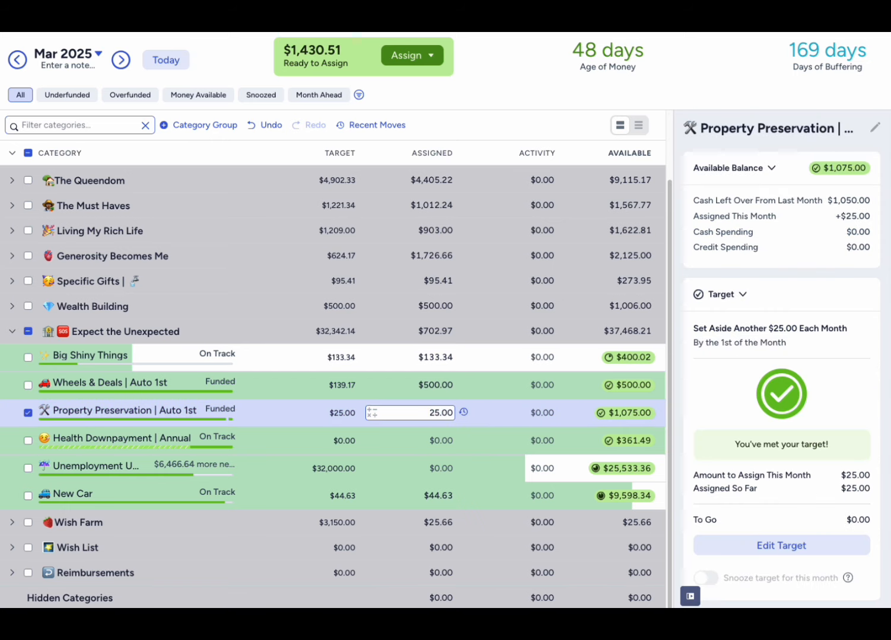
{"action": "type", "text": "+125"}
{"action": "key", "text": "Return"}
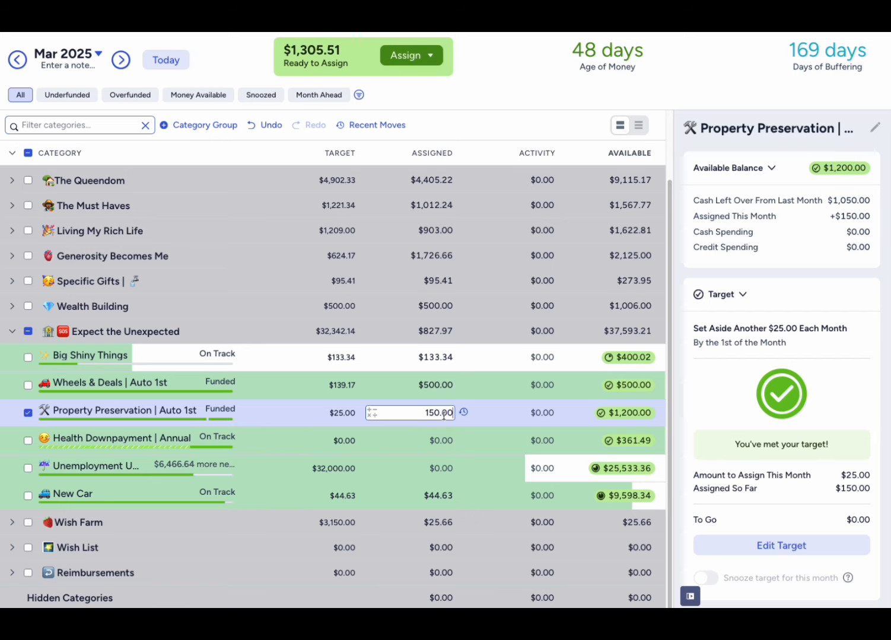
{"action": "left_click", "coordinate": [28, 413]}
- Enter the note "Xfer 125 additional in March" for Property Preservation | Auto 1st and deselect the category
{"action": "scroll", "coordinate": [737, 532], "scroll_direction": "down", "scroll_amount": 1}
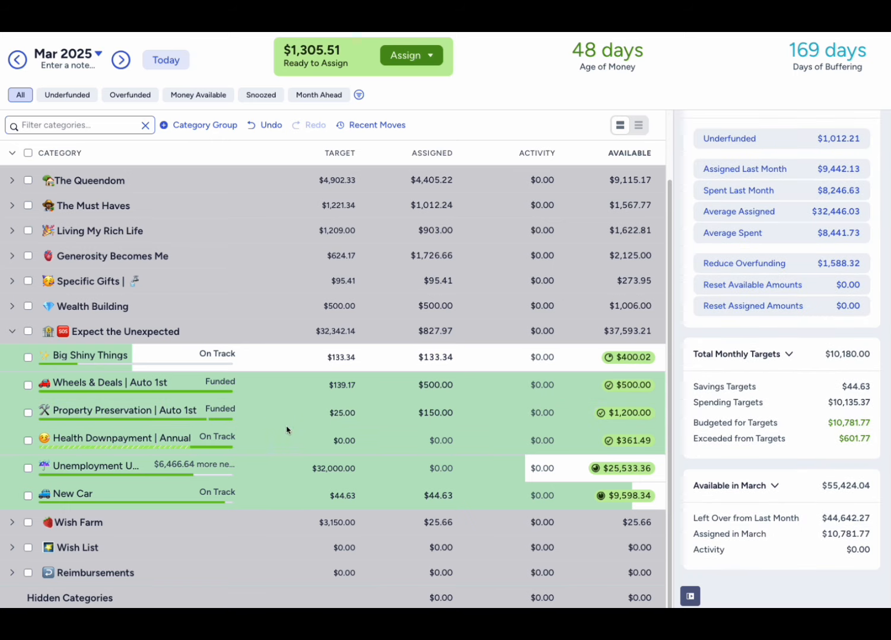
{"action": "left_click", "coordinate": [29, 414]}
{"action": "left_click", "coordinate": [756, 529]}
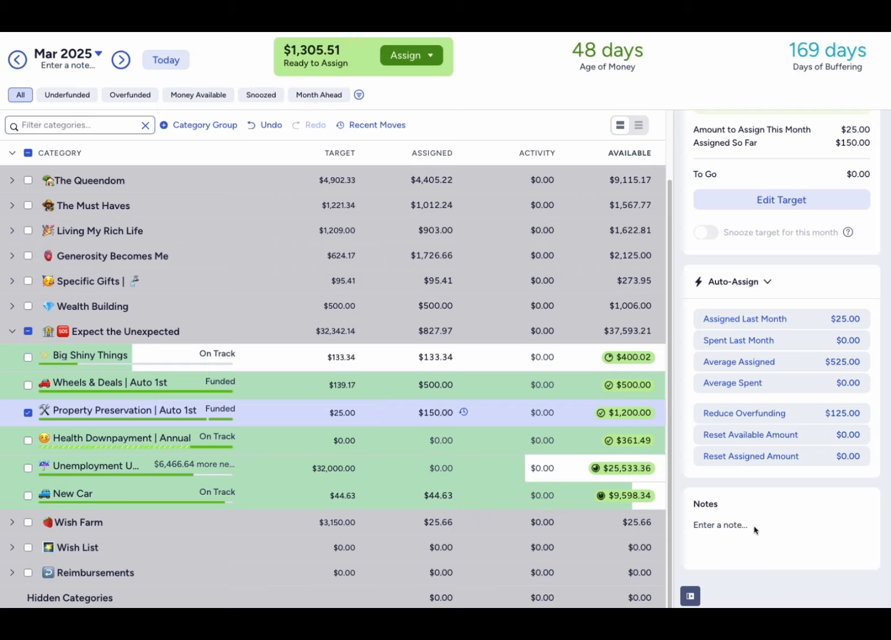
{"action": "type", "text": "Xfer 125 additional in March"}
{"action": "key", "text": "Return"}
{"action": "left_click", "coordinate": [28, 413]}
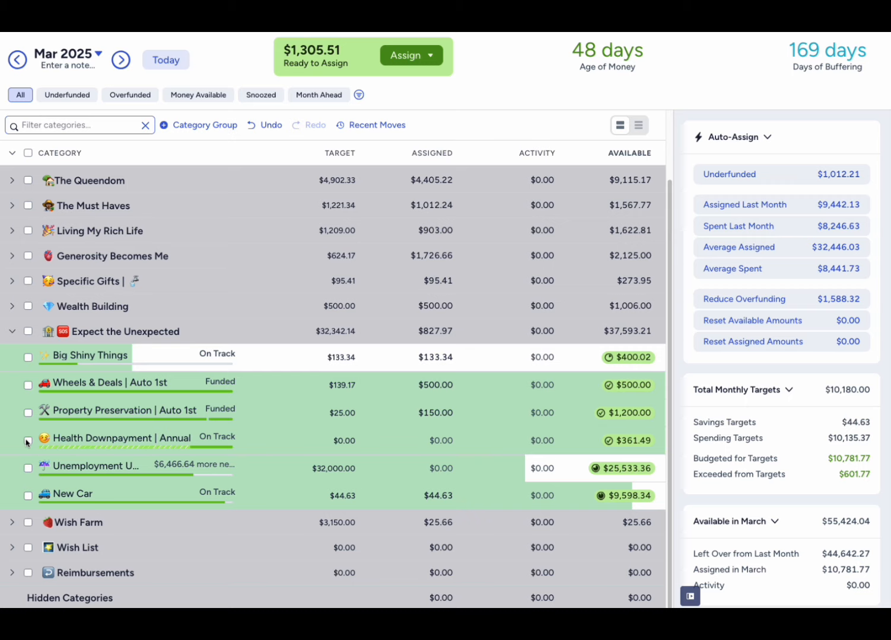
- Add 401.66 to New Car's assigned amount in Expect the Unexpected and deselect the category
{"action": "left_click", "coordinate": [27, 441]}
{"action": "left_click", "coordinate": [27, 442]}
{"action": "left_click", "coordinate": [28, 496]}
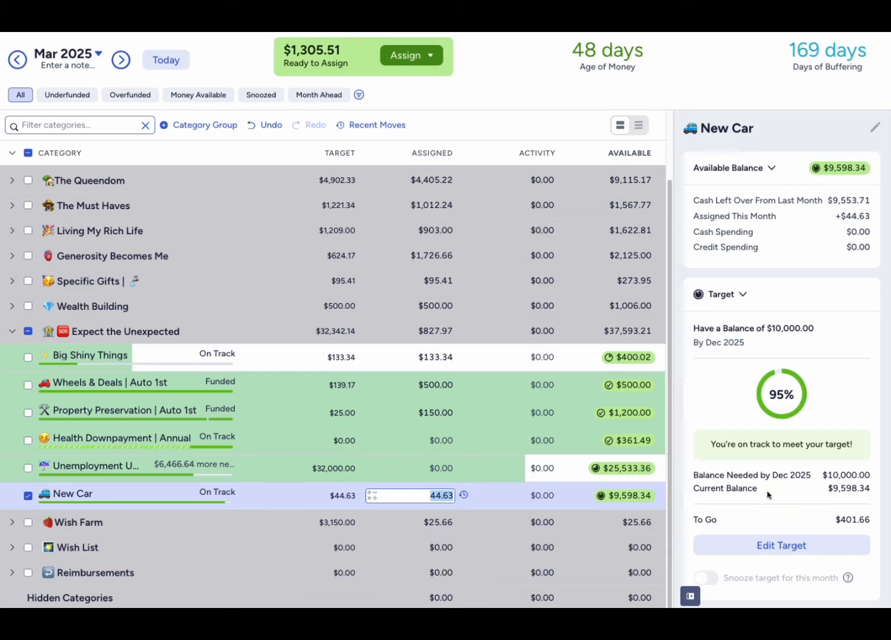
{"action": "left_click", "coordinate": [449, 496]}
{"action": "type", "text": "+401.66"}
{"action": "key", "text": "Return"}
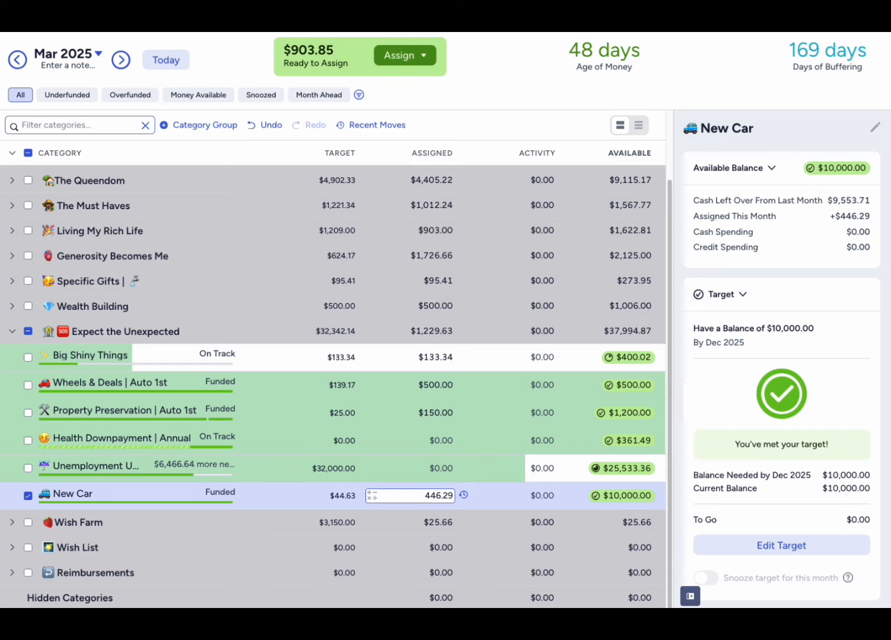
{"action": "left_click", "coordinate": [27, 497]}
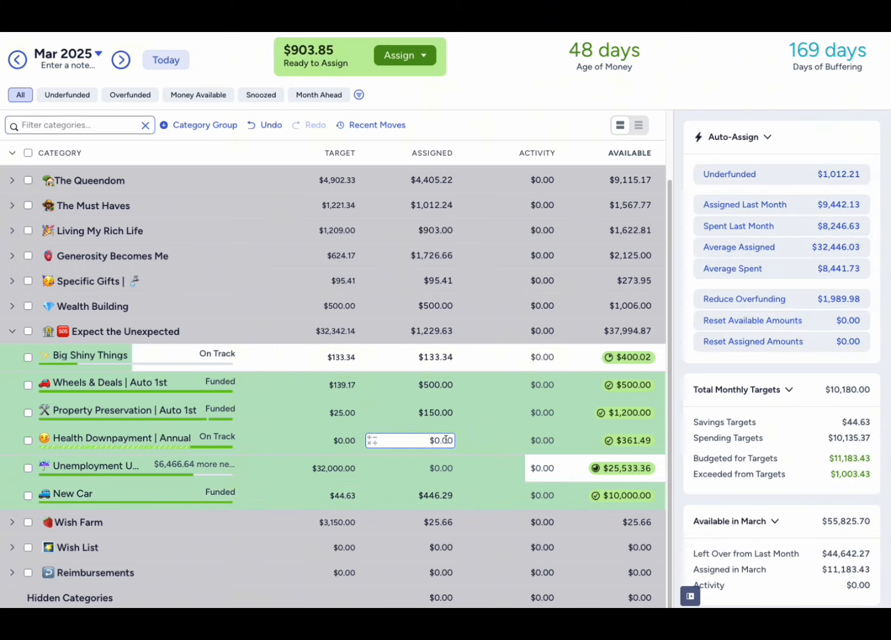
- Examine the target details, available balance and the deductible and OOPM notes of Health Downpayment | Annual
{"action": "left_click", "coordinate": [445, 440]}
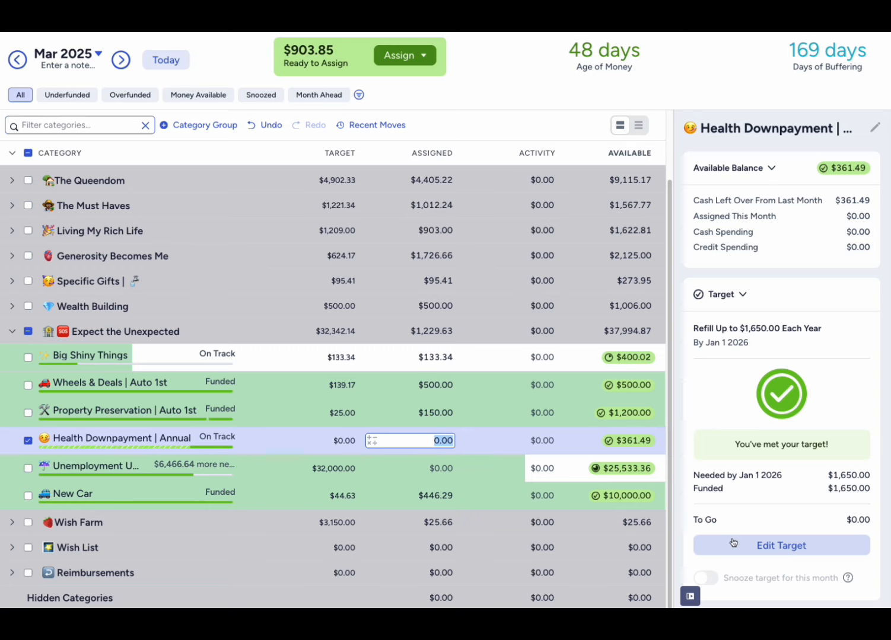
{"action": "scroll", "coordinate": [737, 533], "scroll_direction": "down", "scroll_amount": 5}
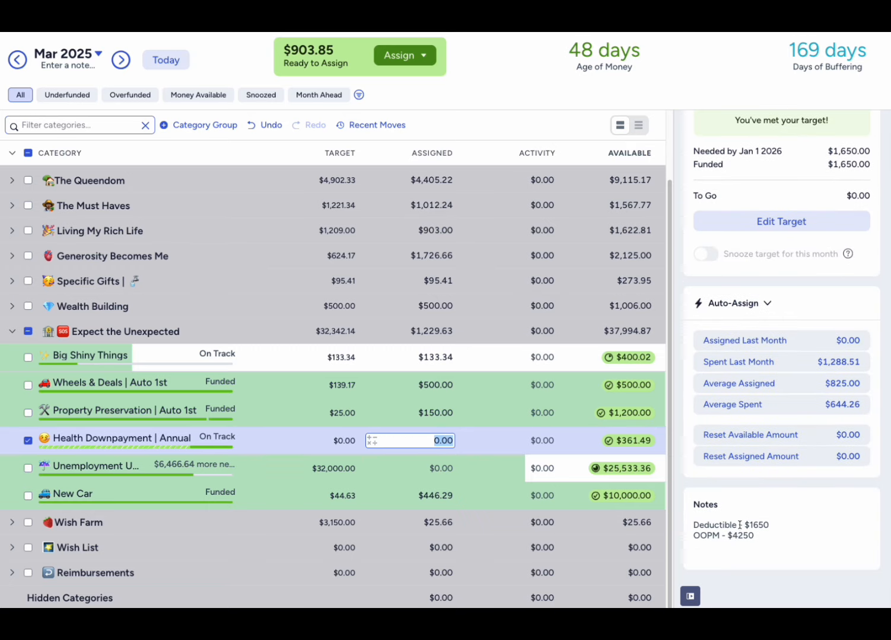
{"action": "left_click_drag", "start_coordinate": [754, 537], "coordinate": [687, 539]}
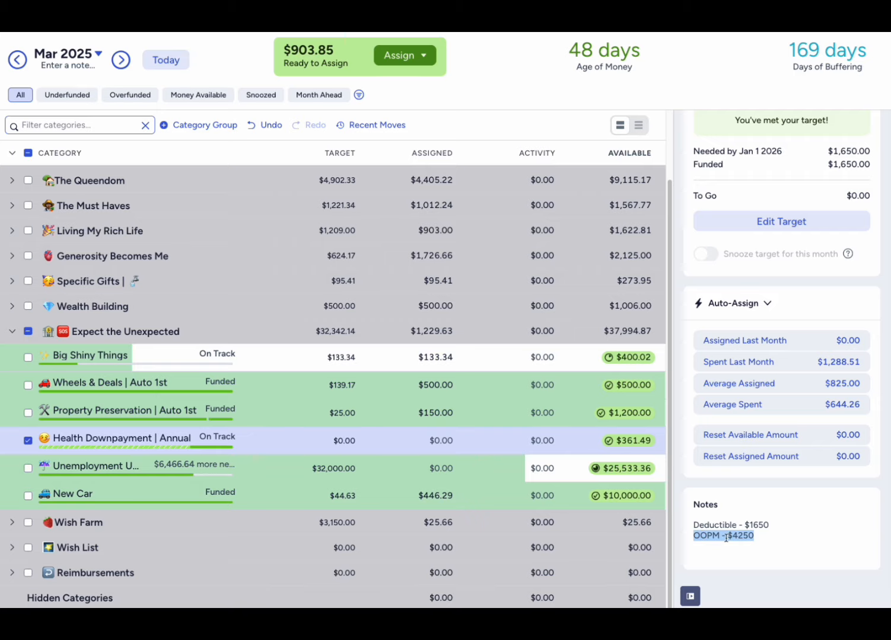
{"action": "left_click", "coordinate": [751, 536]}
{"action": "left_click_drag", "start_coordinate": [693, 537], "coordinate": [738, 537]}
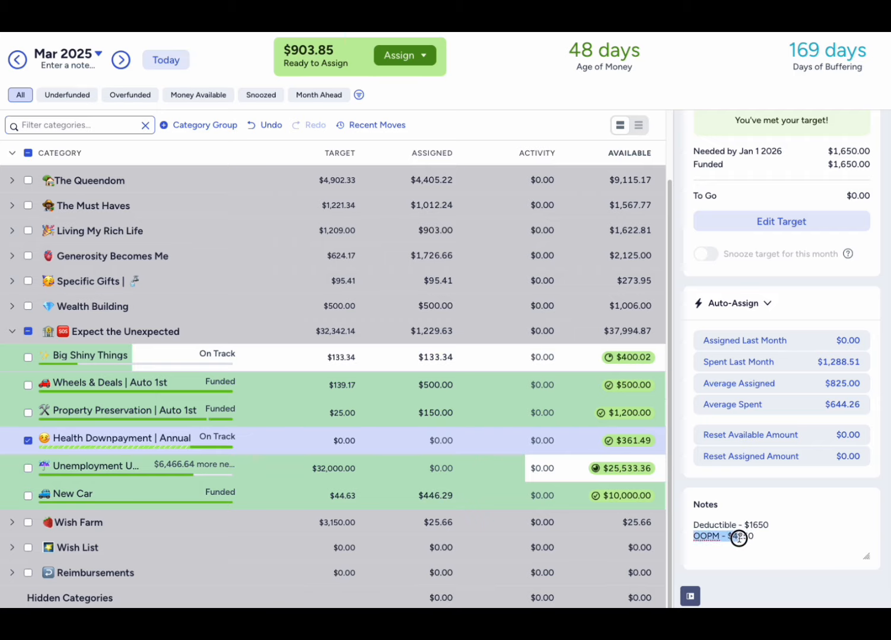
{"action": "left_click", "coordinate": [749, 537]}
{"action": "left_click", "coordinate": [770, 526]}
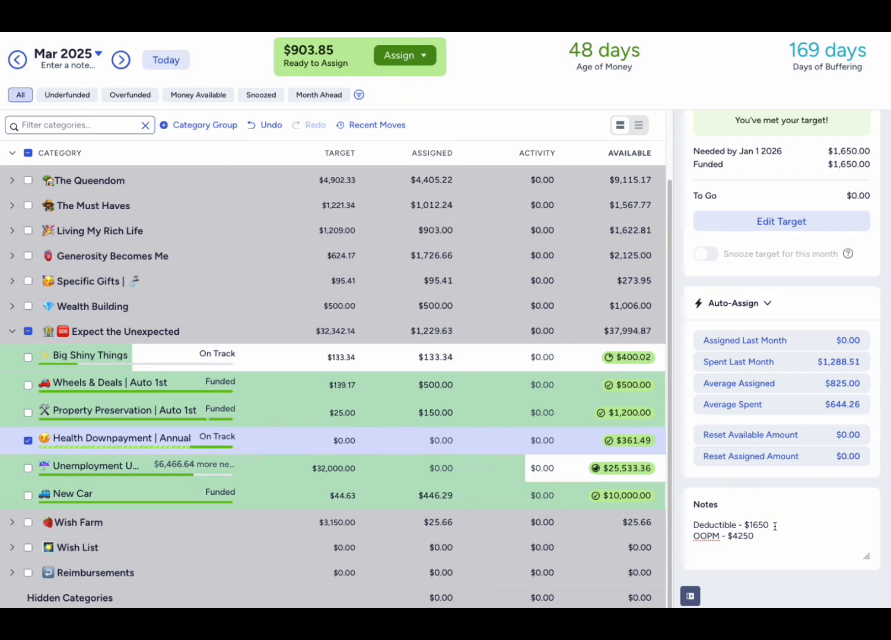
{"action": "left_click_drag", "start_coordinate": [756, 536], "coordinate": [728, 538]}
{"action": "left_click", "coordinate": [772, 535]}
{"action": "mouse_move", "coordinate": [636, 450]}
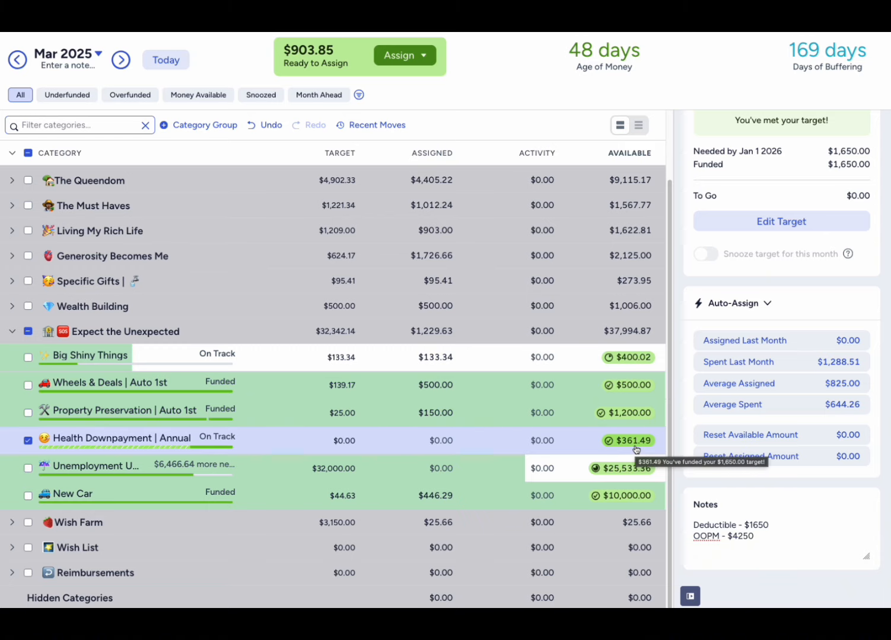
{"action": "left_click", "coordinate": [28, 441]}
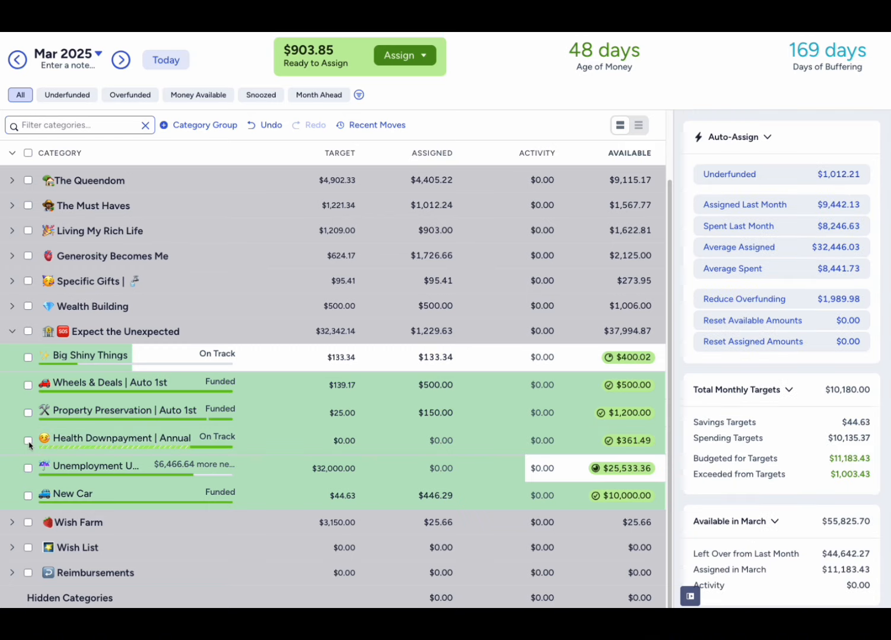
{"action": "left_click", "coordinate": [28, 441]}
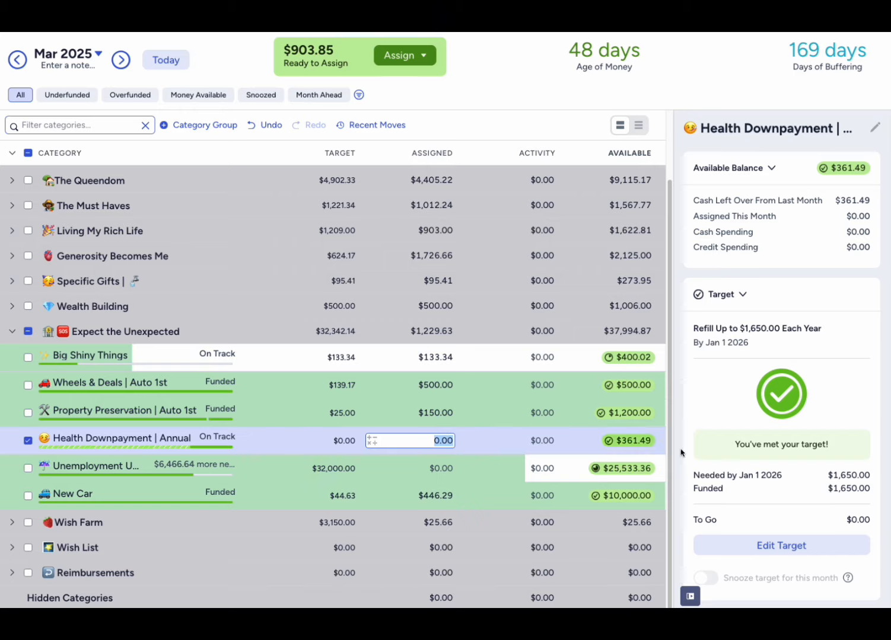
{"action": "scroll", "coordinate": [695, 462], "scroll_direction": "down", "scroll_amount": 1}
{"action": "scroll", "coordinate": [695, 462], "scroll_direction": "down", "scroll_amount": 5}
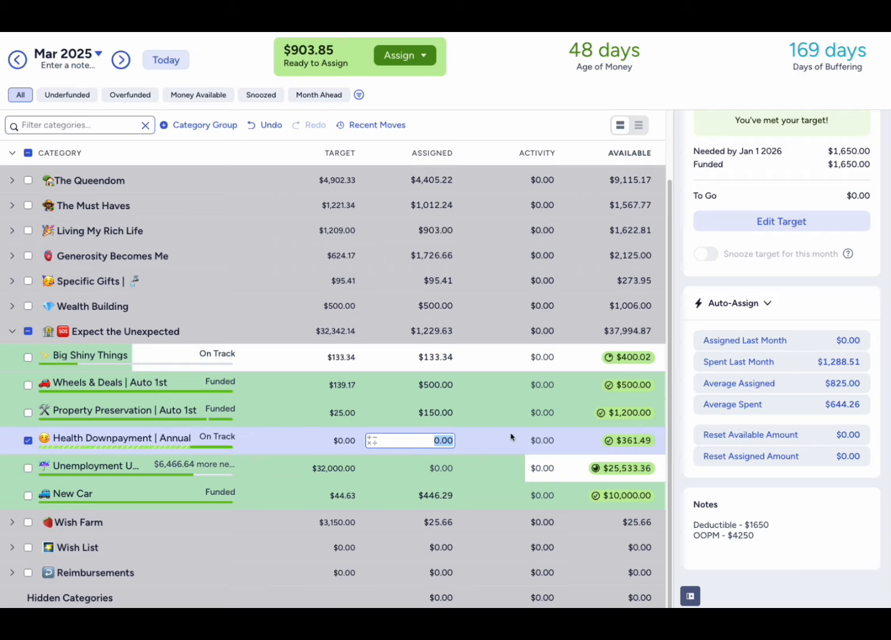
{"action": "left_click", "coordinate": [27, 440]}
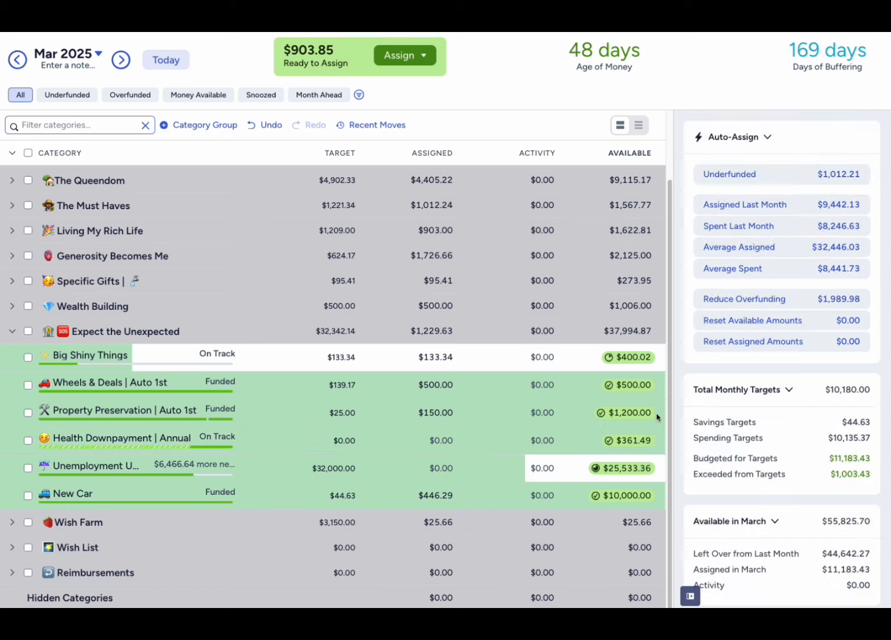
- Set the assigned amount of Health Downpayment | Annual to 650-361.49 and deselect the category
{"action": "left_click", "coordinate": [439, 443]}
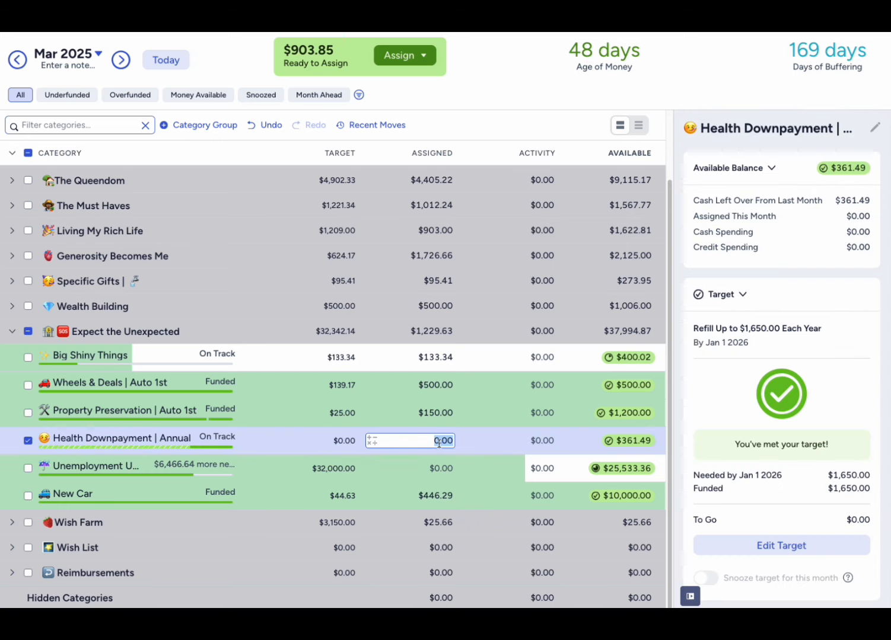
{"action": "type", "text": "600"}
{"action": "key", "text": "BackSpace"}
{"action": "key", "text": "BackSpace"}
{"action": "type", "text": "50-361.49"}
{"action": "key", "text": "Return"}
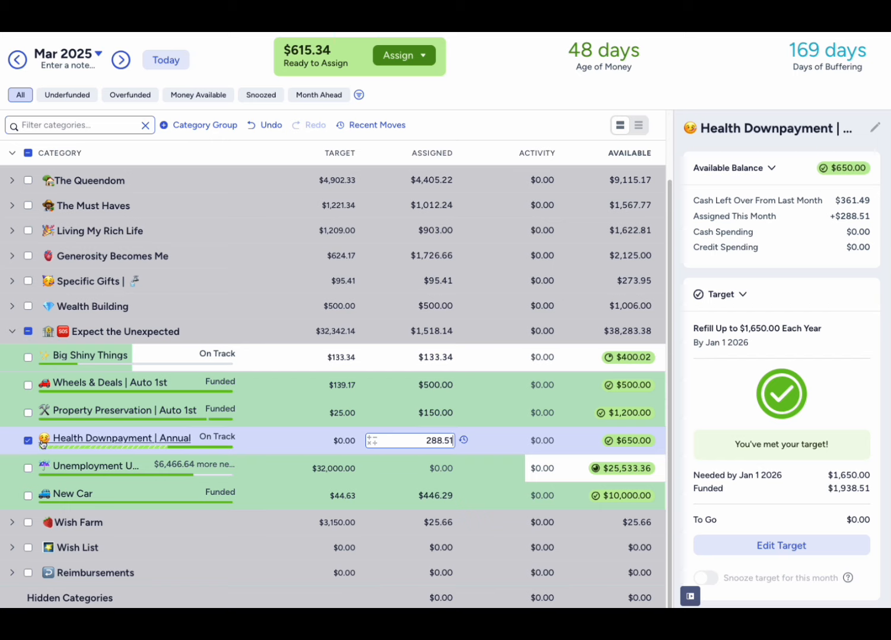
{"action": "left_click", "coordinate": [29, 441]}
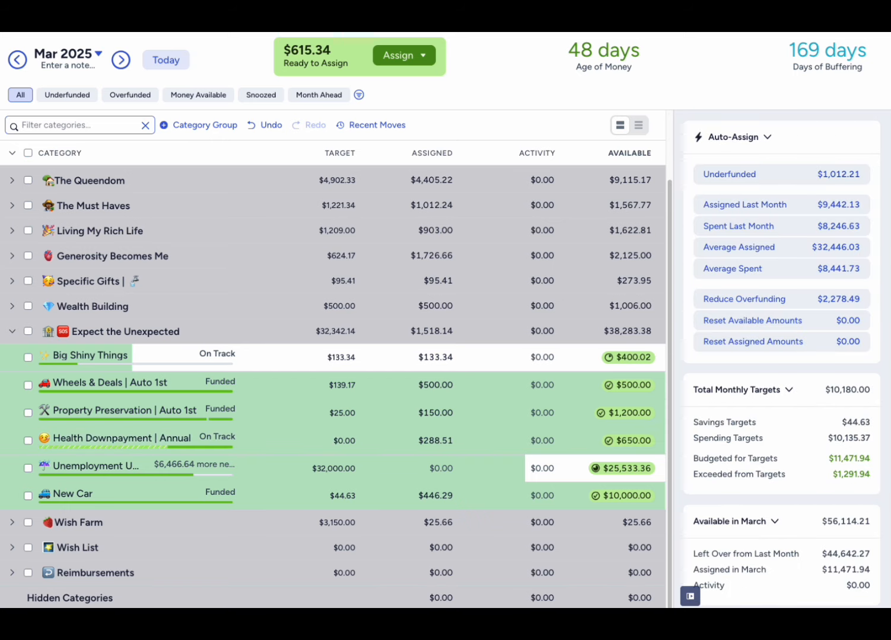
- Check the April 2025 budget, return to March 2025, and assign 615.34 to Unemployment Umbrella in Expect the Unexpected, leaving the category deselected
{"action": "left_click", "coordinate": [130, 63]}
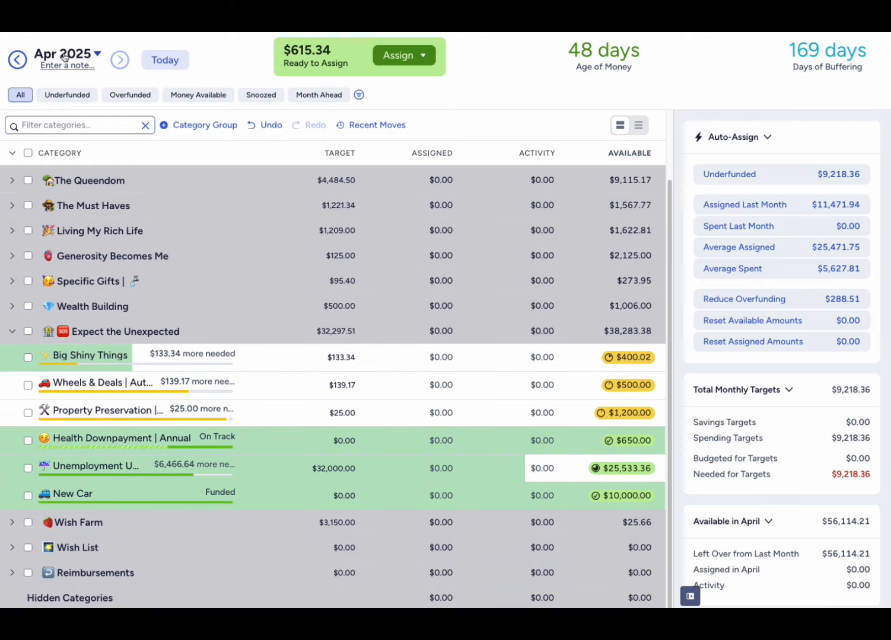
{"action": "left_click", "coordinate": [16, 60]}
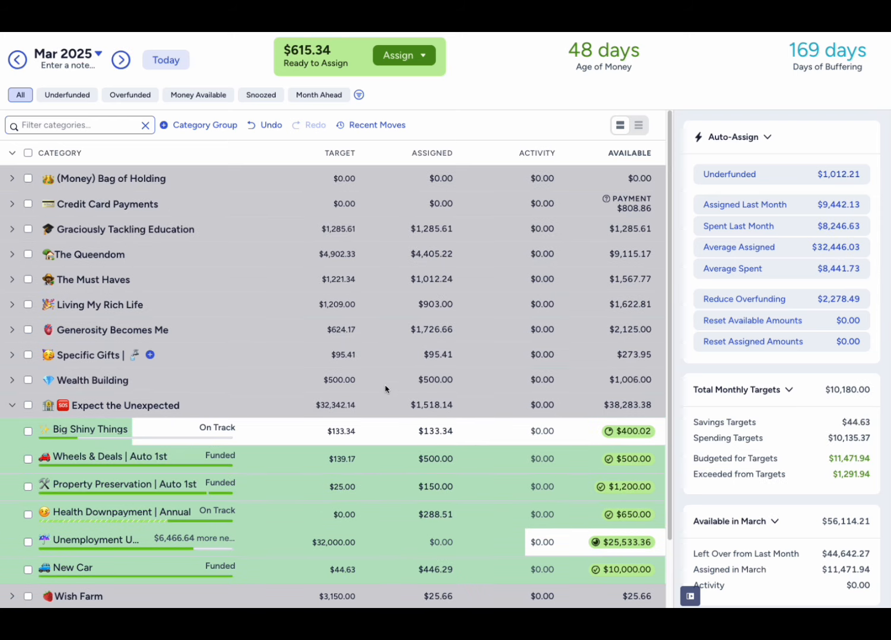
{"action": "scroll", "coordinate": [436, 415], "scroll_direction": "down", "scroll_amount": 1}
{"action": "left_click", "coordinate": [437, 415]}
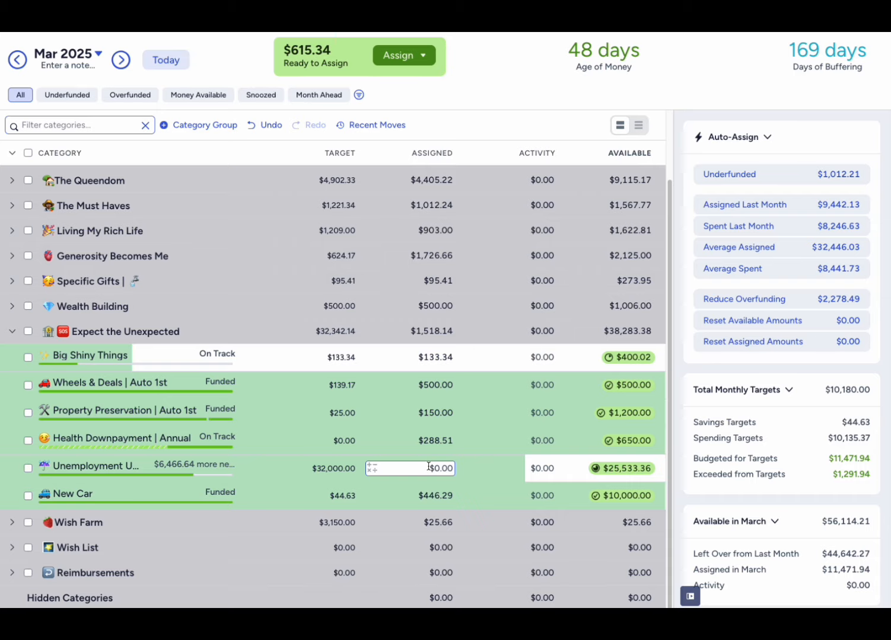
{"action": "left_click", "coordinate": [428, 466]}
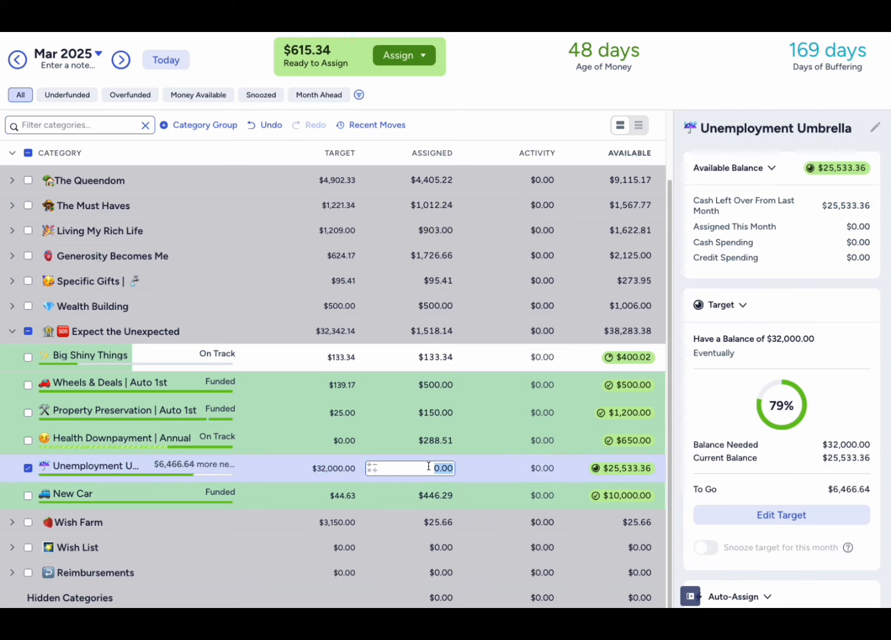
{"action": "type", "text": "615.34"}
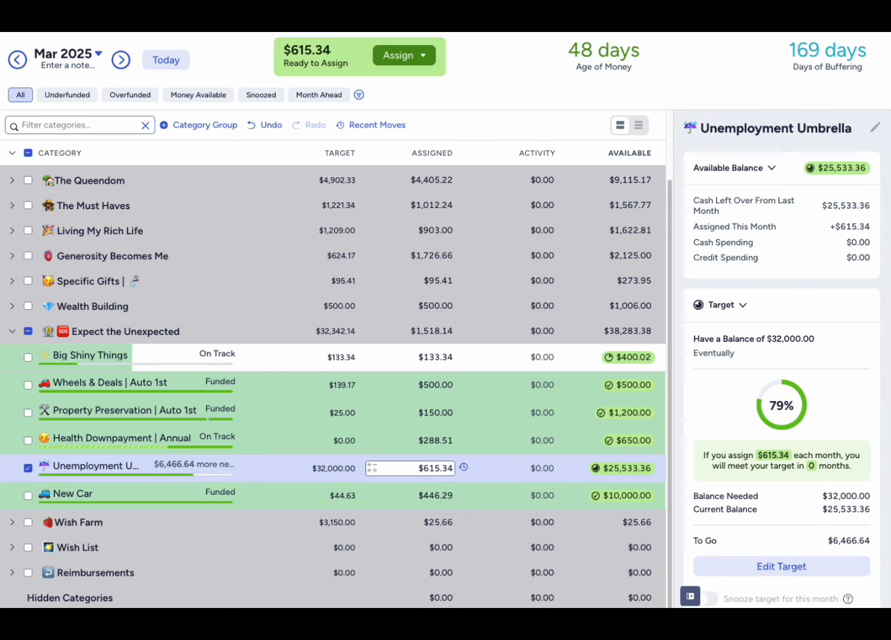
{"action": "key", "text": "Return"}
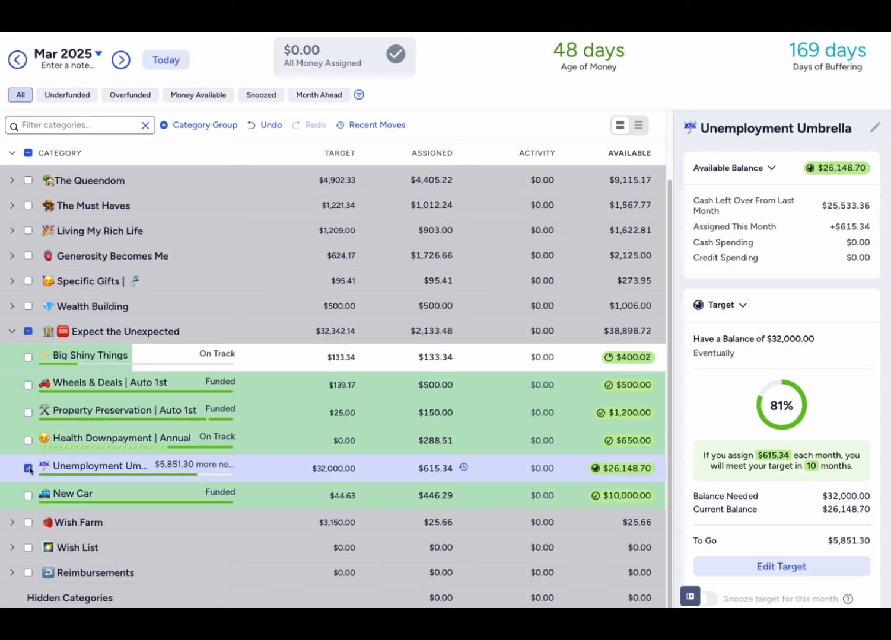
{"action": "left_click", "coordinate": [28, 468]}
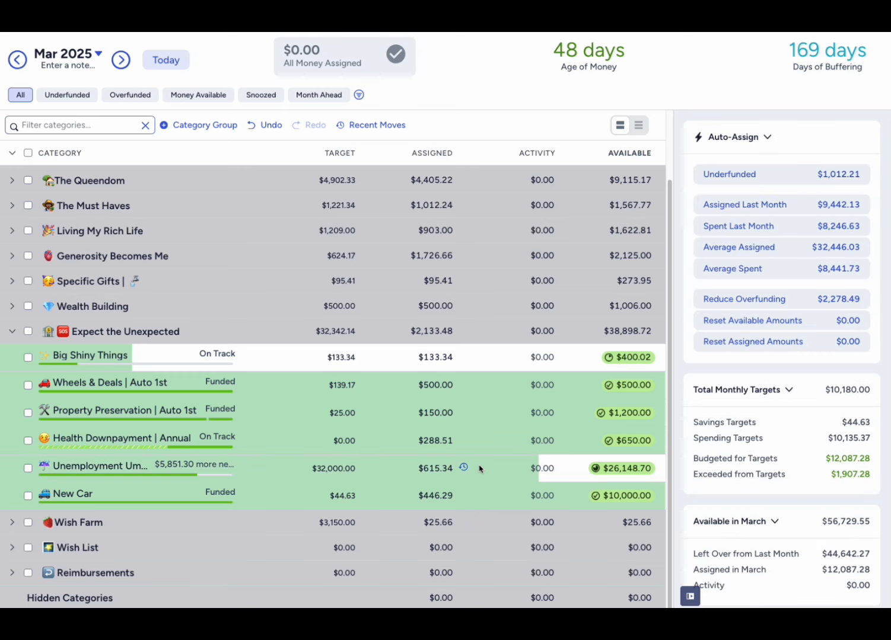